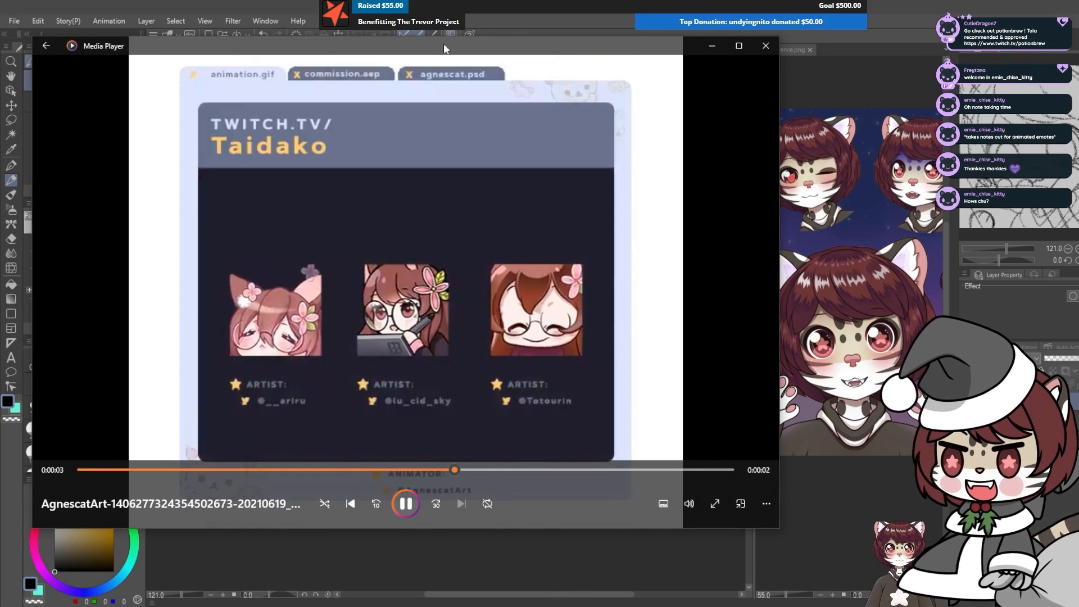
Step: Examine the reference emote animations, stepping through the note-taking cow clip to study its poses
{"action": "left_click_drag", "start_coordinate": [443, 48], "coordinate": [705, 43]}
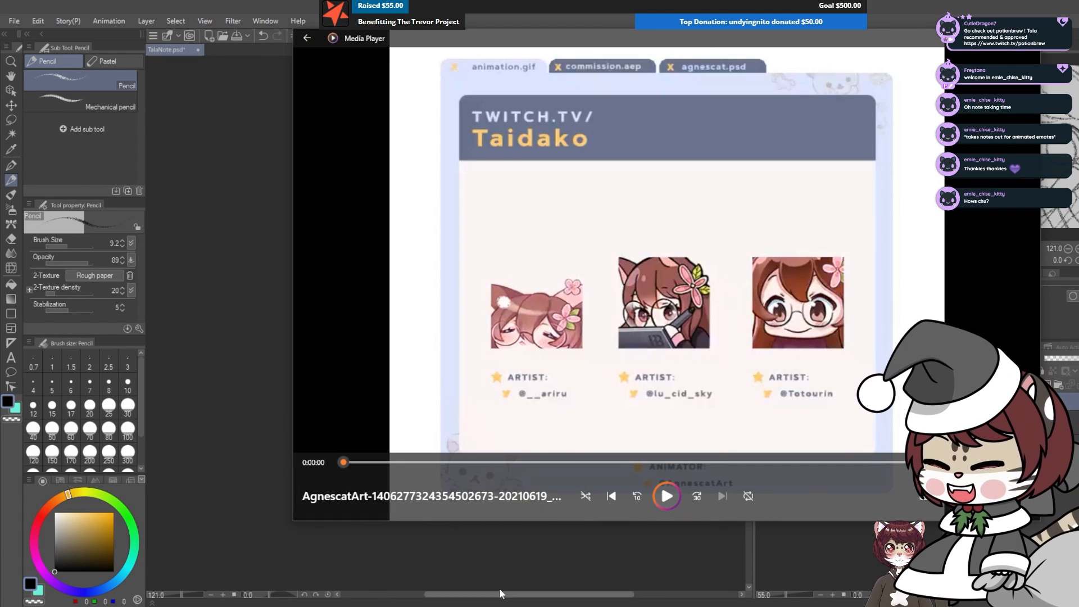
{"action": "left_click_drag", "start_coordinate": [711, 43], "coordinate": [665, 48]}
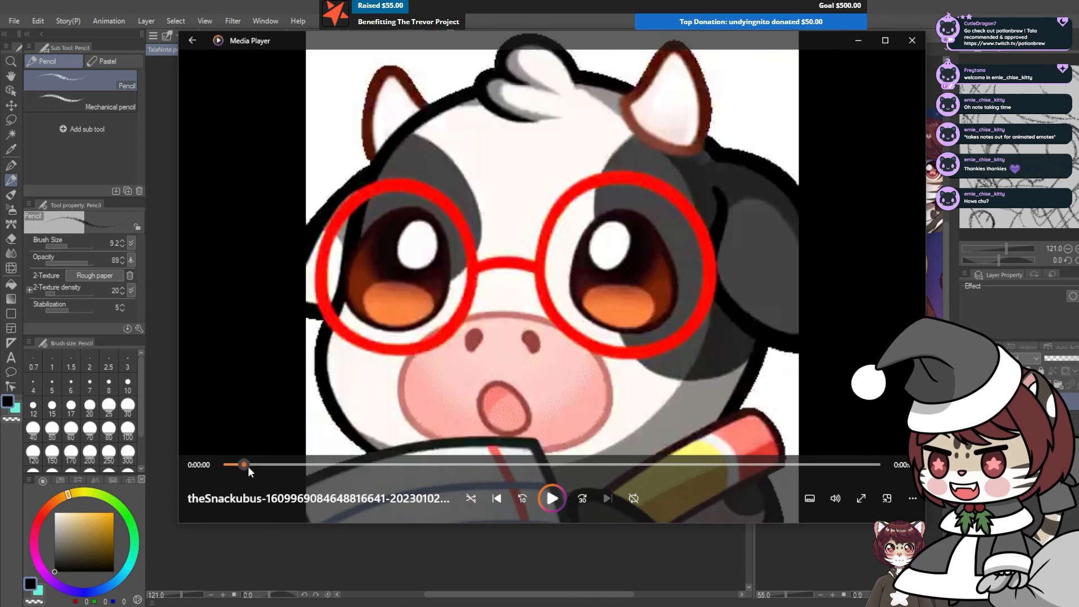
{"action": "left_click", "coordinate": [350, 464]}
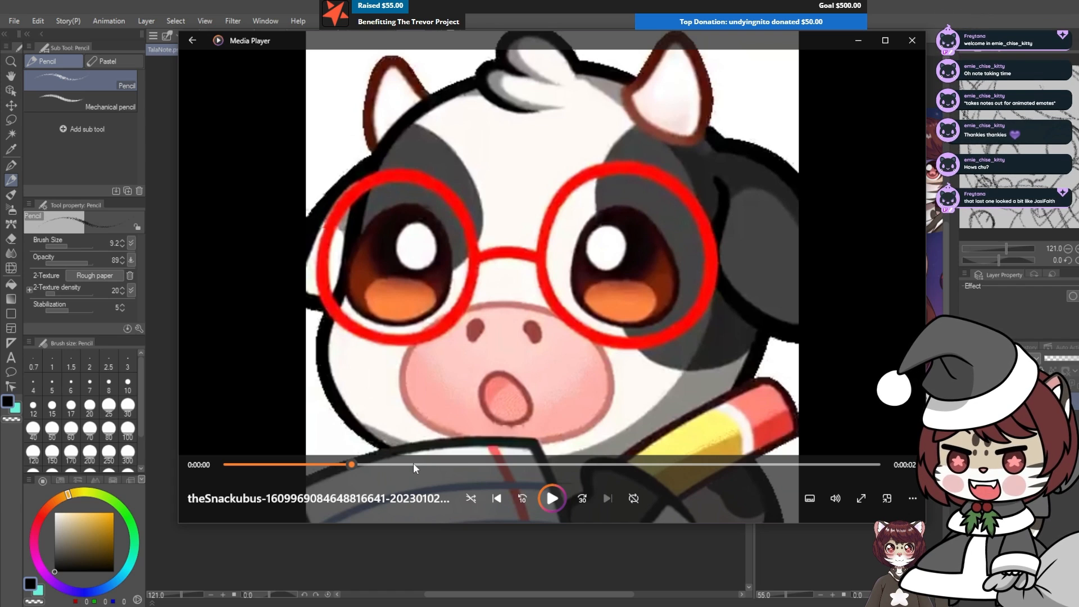
{"action": "left_click", "coordinate": [413, 464]}
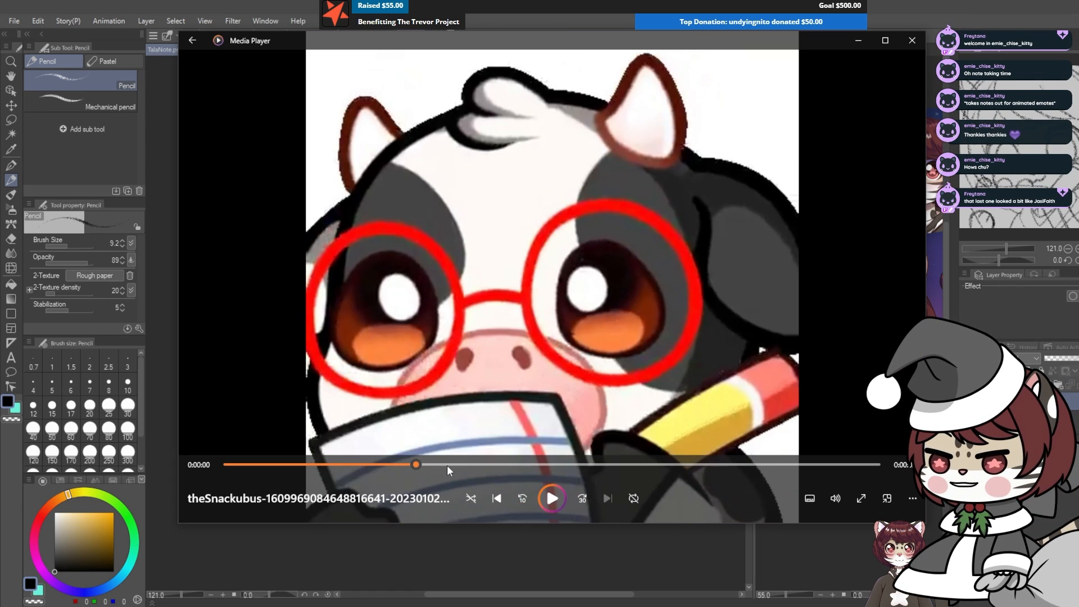
{"action": "left_click", "coordinate": [447, 464]}
{"action": "left_click", "coordinate": [488, 464]}
{"action": "left_click", "coordinate": [557, 464]}
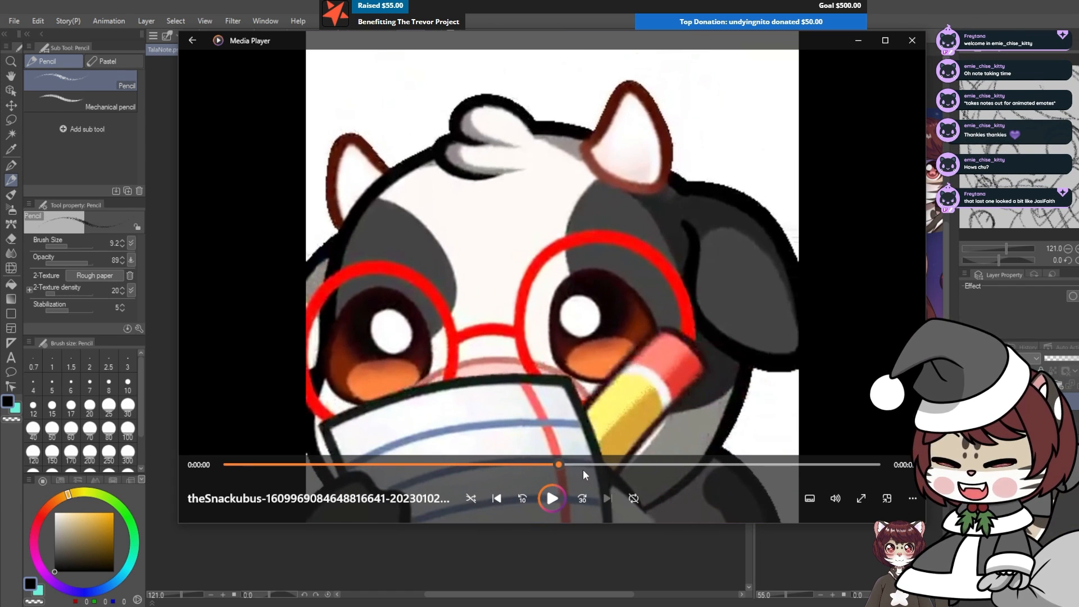
{"action": "left_click", "coordinate": [583, 464]}
{"action": "left_click_drag", "start_coordinate": [322, 465], "coordinate": [807, 487]}
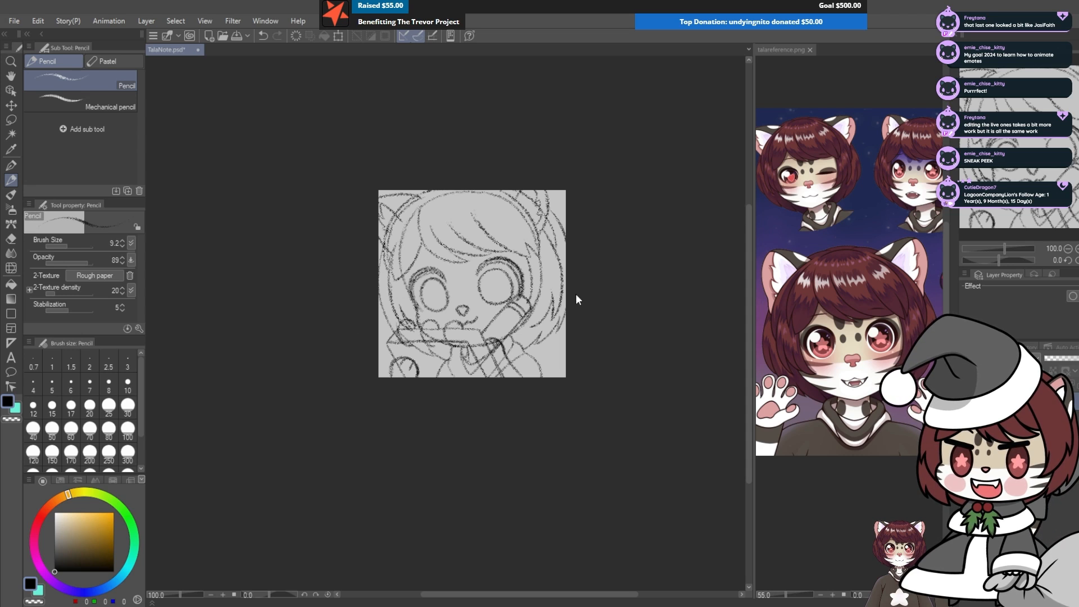
Step: Enlarge the canvas to 600 × 600 px around its centre and fill the area surrounding the grey square with white
{"action": "left_click", "coordinate": [35, 21]}
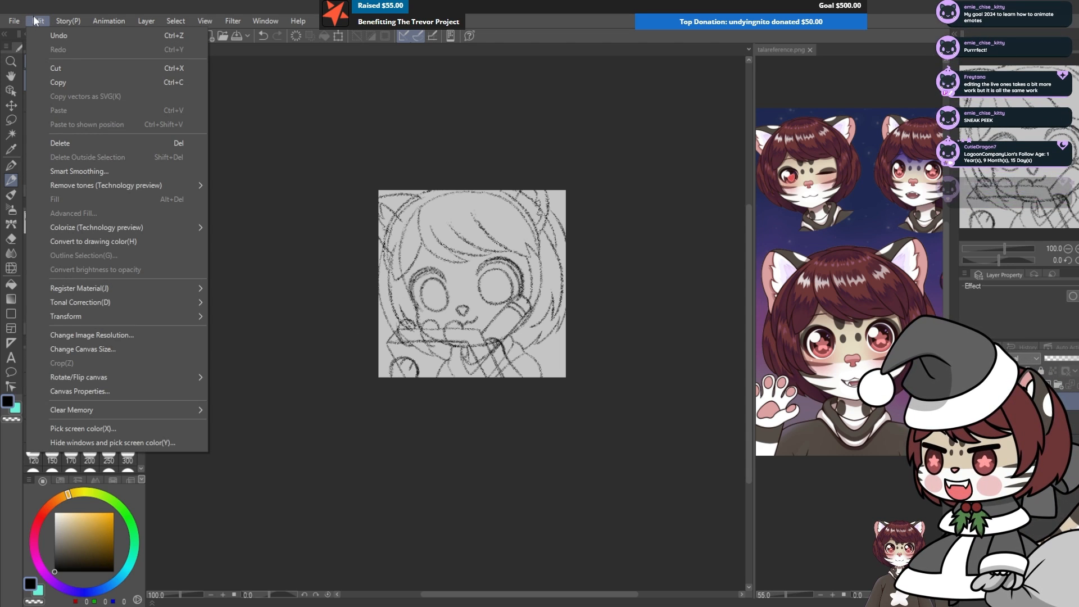
{"action": "left_click", "coordinate": [93, 349]}
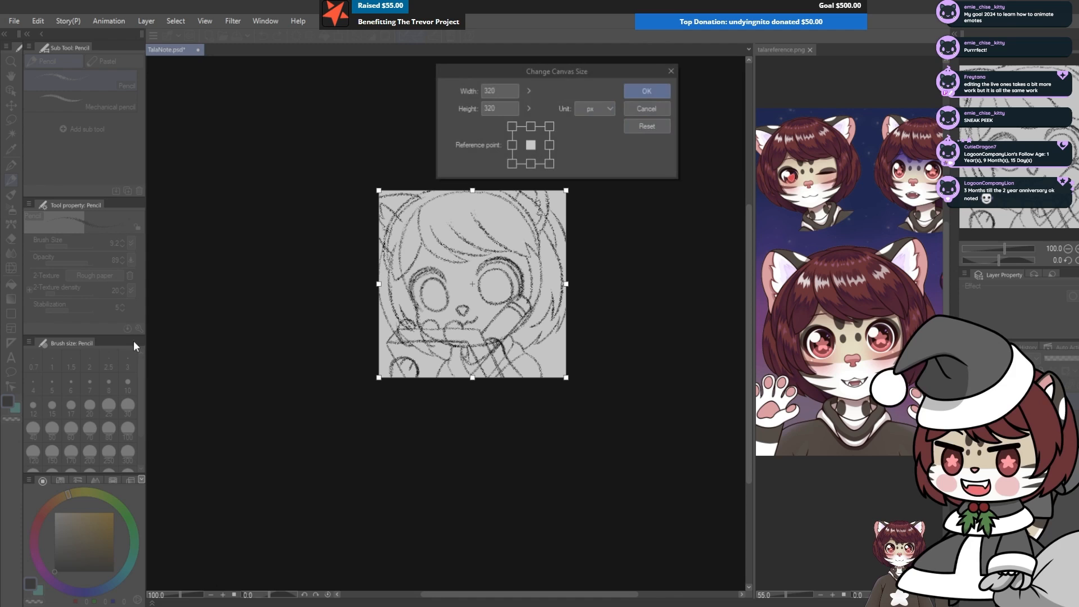
{"action": "double_click", "coordinate": [509, 90]}
{"action": "type", "text": "600"}
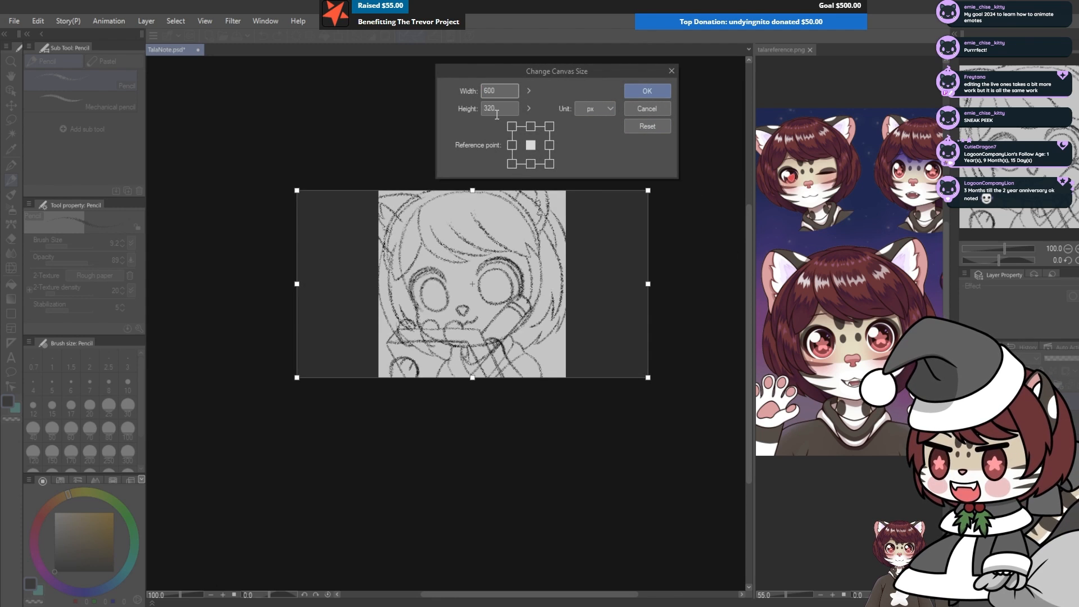
{"action": "key", "text": "Tab"}
{"action": "type", "text": "600"}
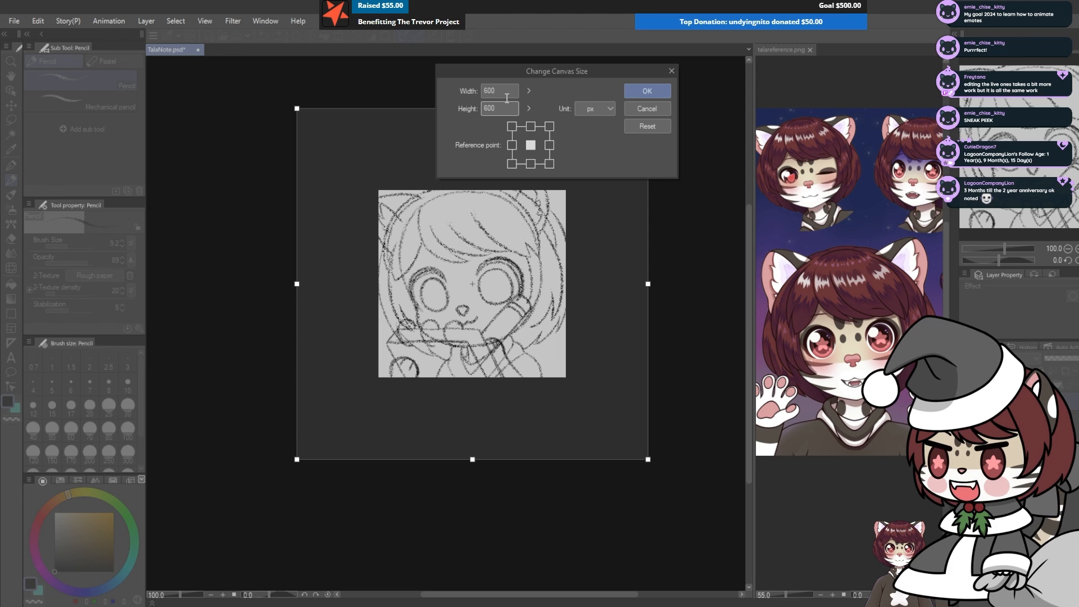
{"action": "left_click_drag", "start_coordinate": [507, 69], "coordinate": [768, 80]}
{"action": "key", "text": "Return"}
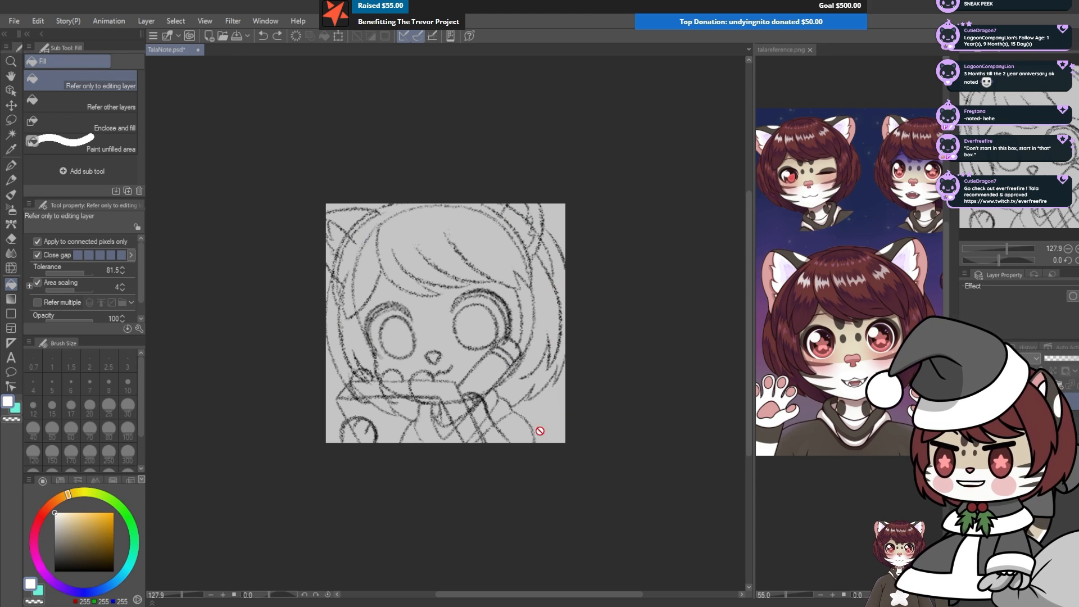
{"action": "key", "text": "ctrl+z"}
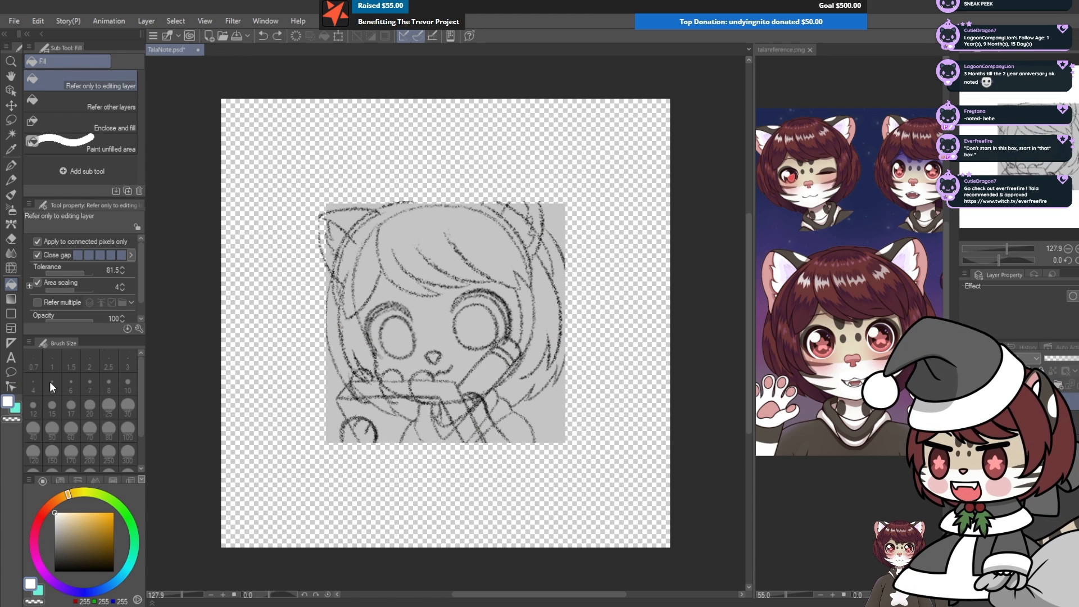
{"action": "key", "text": "ctrl+y"}
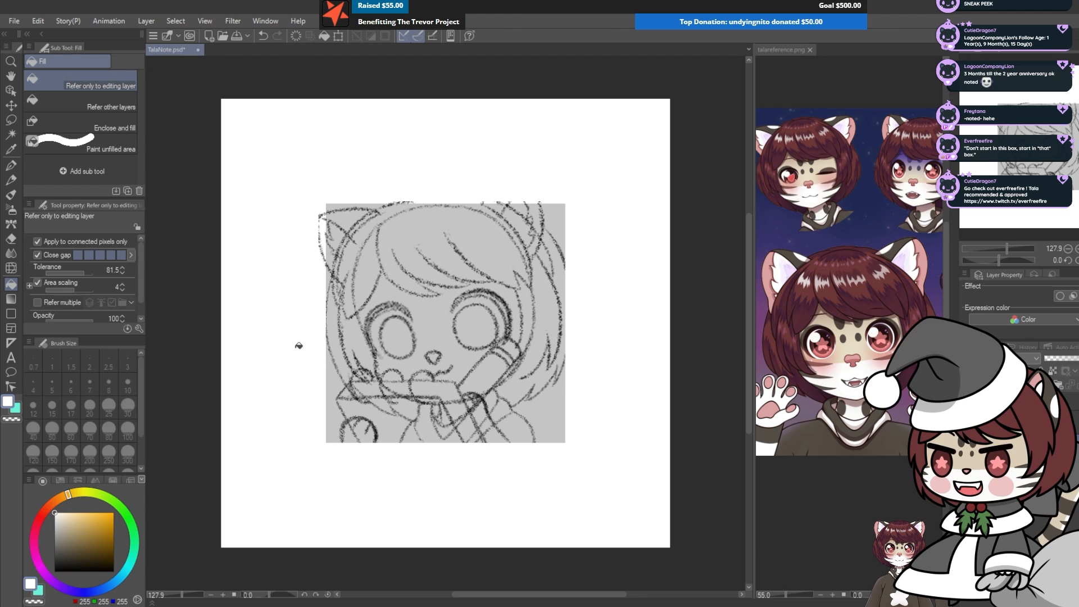
Step: Try shifting the character sketch sideways with Move layer to inspect its lines at the grey square's edge
{"action": "scroll", "coordinate": [298, 345], "scroll_direction": "up", "scroll_amount": 2}
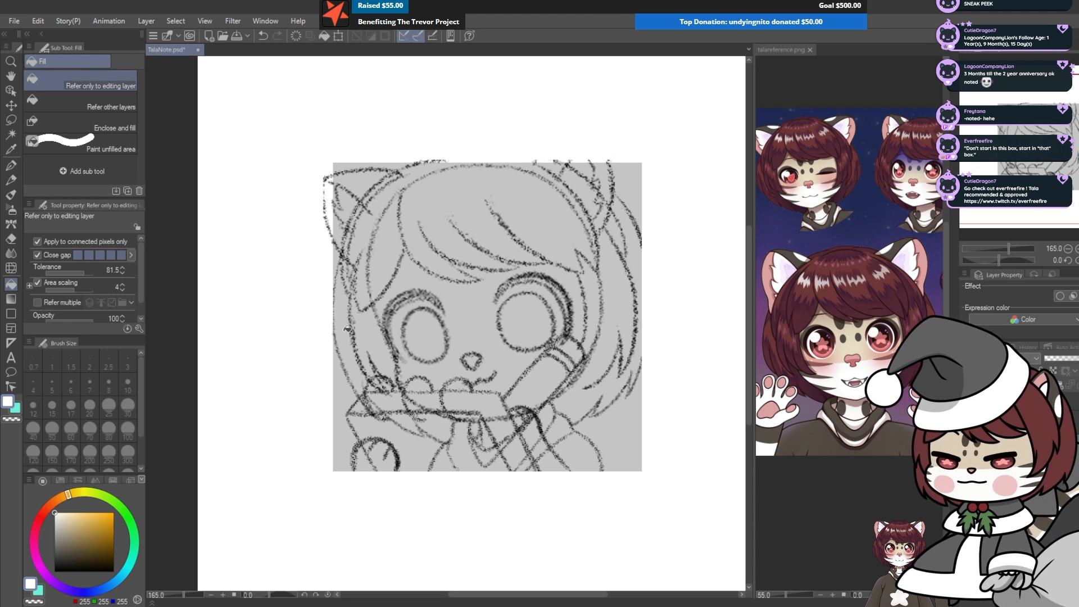
{"action": "left_click_drag", "start_coordinate": [347, 329], "coordinate": [345, 319]}
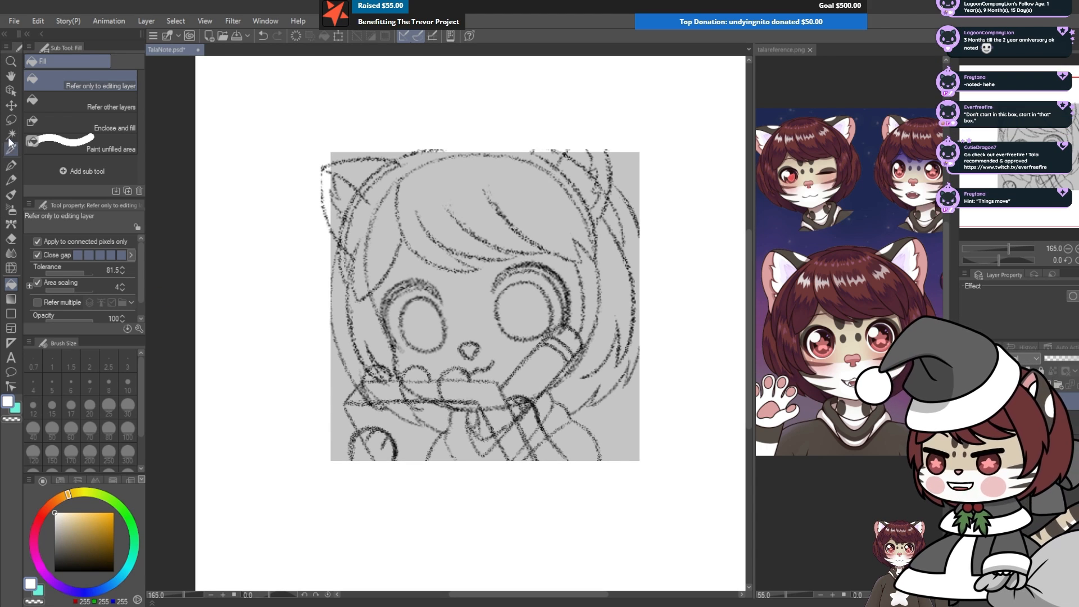
{"action": "left_click", "coordinate": [10, 105]}
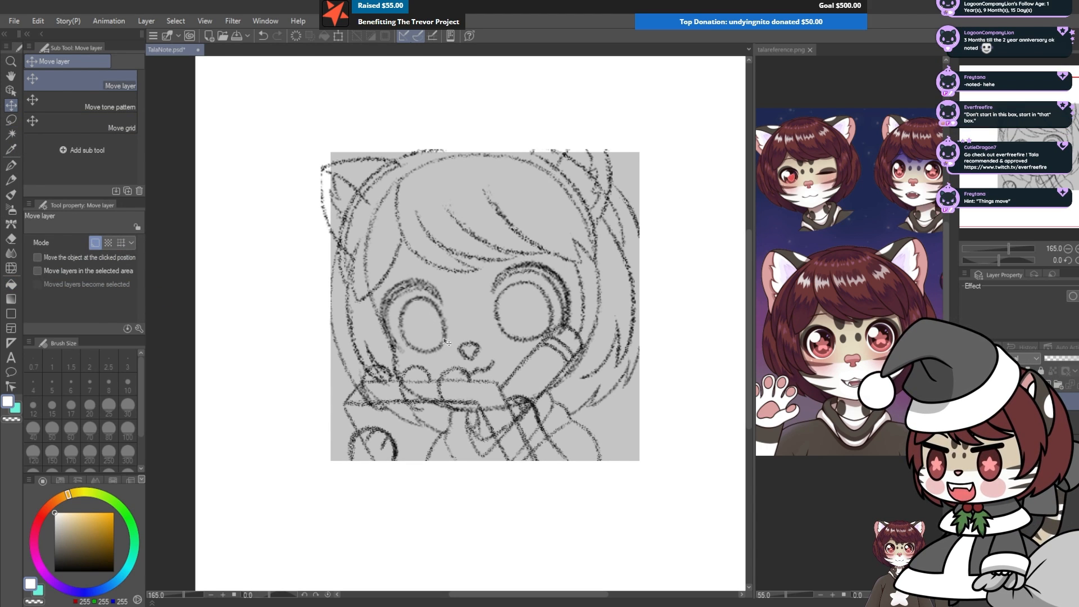
{"action": "left_click_drag", "start_coordinate": [464, 336], "coordinate": [438, 335]}
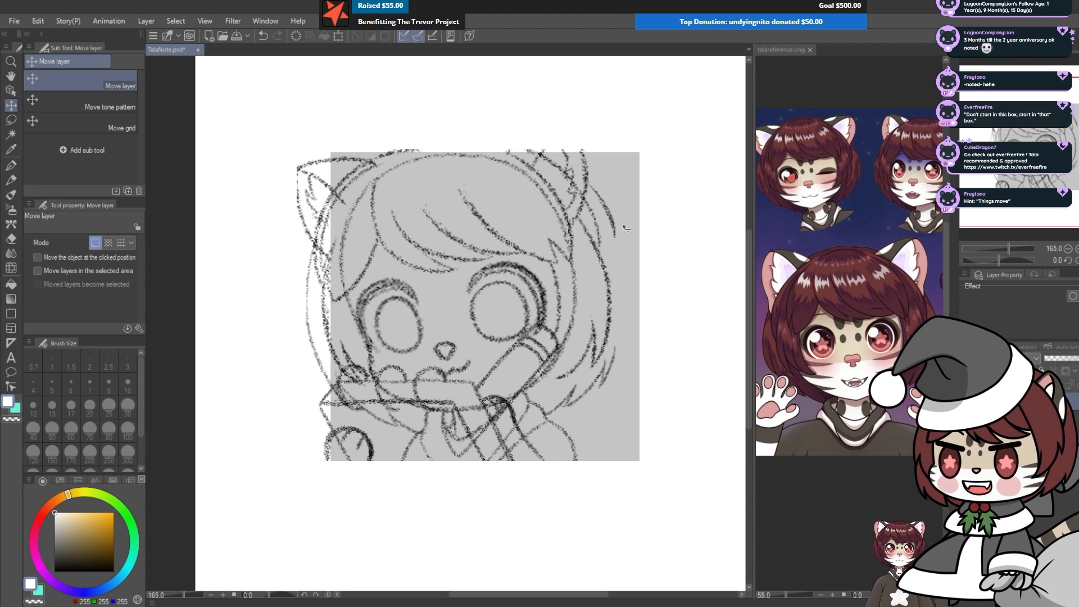
{"action": "scroll", "coordinate": [623, 284], "scroll_direction": "up", "scroll_amount": 2}
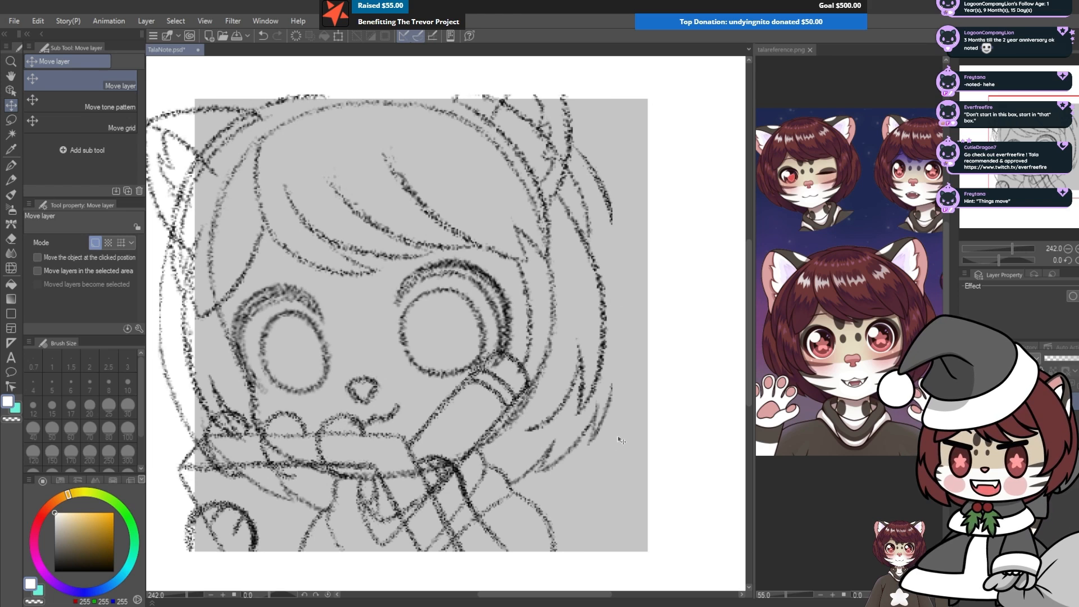
{"action": "scroll", "coordinate": [622, 322], "scroll_direction": "down", "scroll_amount": 1}
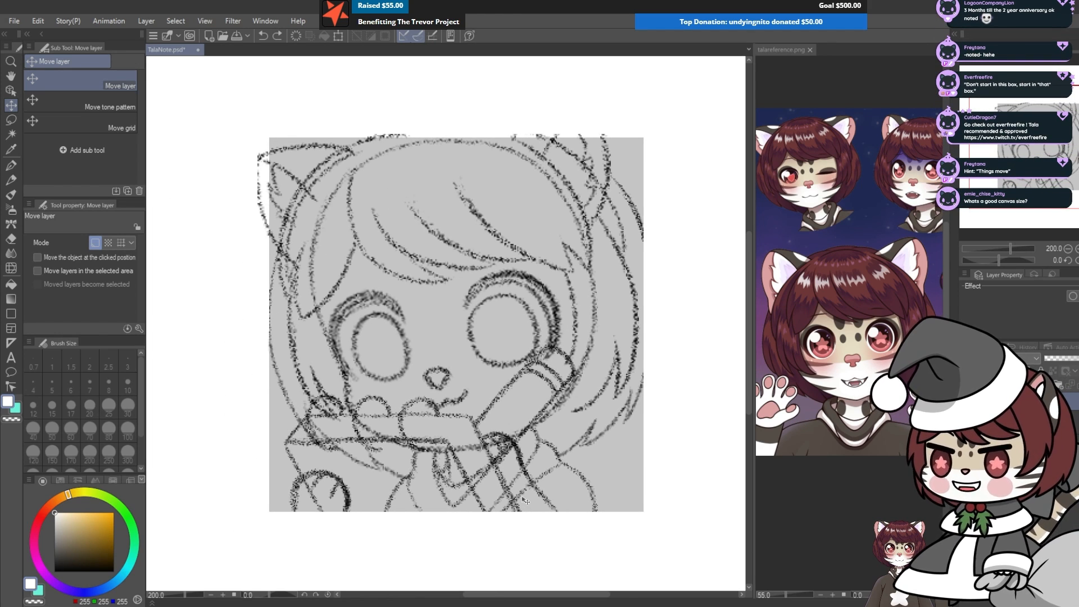
{"action": "scroll", "coordinate": [503, 295], "scroll_direction": "down", "scroll_amount": 1}
{"action": "scroll", "coordinate": [489, 269], "scroll_direction": "down", "scroll_amount": 1}
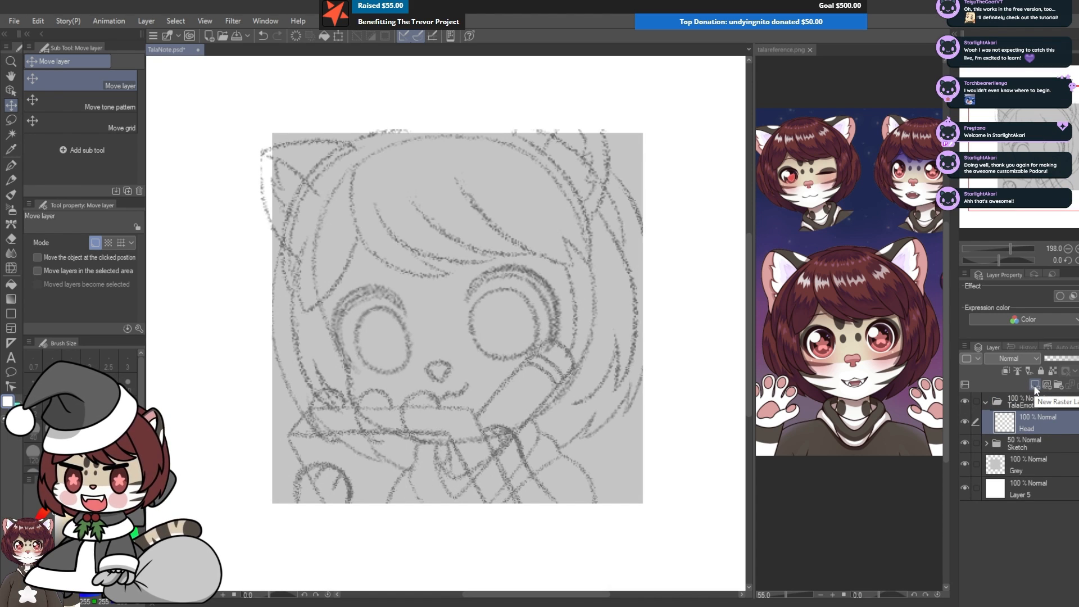
Step: Add a raster layer above the existing Head layer in the TalaEmote folder and name it Head
{"action": "left_click", "coordinate": [1035, 385]}
{"action": "double_click", "coordinate": [1036, 429]}
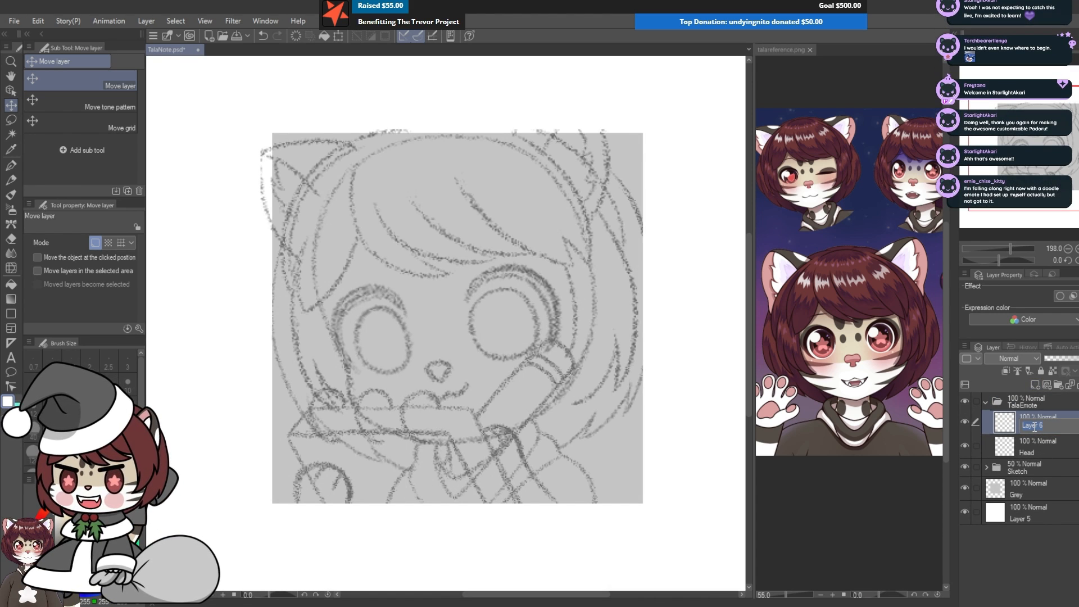
{"action": "type", "text": "Head"}
{"action": "key", "text": "Return"}
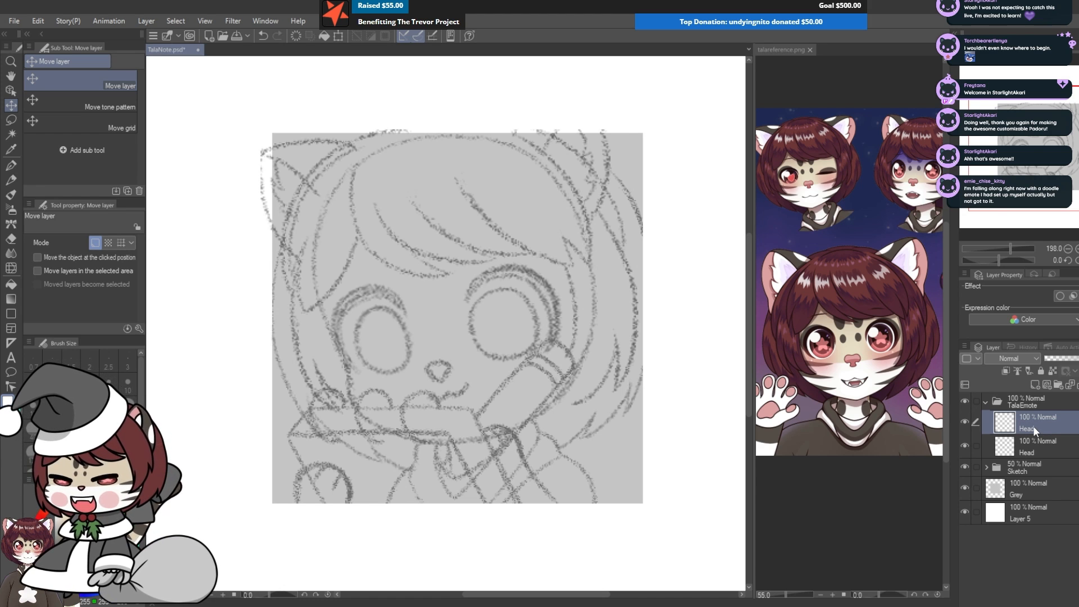
{"action": "left_click", "coordinate": [1044, 442]}
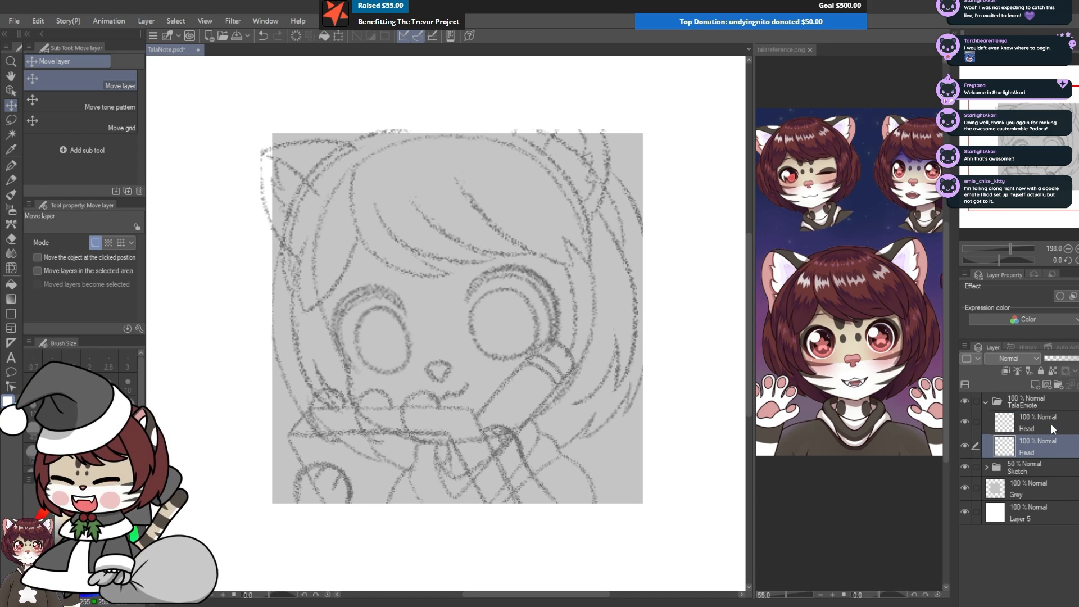
{"action": "left_click", "coordinate": [1051, 425]}
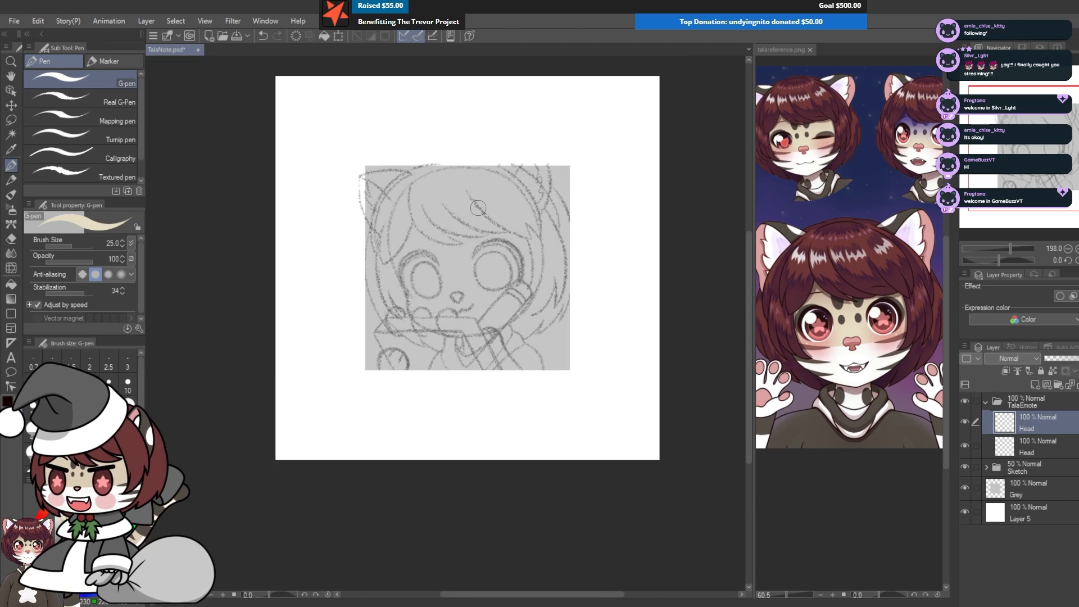
Step: Set up the G-pen for lineart with a near-black colour and a brush size of 6.0
{"action": "scroll", "coordinate": [484, 144], "scroll_direction": "up", "scroll_amount": 2}
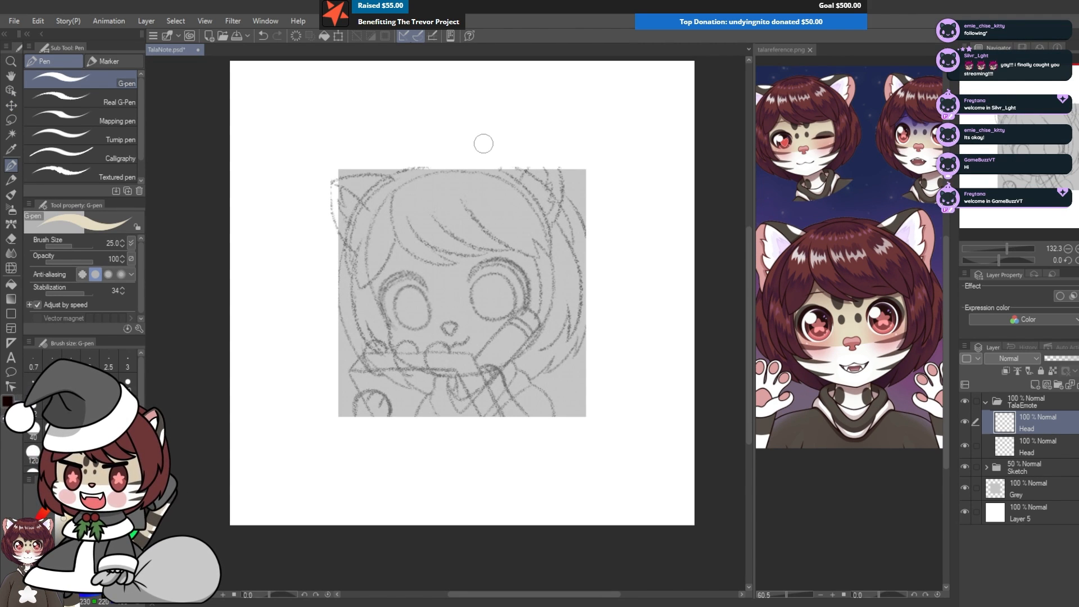
{"action": "scroll", "coordinate": [484, 144], "scroll_direction": "down", "scroll_amount": 5}
{"action": "scroll", "coordinate": [490, 228], "scroll_direction": "up", "scroll_amount": 1}
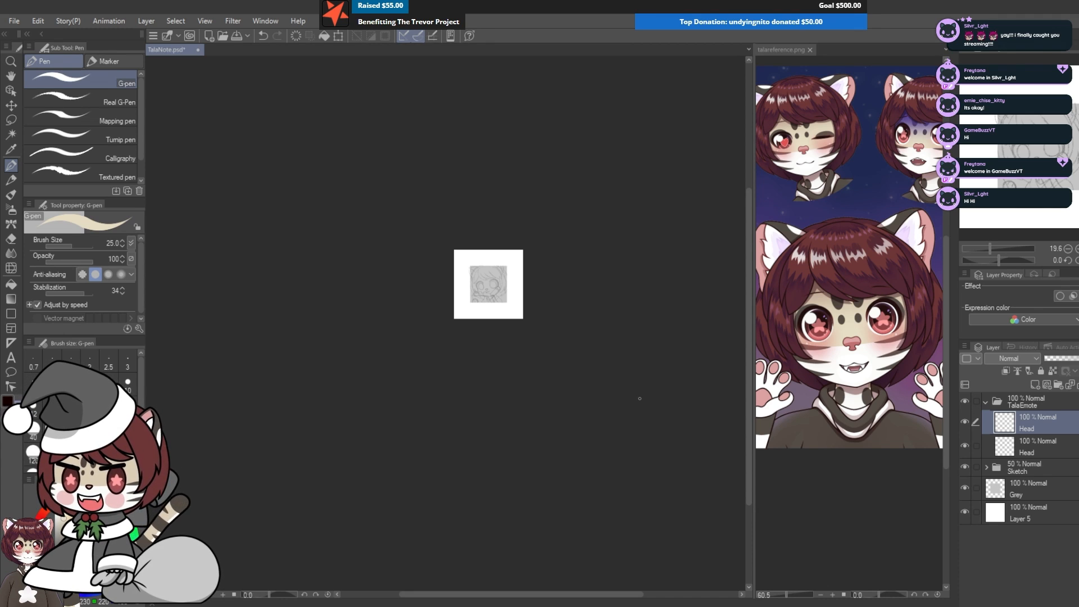
{"action": "scroll", "coordinate": [488, 281], "scroll_direction": "up", "scroll_amount": 8}
{"action": "key", "text": "x"}
{"action": "left_click", "coordinate": [65, 245]}
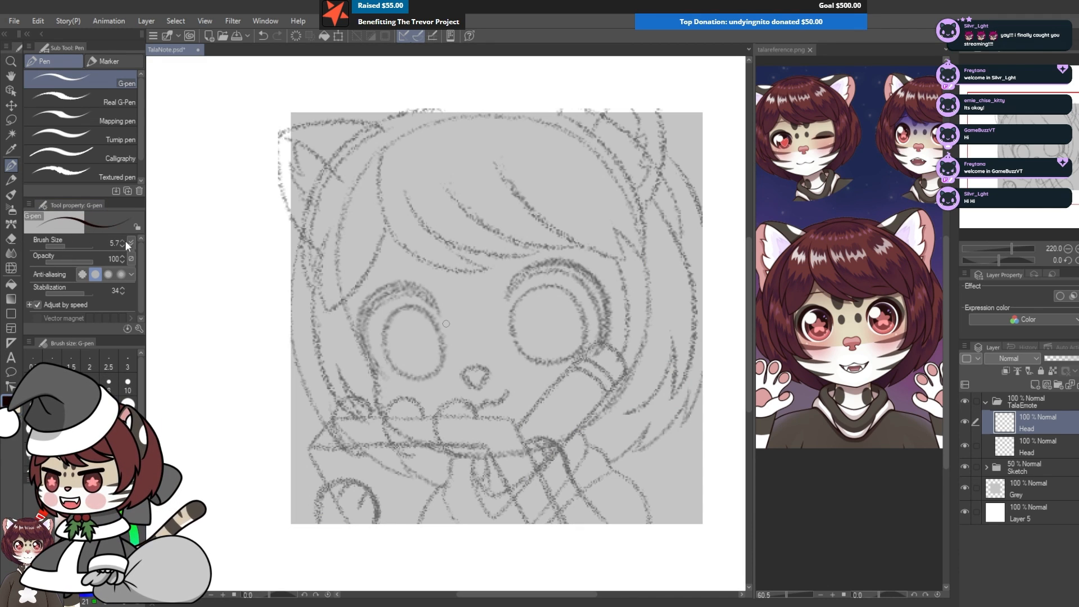
{"action": "left_click_drag", "start_coordinate": [416, 305], "coordinate": [389, 308]}
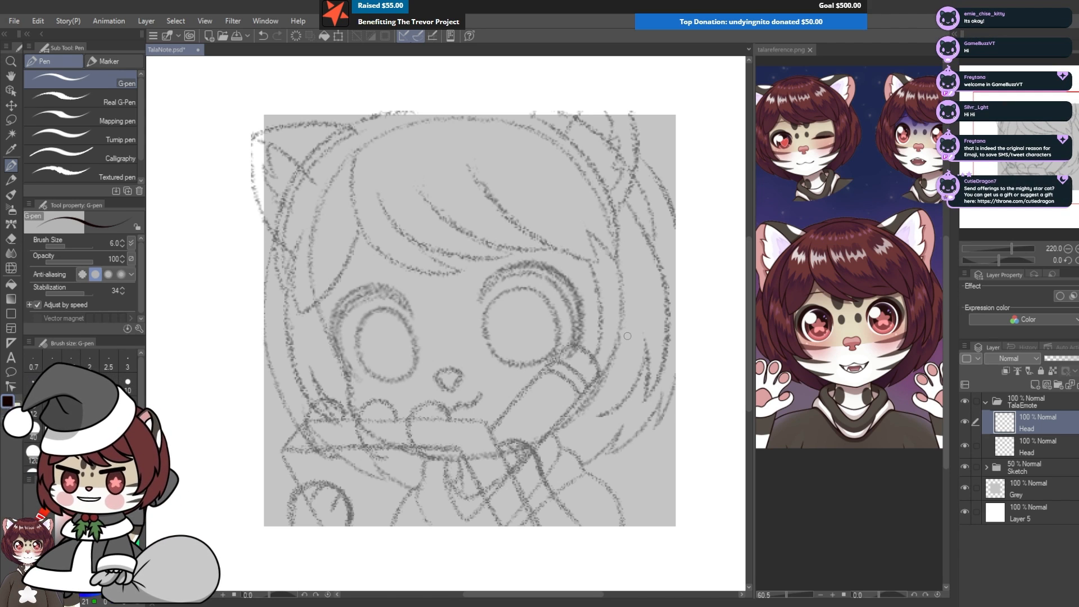
Step: Ink the head outline with the cheek notch over the sketch and refine its shape with a mesh transformation
{"action": "key", "text": "ctrl+z"}
{"action": "key", "text": "ctrl+y"}
{"action": "scroll", "coordinate": [596, 393], "scroll_direction": "down", "scroll_amount": 4}
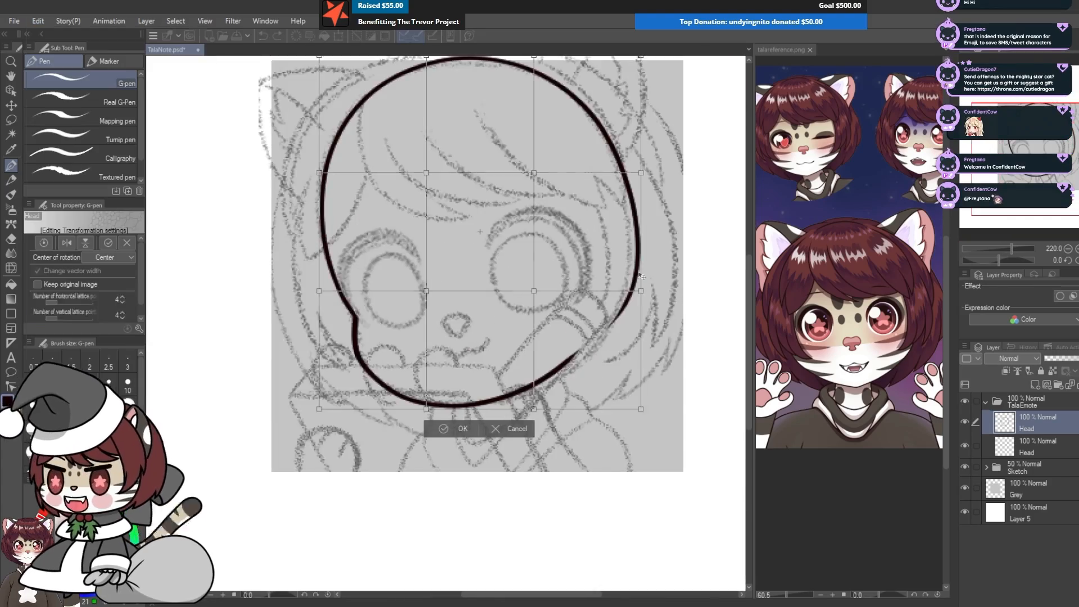
{"action": "scroll", "coordinate": [596, 393], "scroll_direction": "up", "scroll_amount": 4}
{"action": "left_click_drag", "start_coordinate": [389, 225], "coordinate": [488, 572]}
{"action": "left_click", "coordinate": [38, 21]}
{"action": "left_click", "coordinate": [108, 333]}
{"action": "scroll", "coordinate": [446, 323], "scroll_direction": "up", "scroll_amount": 2}
{"action": "left_click", "coordinate": [1034, 447]}
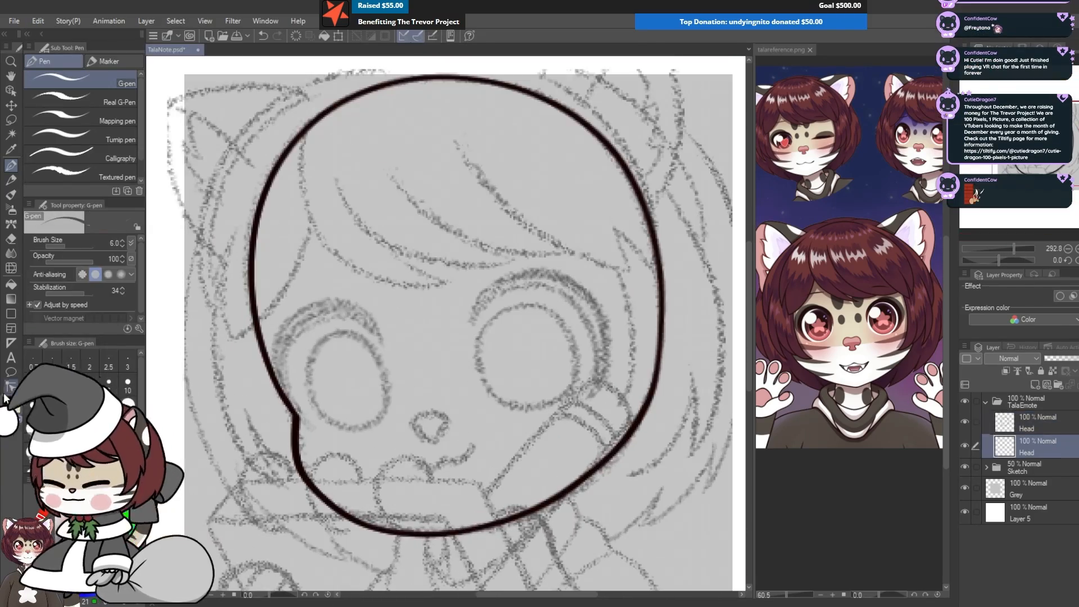
{"action": "left_click", "coordinate": [1035, 422]}
{"action": "key", "text": "m"}
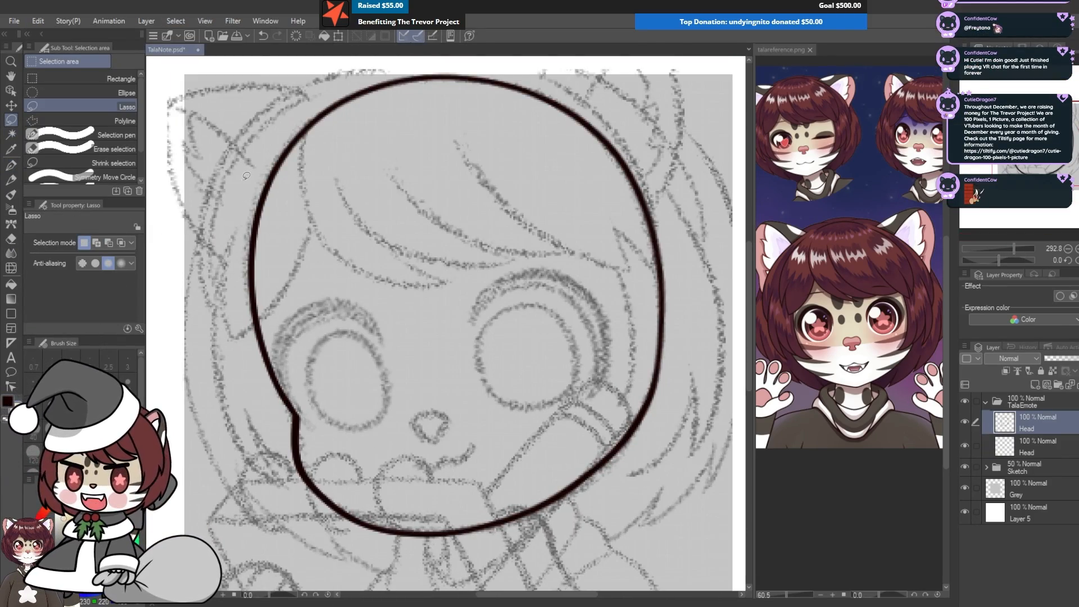
{"action": "scroll", "coordinate": [578, 317], "scroll_direction": "down", "scroll_amount": 10}
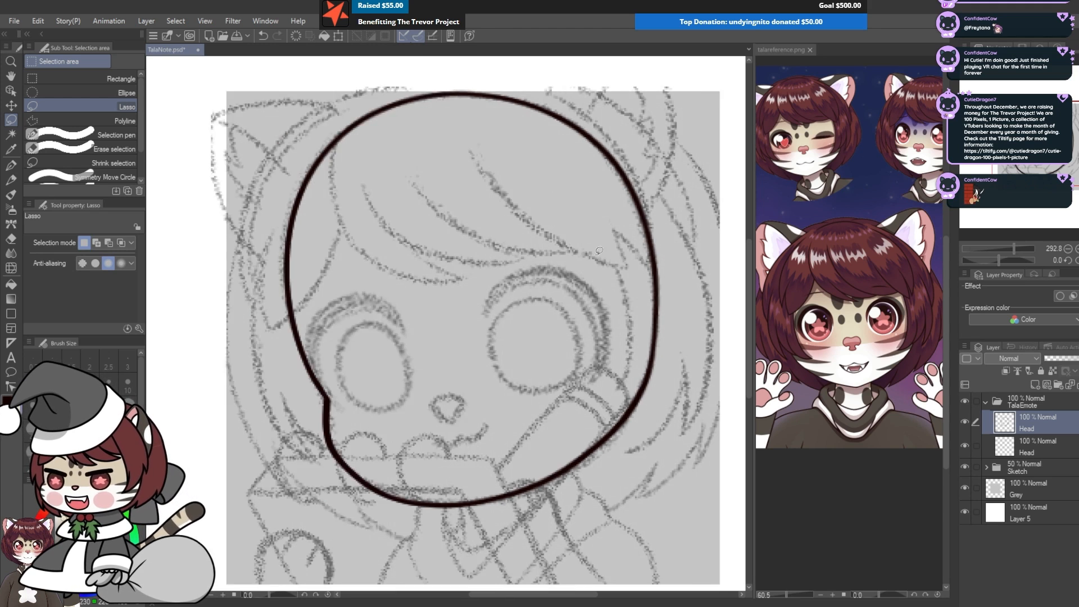
{"action": "scroll", "coordinate": [560, 361], "scroll_direction": "down", "scroll_amount": 2}
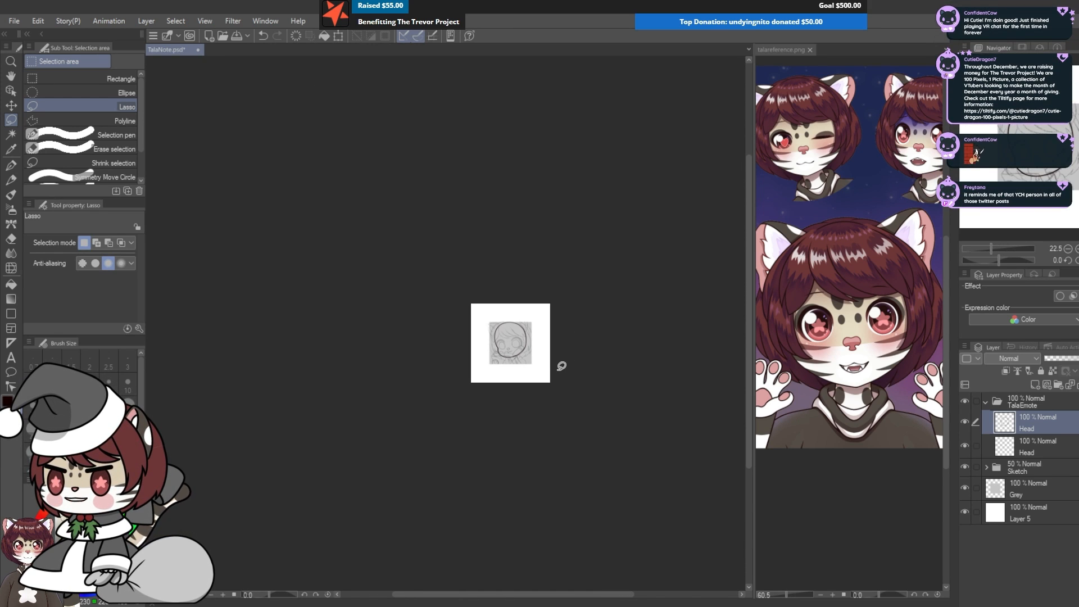
{"action": "scroll", "coordinate": [561, 366], "scroll_direction": "up", "scroll_amount": 8}
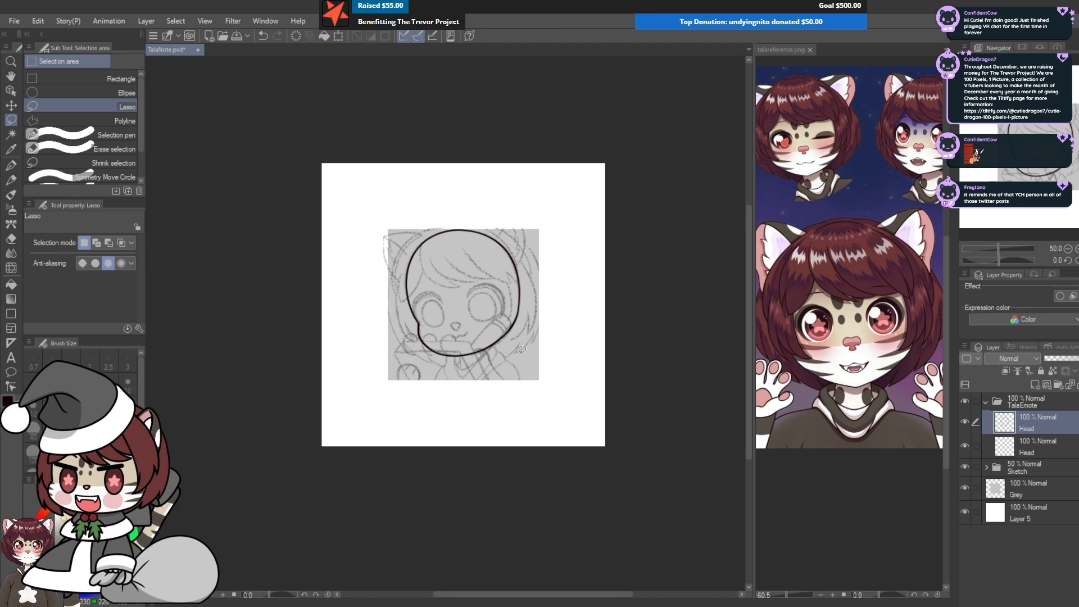
{"action": "scroll", "coordinate": [435, 302], "scroll_direction": "up", "scroll_amount": 1}
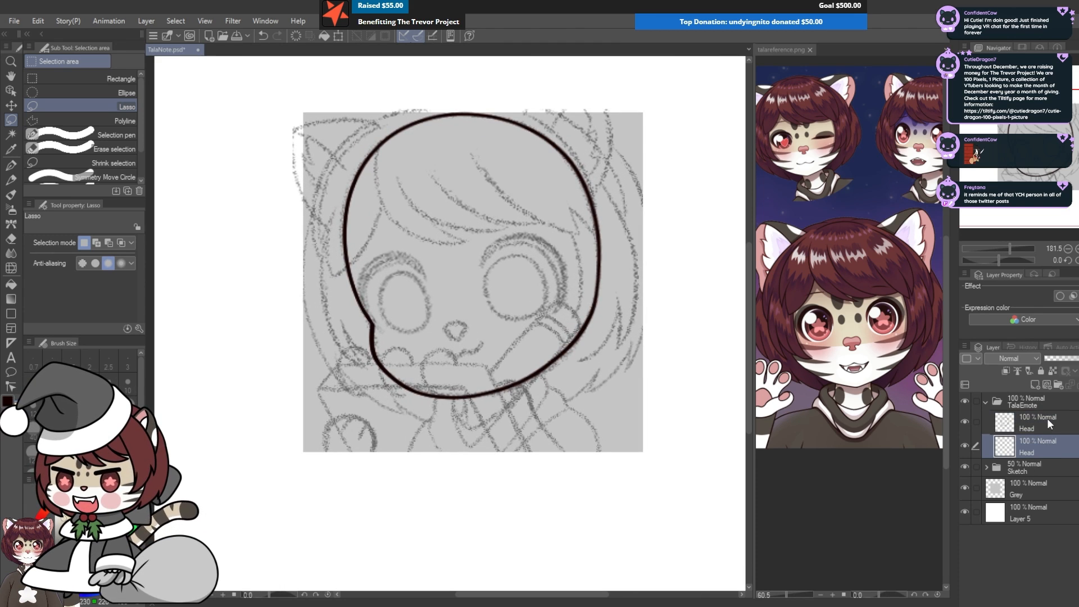
Step: Thicken the head outline on the upper Head layer using Adjust line width at a scale of 2.44
{"action": "left_click", "coordinate": [231, 21]}
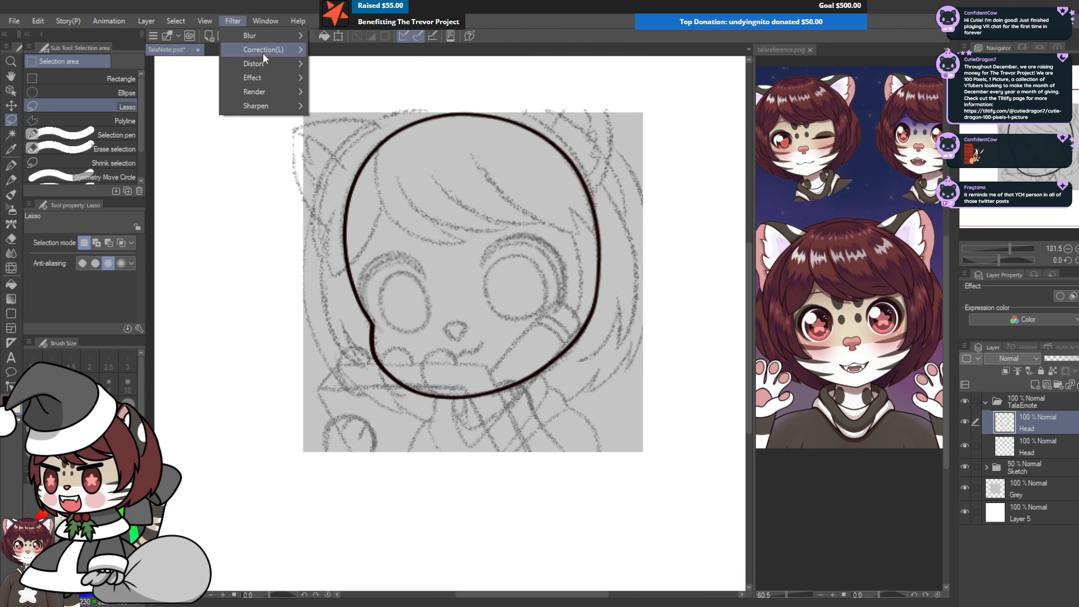
{"action": "mouse_move", "coordinate": [265, 53]}
{"action": "left_click", "coordinate": [344, 50]}
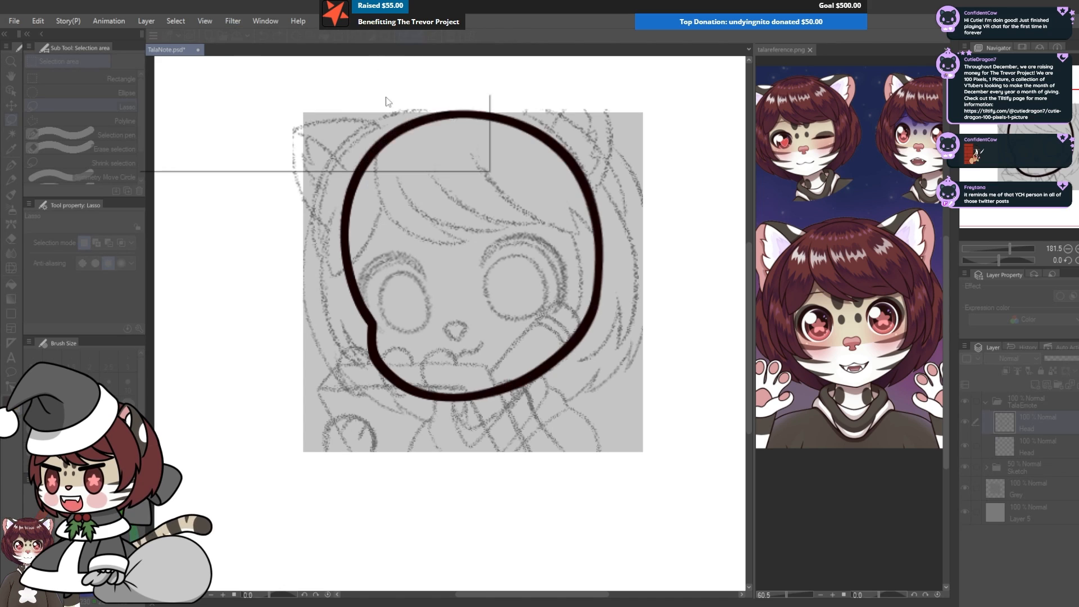
{"action": "scroll", "coordinate": [378, 403], "scroll_direction": "down", "scroll_amount": 6}
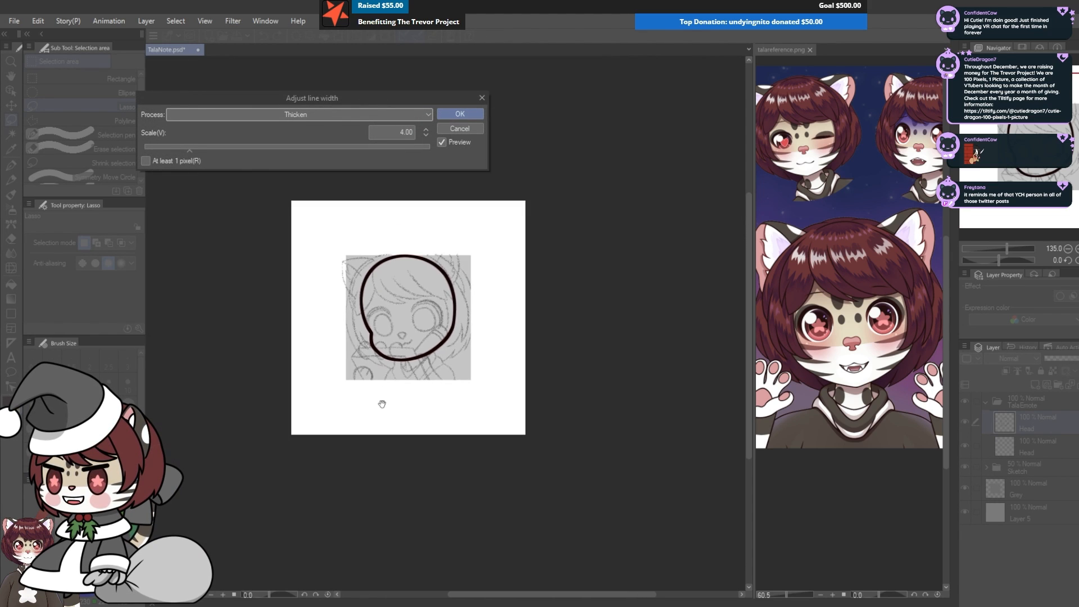
{"action": "scroll", "coordinate": [338, 371], "scroll_direction": "up", "scroll_amount": 3}
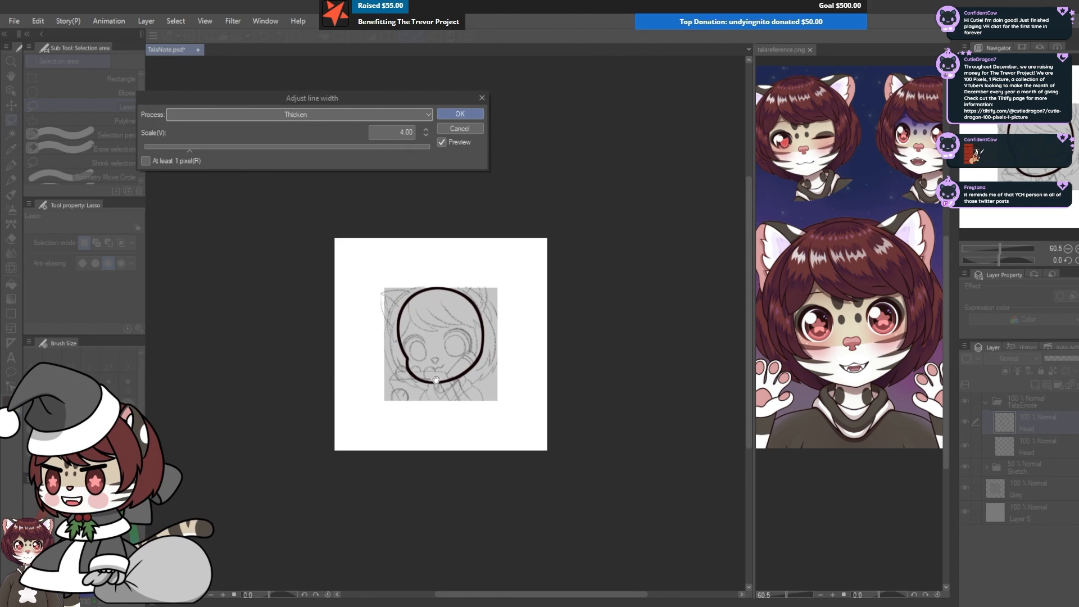
{"action": "left_click", "coordinate": [177, 146]}
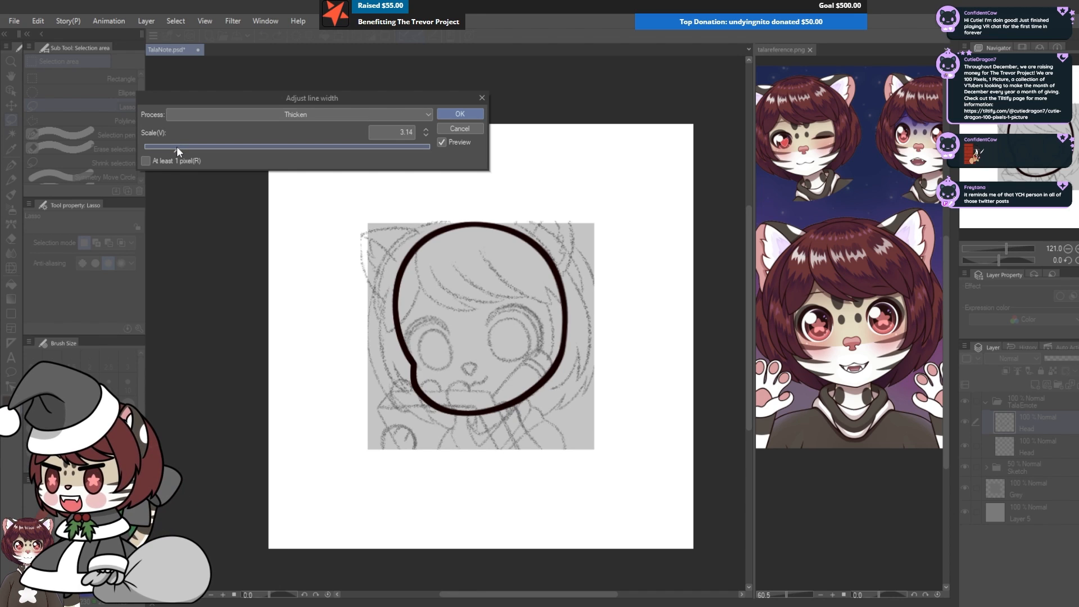
{"action": "left_click_drag", "start_coordinate": [173, 148], "coordinate": [166, 148]}
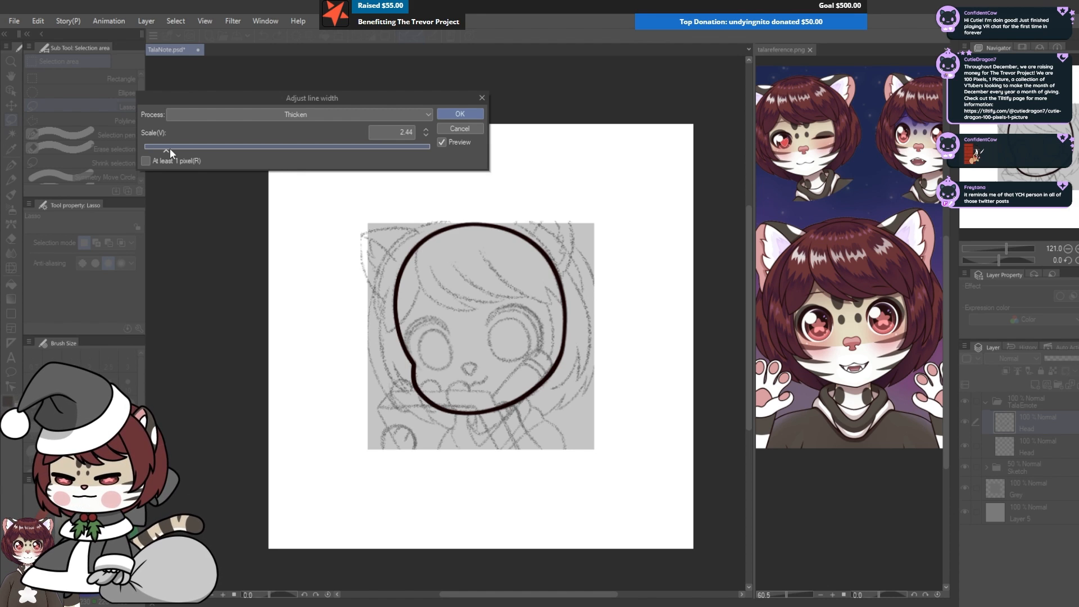
{"action": "key", "text": "Return"}
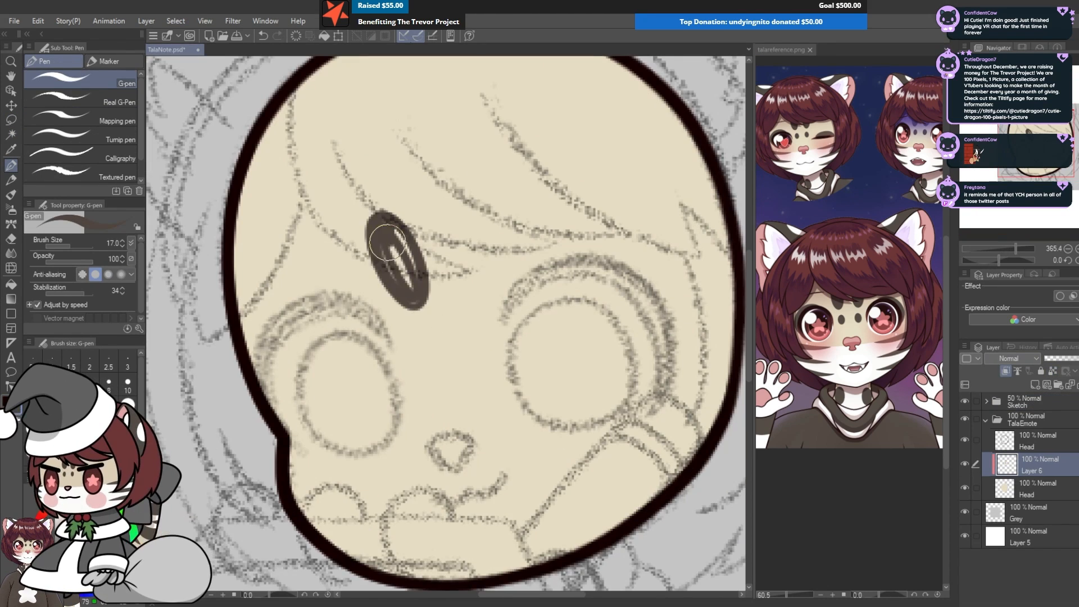
Step: Paint four dark brown oval forehead spots on the clipped layer above the head's base colour, duplicating and positioning shapes as needed
{"action": "left_click_drag", "start_coordinate": [388, 242], "coordinate": [414, 292]}
{"action": "mouse_move", "coordinate": [423, 336]}
{"action": "left_mouse_down"}
{"action": "mouse_move", "coordinate": [425, 366]}
{"action": "mouse_move", "coordinate": [534, 349]}
{"action": "left_mouse_up"}
{"action": "scroll", "coordinate": [423, 352], "scroll_direction": "down", "scroll_amount": 4}
{"action": "key", "text": "m"}
{"action": "scroll", "coordinate": [427, 264], "scroll_direction": "up", "scroll_amount": 4}
{"action": "key", "text": "k"}
{"action": "key", "text": "ctrl+v"}
{"action": "left_click", "coordinate": [1076, 384]}
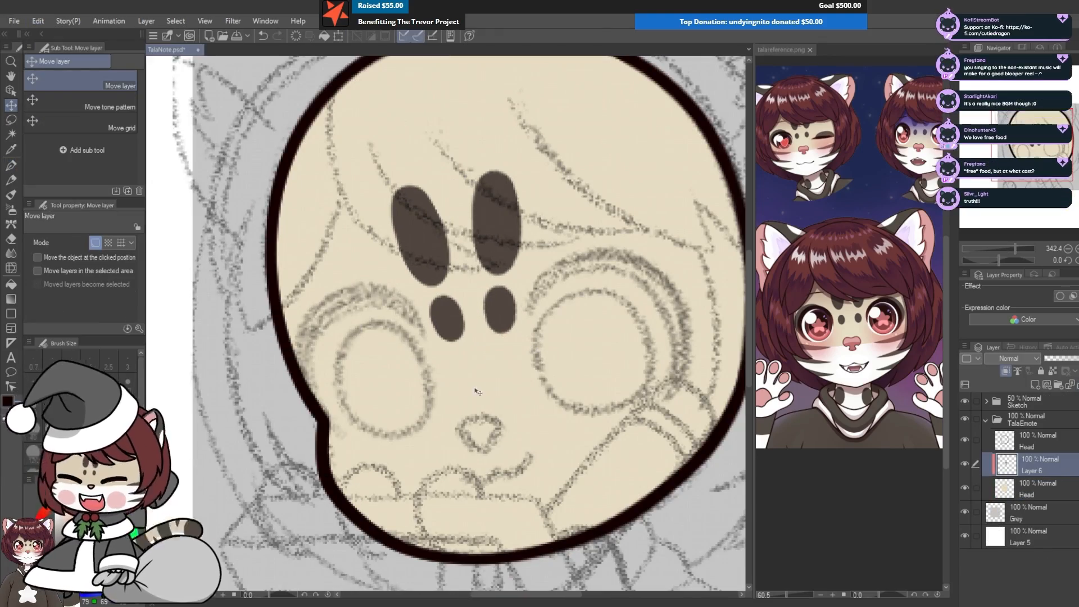
Step: Add another clipped layer and paint pointed dark brown stripes along both cheeks of the face
{"action": "key", "text": "p"}
{"action": "scroll", "coordinate": [476, 360], "scroll_direction": "up", "scroll_amount": 1}
{"action": "key", "text": "ctrl+shift+n"}
{"action": "left_click_drag", "start_coordinate": [652, 300], "coordinate": [553, 355]}
{"action": "left_click_drag", "start_coordinate": [610, 374], "coordinate": [561, 392]}
{"action": "left_click_drag", "start_coordinate": [281, 366], "coordinate": [315, 380]}
{"action": "left_click_drag", "start_coordinate": [288, 405], "coordinate": [700, 362]}
Step: Fill the lower face in white on a new clipped layer below the markings and adjust the lasso-selected cheek stripes
{"action": "left_click", "coordinate": [1038, 513]}
{"action": "key", "text": "ctrl+shift+n"}
{"action": "key", "text": "x"}
{"action": "scroll", "coordinate": [427, 472], "scroll_direction": "up", "scroll_amount": 1}
{"action": "scroll", "coordinate": [393, 337], "scroll_direction": "down", "scroll_amount": 2}
{"action": "scroll", "coordinate": [393, 337], "scroll_direction": "up", "scroll_amount": 2}
{"action": "left_click", "coordinate": [1007, 464], "text": "ctrl"}
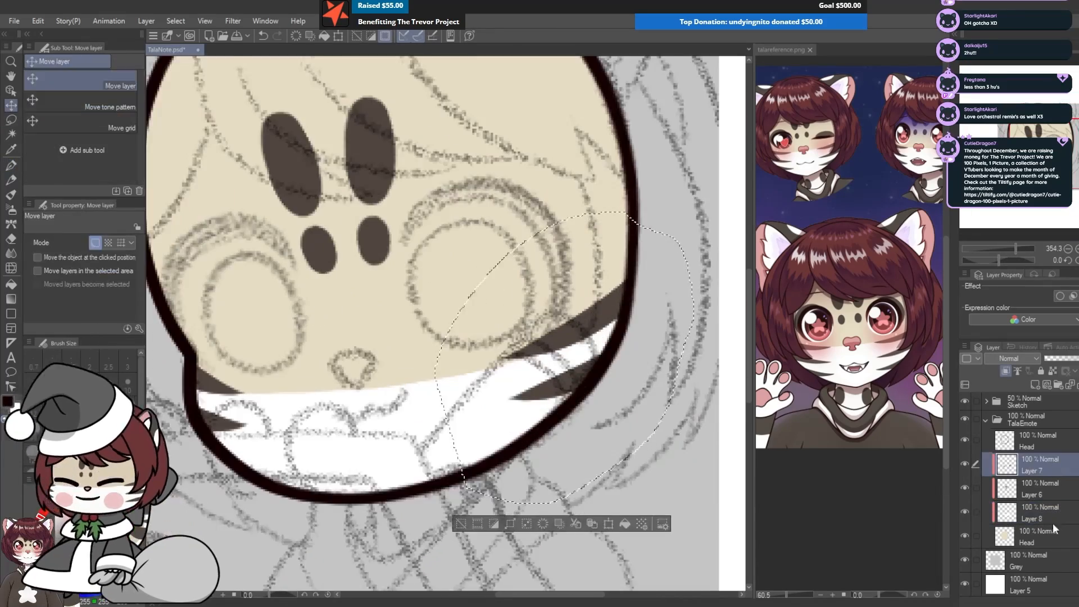
{"action": "key", "text": "ctrl+d"}
Step: Merge the clipped marking layers and the outline into a single Head layer in the TalaEmote folder
{"action": "scroll", "coordinate": [501, 332], "scroll_direction": "down", "scroll_amount": 4}
{"action": "left_click", "coordinate": [1038, 512]}
{"action": "left_click", "coordinate": [1077, 385]}
{"action": "left_click", "coordinate": [1043, 486]}
{"action": "left_click", "coordinate": [1073, 385]}
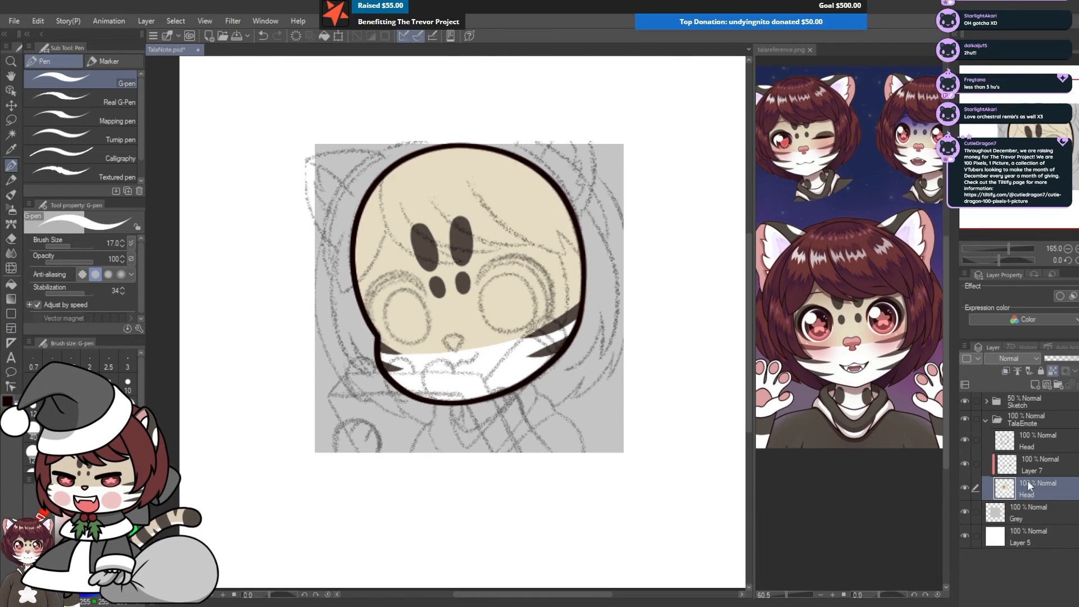
{"action": "left_click", "coordinate": [1034, 464]}
{"action": "left_click", "coordinate": [1076, 385]}
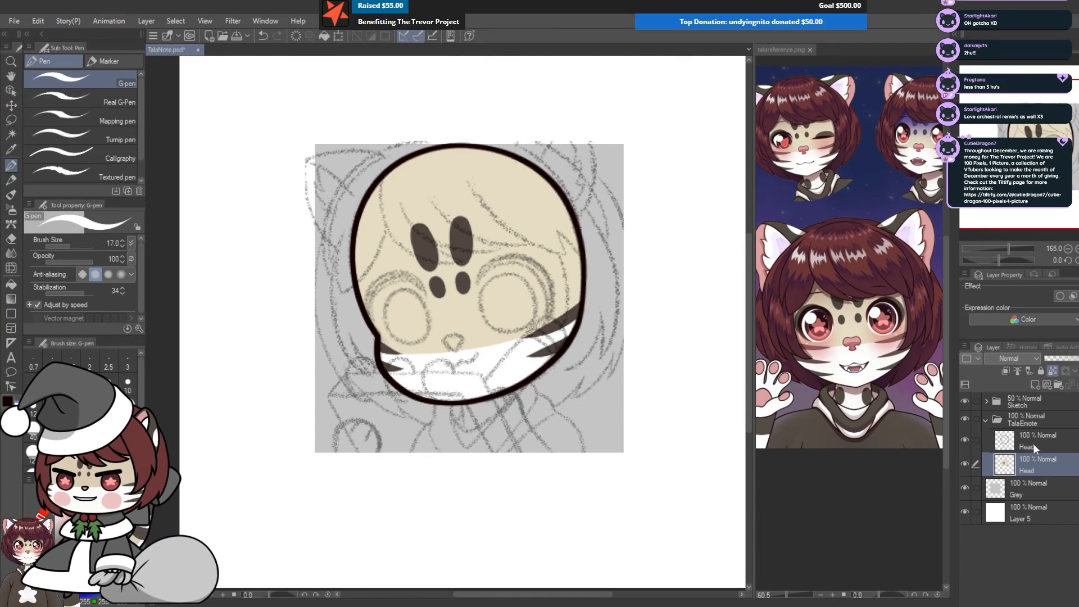
{"action": "left_click", "coordinate": [1033, 443]}
{"action": "left_click", "coordinate": [1074, 385]}
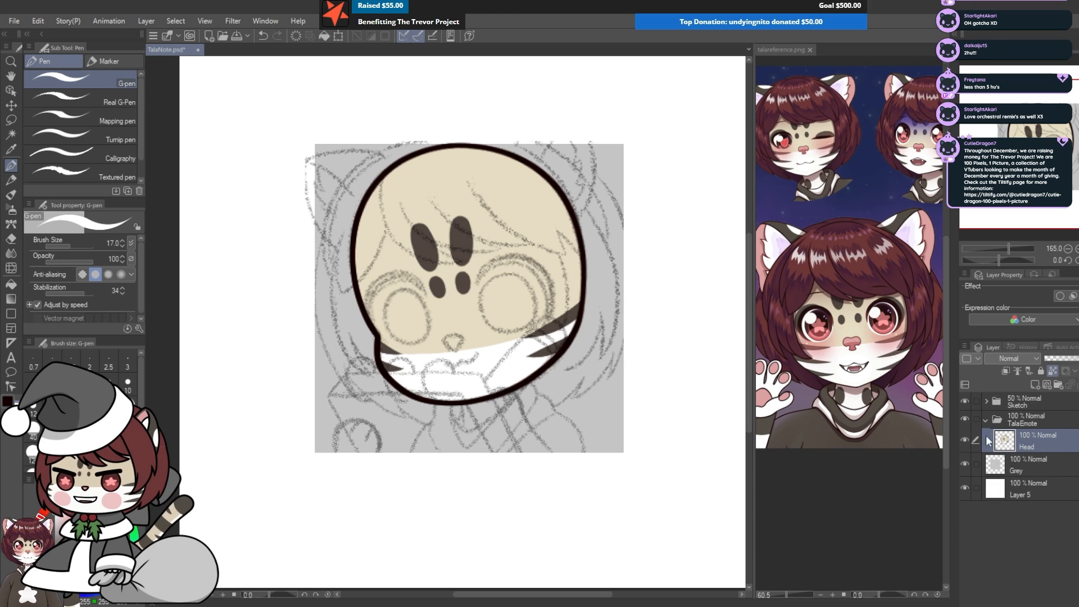
Step: Try shifting the merged head with Move layer while the sketch is hidden to check it as one piece
{"action": "left_click", "coordinate": [966, 401]}
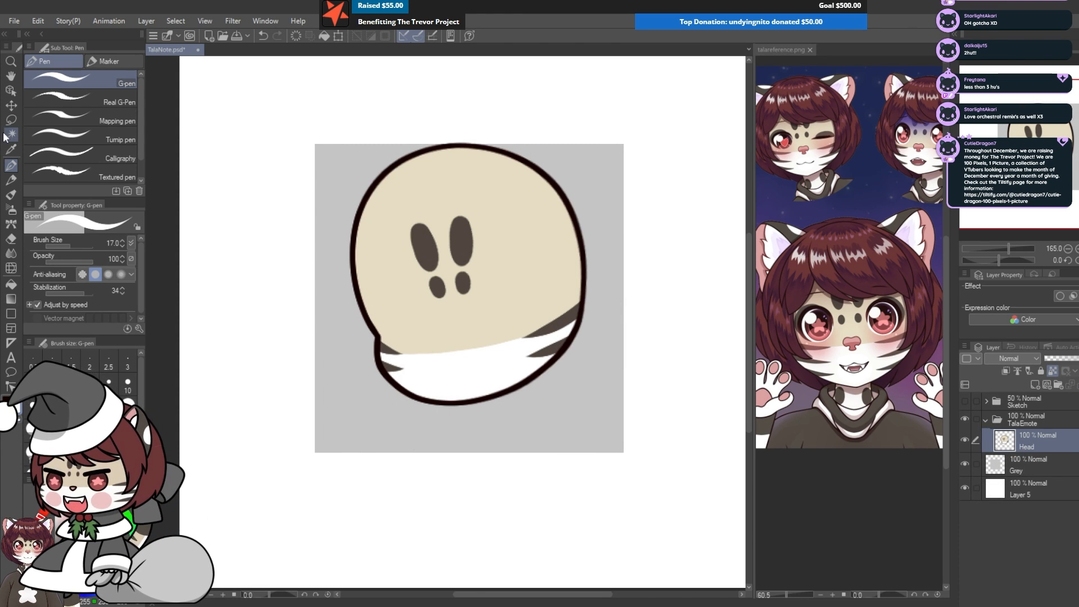
{"action": "left_click", "coordinate": [11, 105]}
{"action": "left_click_drag", "start_coordinate": [499, 382], "coordinate": [581, 360]}
{"action": "key", "text": "ctrl+z"}
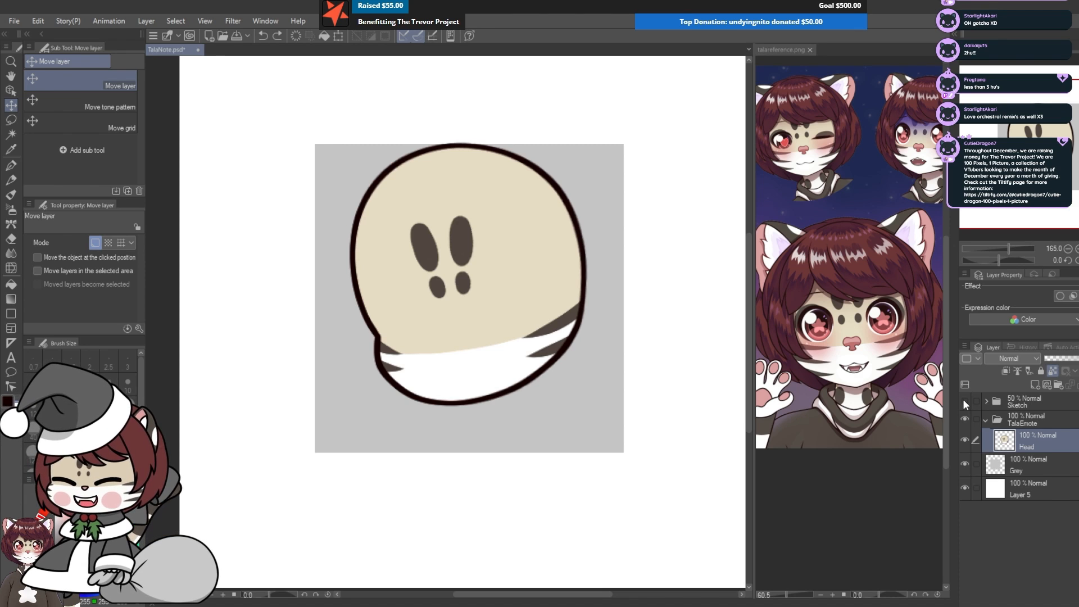
{"action": "left_click", "coordinate": [964, 402]}
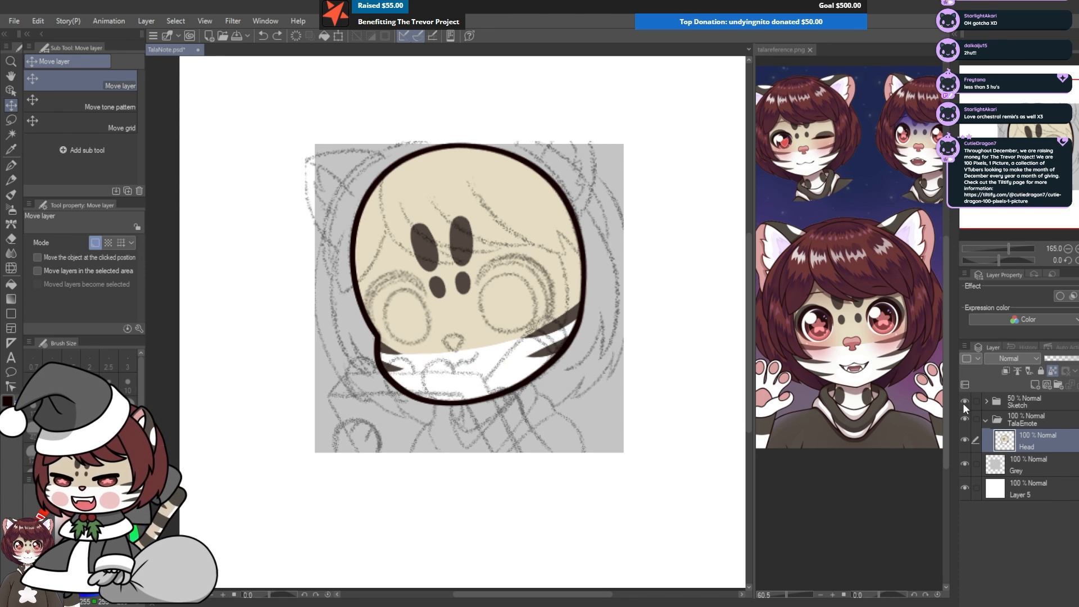
Step: Add a Nose layer with a lineart layer above it and ink the rounded triangular nose outline at brush size 9.0
{"action": "scroll", "coordinate": [399, 328], "scroll_direction": "up", "scroll_amount": 4}
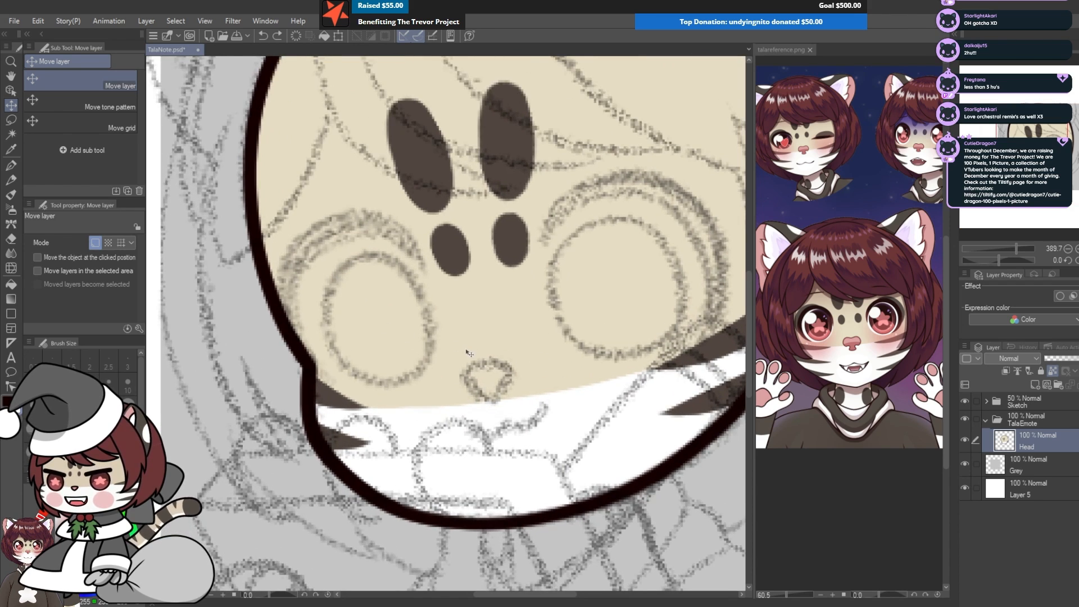
{"action": "scroll", "coordinate": [542, 438], "scroll_direction": "up", "scroll_amount": 1}
{"action": "key", "text": "ctrl+shift+n"}
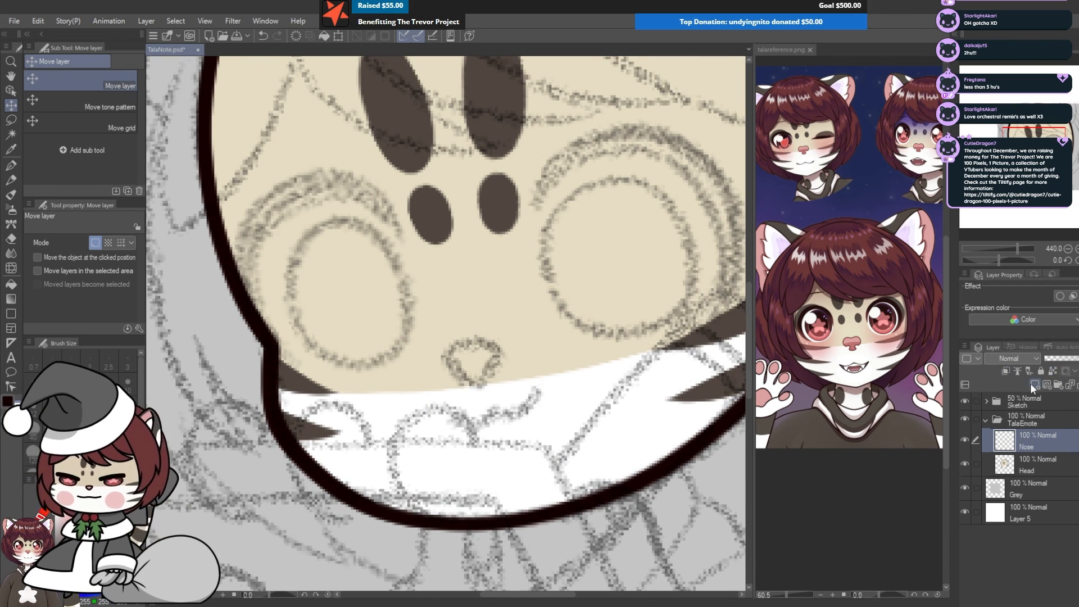
{"action": "left_click", "coordinate": [1034, 384]}
{"action": "key", "text": "p"}
{"action": "scroll", "coordinate": [509, 377], "scroll_direction": "up", "scroll_amount": 2}
{"action": "mouse_move", "coordinate": [440, 375]}
{"action": "left_mouse_down"}
{"action": "mouse_move", "coordinate": [410, 314]}
{"action": "mouse_move", "coordinate": [501, 319]}
{"action": "left_mouse_up"}
{"action": "scroll", "coordinate": [509, 335], "scroll_direction": "up", "scroll_amount": 1}
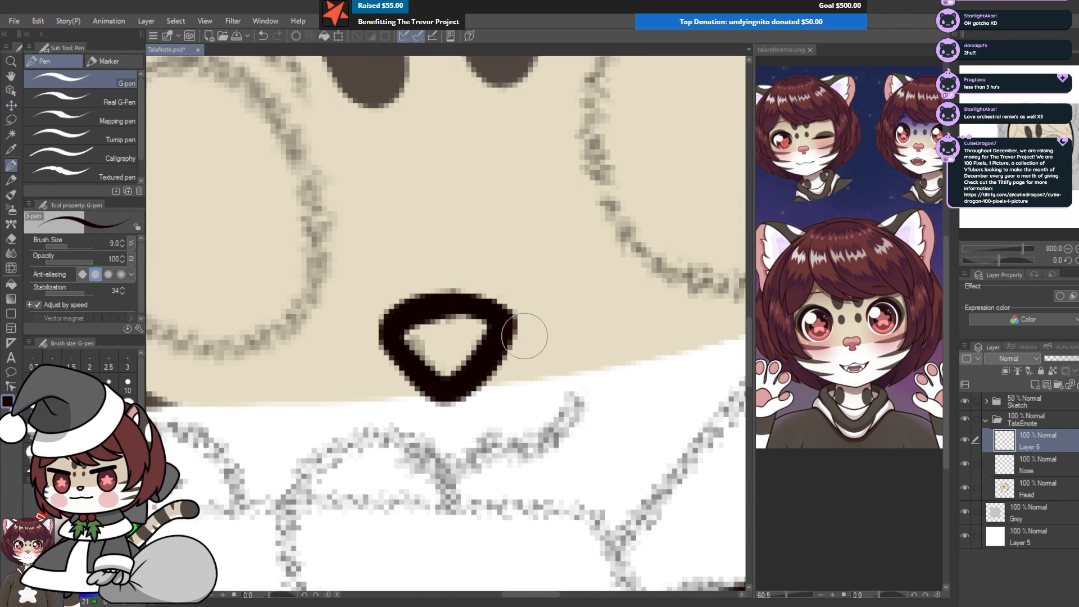
Step: Colour the nose with the pink sampled from the reference's nose and merge its outline into the Nose layer
{"action": "left_click", "coordinate": [1034, 464]}
{"action": "left_click", "coordinate": [852, 342], "text": "alt"}
{"action": "left_click_drag", "start_coordinate": [427, 334], "coordinate": [457, 354]}
{"action": "scroll", "coordinate": [508, 360], "scroll_direction": "down", "scroll_amount": 6}
{"action": "scroll", "coordinate": [508, 360], "scroll_direction": "up", "scroll_amount": 2}
{"action": "left_click", "coordinate": [964, 402]}
{"action": "scroll", "coordinate": [479, 354], "scroll_direction": "down", "scroll_amount": 2}
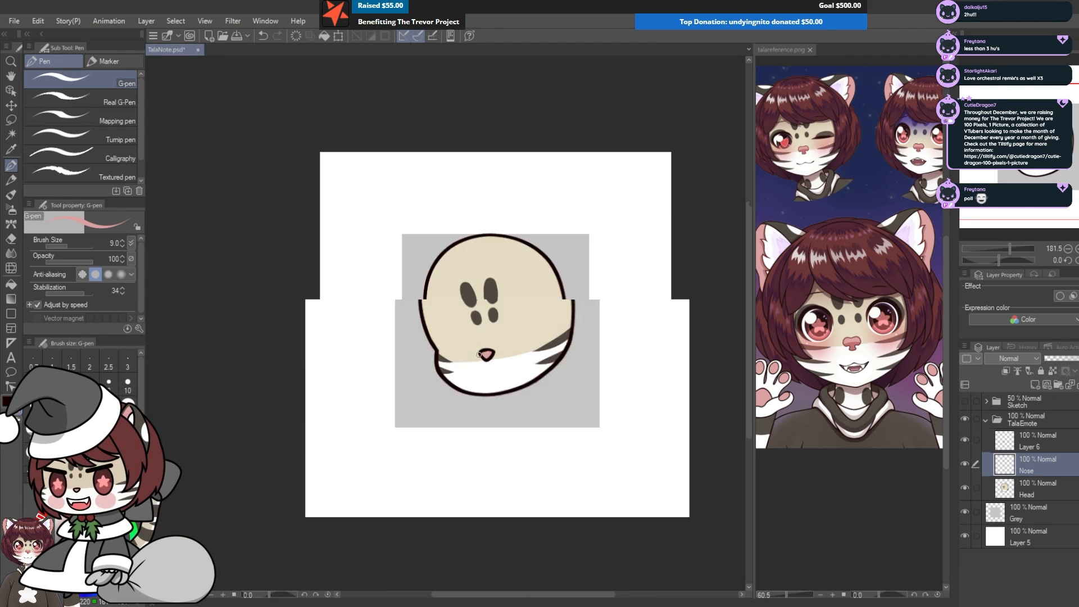
{"action": "scroll", "coordinate": [497, 393], "scroll_direction": "down", "scroll_amount": 5}
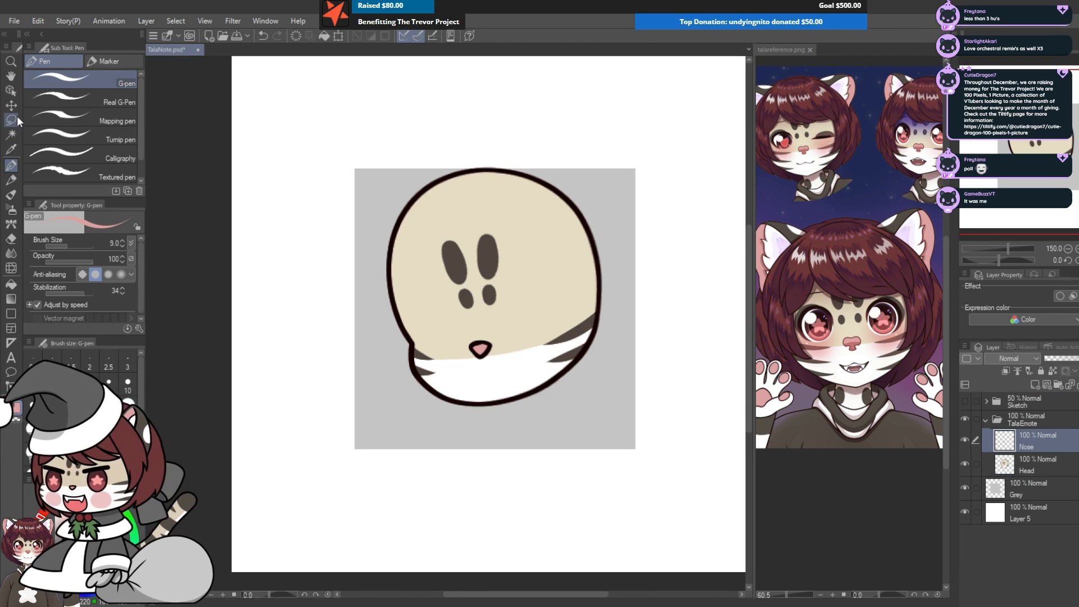
{"action": "left_click", "coordinate": [11, 105]}
{"action": "mouse_move", "coordinate": [495, 361]}
{"action": "left_mouse_down"}
{"action": "mouse_move", "coordinate": [515, 360]}
{"action": "mouse_move", "coordinate": [482, 366]}
{"action": "mouse_move", "coordinate": [499, 346]}
{"action": "mouse_move", "coordinate": [506, 358]}
{"action": "left_mouse_up"}
Step: Create a Mouth folder with the raster layer UpperLip above LowerLip, and show the Sketch folder at 18% opacity
{"action": "left_click", "coordinate": [1058, 384]}
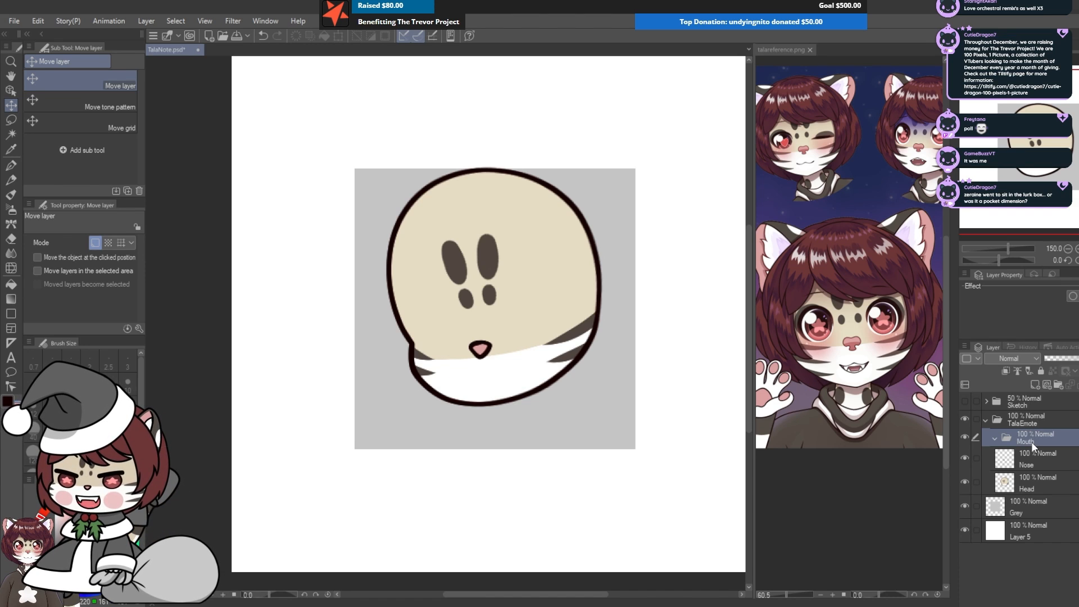
{"action": "left_click", "coordinate": [965, 401]}
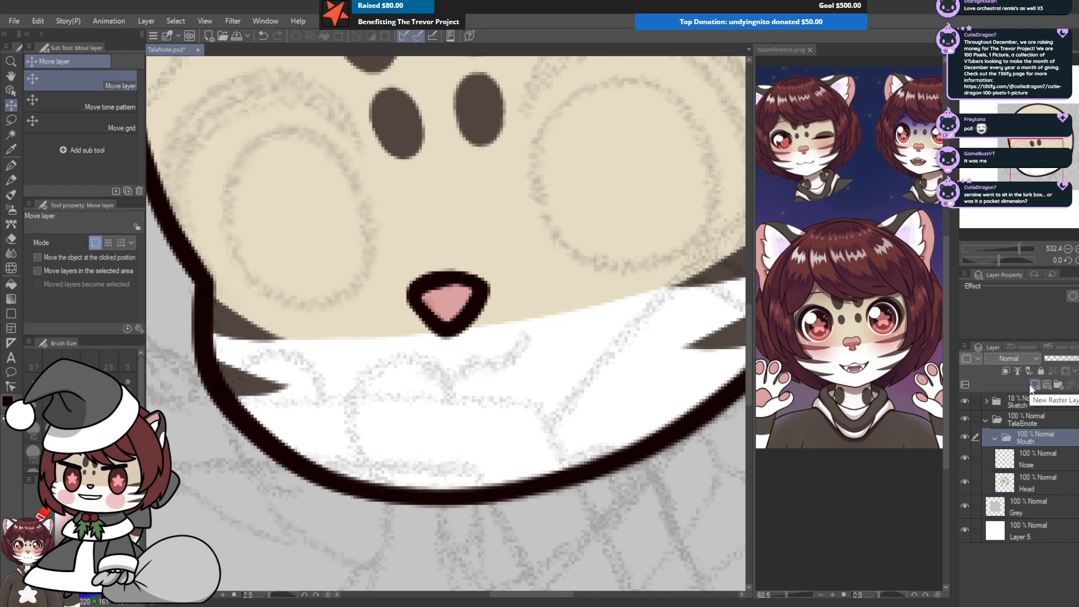
{"action": "left_click", "coordinate": [1032, 387]}
{"action": "double_click", "coordinate": [1040, 461]}
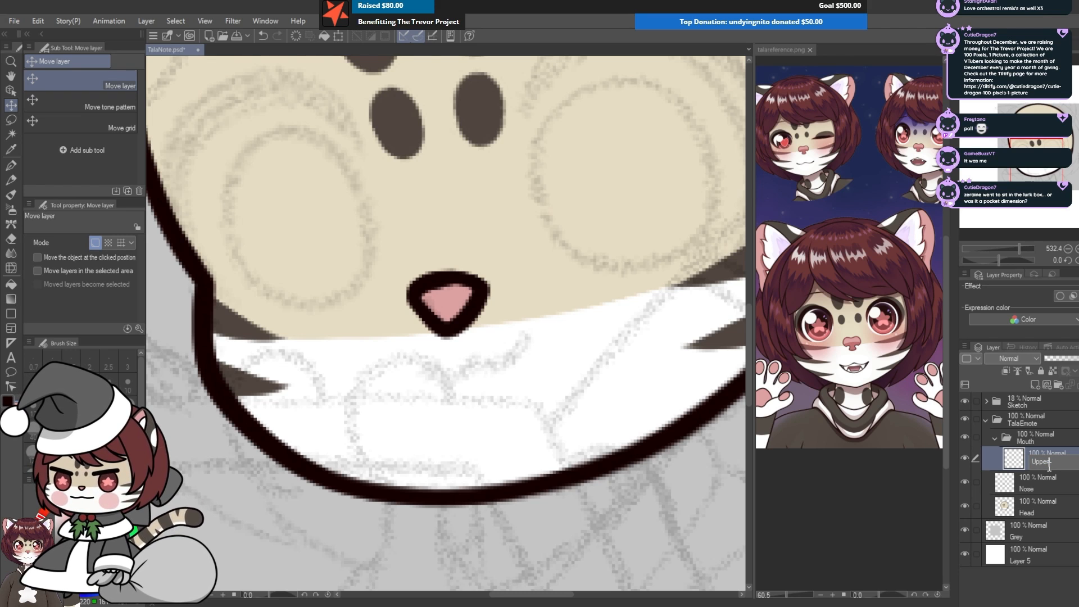
{"action": "left_click", "coordinate": [1034, 382]}
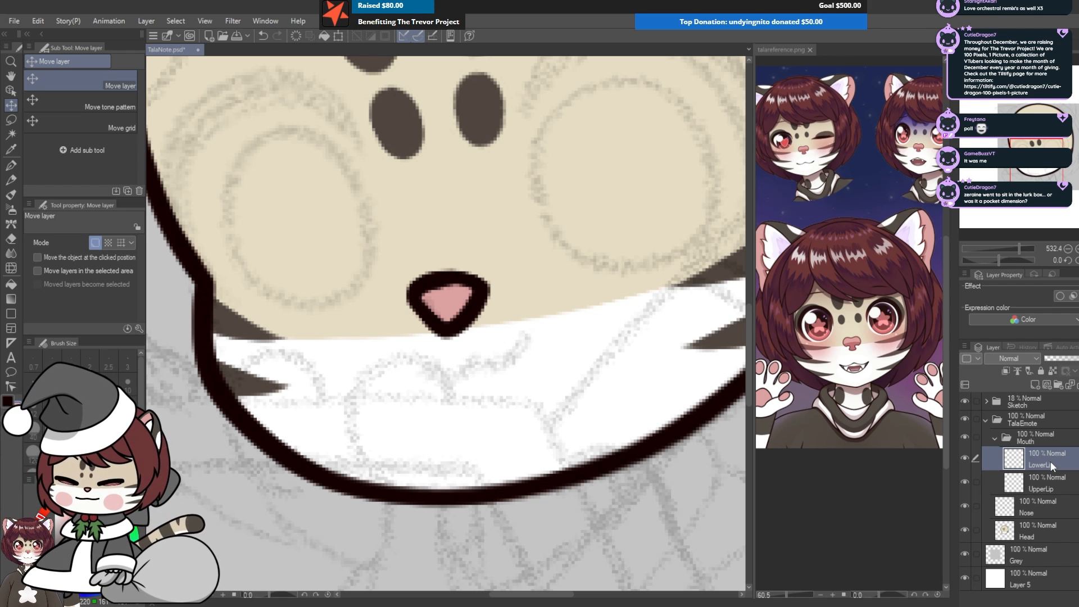
{"action": "left_click_drag", "start_coordinate": [1050, 483], "coordinate": [1049, 452]}
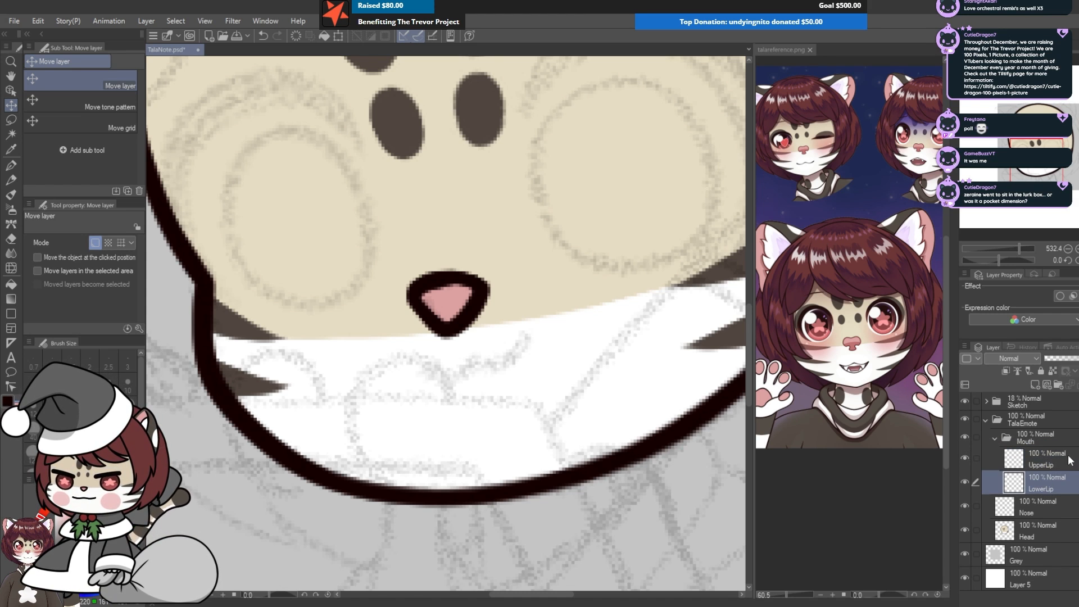
Step: Ink a wavy cat-like mouth line below the nose on the UpperLip layer with the G-pen at size 9.0
{"action": "scroll", "coordinate": [395, 306], "scroll_direction": "down", "scroll_amount": 2}
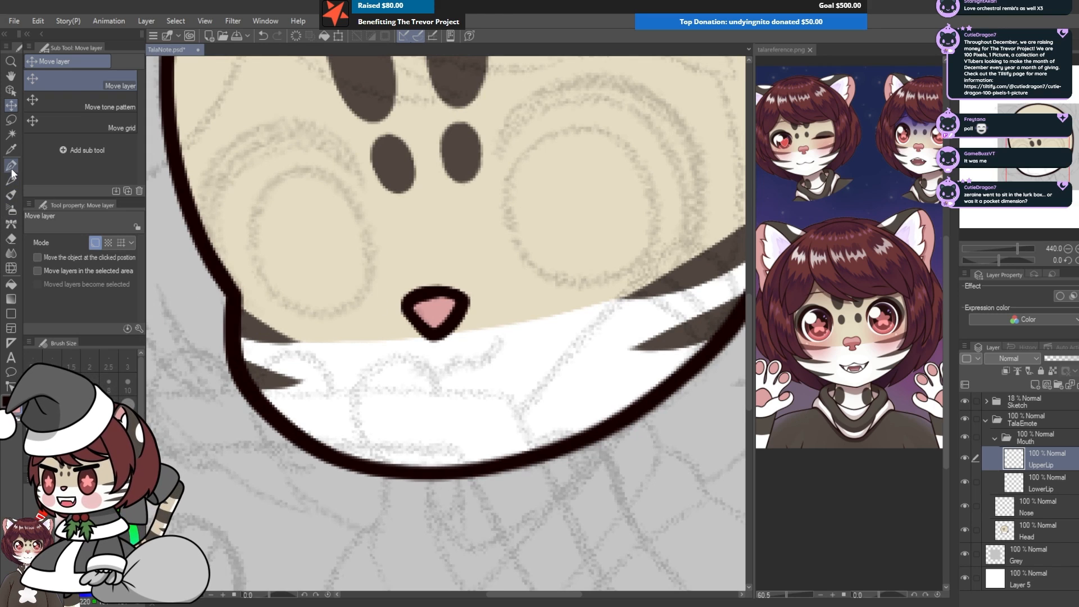
{"action": "left_click", "coordinate": [12, 168]}
{"action": "scroll", "coordinate": [394, 385], "scroll_direction": "up", "scroll_amount": 4}
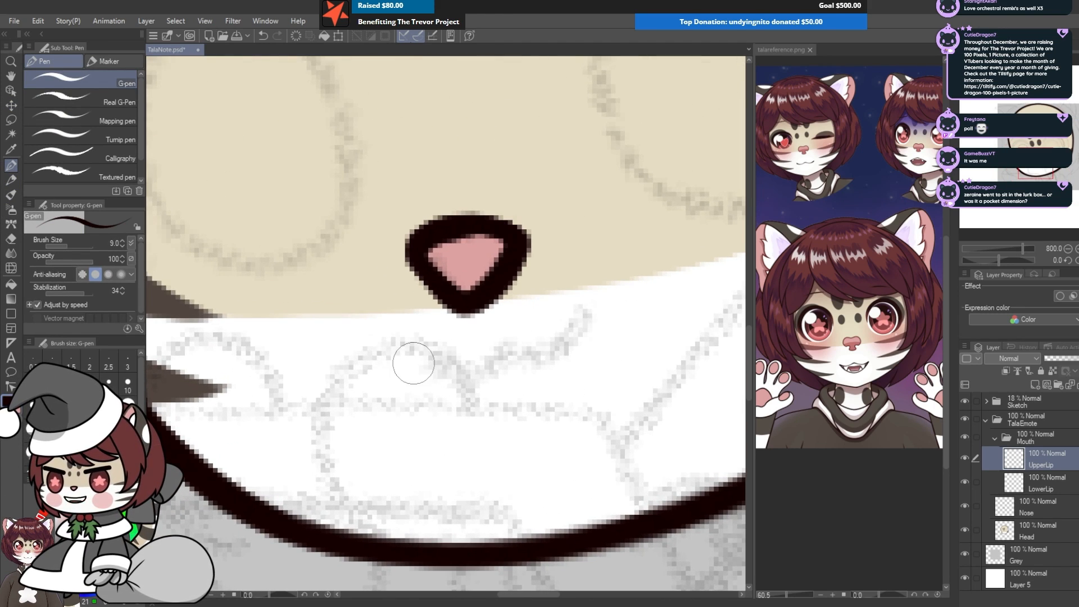
{"action": "mouse_move", "coordinate": [409, 360]}
{"action": "left_mouse_down"}
{"action": "mouse_move", "coordinate": [450, 385]}
{"action": "mouse_move", "coordinate": [504, 354]}
{"action": "mouse_move", "coordinate": [529, 363]}
{"action": "mouse_move", "coordinate": [581, 355]}
{"action": "mouse_move", "coordinate": [601, 320]}
{"action": "left_mouse_up"}
{"action": "scroll", "coordinate": [587, 371], "scroll_direction": "up", "scroll_amount": 2}
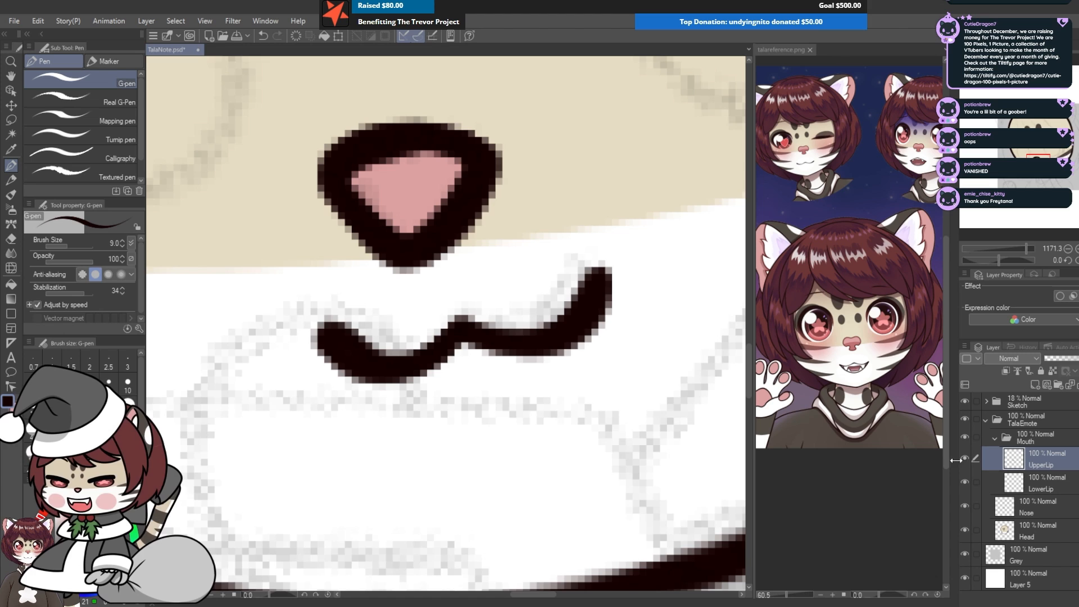
Step: Lower the UpperLip layer's opacity to 22% and ink a slanted straight mouth line on the LowerLip layer
{"action": "left_click", "coordinate": [1057, 355]}
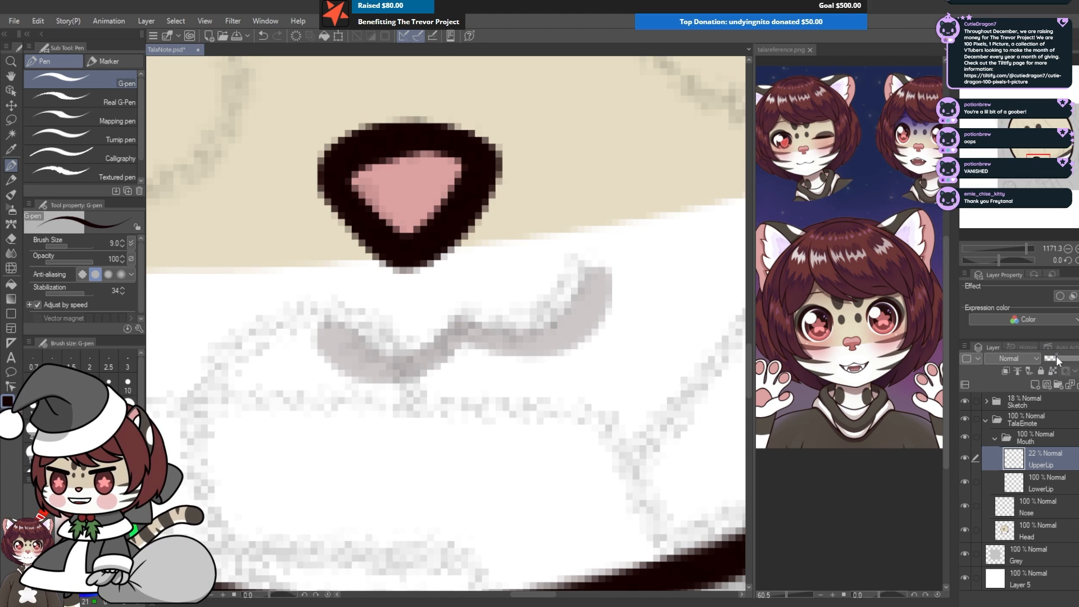
{"action": "left_click", "coordinate": [1048, 480]}
{"action": "scroll", "coordinate": [327, 277], "scroll_direction": "down", "scroll_amount": 1}
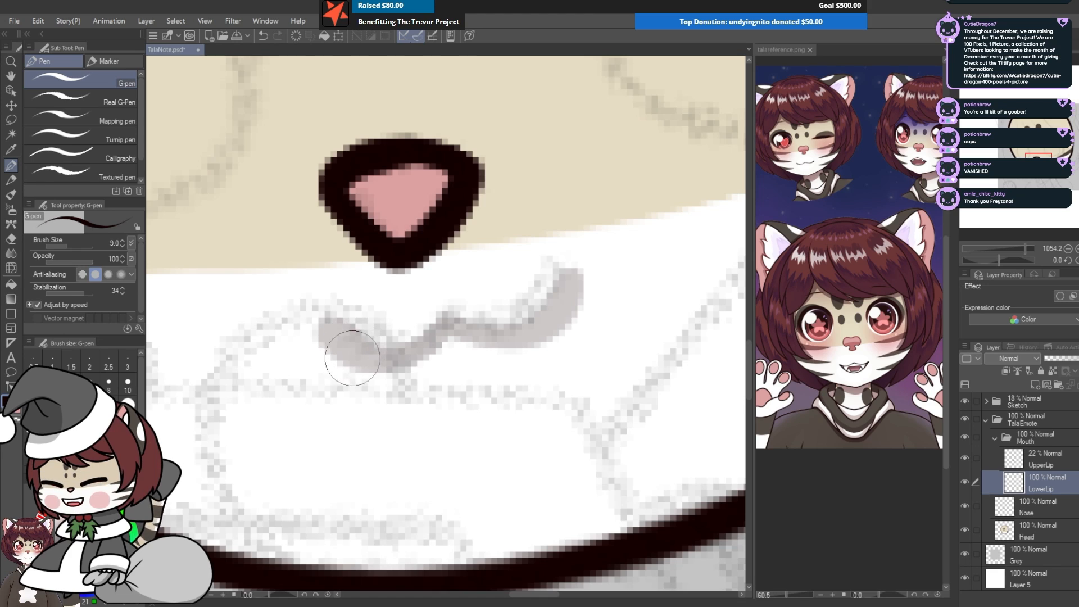
{"action": "mouse_move", "coordinate": [341, 347]}
{"action": "left_mouse_down"}
{"action": "mouse_move", "coordinate": [570, 297]}
{"action": "mouse_move", "coordinate": [340, 342]}
{"action": "mouse_move", "coordinate": [543, 302]}
{"action": "left_mouse_up"}
Step: Try inking further strokes beneath the mouth line on the LowerLip layer
{"action": "scroll", "coordinate": [433, 304], "scroll_direction": "down", "scroll_amount": 5}
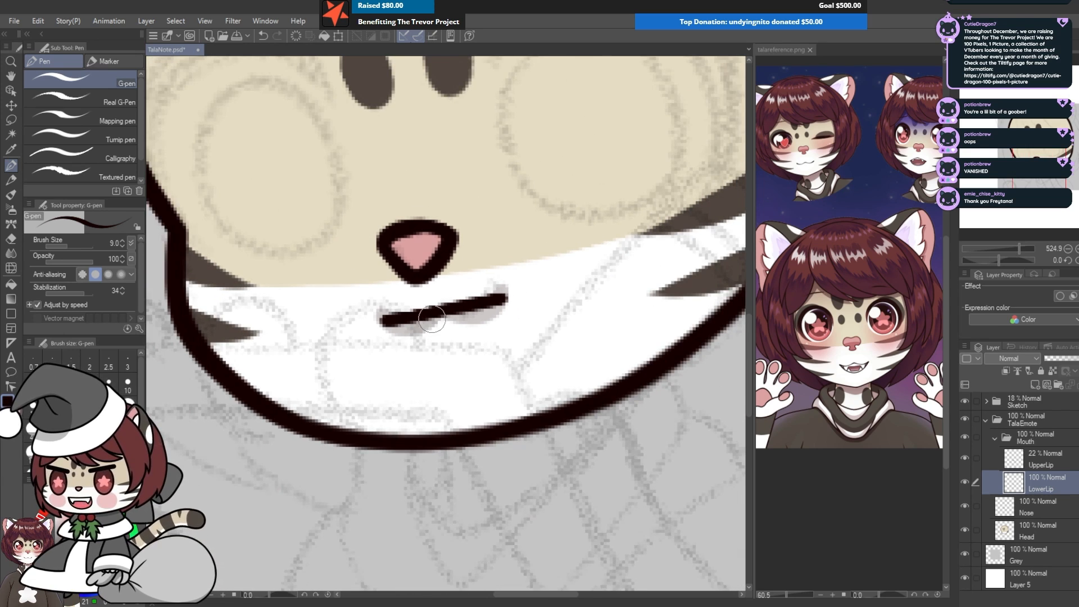
{"action": "scroll", "coordinate": [348, 372], "scroll_direction": "down", "scroll_amount": 3}
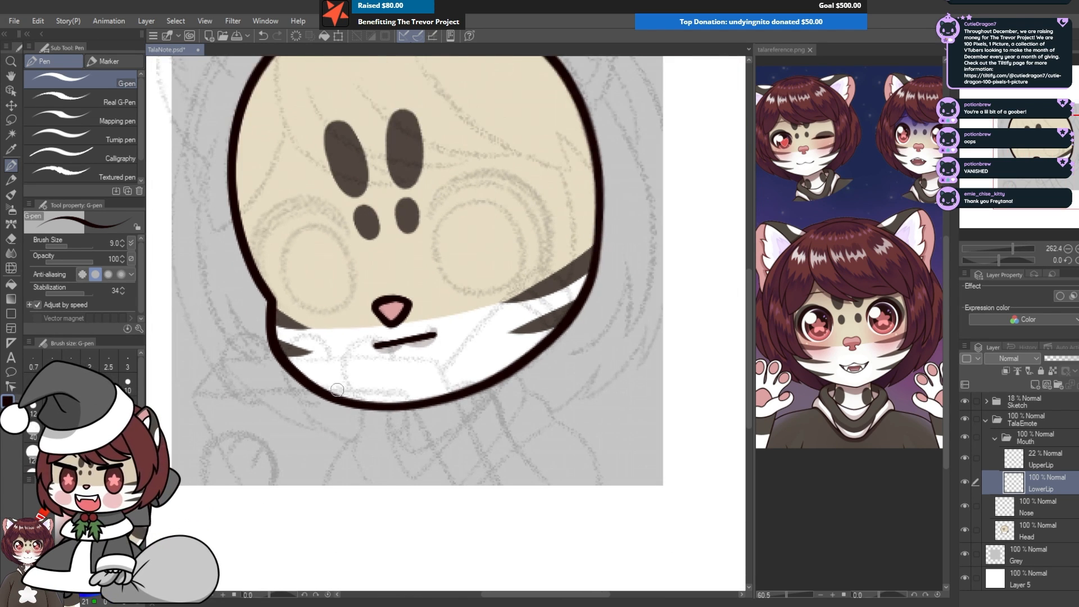
{"action": "scroll", "coordinate": [313, 376], "scroll_direction": "up", "scroll_amount": 4}
{"action": "scroll", "coordinate": [369, 341], "scroll_direction": "up", "scroll_amount": 3}
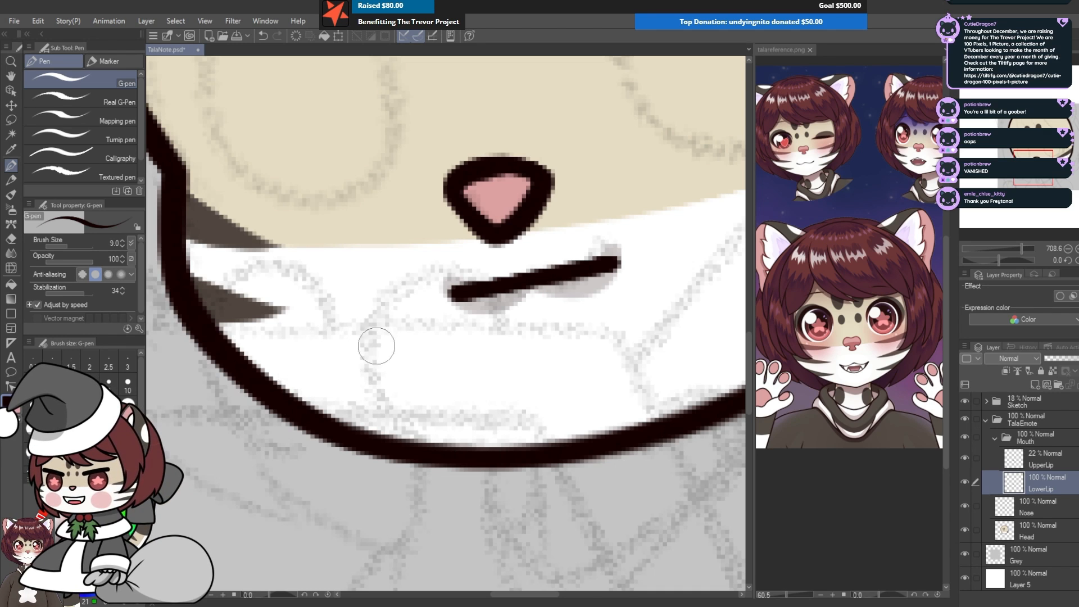
{"action": "mouse_move", "coordinate": [423, 345]}
{"action": "left_mouse_down"}
{"action": "mouse_move", "coordinate": [437, 318]}
{"action": "mouse_move", "coordinate": [426, 319]}
{"action": "mouse_move", "coordinate": [491, 364]}
{"action": "mouse_move", "coordinate": [523, 409]}
{"action": "mouse_move", "coordinate": [582, 410]}
{"action": "mouse_move", "coordinate": [590, 329]}
{"action": "left_mouse_up"}
{"action": "mouse_move", "coordinate": [480, 356]}
{"action": "left_mouse_down"}
{"action": "mouse_move", "coordinate": [526, 367]}
{"action": "mouse_move", "coordinate": [557, 344]}
{"action": "mouse_move", "coordinate": [576, 348]}
{"action": "mouse_move", "coordinate": [604, 302]}
{"action": "mouse_move", "coordinate": [623, 314]}
{"action": "left_mouse_up"}
{"action": "key", "text": "ctrl+z"}
{"action": "key", "text": "ctrl+z"}
{"action": "key", "text": "ctrl+z"}
{"action": "key", "text": "ctrl+z"}
Step: Restore the UpperLip layer's opacity to 100%
{"action": "left_click", "coordinate": [1039, 458]}
{"action": "left_click_drag", "start_coordinate": [1058, 358], "coordinate": [1078, 358]}
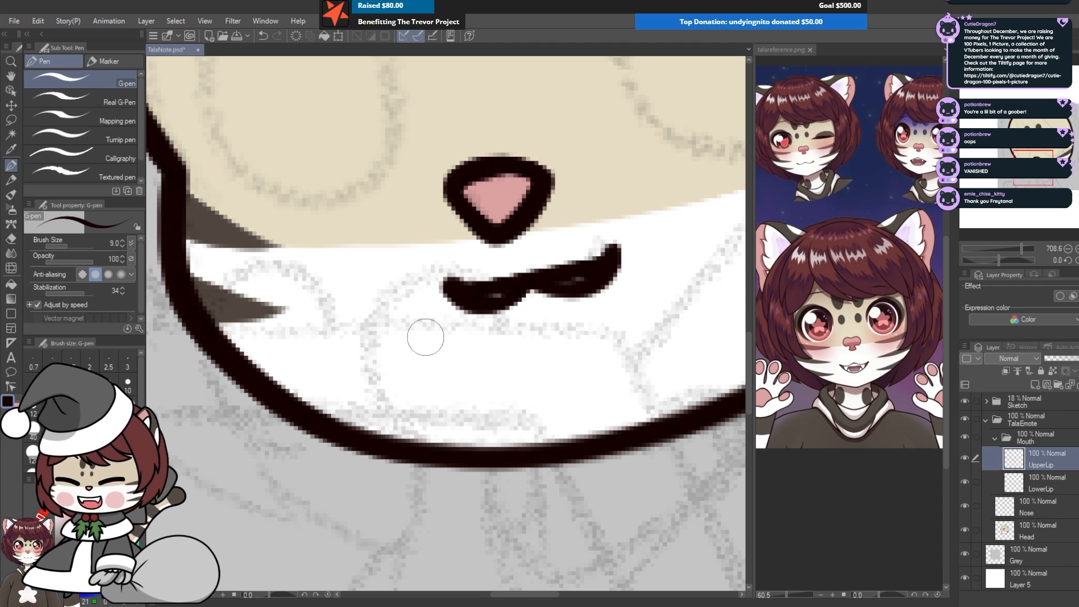
{"action": "left_click_drag", "start_coordinate": [446, 258], "coordinate": [362, 313]}
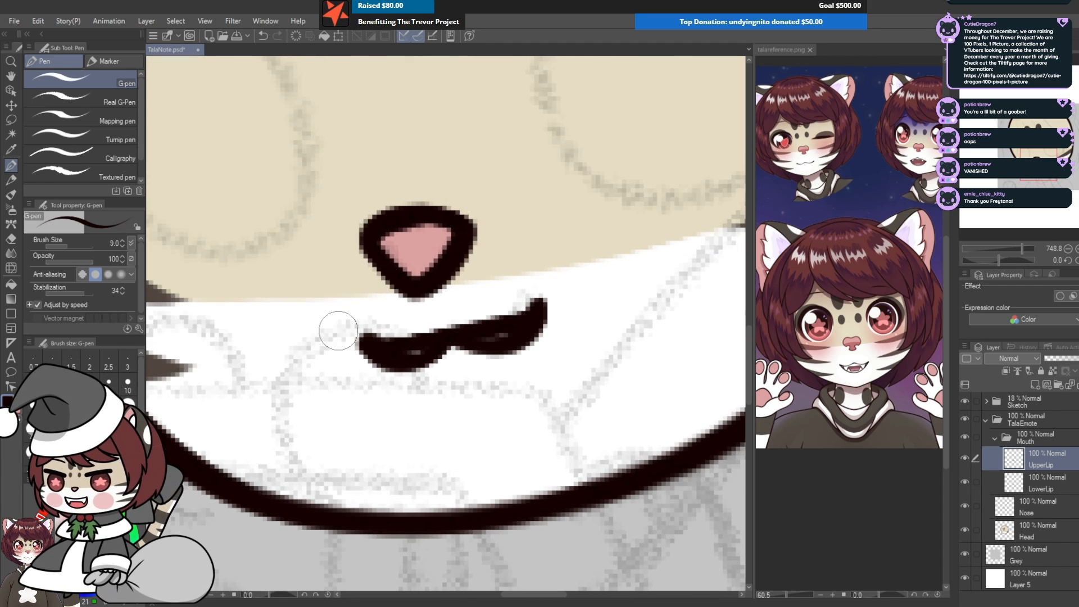
Step: Add a new layer named UpperLip between the existing UpperLip and LowerLip layers
{"action": "left_click", "coordinate": [1047, 483]}
{"action": "left_click", "coordinate": [1035, 385]}
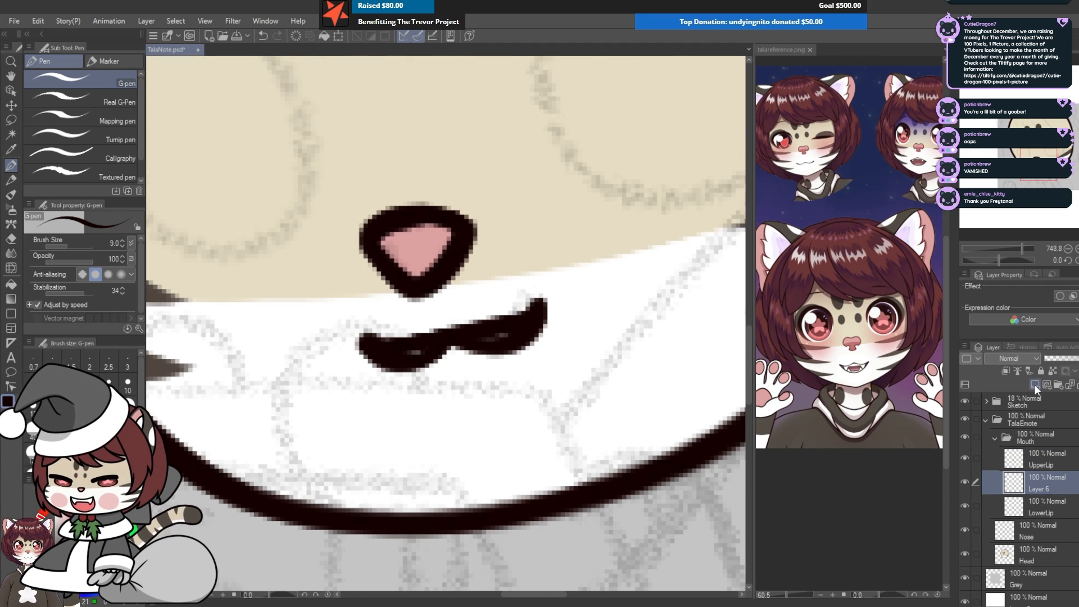
{"action": "double_click", "coordinate": [1037, 482]}
{"action": "type", "text": "UpperLip"}
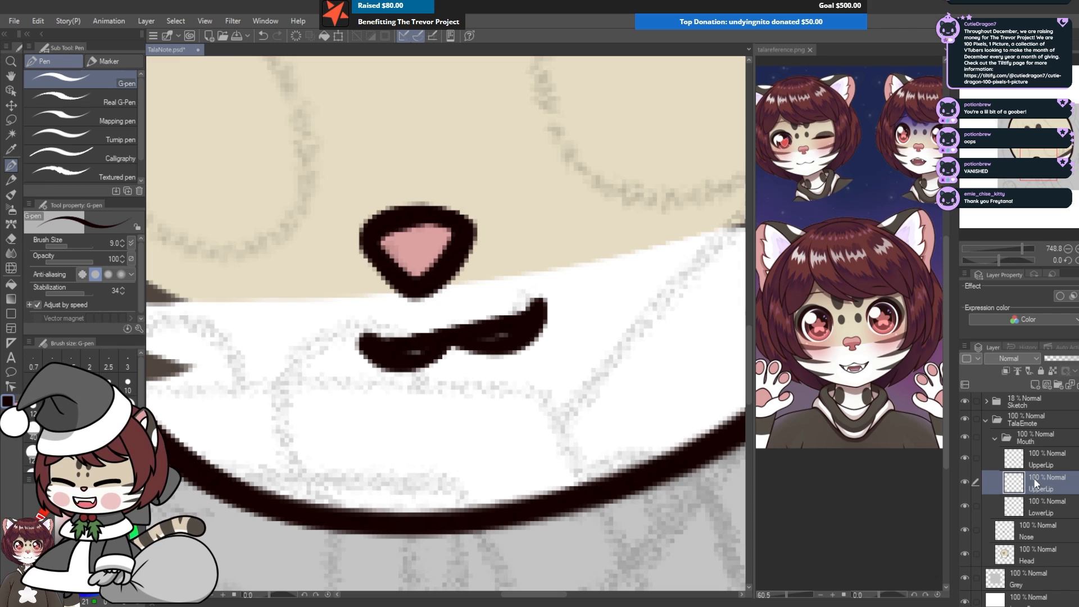
Step: Cover the straight lip line above the wavy mouth curve with white G-pen strokes and a white fill on the new UpperLip layer
{"action": "scroll", "coordinate": [572, 393], "scroll_direction": "up", "scroll_amount": 2}
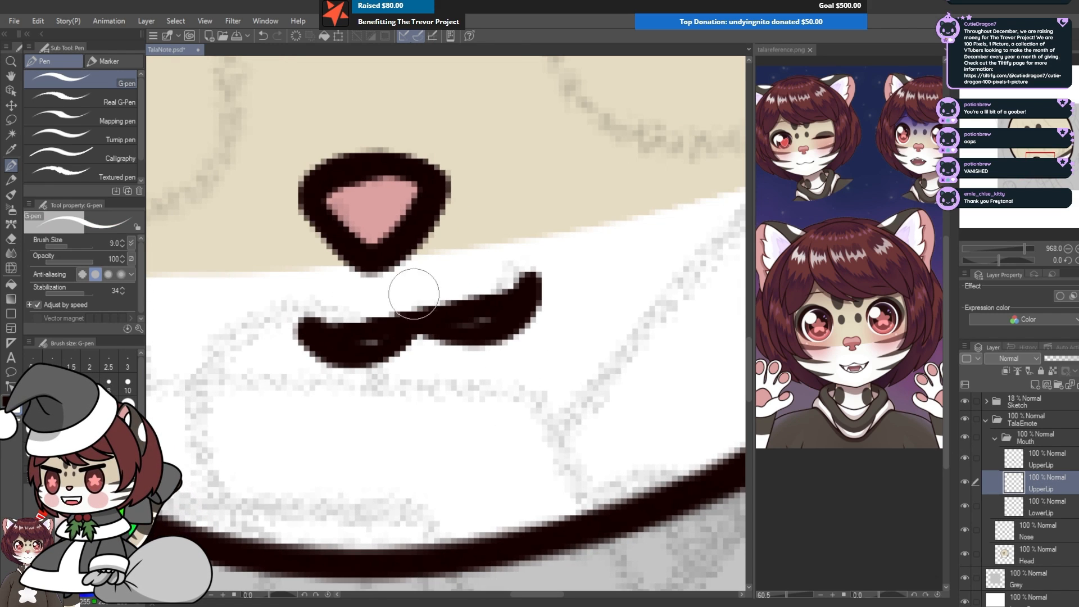
{"action": "mouse_move", "coordinate": [512, 262]}
{"action": "left_mouse_down"}
{"action": "mouse_move", "coordinate": [520, 281]}
{"action": "mouse_move", "coordinate": [510, 299]}
{"action": "mouse_move", "coordinate": [477, 313]}
{"action": "mouse_move", "coordinate": [411, 316]}
{"action": "mouse_move", "coordinate": [368, 346]}
{"action": "mouse_move", "coordinate": [332, 340]}
{"action": "left_mouse_up"}
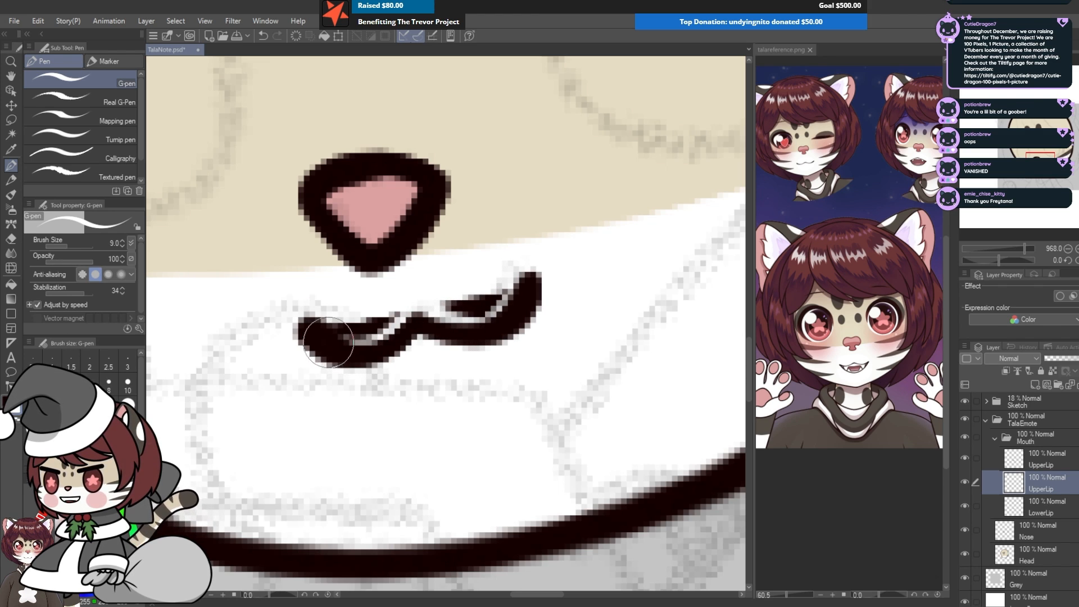
{"action": "key", "text": "g"}
{"action": "left_click", "coordinate": [247, 321]}
Step: Hide the Sketch folder and merge the two UpperLip layers into one
{"action": "left_click", "coordinate": [965, 400]}
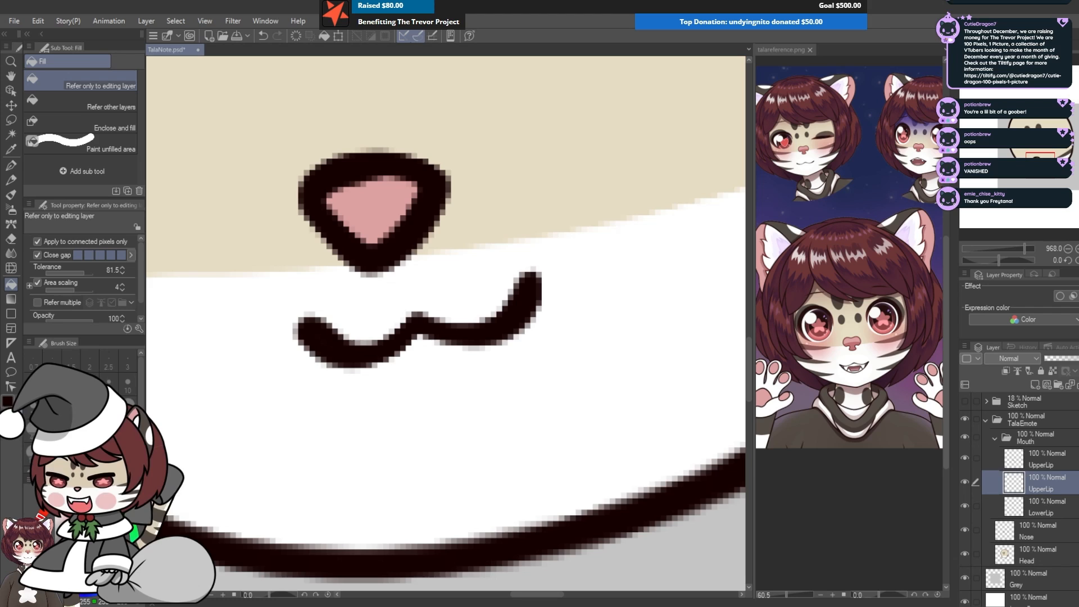
{"action": "left_click", "coordinate": [1046, 458]}
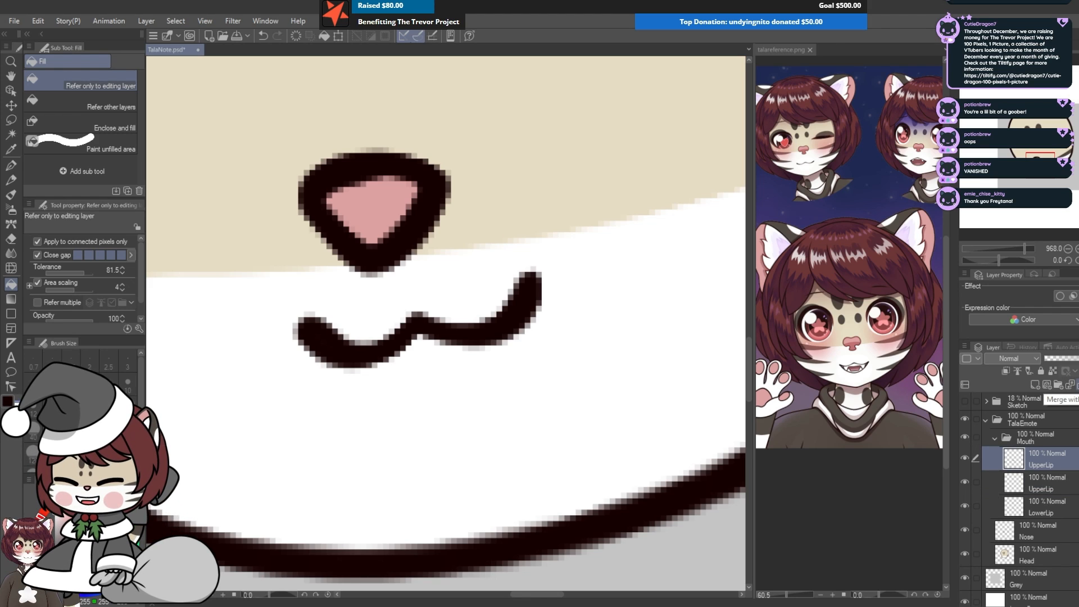
{"action": "left_click", "coordinate": [1070, 384]}
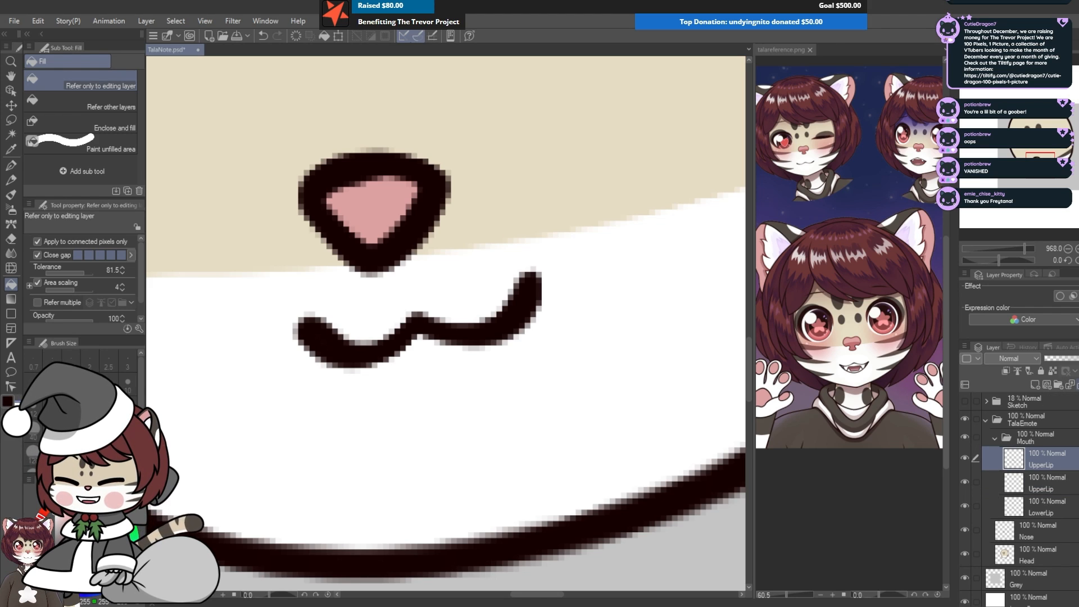
Step: Add a new layer named MouthInner beneath the LowerLip layer
{"action": "left_click", "coordinate": [1041, 484]}
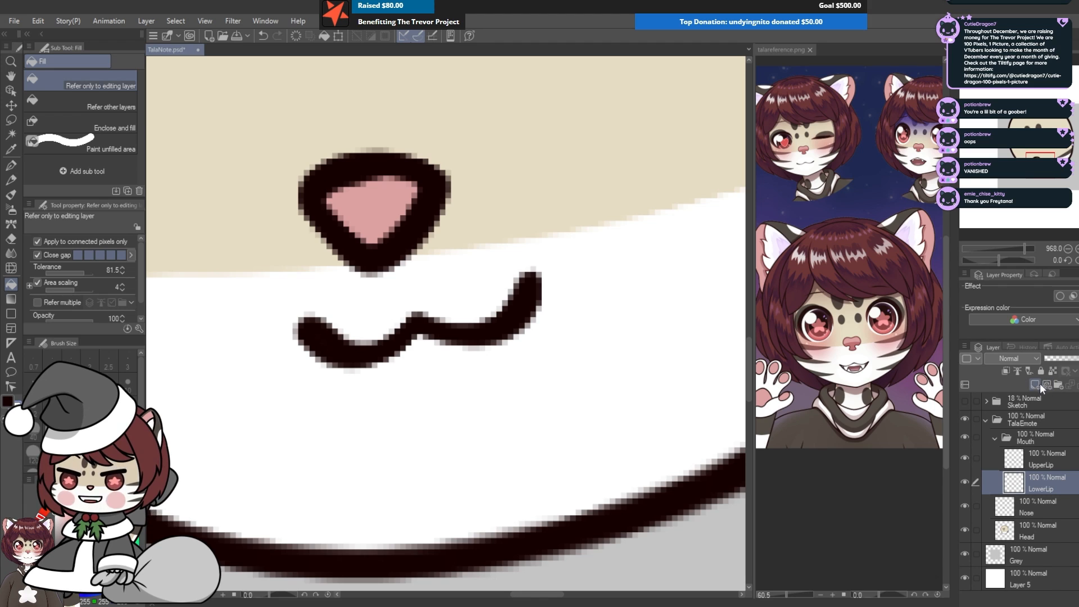
{"action": "left_click", "coordinate": [1037, 385]}
{"action": "left_click_drag", "start_coordinate": [1058, 488], "coordinate": [1027, 520]}
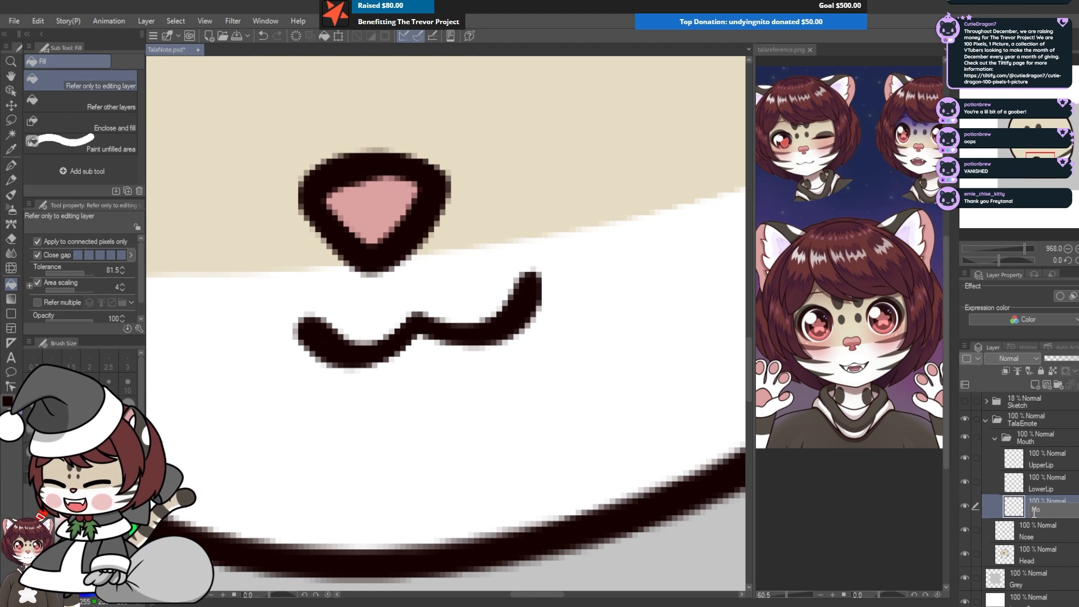
Step: Paint a solid rounded mouth interior below the wavy lip on MouthInner, using the dusky red sampled from the reference character's mouth
{"action": "left_click", "coordinate": [855, 371]}
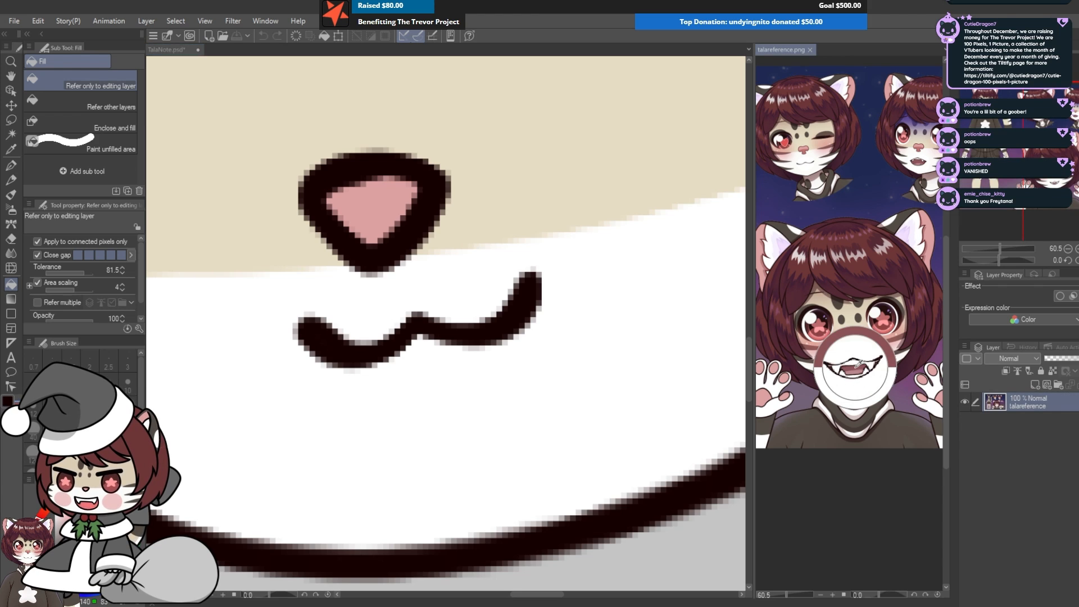
{"action": "left_click", "coordinate": [610, 187]}
{"action": "key", "text": "p"}
{"action": "scroll", "coordinate": [476, 287], "scroll_direction": "down", "scroll_amount": 5}
{"action": "scroll", "coordinate": [469, 278], "scroll_direction": "up", "scroll_amount": 4}
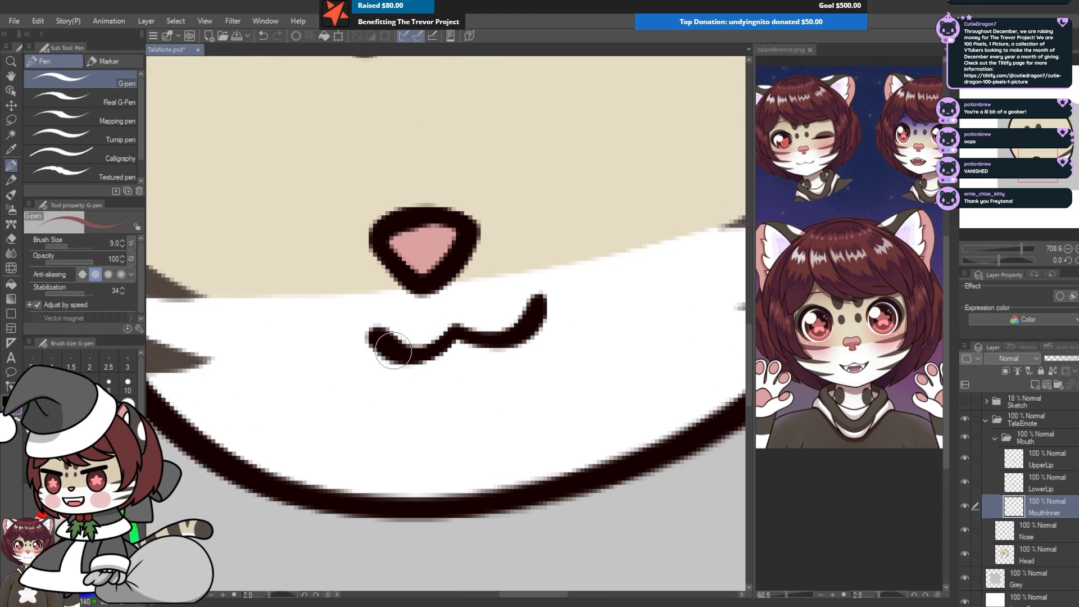
{"action": "mouse_move", "coordinate": [394, 352]}
{"action": "left_mouse_down"}
{"action": "mouse_move", "coordinate": [443, 401]}
{"action": "mouse_move", "coordinate": [500, 405]}
{"action": "mouse_move", "coordinate": [529, 369]}
{"action": "mouse_move", "coordinate": [536, 334]}
{"action": "left_mouse_up"}
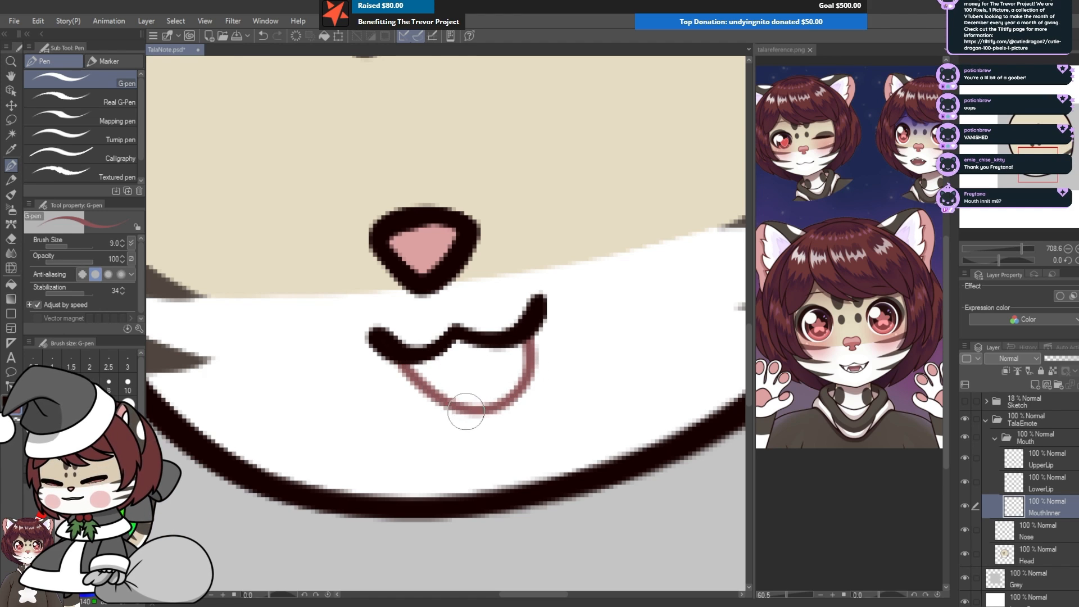
{"action": "mouse_move", "coordinate": [462, 362]}
{"action": "left_mouse_down"}
{"action": "mouse_move", "coordinate": [404, 364]}
{"action": "mouse_move", "coordinate": [487, 379]}
{"action": "left_mouse_up"}
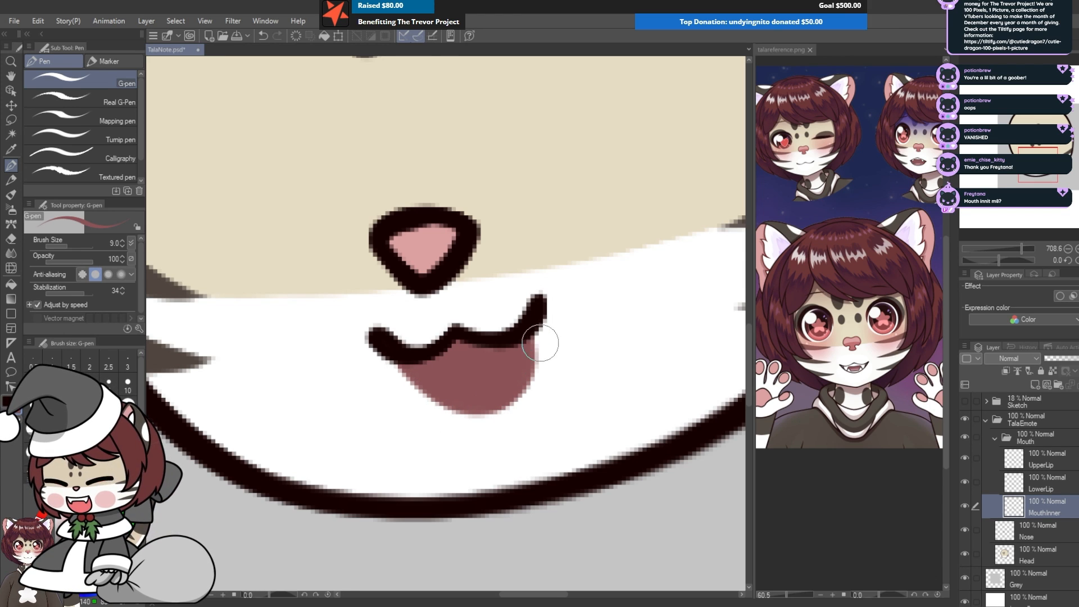
Step: Add a second LowerLip layer for the lower lip's fill and hide the UpperLip layer
{"action": "scroll", "coordinate": [449, 217], "scroll_direction": "up", "scroll_amount": 1}
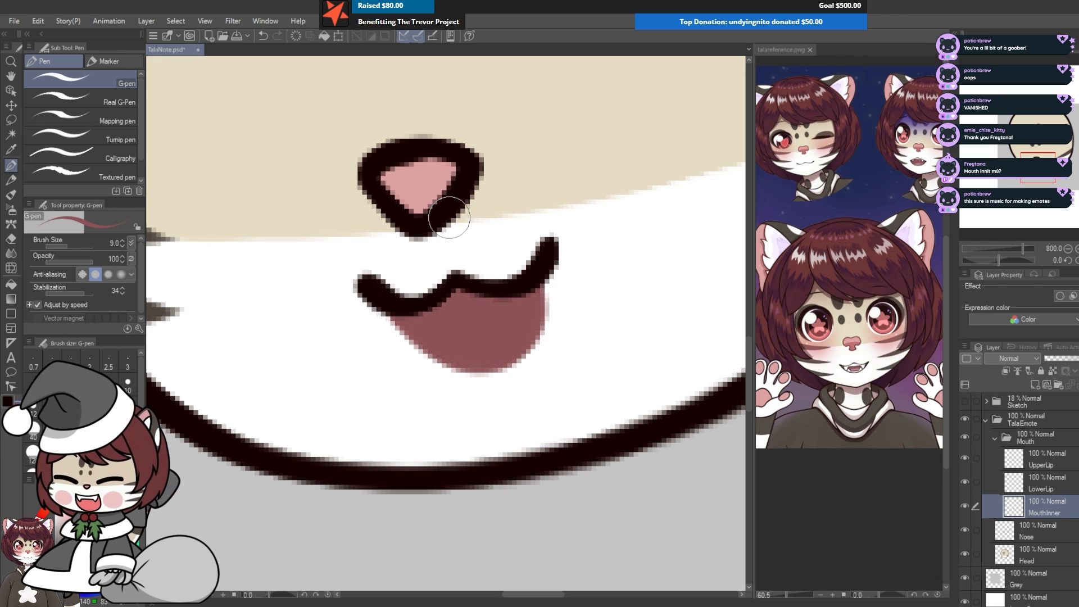
{"action": "scroll", "coordinate": [444, 208], "scroll_direction": "down", "scroll_amount": 3}
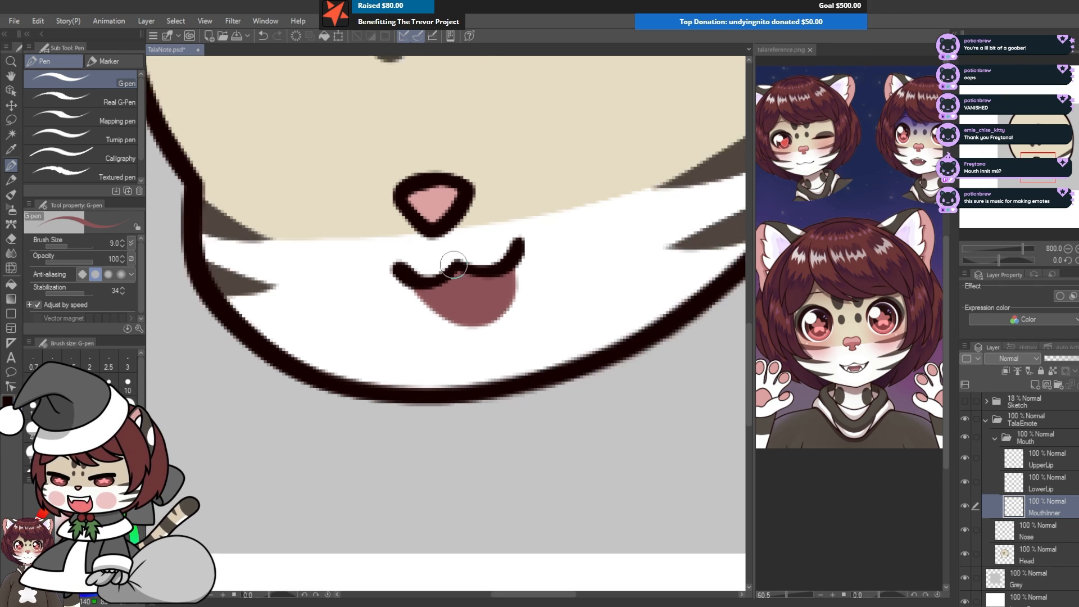
{"action": "scroll", "coordinate": [506, 220], "scroll_direction": "up", "scroll_amount": 2}
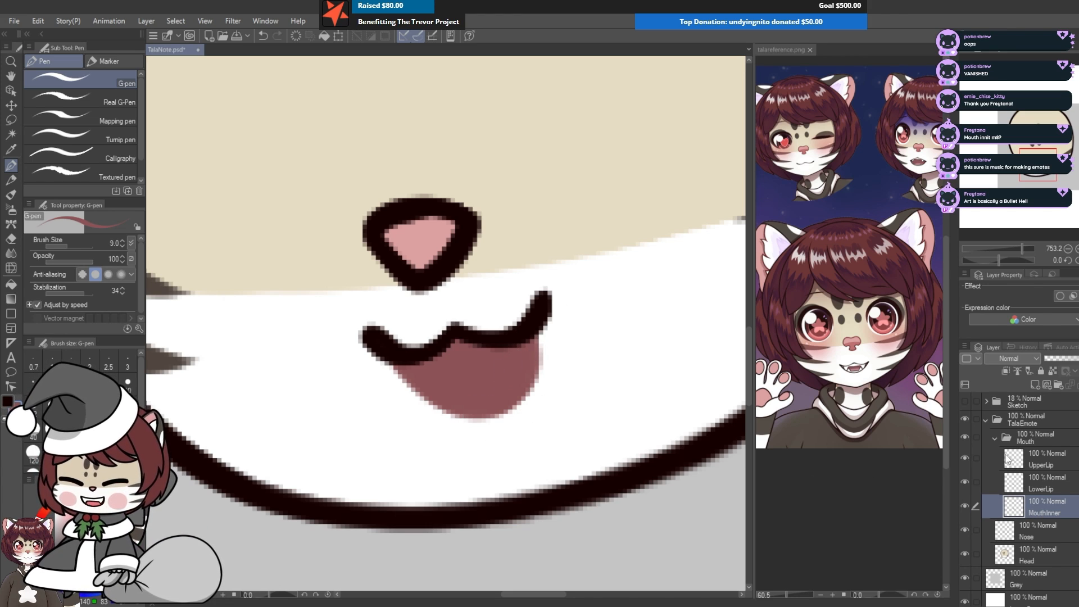
{"action": "left_click", "coordinate": [1032, 482]}
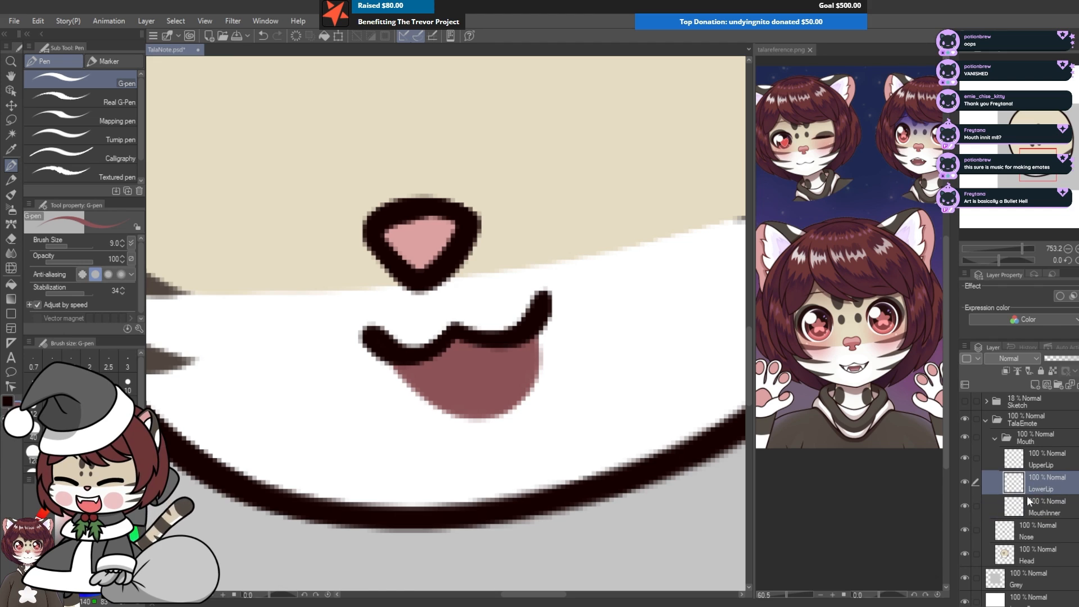
{"action": "left_click", "coordinate": [1033, 385]}
{"action": "left_click", "coordinate": [965, 458]}
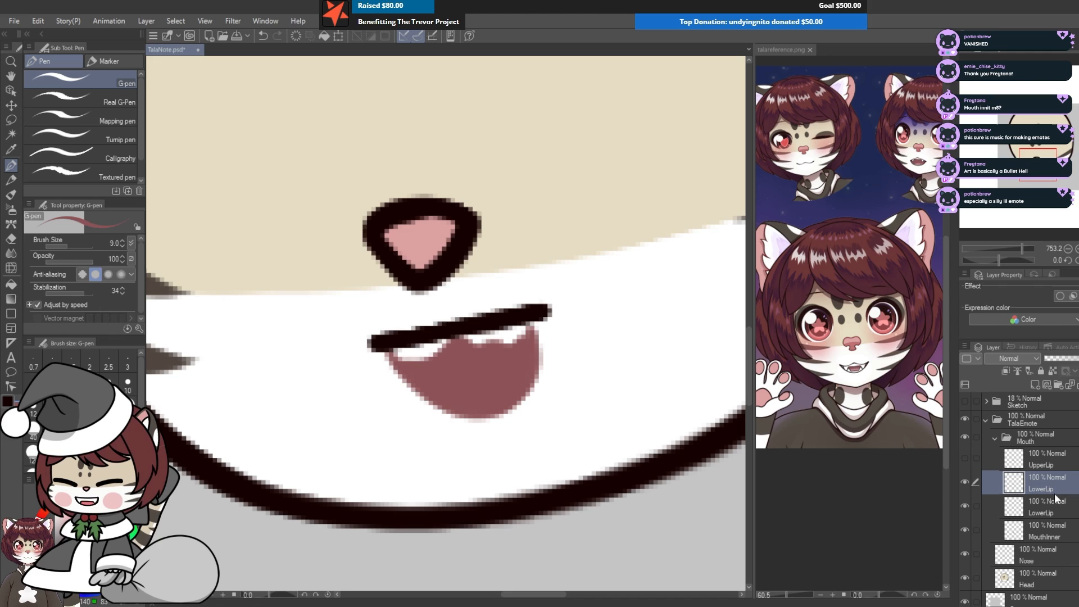
Step: Outline and fill a bright red rounded shape below the straight lip line on the lower LowerLip layer, covering the mouth interior
{"action": "left_click", "coordinate": [54, 508]}
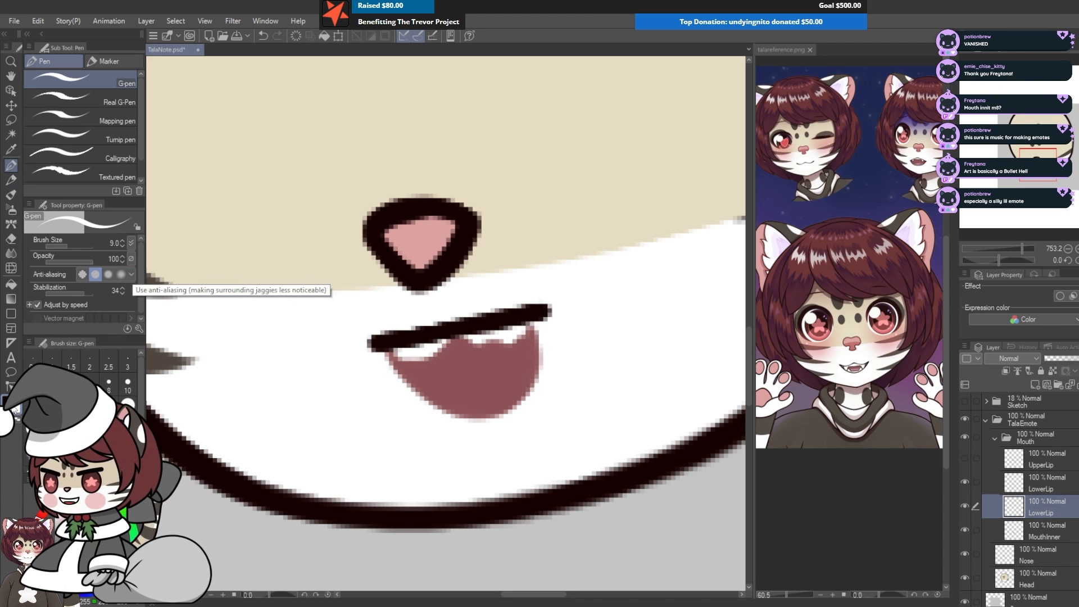
{"action": "key", "text": "x"}
{"action": "left_click", "coordinate": [102, 535]}
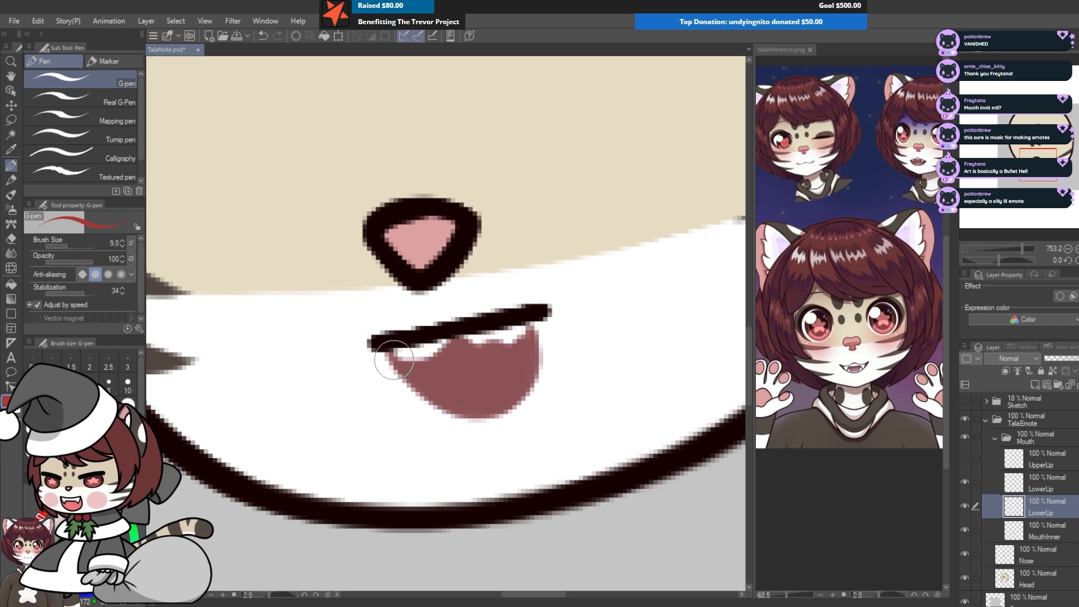
{"action": "mouse_move", "coordinate": [380, 345]}
{"action": "left_mouse_down"}
{"action": "mouse_move", "coordinate": [435, 423]}
{"action": "mouse_move", "coordinate": [481, 436]}
{"action": "mouse_move", "coordinate": [518, 425]}
{"action": "mouse_move", "coordinate": [540, 396]}
{"action": "mouse_move", "coordinate": [544, 316]}
{"action": "mouse_move", "coordinate": [394, 354]}
{"action": "left_mouse_up"}
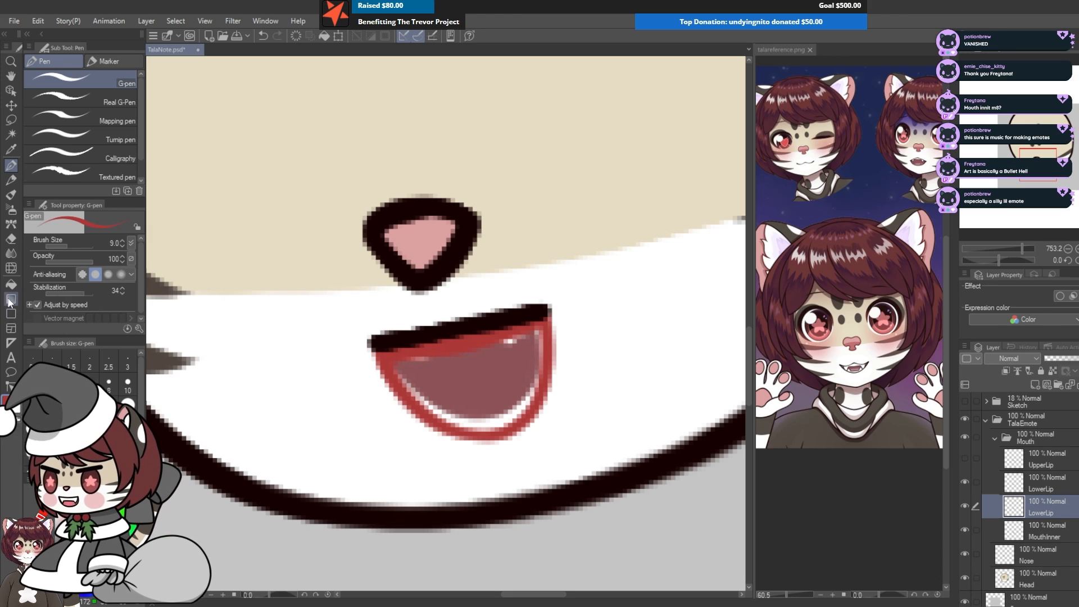
{"action": "key", "text": "g"}
{"action": "left_click", "coordinate": [468, 434]}
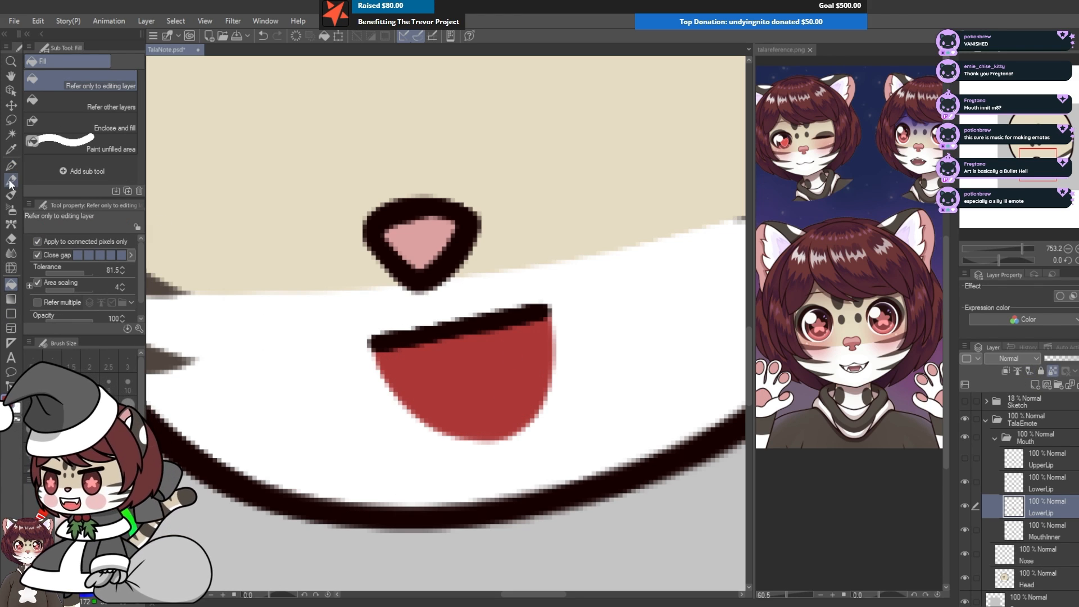
Step: Recolour the red mouth-cover shape white with the Real G-Pen at size 2000, with the layer's transparent pixels locked
{"action": "left_click", "coordinate": [11, 165]}
{"action": "left_click", "coordinate": [78, 99]}
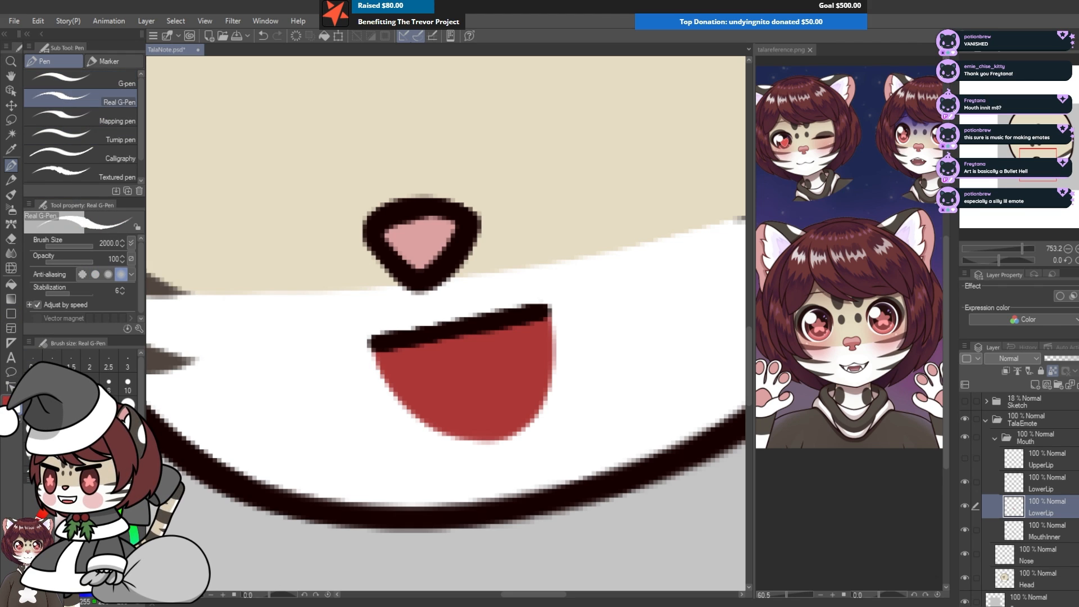
{"action": "key", "text": "ctrl+z"}
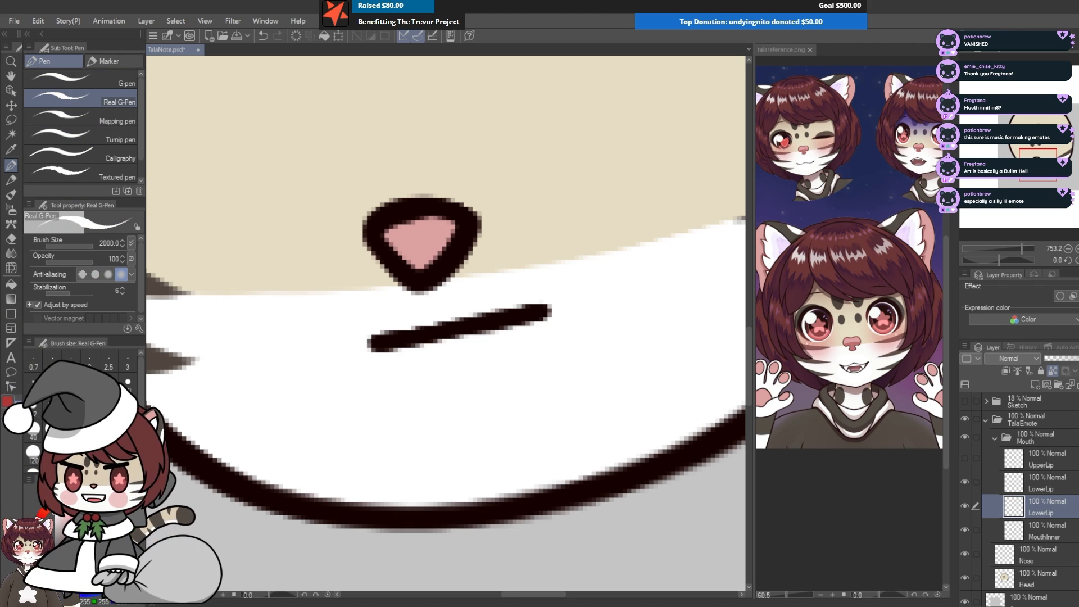
Step: Merge the straight lip line with its white cover shape into one LowerLip layer and show the UpperLip layer again
{"action": "left_click", "coordinate": [1058, 482]}
{"action": "key", "text": "ctrl+e"}
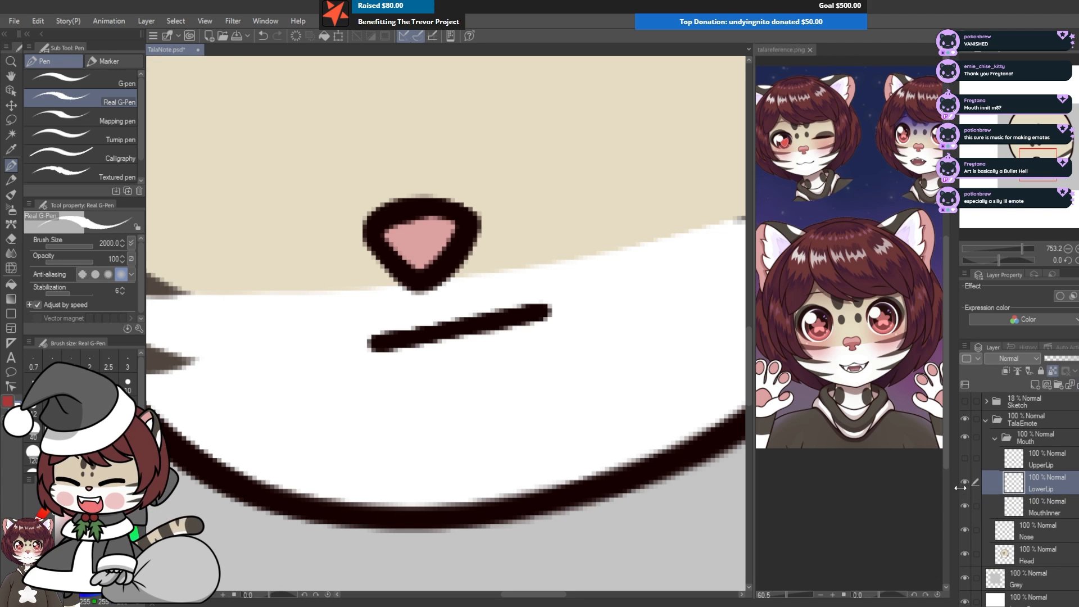
{"action": "left_click", "coordinate": [965, 456]}
{"action": "scroll", "coordinate": [392, 321], "scroll_direction": "down", "scroll_amount": 7}
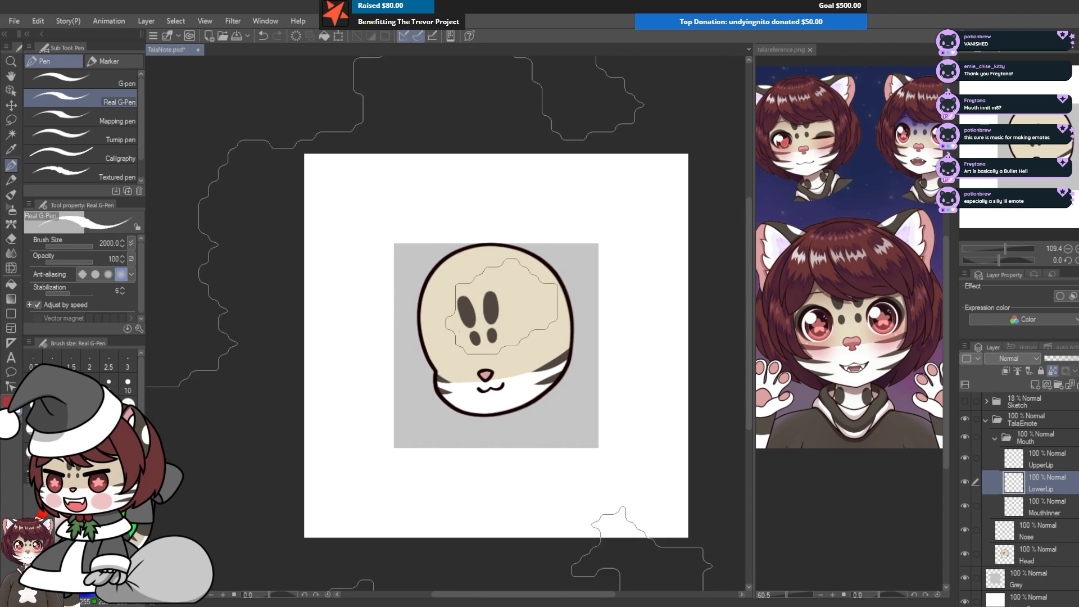
Step: Test the mouth movement by shifting the UpperLip layer up and the LowerLip layer down, undoing each move
{"action": "scroll", "coordinate": [512, 403], "scroll_direction": "up", "scroll_amount": 3}
{"action": "left_click", "coordinate": [11, 105]}
{"action": "scroll", "coordinate": [408, 383], "scroll_direction": "up", "scroll_amount": 2}
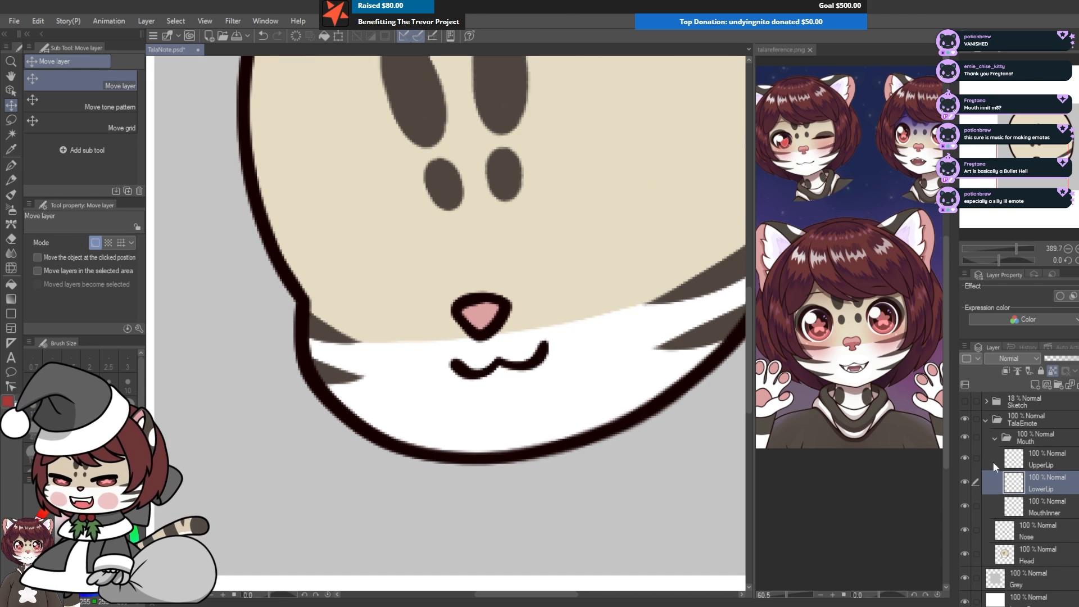
{"action": "left_click", "coordinate": [993, 462]}
{"action": "left_click_drag", "start_coordinate": [509, 384], "coordinate": [504, 359]}
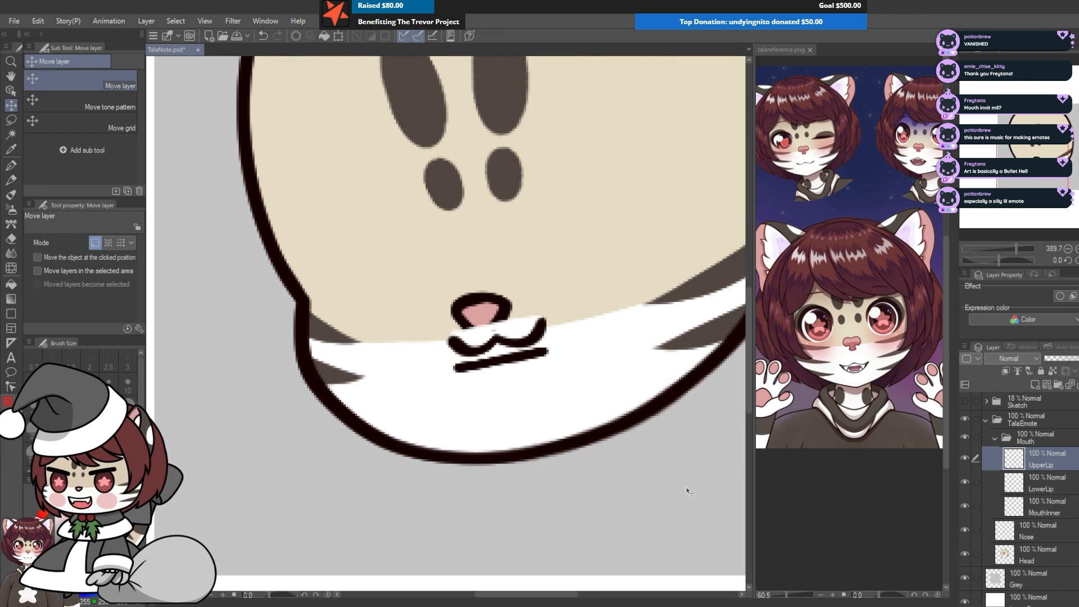
{"action": "key", "text": "ctrl+z"}
{"action": "left_click_drag", "start_coordinate": [595, 445], "coordinate": [608, 509]}
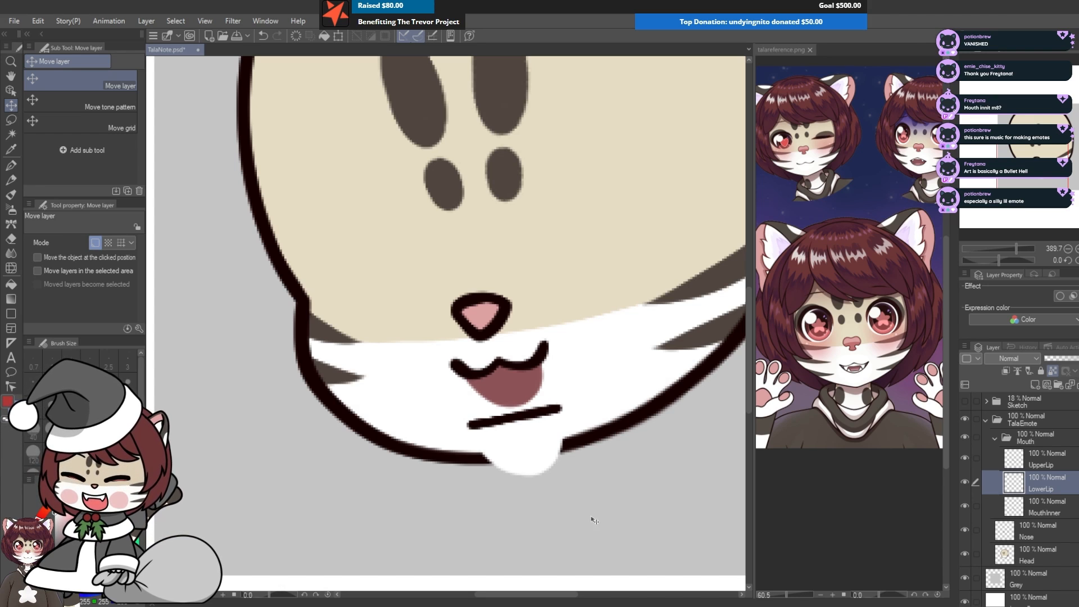
{"action": "key", "text": "ctrl+z"}
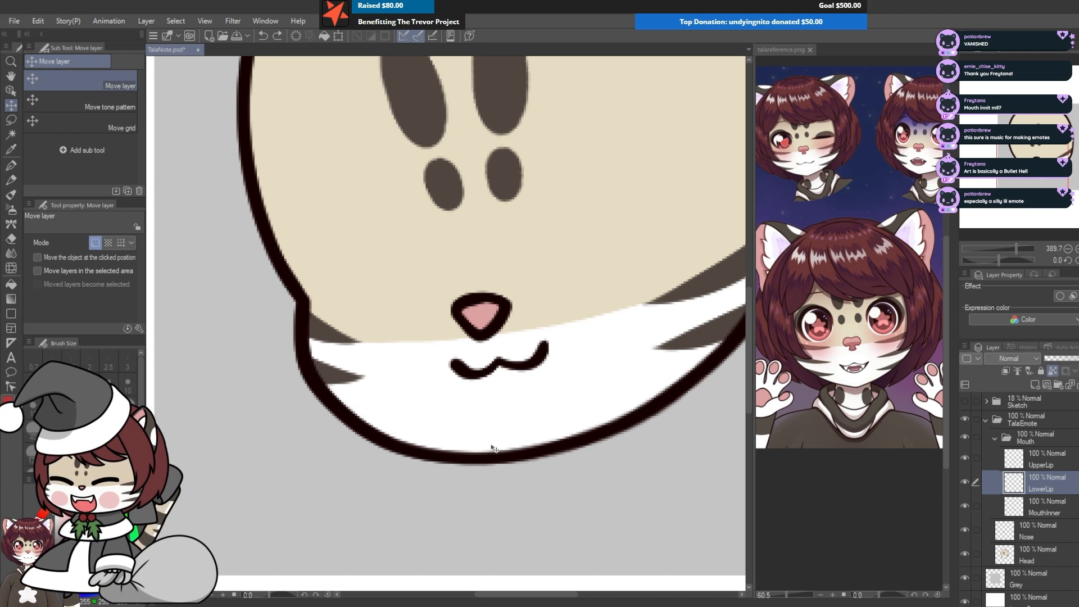
Step: Collapse the Mouth folder, show the Sketch folder, and add folders named EyeL and EyeR inside TalaEmote
{"action": "scroll", "coordinate": [478, 410], "scroll_direction": "down", "scroll_amount": 5}
{"action": "scroll", "coordinate": [481, 298], "scroll_direction": "up", "scroll_amount": 4}
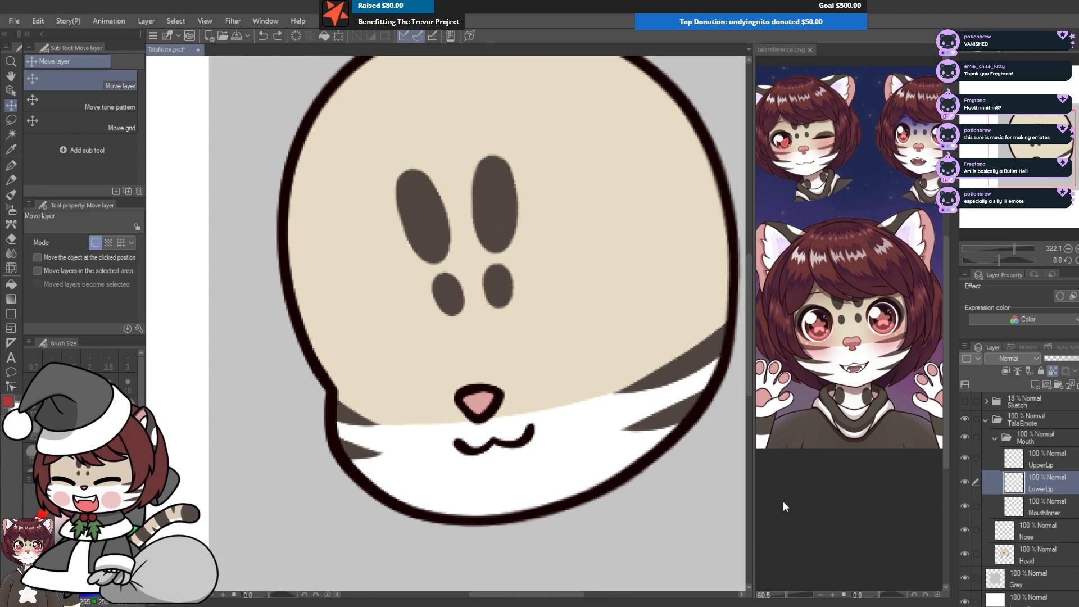
{"action": "left_click", "coordinate": [995, 437]}
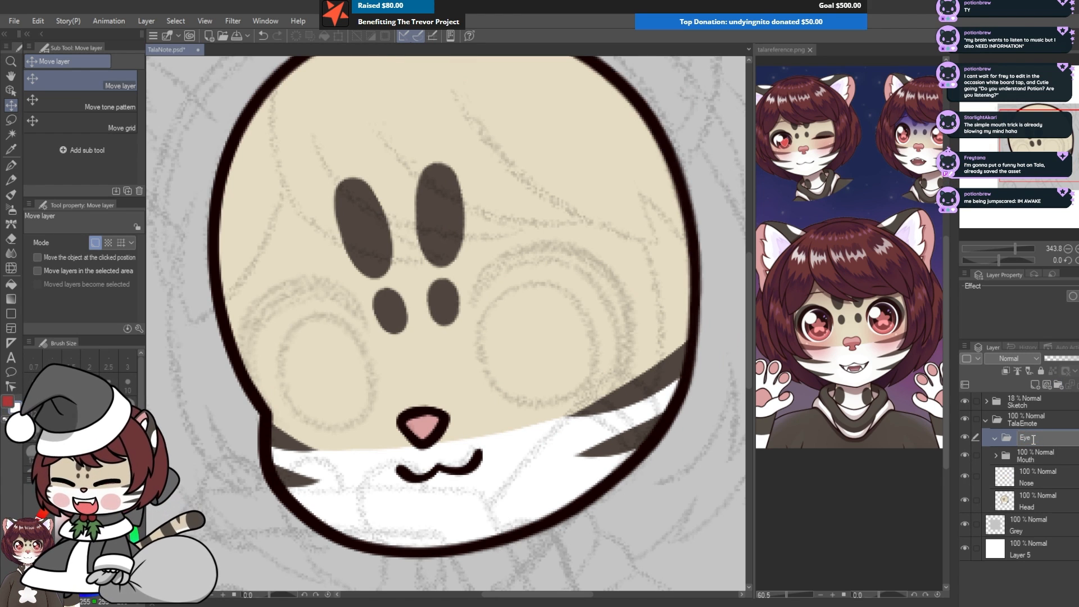
{"action": "key", "text": "Return"}
{"action": "left_click", "coordinate": [1058, 384]}
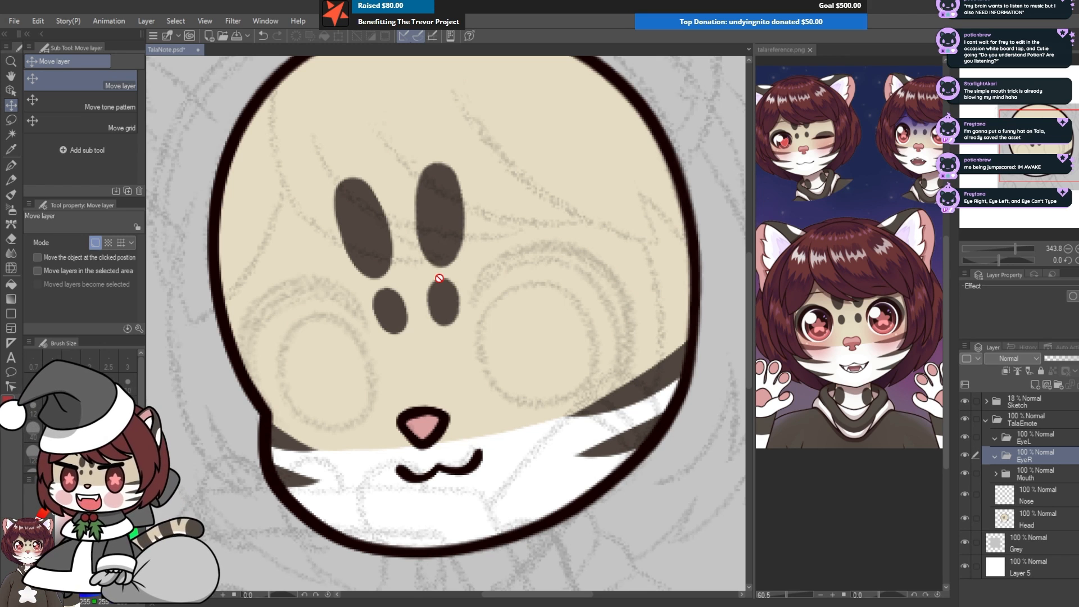
Step: Choose the G-pen at size 9 and add a new raster layer inside the EyeR folder
{"action": "scroll", "coordinate": [438, 369], "scroll_direction": "down", "scroll_amount": 3}
{"action": "scroll", "coordinate": [361, 395], "scroll_direction": "up", "scroll_amount": 2}
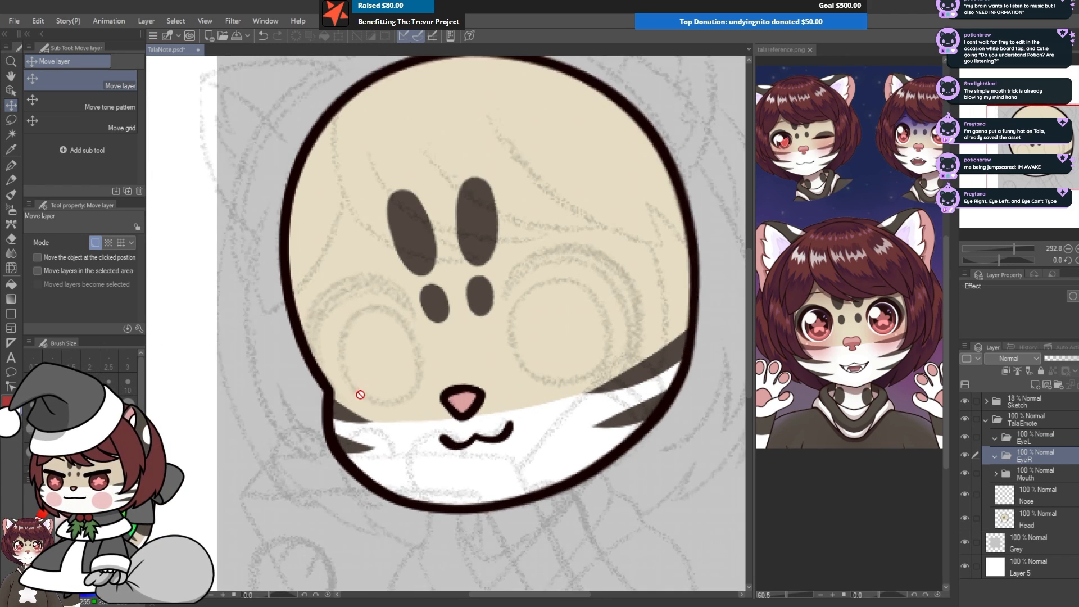
{"action": "scroll", "coordinate": [360, 395], "scroll_direction": "down", "scroll_amount": 1}
{"action": "left_click", "coordinate": [11, 165]}
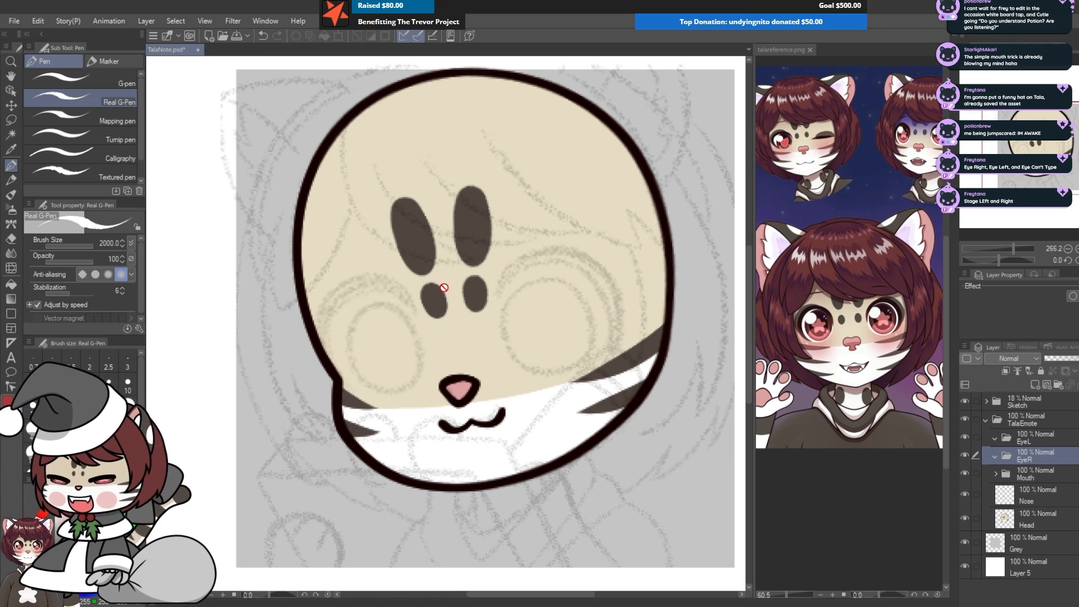
{"action": "left_click", "coordinate": [79, 79]}
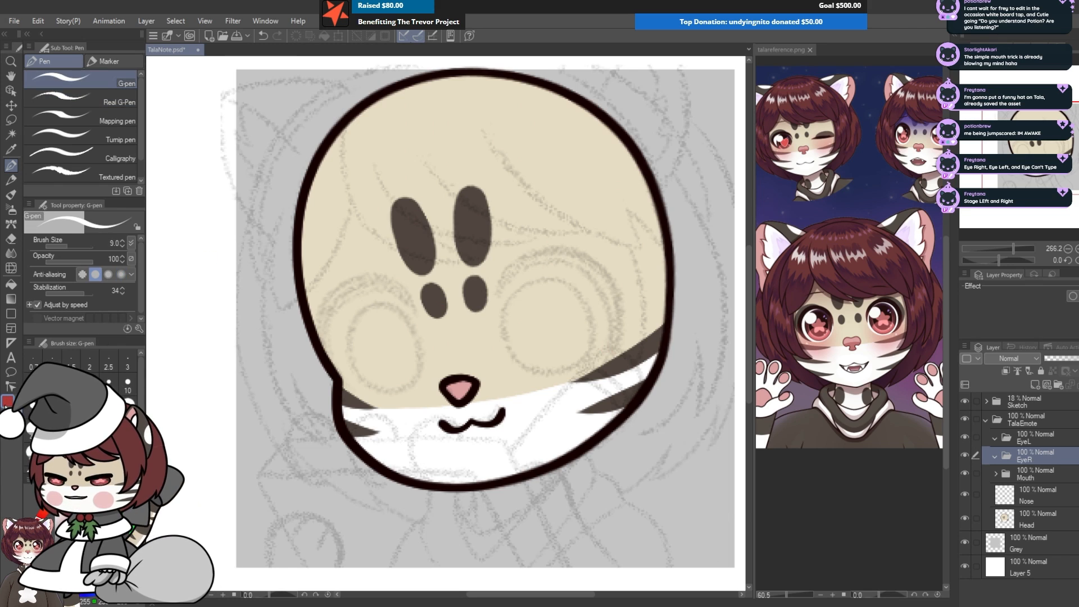
{"action": "scroll", "coordinate": [545, 285], "scroll_direction": "down", "scroll_amount": 1}
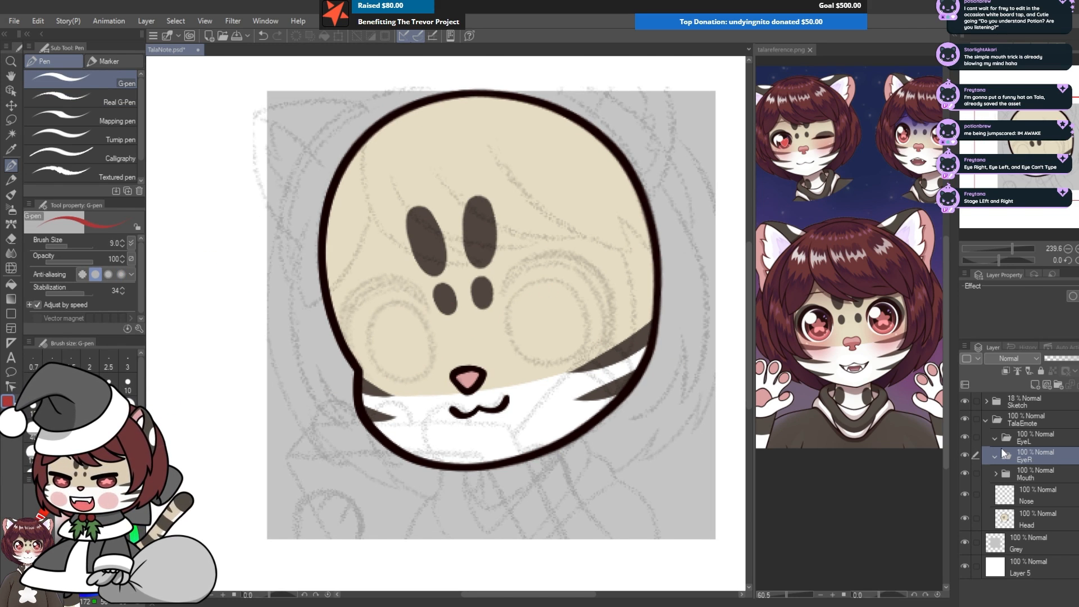
{"action": "left_click", "coordinate": [1030, 388]}
Step: Try a red >-shaped closed eye over the sketched EyeR position and undo the strokes
{"action": "scroll", "coordinate": [545, 310], "scroll_direction": "up", "scroll_amount": 3}
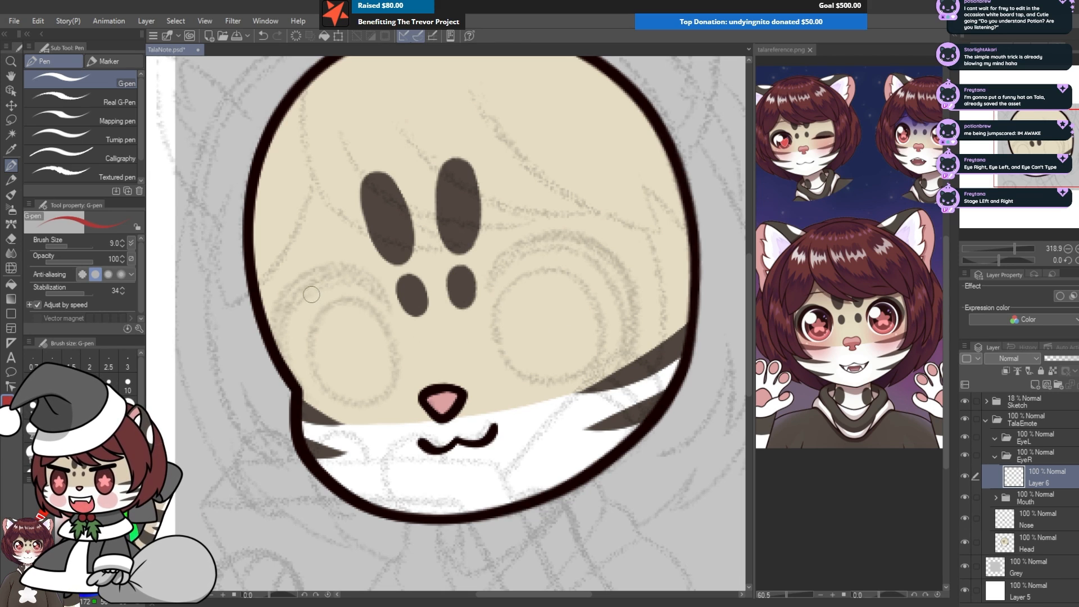
{"action": "mouse_move", "coordinate": [311, 294]}
{"action": "left_mouse_down"}
{"action": "mouse_move", "coordinate": [377, 344]}
{"action": "mouse_move", "coordinate": [336, 385]}
{"action": "left_mouse_up"}
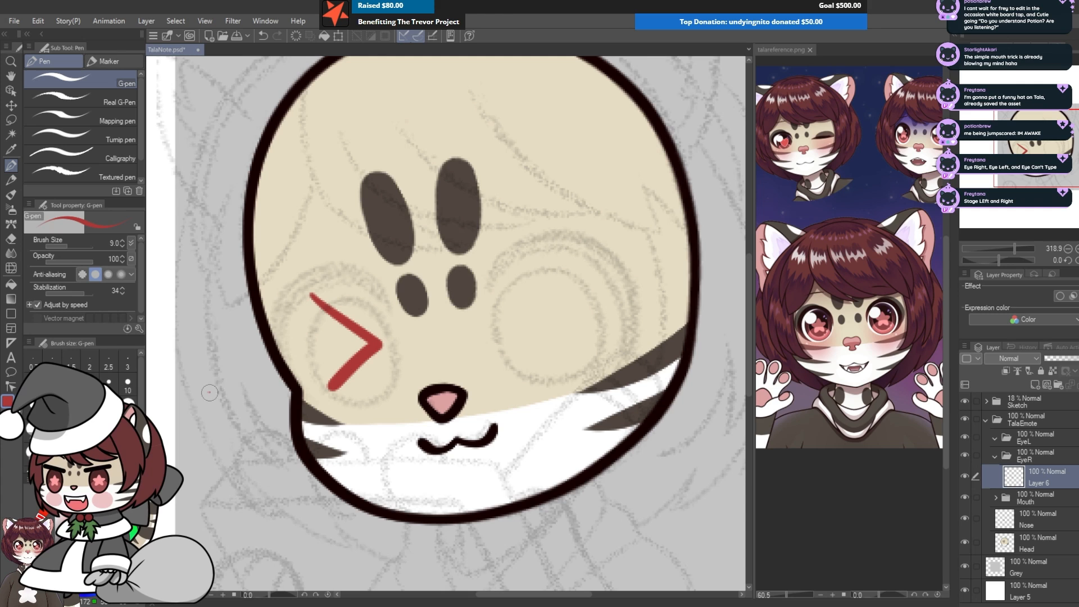
{"action": "mouse_move", "coordinate": [209, 392]}
{"action": "left_mouse_down"}
{"action": "mouse_move", "coordinate": [269, 359]}
{"action": "mouse_move", "coordinate": [260, 387]}
{"action": "left_mouse_up"}
{"action": "key", "text": "ctrl+z"}
{"action": "key", "text": "ctrl+z"}
{"action": "key", "text": "ctrl+z"}
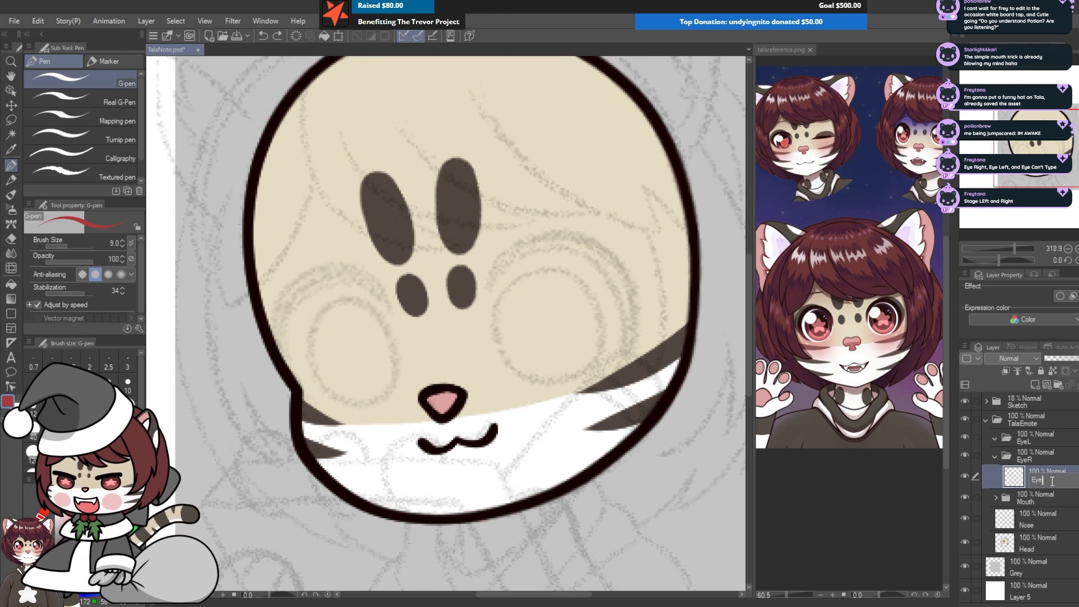
Step: Name the new EyeR layer Eyelid and lower the Head layer's opacity to 38%
{"action": "left_click", "coordinate": [1037, 543]}
{"action": "left_click", "coordinate": [1061, 358]}
{"action": "left_click", "coordinate": [1036, 476]}
{"action": "scroll", "coordinate": [317, 335], "scroll_direction": "up", "scroll_amount": 3}
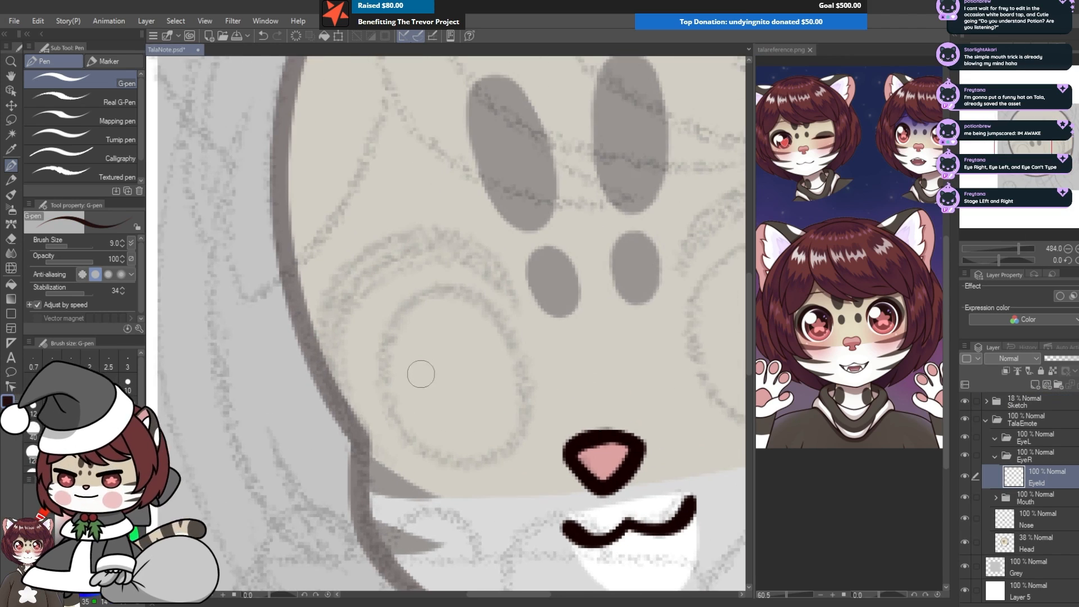
Step: Draw the dark brown, tapered upper eyelid arc over the EyeR sketch on the Eyelid layer and fill it solid
{"action": "mouse_move", "coordinate": [364, 315]}
{"action": "left_mouse_down"}
{"action": "mouse_move", "coordinate": [528, 287]}
{"action": "mouse_move", "coordinate": [404, 449]}
{"action": "left_mouse_up"}
{"action": "key", "text": "ctrl+z"}
{"action": "mouse_move", "coordinate": [531, 293]}
{"action": "left_mouse_down"}
{"action": "mouse_move", "coordinate": [372, 414]}
{"action": "mouse_move", "coordinate": [412, 450]}
{"action": "left_mouse_up"}
{"action": "key", "text": "g"}
{"action": "left_click", "coordinate": [450, 239]}
{"action": "key", "text": "p"}
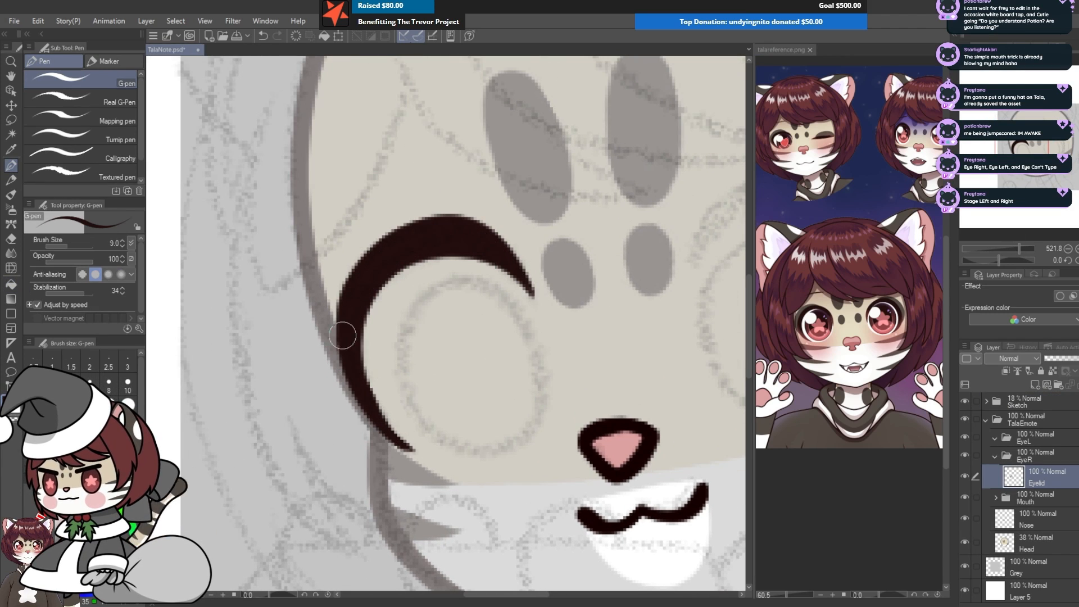
{"action": "left_click_drag", "start_coordinate": [345, 298], "coordinate": [363, 261]}
Step: Shade the eyelid's ends reddish brown with the Uneven layering brush, using a colour sampled from the reference and locked transparent pixels
{"action": "scroll", "coordinate": [407, 404], "scroll_direction": "down", "scroll_amount": 3}
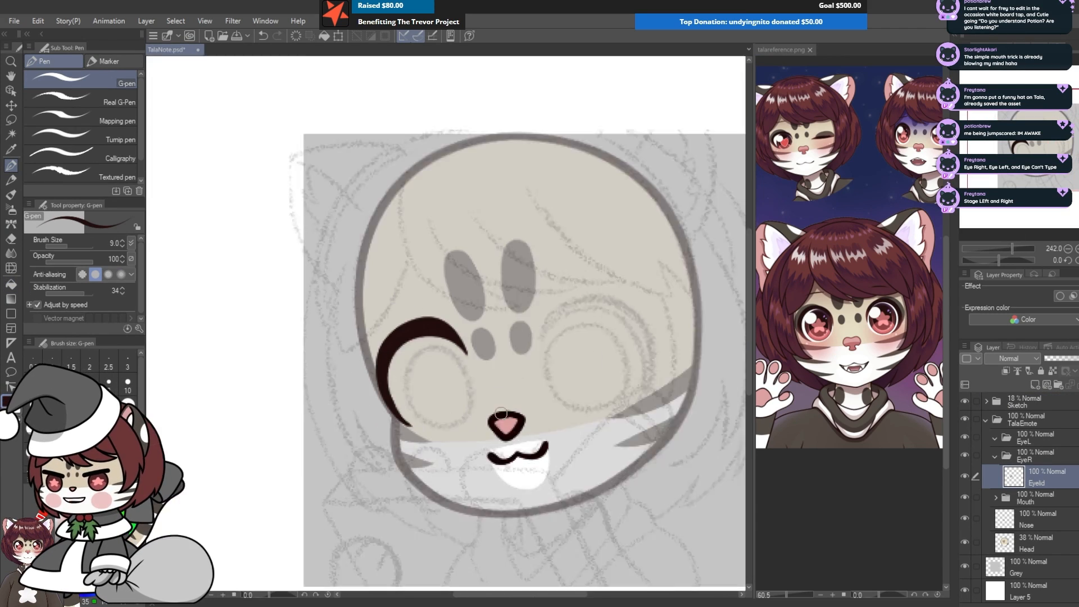
{"action": "scroll", "coordinate": [485, 416], "scroll_direction": "up", "scroll_amount": 3}
{"action": "scroll", "coordinate": [596, 427], "scroll_direction": "down", "scroll_amount": 1}
{"action": "left_click", "coordinate": [832, 320], "text": "alt"}
{"action": "left_click", "coordinate": [11, 209]}
{"action": "left_click", "coordinate": [11, 194]}
{"action": "scroll", "coordinate": [474, 332], "scroll_direction": "down", "scroll_amount": 1}
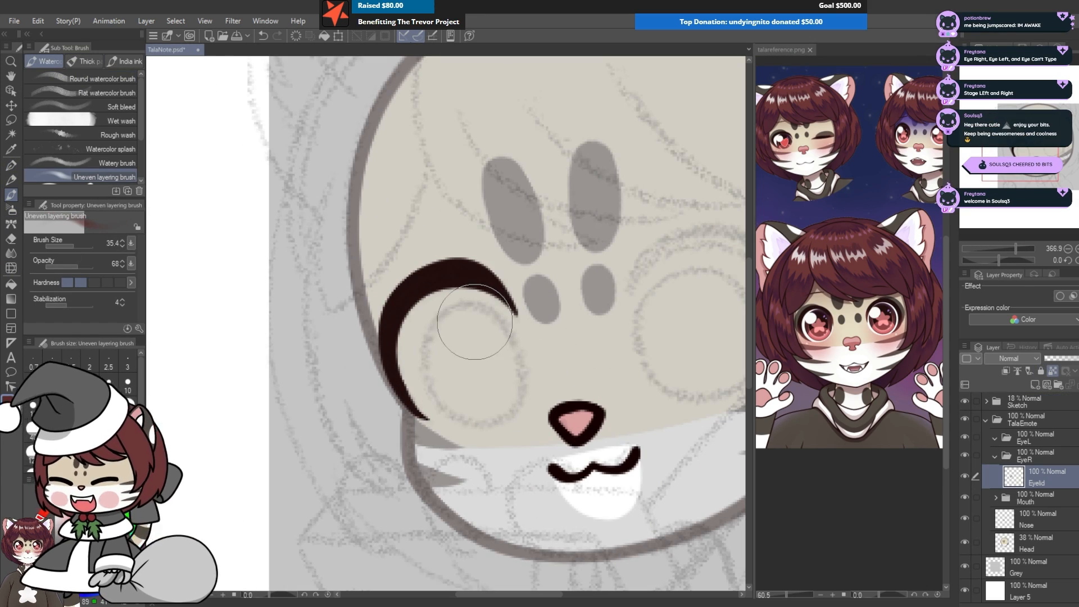
{"action": "left_click_drag", "start_coordinate": [500, 325], "coordinate": [474, 296]}
{"action": "left_click_drag", "start_coordinate": [447, 422], "coordinate": [422, 399]}
{"action": "left_click_drag", "start_coordinate": [583, 301], "coordinate": [555, 270]}
{"action": "scroll", "coordinate": [531, 363], "scroll_direction": "up", "scroll_amount": 1}
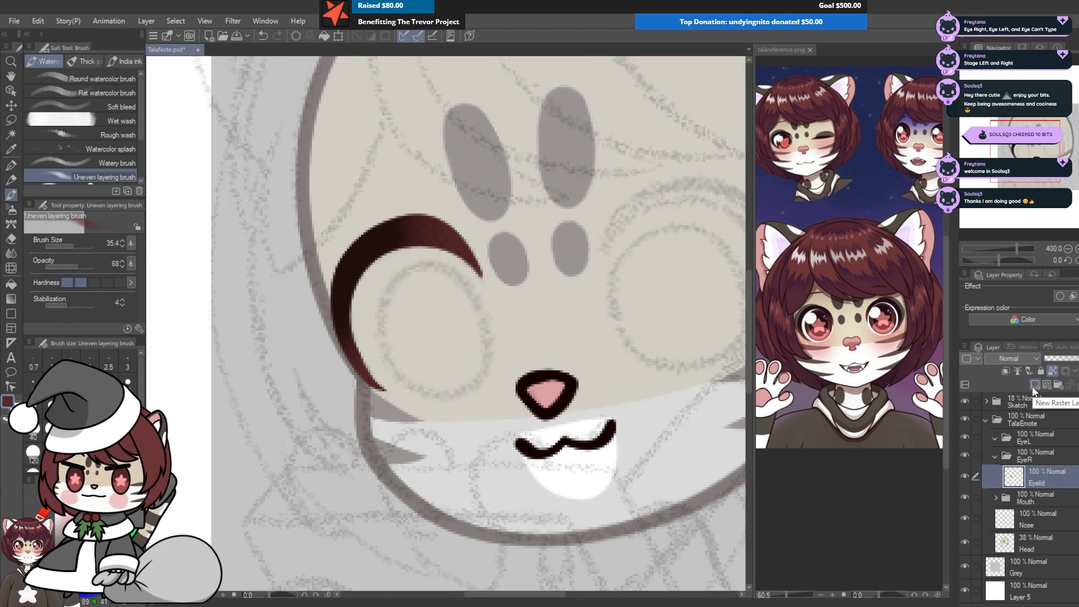
Step: Add a raster layer named Eyeball below Eyelid and examine the eye close up in the reference image
{"action": "left_click", "coordinate": [1034, 390]}
{"action": "double_click", "coordinate": [1036, 504]}
{"action": "type", "text": "Eyeba"}
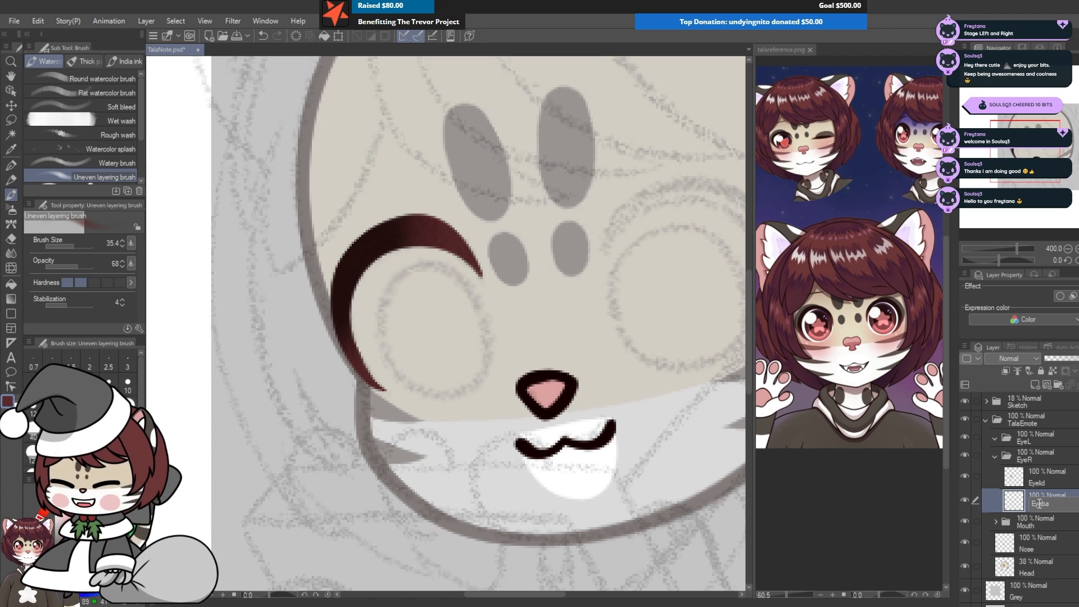
{"action": "type", "text": "p"}
{"action": "scroll", "coordinate": [809, 338], "scroll_direction": "up", "scroll_amount": 6}
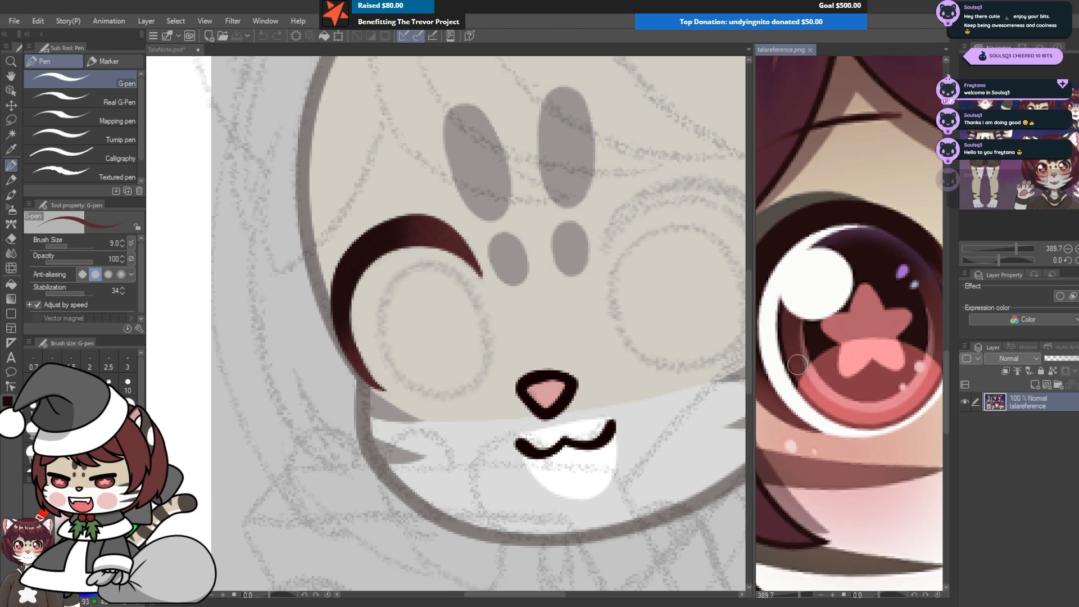
{"action": "left_click", "coordinate": [247, 368]}
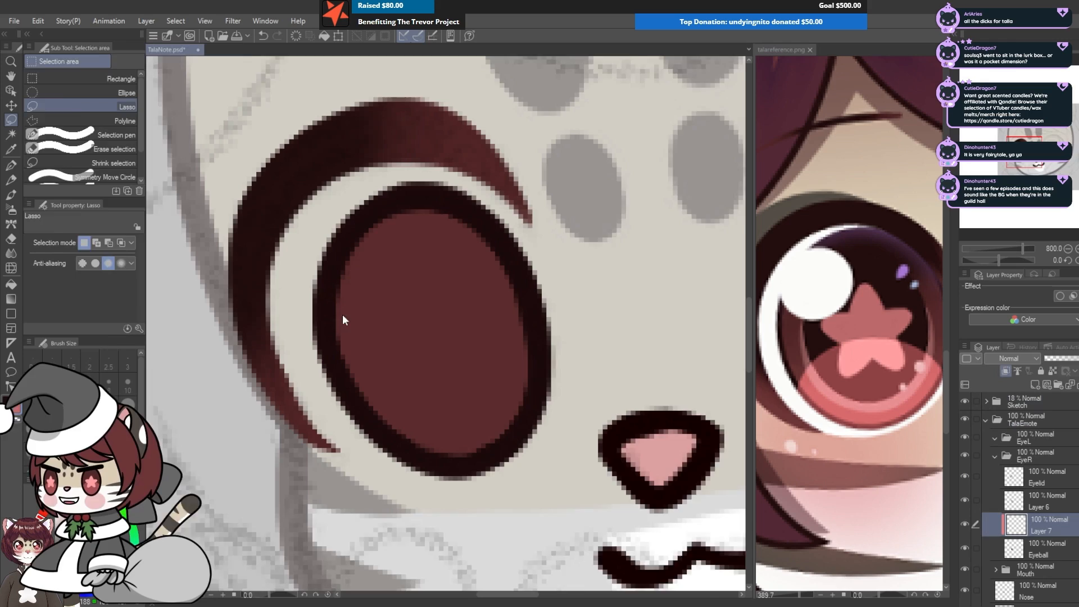
Step: Draw the star pupil with the G-pen over the dark red iris, on the layer clipped to Eyeball
{"action": "key", "text": "p"}
{"action": "scroll", "coordinate": [370, 270], "scroll_direction": "up", "scroll_amount": 2}
{"action": "mouse_move", "coordinate": [430, 280]}
{"action": "left_mouse_down"}
{"action": "mouse_move", "coordinate": [463, 332]}
{"action": "mouse_move", "coordinate": [472, 386]}
{"action": "mouse_move", "coordinate": [488, 292]}
{"action": "left_mouse_up"}
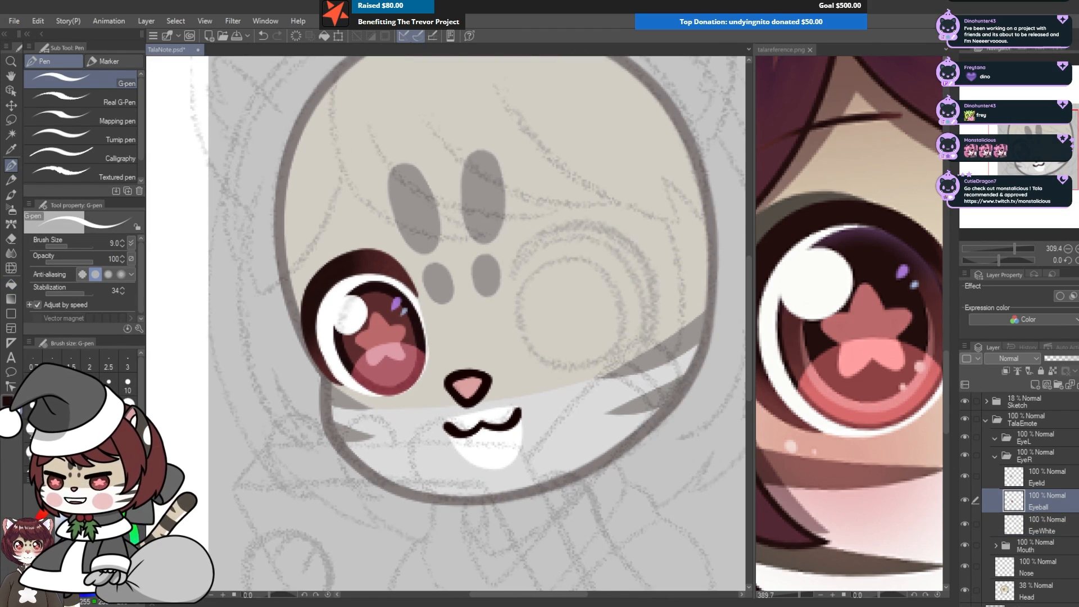
Step: Duplicate the collapsed EyeR folder and flip the copy horizontally
{"action": "left_click", "coordinate": [996, 455]}
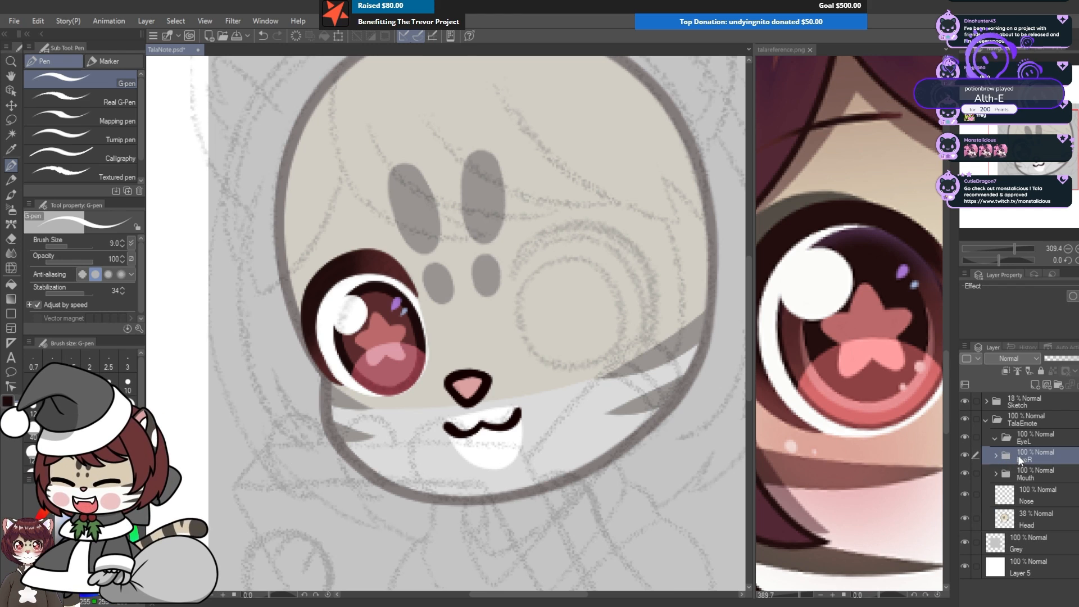
{"action": "key", "text": "ctrl+c"}
{"action": "key", "text": "ctrl+v"}
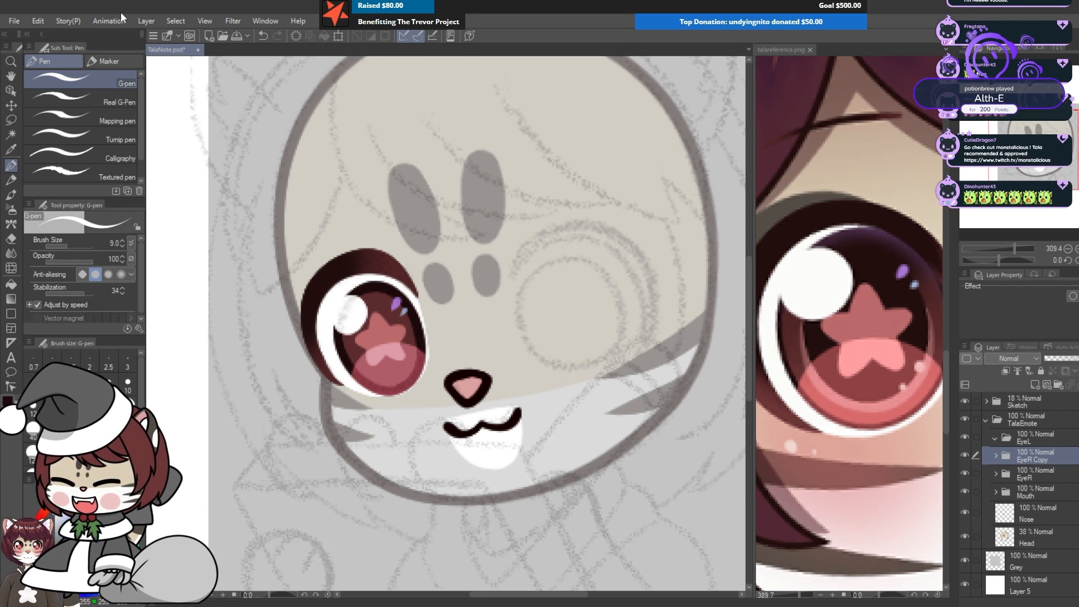
{"action": "left_click", "coordinate": [36, 21]}
{"action": "mouse_move", "coordinate": [133, 316]}
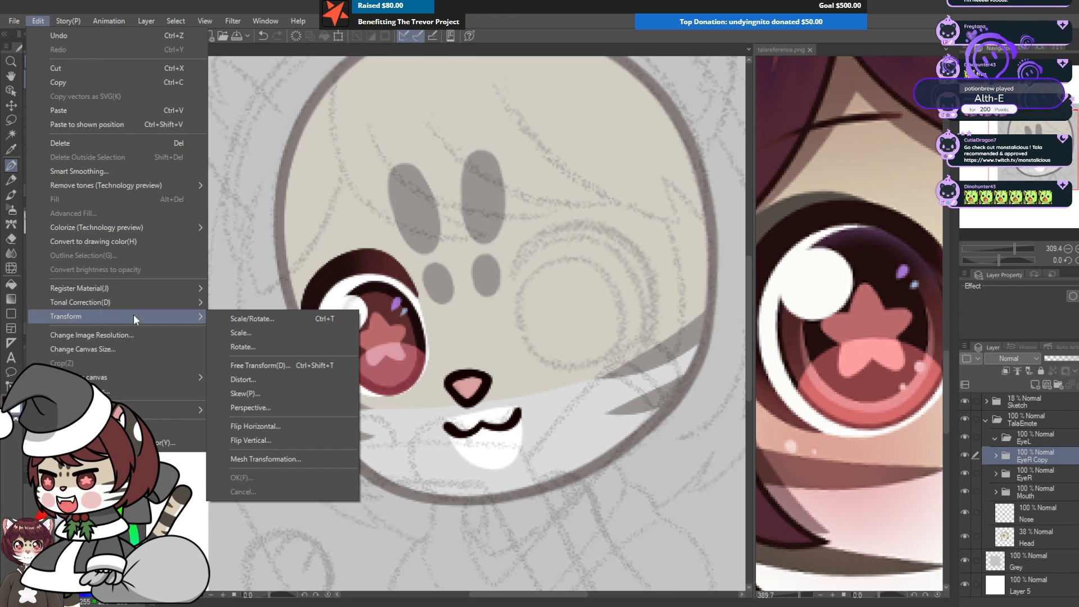
{"action": "left_click", "coordinate": [260, 431]}
Step: Move the mirrored eye over the other sketched eye, rotate it to fit and enlarge it to about 115% width
{"action": "left_click_drag", "start_coordinate": [381, 317], "coordinate": [572, 306]}
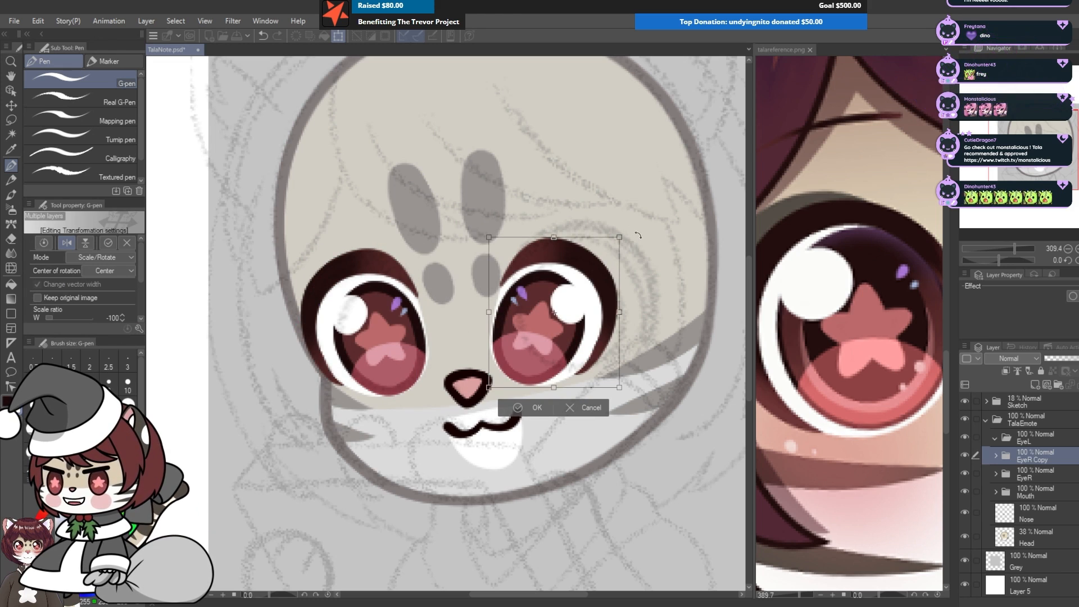
{"action": "left_click_drag", "start_coordinate": [632, 241], "coordinate": [591, 215]}
{"action": "left_click_drag", "start_coordinate": [555, 304], "coordinate": [588, 290]}
{"action": "left_click", "coordinate": [568, 414]}
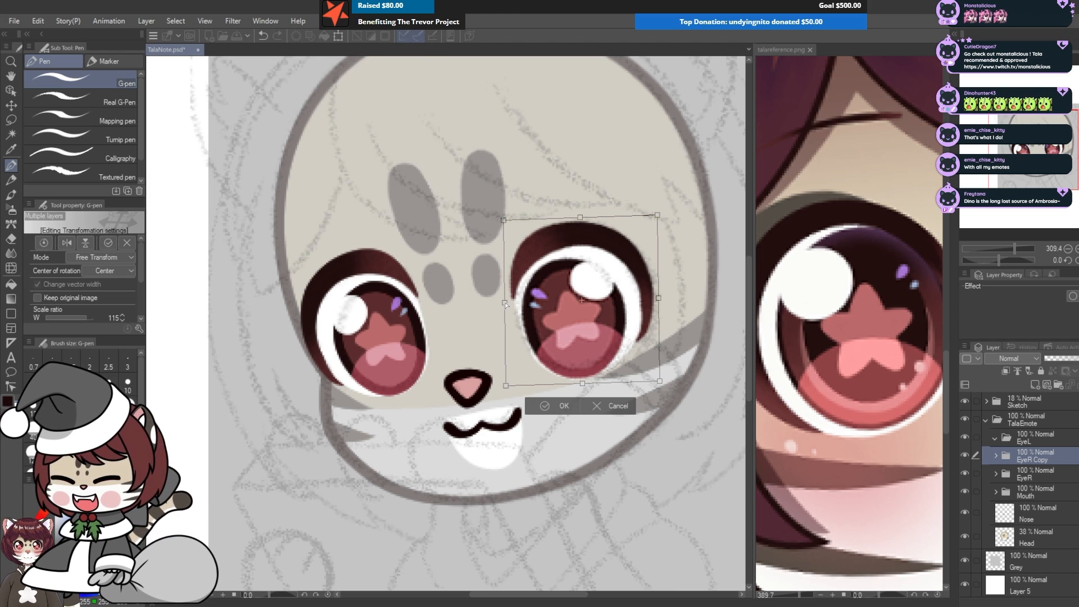
{"action": "left_click", "coordinate": [547, 408]}
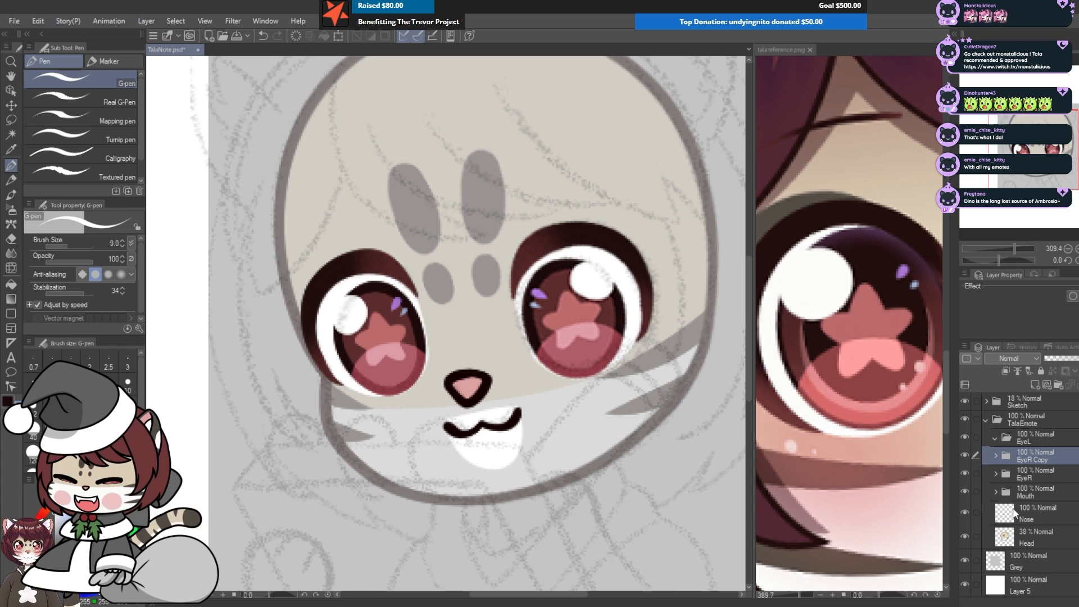
Step: Flip the Eyeball Copy layer in the EyeR Copy folder back horizontally and rotate it to fit the eye
{"action": "left_click", "coordinate": [996, 457]}
{"action": "left_click", "coordinate": [1013, 523]}
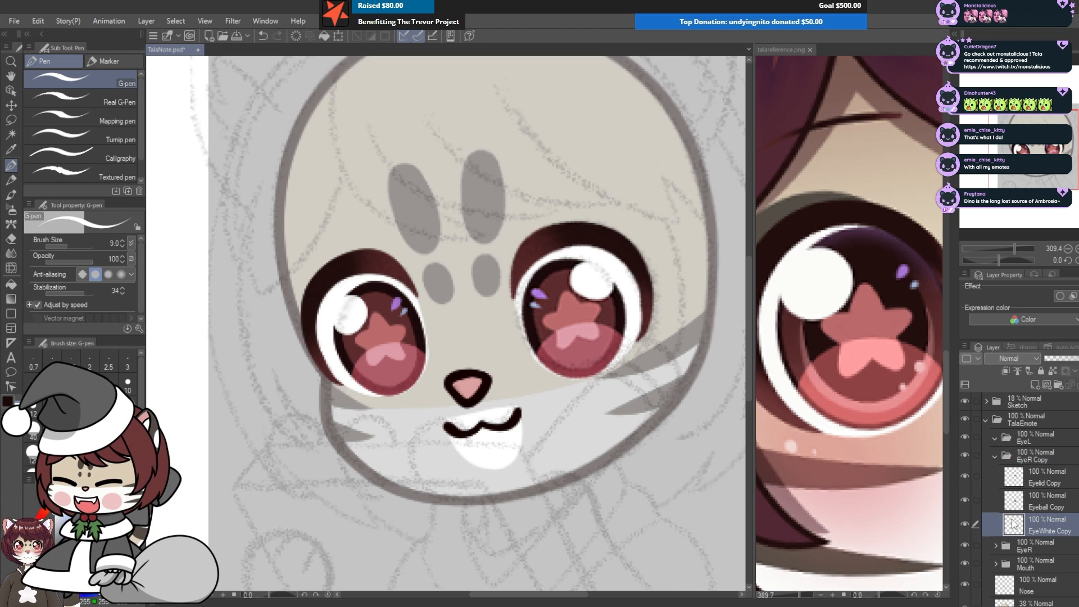
{"action": "left_click", "coordinate": [1014, 500]}
{"action": "left_click", "coordinate": [38, 20]}
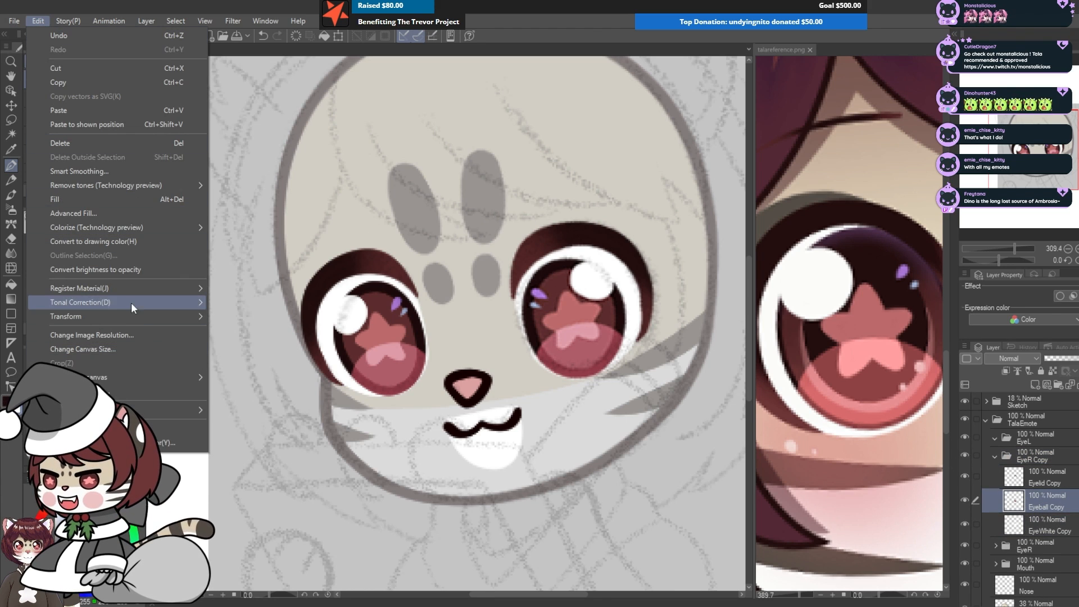
{"action": "mouse_move", "coordinate": [127, 316]}
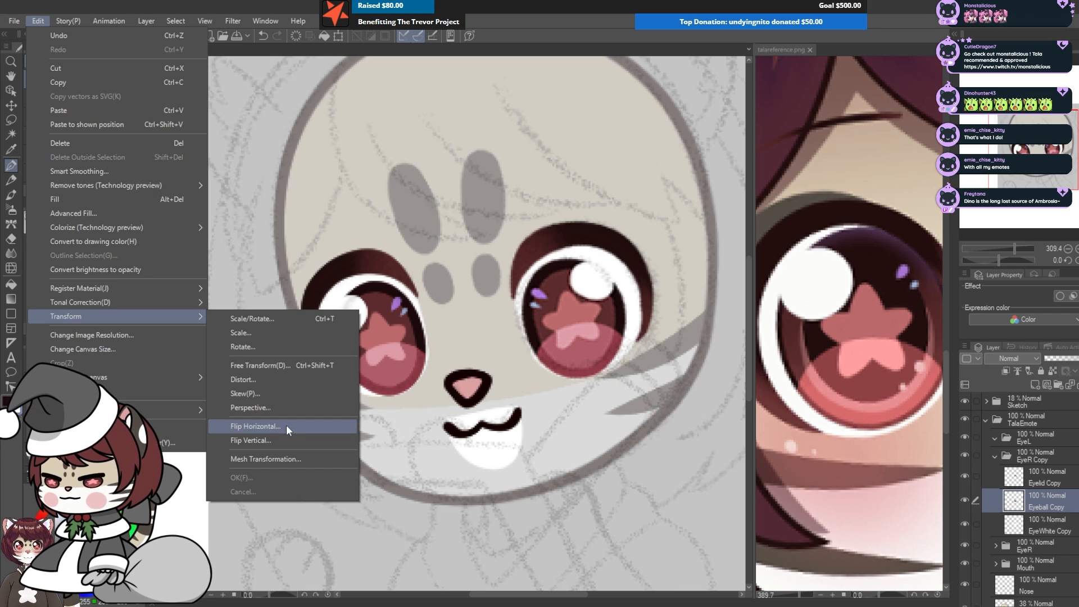
{"action": "left_click", "coordinate": [261, 425]}
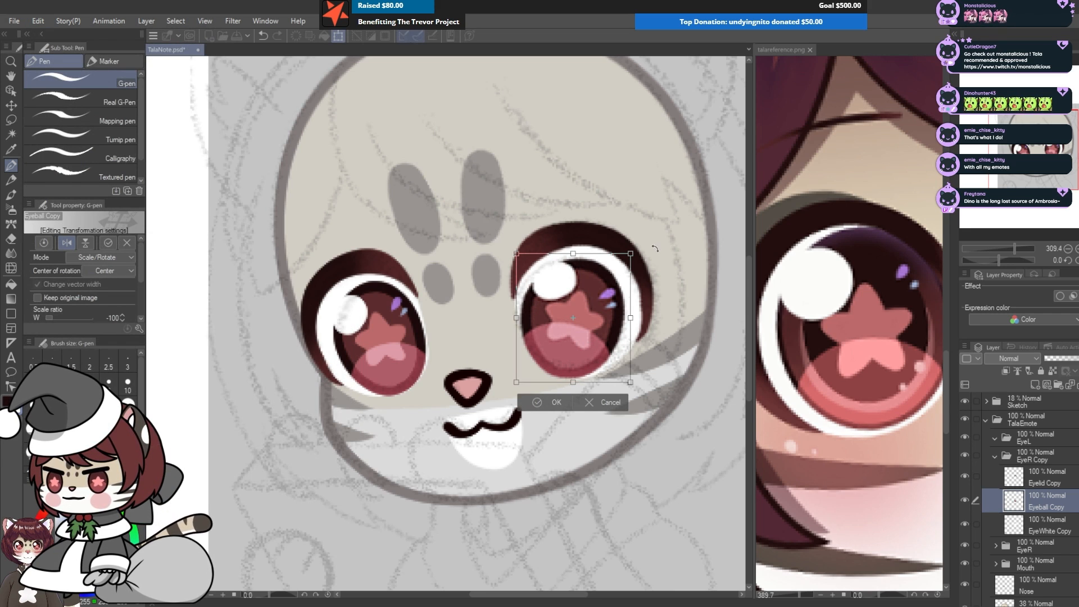
{"action": "left_click_drag", "start_coordinate": [655, 249], "coordinate": [636, 226]}
{"action": "key", "text": "Return"}
{"action": "left_click", "coordinate": [1055, 478]}
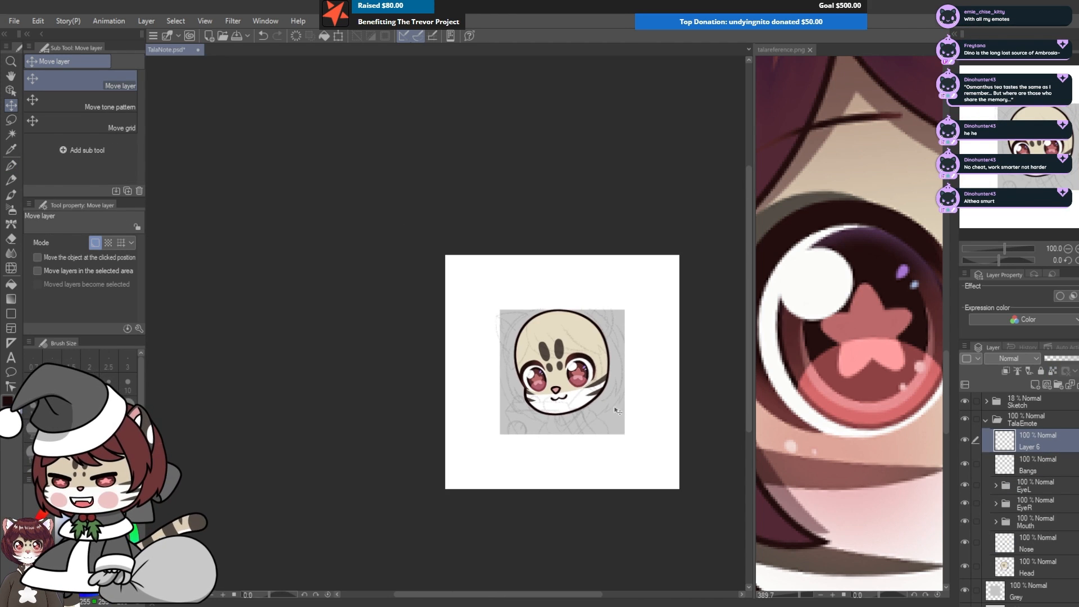
Step: Draw a connected set of dark bangs strokes with the G-pen in the white area above the head, on Layer 6
{"action": "left_click", "coordinate": [11, 166]}
{"action": "scroll", "coordinate": [525, 191], "scroll_direction": "up", "scroll_amount": 5}
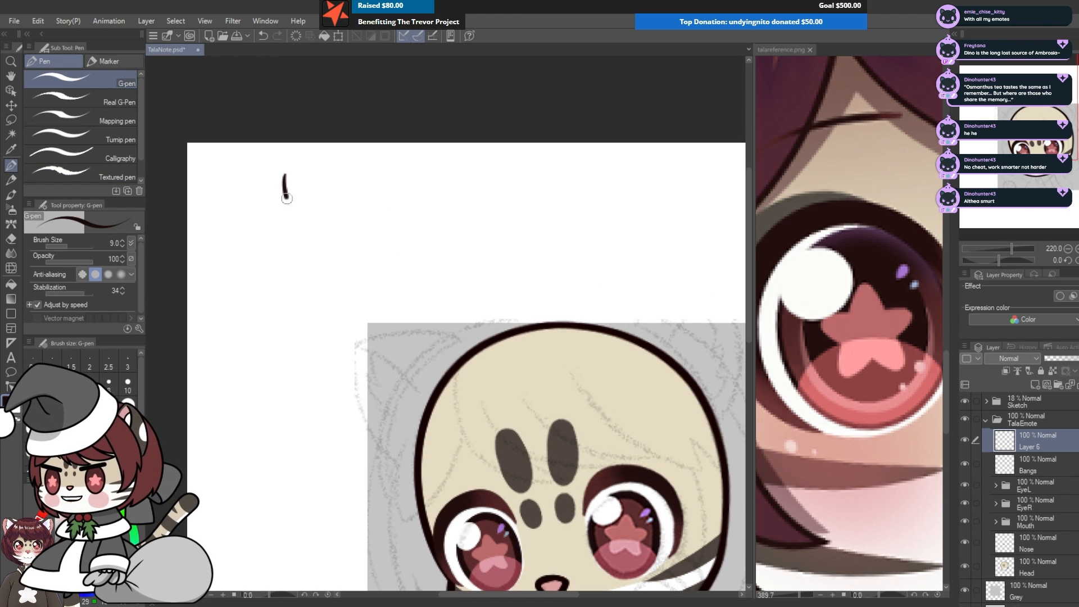
{"action": "left_click_drag", "start_coordinate": [286, 198], "coordinate": [435, 229]}
{"action": "left_click_drag", "start_coordinate": [385, 175], "coordinate": [442, 227]}
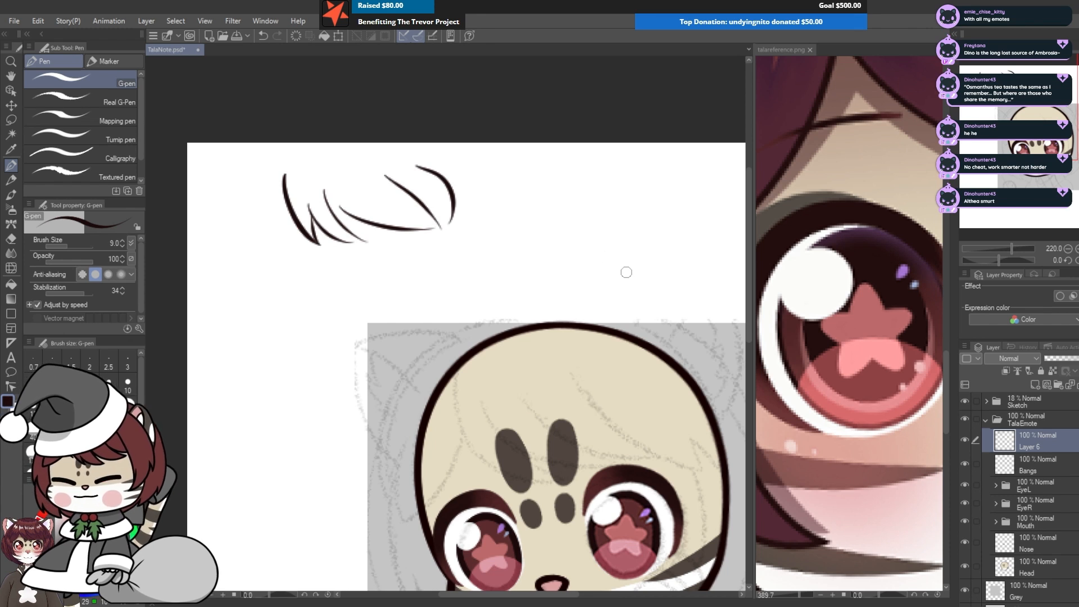
Step: Draw three separate hair tufts below the connected bangs strokes
{"action": "mouse_move", "coordinate": [287, 260]}
{"action": "left_mouse_down"}
{"action": "mouse_move", "coordinate": [306, 316]}
{"action": "mouse_move", "coordinate": [326, 335]}
{"action": "left_mouse_up"}
{"action": "left_click_drag", "start_coordinate": [309, 267], "coordinate": [320, 317]}
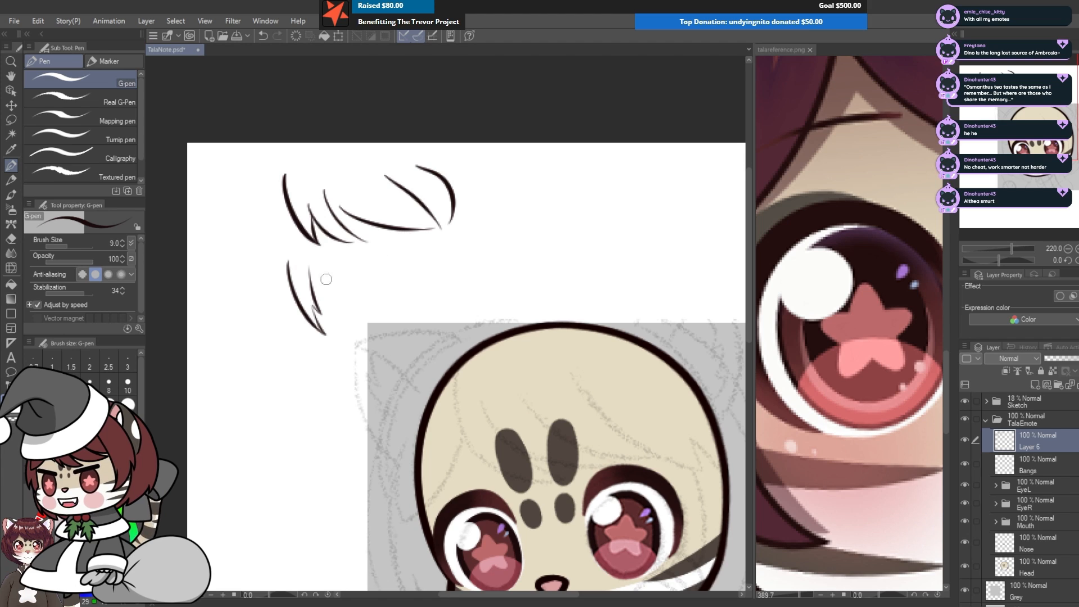
{"action": "mouse_move", "coordinate": [356, 267]}
{"action": "left_mouse_down"}
{"action": "mouse_move", "coordinate": [366, 288]}
{"action": "mouse_move", "coordinate": [443, 303]}
{"action": "left_mouse_up"}
{"action": "left_click_drag", "start_coordinate": [401, 274], "coordinate": [442, 303]}
{"action": "left_click_drag", "start_coordinate": [449, 262], "coordinate": [523, 292]}
{"action": "left_click_drag", "start_coordinate": [492, 247], "coordinate": [525, 291]}
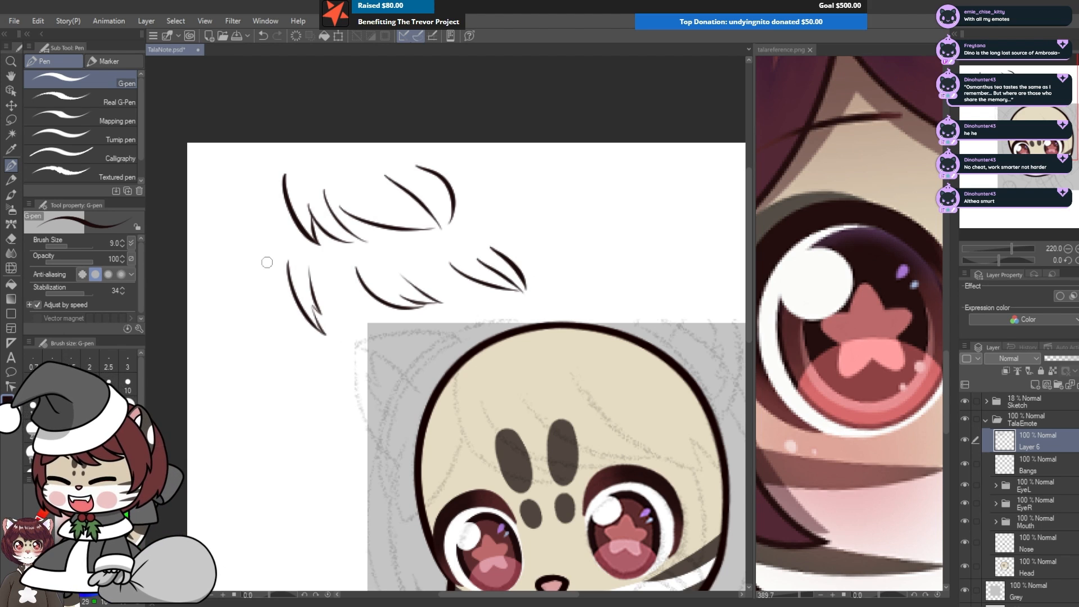
Step: Loop a thick line around the connected bangs, and undo the loop and the three separate tufts
{"action": "mouse_move", "coordinate": [268, 145]}
{"action": "left_mouse_down"}
{"action": "mouse_move", "coordinate": [237, 177]}
{"action": "mouse_move", "coordinate": [303, 170]}
{"action": "left_mouse_up"}
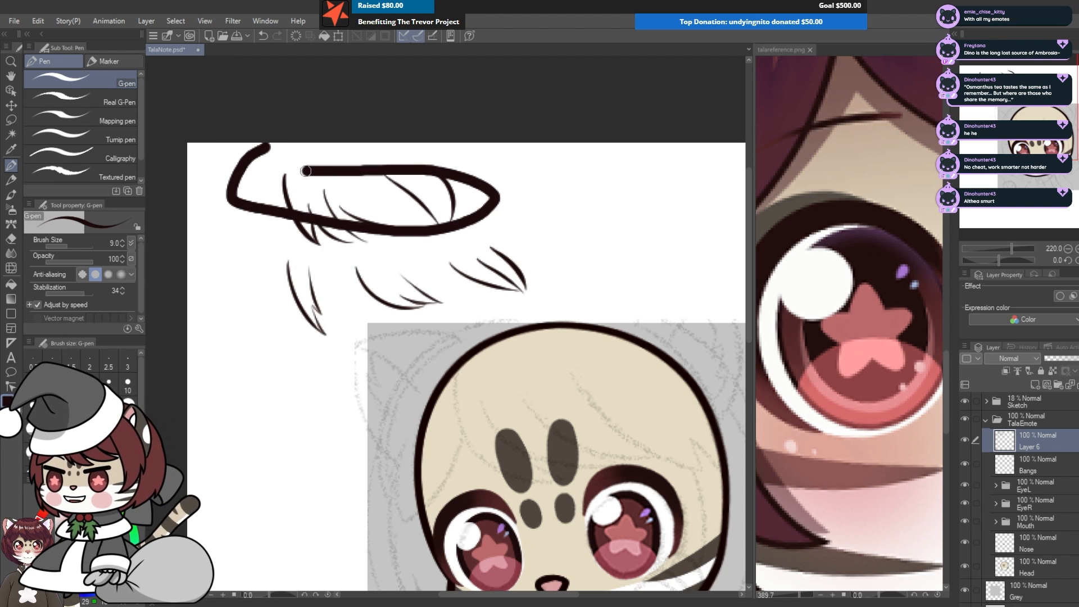
{"action": "key", "text": "ctrl+z"}
{"action": "key", "text": "ctrl+z"}
{"action": "key", "text": "ctrl+z"}
{"action": "key", "text": "ctrl+z"}
{"action": "key", "text": "ctrl+z"}
{"action": "key", "text": "ctrl+z"}
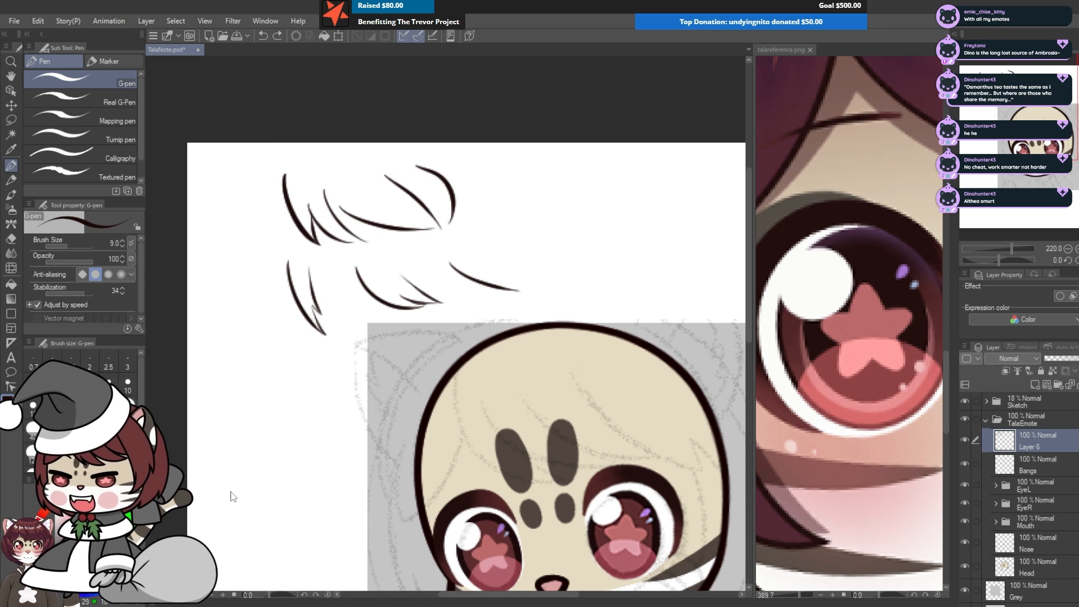
{"action": "key", "text": "ctrl+z"}
{"action": "key", "text": "ctrl+z"}
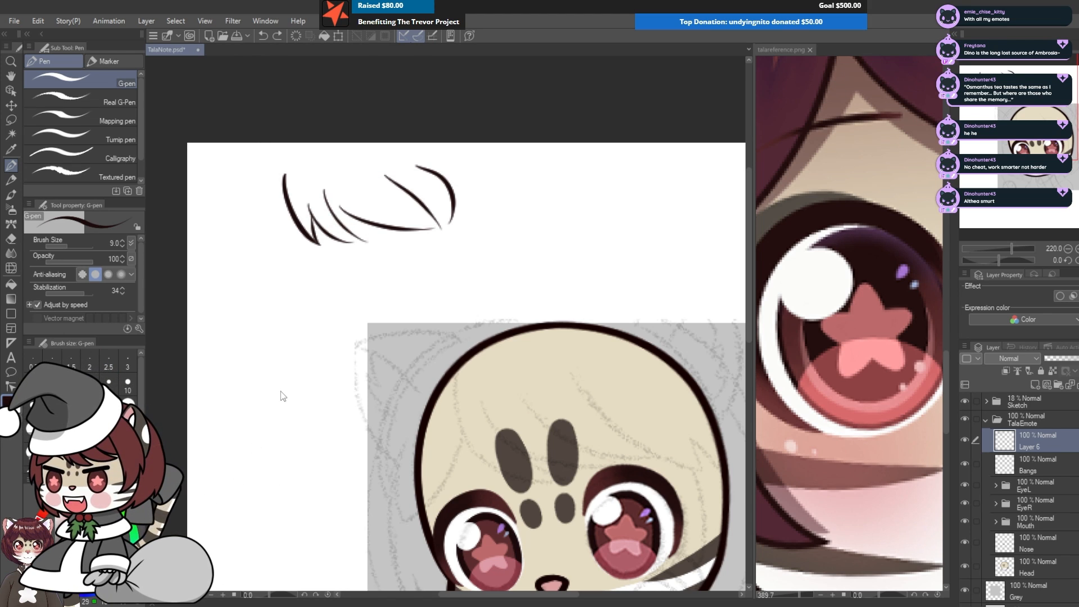
Step: Draw a thin oval around the connected bangs strokes above the head
{"action": "mouse_move", "coordinate": [321, 268]}
{"action": "left_mouse_down"}
{"action": "mouse_move", "coordinate": [302, 265]}
{"action": "mouse_move", "coordinate": [498, 161]}
{"action": "mouse_move", "coordinate": [307, 262]}
{"action": "left_mouse_up"}
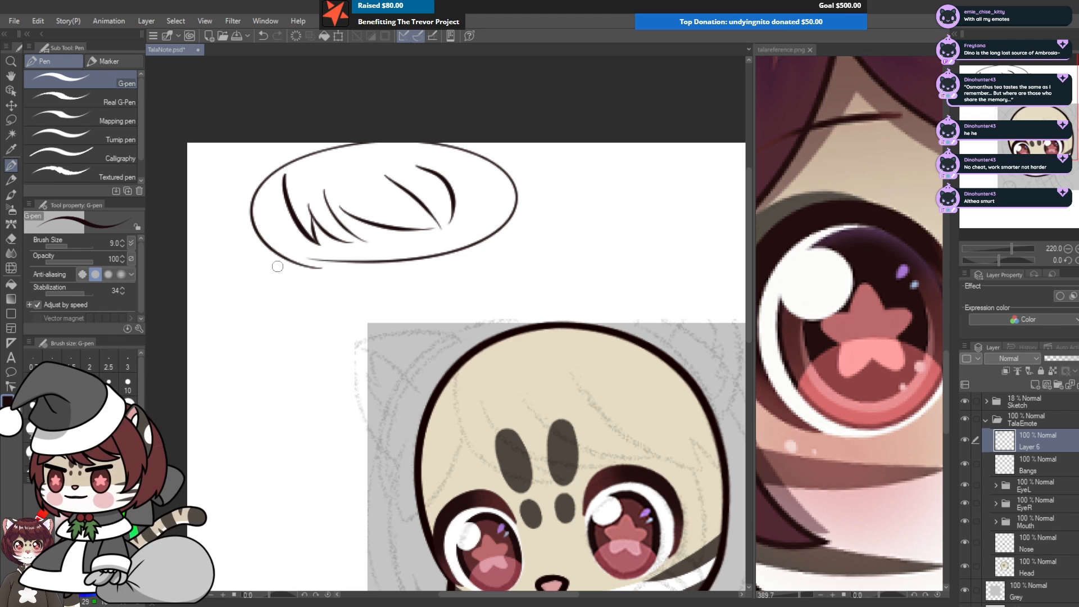
Step: Undo the oval and the bangs strokes drawn in the white area above the head
{"action": "key", "text": "ctrl+z"}
{"action": "key", "text": "ctrl+z"}
{"action": "key", "text": "ctrl+z"}
{"action": "key", "text": "ctrl+z"}
{"action": "key", "text": "ctrl+z"}
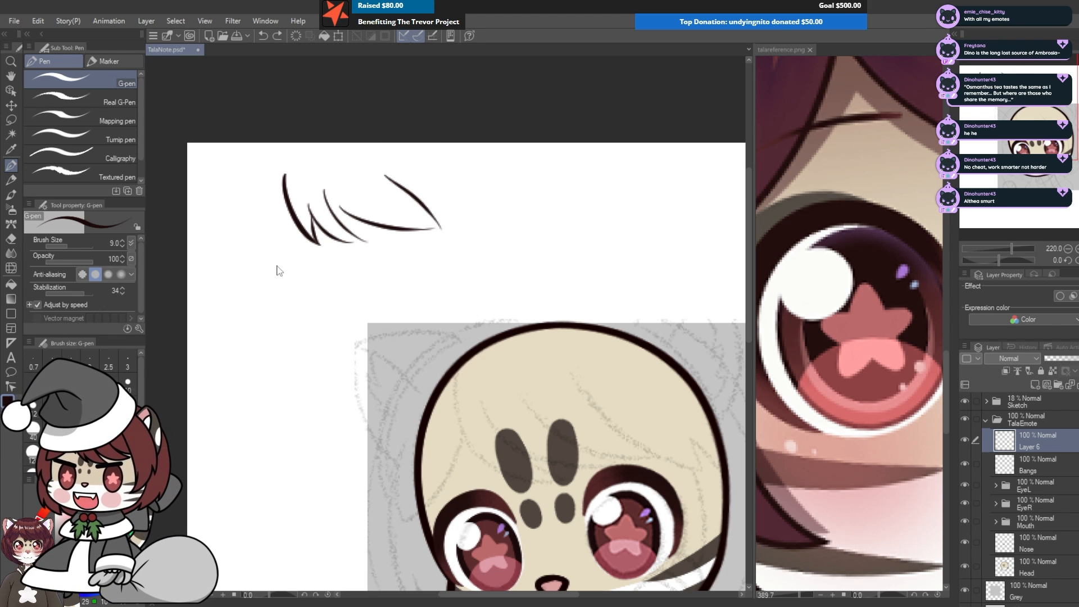
{"action": "key", "text": "ctrl+z"}
{"action": "key", "text": "ctrl+z"}
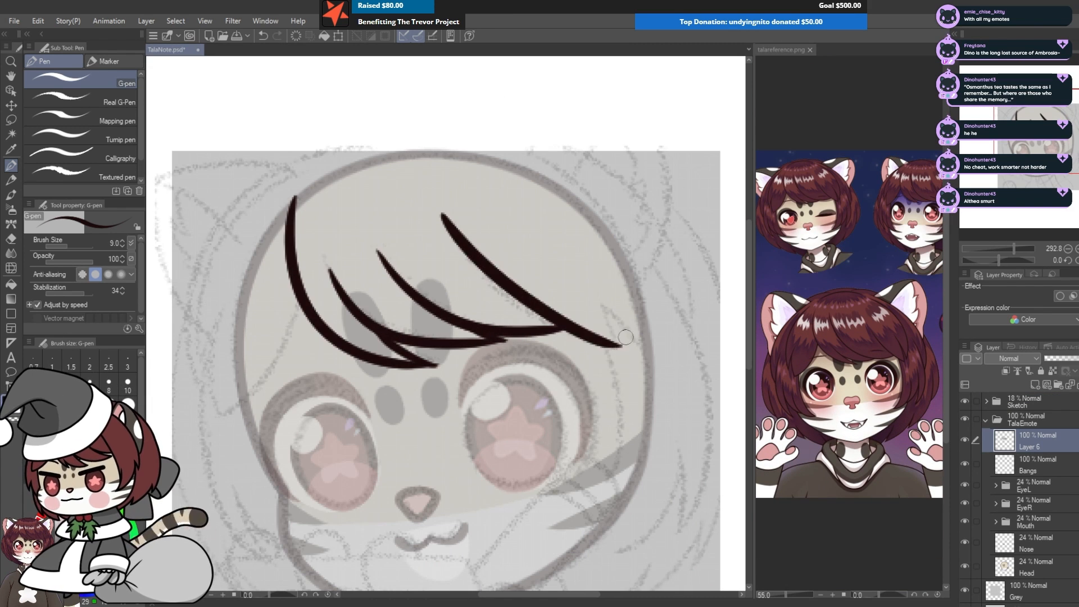
Step: Draw the overlapping strand lines of the bangs across the faded forehead on Layer 6 with the G-pen
{"action": "left_click_drag", "start_coordinate": [477, 136], "coordinate": [642, 348]}
{"action": "scroll", "coordinate": [626, 337], "scroll_direction": "up", "scroll_amount": 3}
{"action": "left_click_drag", "start_coordinate": [458, 253], "coordinate": [501, 337]}
{"action": "left_click_drag", "start_coordinate": [270, 292], "coordinate": [591, 340]}
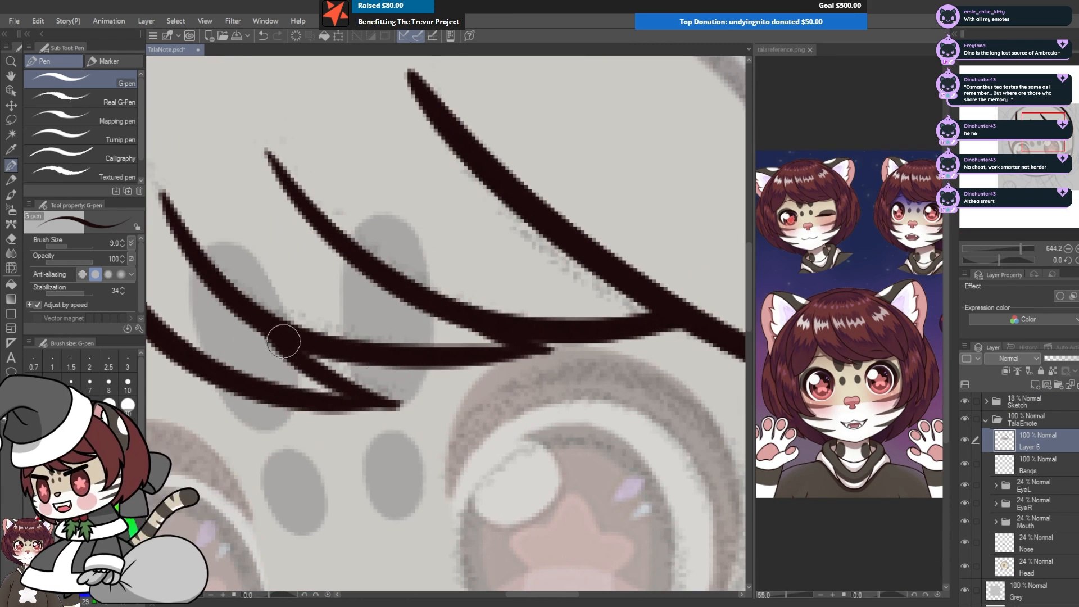
{"action": "left_click_drag", "start_coordinate": [393, 346], "coordinate": [565, 354]}
{"action": "key", "text": "c"}
{"action": "key", "text": "c"}
Step: Fill the bangs reddish brown on the Bangs layer and shade their lower ends dark purple with transparent pixels locked
{"action": "scroll", "coordinate": [390, 393], "scroll_direction": "down", "scroll_amount": 3}
{"action": "left_click", "coordinate": [1034, 464]}
{"action": "mouse_move", "coordinate": [260, 244]}
{"action": "left_mouse_down"}
{"action": "mouse_move", "coordinate": [687, 284]}
{"action": "mouse_move", "coordinate": [709, 429]}
{"action": "left_mouse_up"}
{"action": "key", "text": "g"}
{"action": "left_click", "coordinate": [426, 366]}
{"action": "left_click", "coordinate": [1053, 370]}
{"action": "key", "text": "b"}
{"action": "scroll", "coordinate": [426, 337], "scroll_direction": "down", "scroll_amount": 2}
{"action": "mouse_move", "coordinate": [385, 328]}
{"action": "left_mouse_down"}
{"action": "mouse_move", "coordinate": [629, 332]}
{"action": "mouse_move", "coordinate": [365, 293]}
{"action": "mouse_move", "coordinate": [330, 329]}
{"action": "left_mouse_up"}
Step: Paint a slanted row of mauve oval highlights across the bangs with the G-pen
{"action": "scroll", "coordinate": [336, 166], "scroll_direction": "up", "scroll_amount": 2}
{"action": "key", "text": "p"}
{"action": "left_click_drag", "start_coordinate": [377, 289], "coordinate": [384, 308]}
{"action": "mouse_move", "coordinate": [469, 279]}
{"action": "left_mouse_down"}
{"action": "mouse_move", "coordinate": [461, 260]}
{"action": "mouse_move", "coordinate": [468, 279]}
{"action": "left_mouse_up"}
{"action": "left_click_drag", "start_coordinate": [604, 219], "coordinate": [616, 244]}
{"action": "left_click_drag", "start_coordinate": [557, 245], "coordinate": [562, 260]}
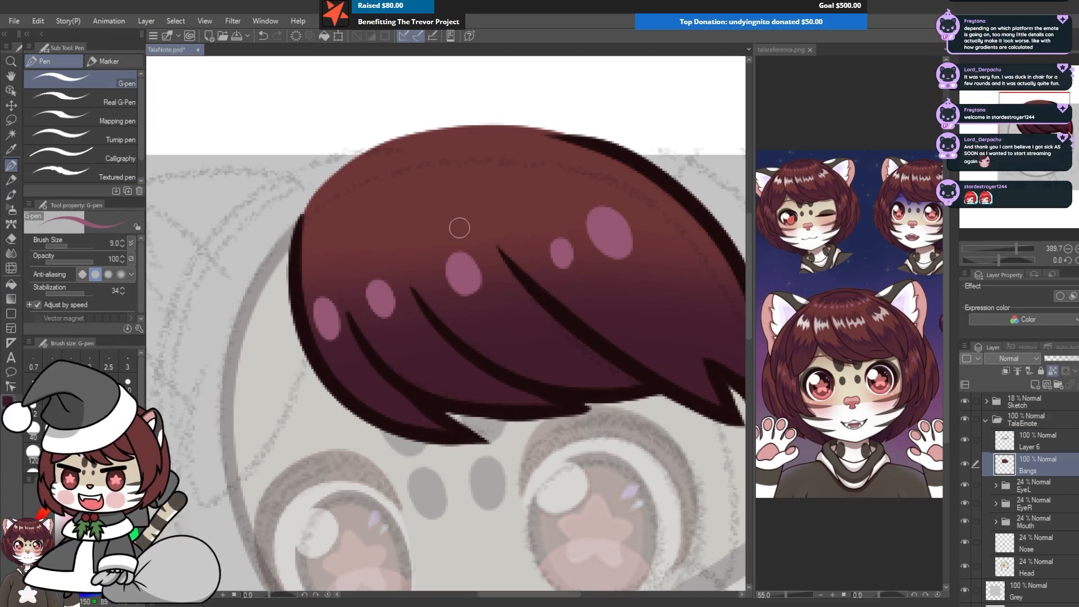
Step: Add a new layer and draw the dark outline of a second, pointed bang beside the main bangs
{"action": "key", "text": "ctrl+shift+n"}
{"action": "scroll", "coordinate": [459, 228], "scroll_direction": "down", "scroll_amount": 2}
{"action": "left_click_drag", "start_coordinate": [480, 114], "coordinate": [365, 387]}
{"action": "left_click_drag", "start_coordinate": [534, 132], "coordinate": [421, 410]}
{"action": "left_click_drag", "start_coordinate": [385, 306], "coordinate": [401, 421]}
{"action": "left_click_drag", "start_coordinate": [428, 157], "coordinate": [366, 369]}
Step: Fill the second bang reddish brown on the Bang2 layer and add mauve oval highlights to it
{"action": "left_click", "coordinate": [1034, 464]}
{"action": "key", "text": "g"}
{"action": "left_click", "coordinate": [414, 376]}
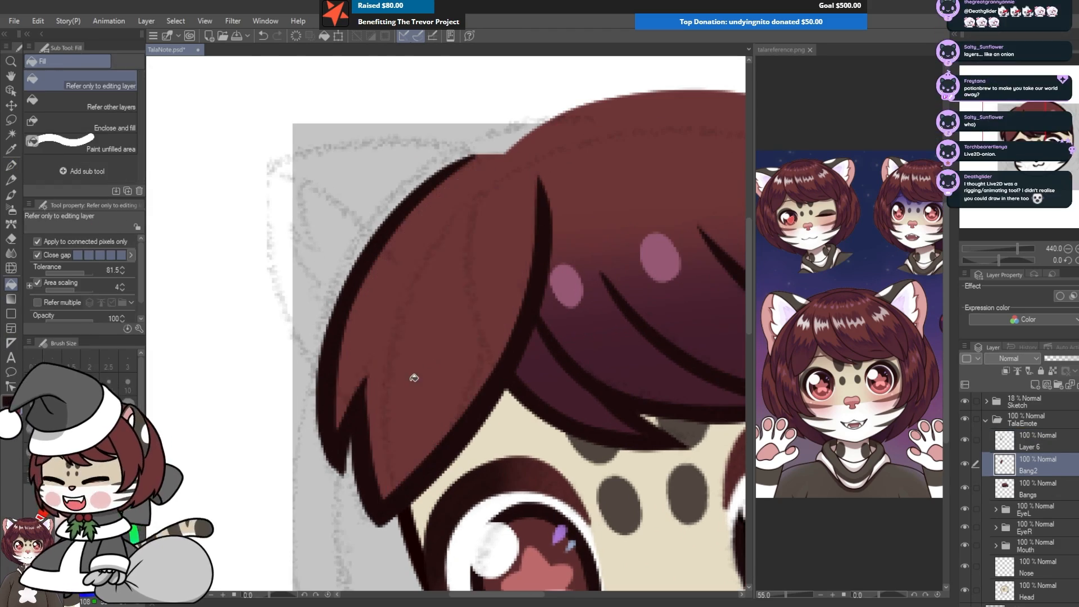
{"action": "key", "text": "p"}
{"action": "left_click_drag", "start_coordinate": [438, 284], "coordinate": [424, 320]}
{"action": "left_click_drag", "start_coordinate": [392, 270], "coordinate": [390, 285]}
{"action": "scroll", "coordinate": [392, 270], "scroll_direction": "down", "scroll_amount": 3}
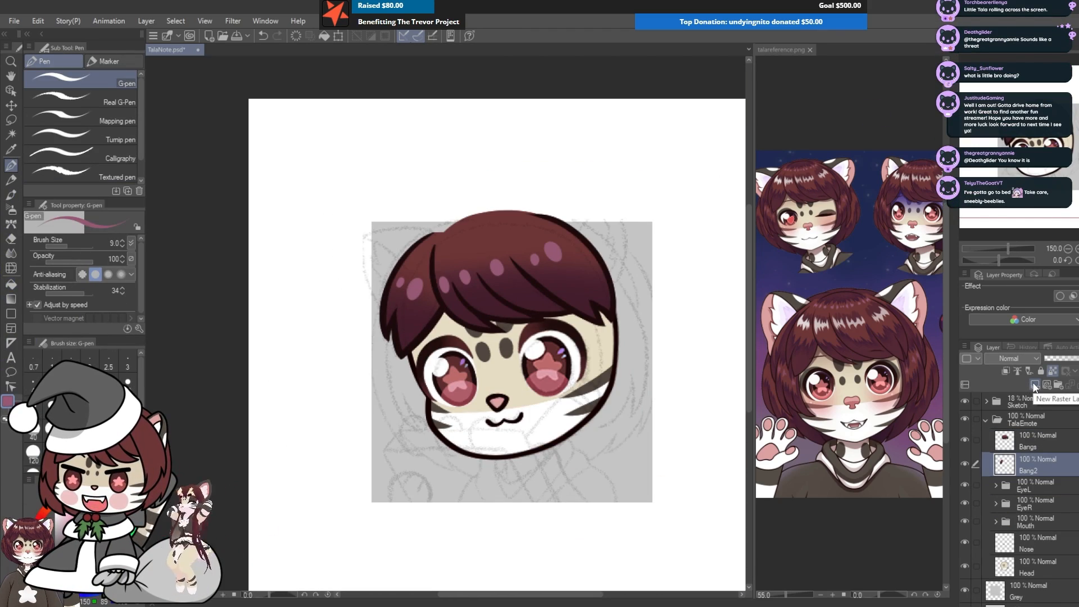
Step: On a new layer named SideHairL, draw the long inner line and curved lower tips of the side hair
{"action": "left_click", "coordinate": [1035, 384]}
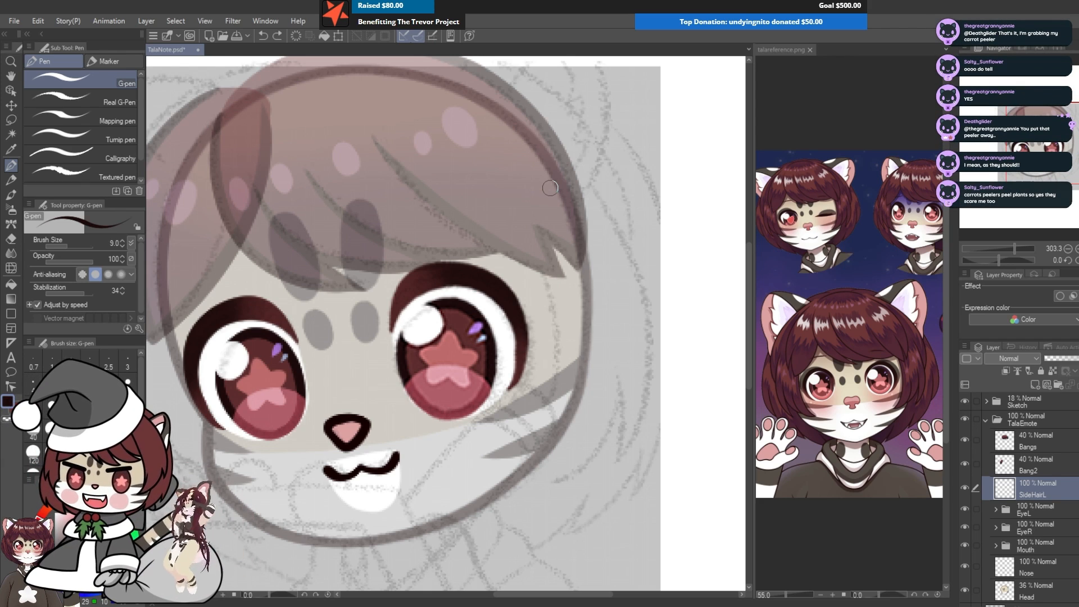
{"action": "mouse_move", "coordinate": [498, 144]}
{"action": "left_mouse_down"}
{"action": "mouse_move", "coordinate": [547, 285]}
{"action": "mouse_move", "coordinate": [551, 377]}
{"action": "mouse_move", "coordinate": [512, 445]}
{"action": "left_mouse_up"}
{"action": "key", "text": "ctrl+z"}
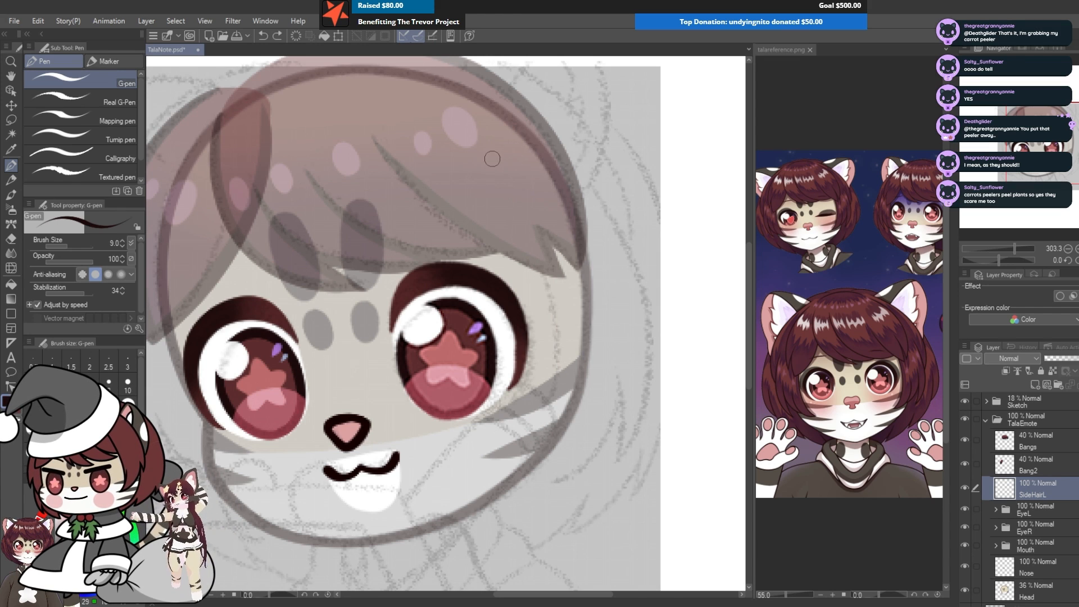
{"action": "mouse_move", "coordinate": [504, 152]}
{"action": "left_mouse_down"}
{"action": "mouse_move", "coordinate": [540, 259]}
{"action": "mouse_move", "coordinate": [546, 387]}
{"action": "mouse_move", "coordinate": [517, 463]}
{"action": "left_mouse_up"}
{"action": "left_click_drag", "start_coordinate": [564, 438], "coordinate": [595, 361]}
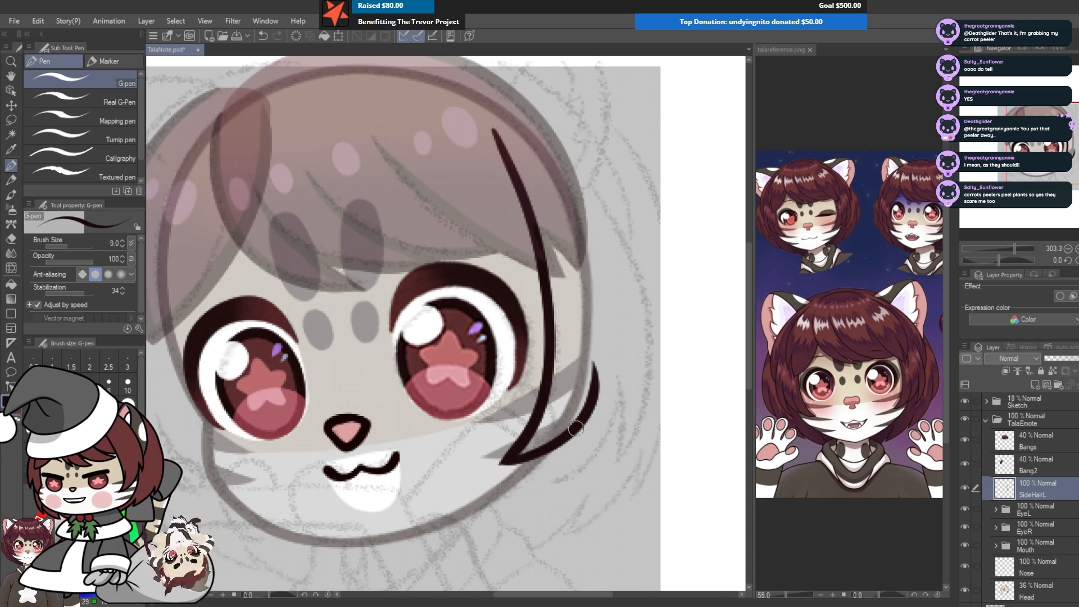
{"action": "mouse_move", "coordinate": [548, 448]}
{"action": "left_mouse_down"}
{"action": "mouse_move", "coordinate": [604, 422]}
{"action": "mouse_move", "coordinate": [612, 359]}
{"action": "left_mouse_up"}
{"action": "key", "text": "ctrl+z"}
{"action": "mouse_move", "coordinate": [557, 446]}
{"action": "left_mouse_down"}
{"action": "mouse_move", "coordinate": [592, 434]}
{"action": "mouse_move", "coordinate": [620, 385]}
{"action": "left_mouse_up"}
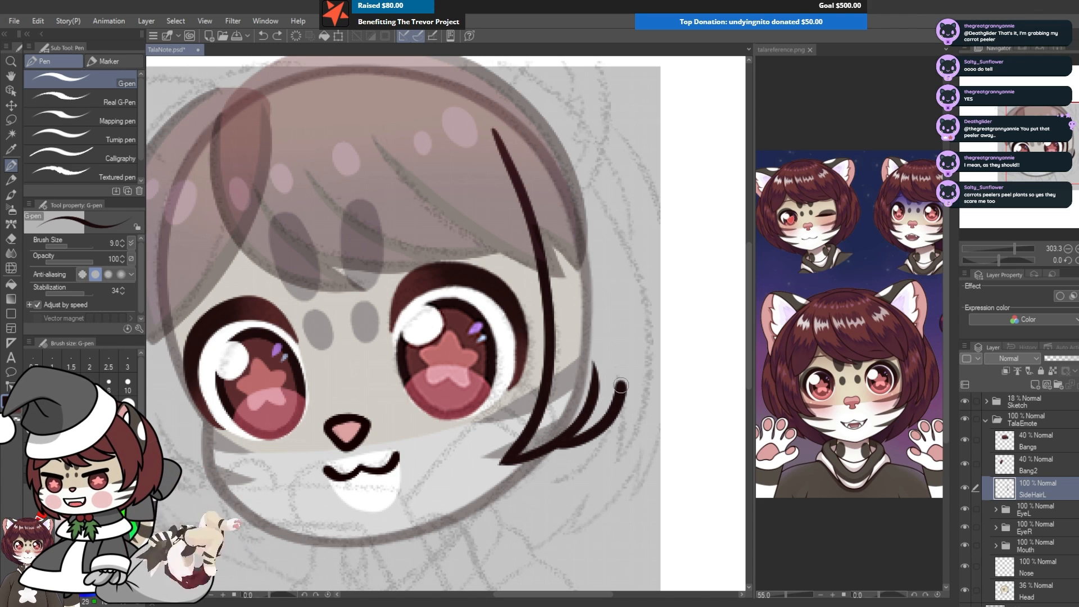
Step: Circle the upper part of the side-hair line, mark a short line across it, and undo both marks
{"action": "mouse_move", "coordinate": [447, 149]}
{"action": "left_mouse_down"}
{"action": "mouse_move", "coordinate": [489, 96]}
{"action": "mouse_move", "coordinate": [548, 290]}
{"action": "mouse_move", "coordinate": [423, 131]}
{"action": "left_mouse_up"}
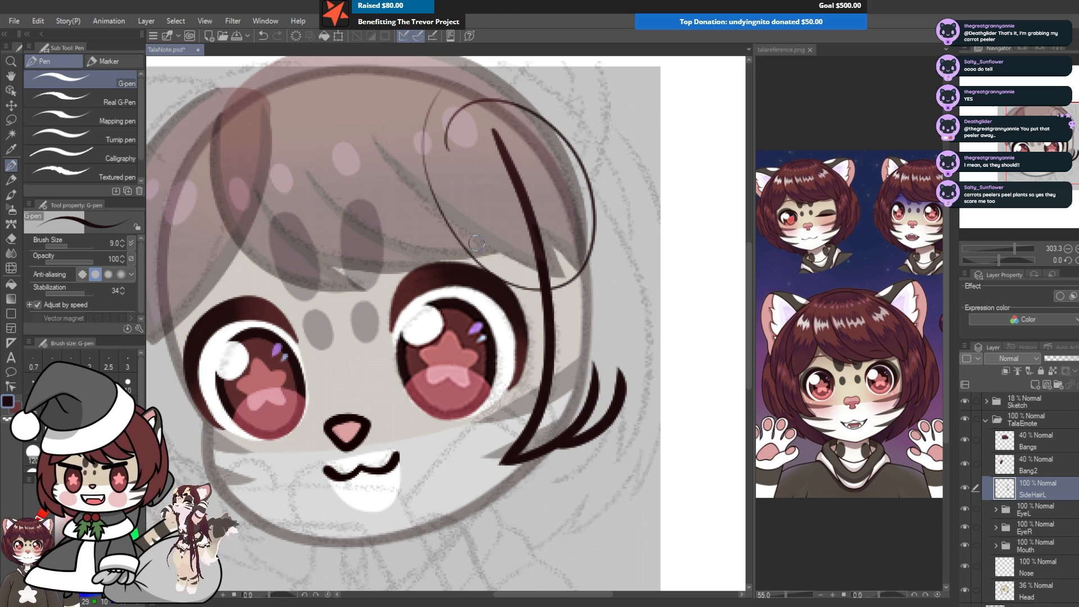
{"action": "key", "text": "ctrl+z"}
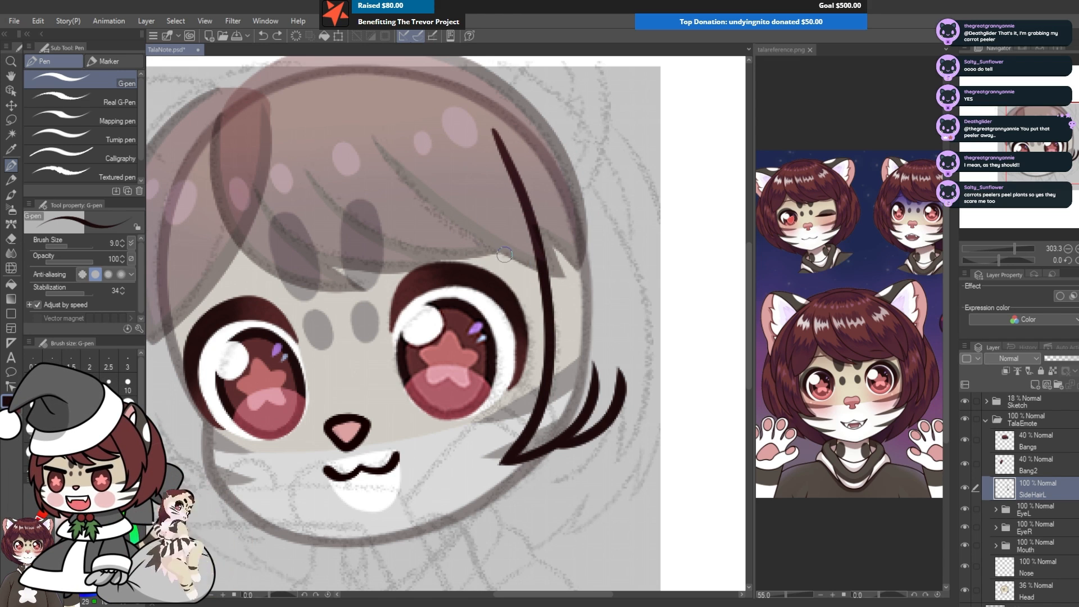
{"action": "left_click_drag", "start_coordinate": [505, 256], "coordinate": [600, 295]}
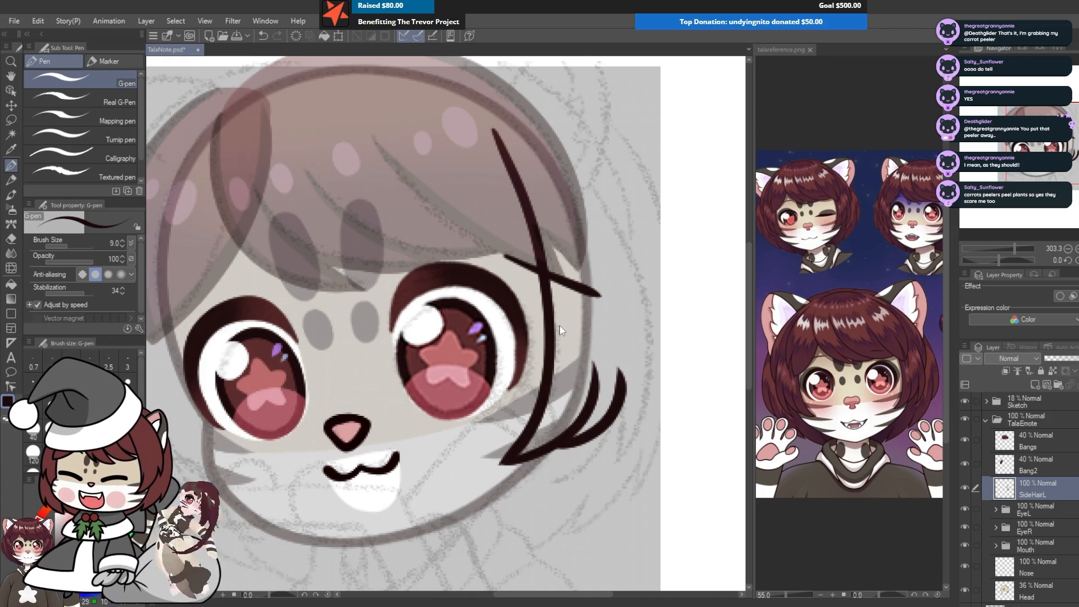
{"action": "key", "text": "ctrl+z"}
Step: Draw the outer contour of the side hair from its lower tips up over the top of the head
{"action": "scroll", "coordinate": [496, 244], "scroll_direction": "down", "scroll_amount": 3}
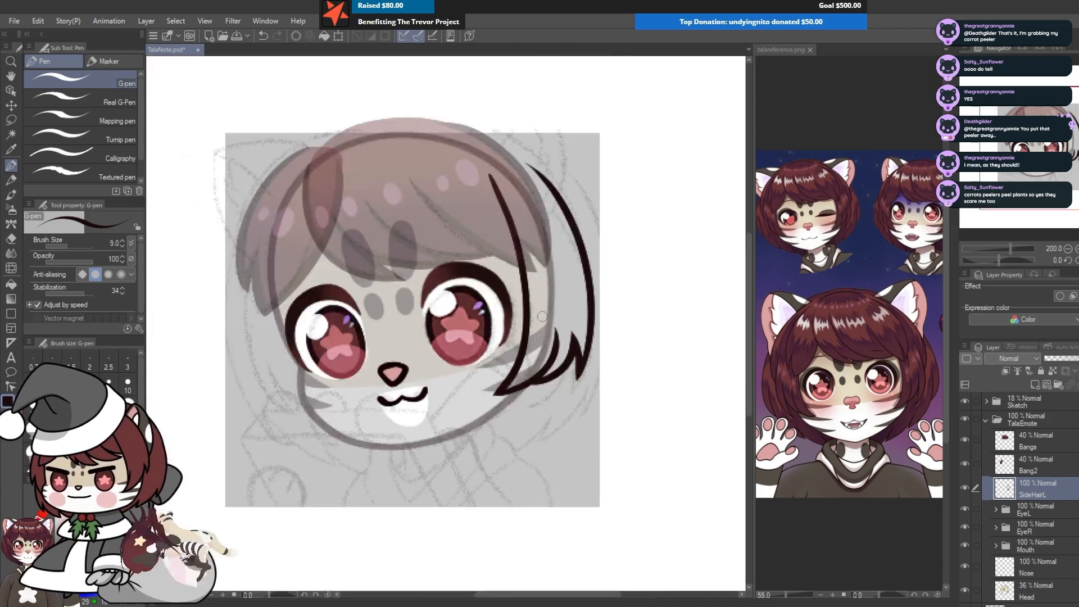
{"action": "left_click_drag", "start_coordinate": [613, 313], "coordinate": [356, 63]}
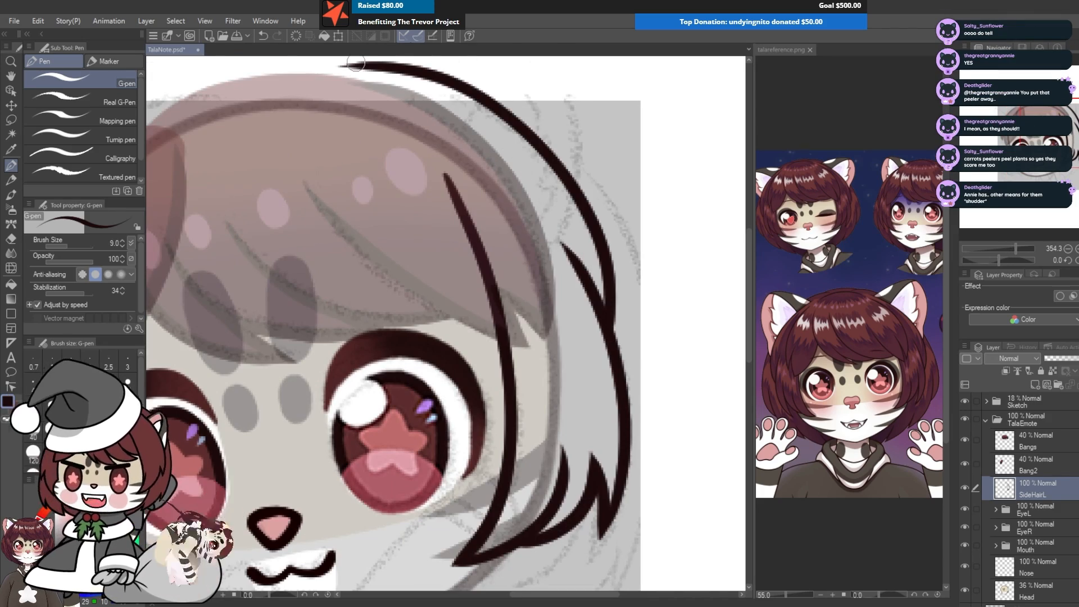
{"action": "scroll", "coordinate": [446, 322], "scroll_direction": "down", "scroll_amount": 2}
Step: Add a layer beneath the side-hair outline and fill the side hair with reddish brown
{"action": "left_click", "coordinate": [1034, 384]}
{"action": "key", "text": "x"}
{"action": "left_click_drag", "start_coordinate": [625, 306], "coordinate": [646, 390]}
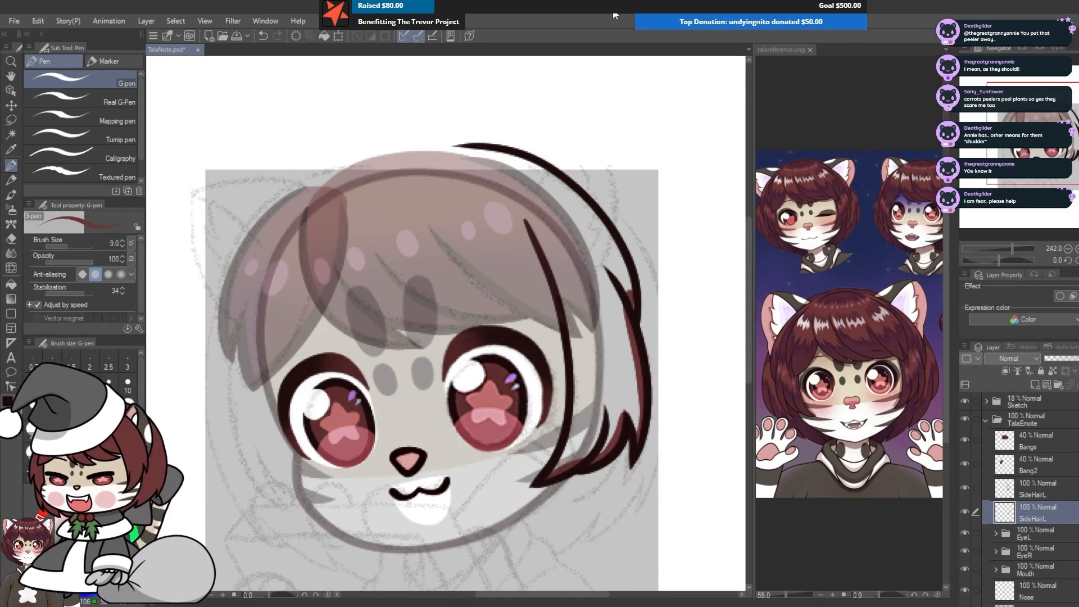
{"action": "left_click_drag", "start_coordinate": [460, 148], "coordinate": [537, 236]}
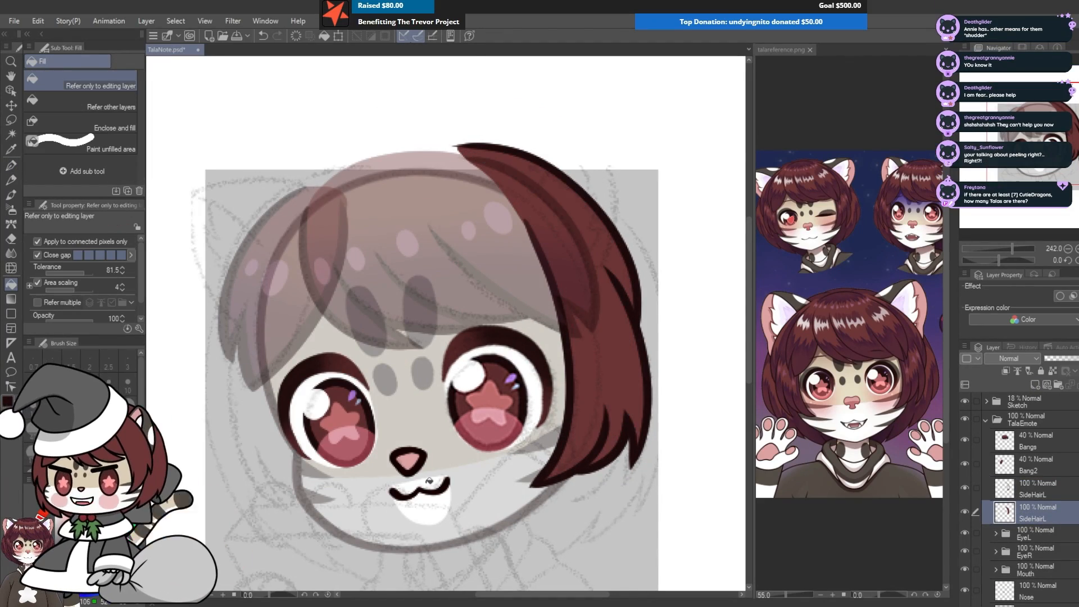
{"action": "scroll", "coordinate": [417, 338], "scroll_direction": "up", "scroll_amount": 2}
{"action": "scroll", "coordinate": [611, 354], "scroll_direction": "down", "scroll_amount": 2}
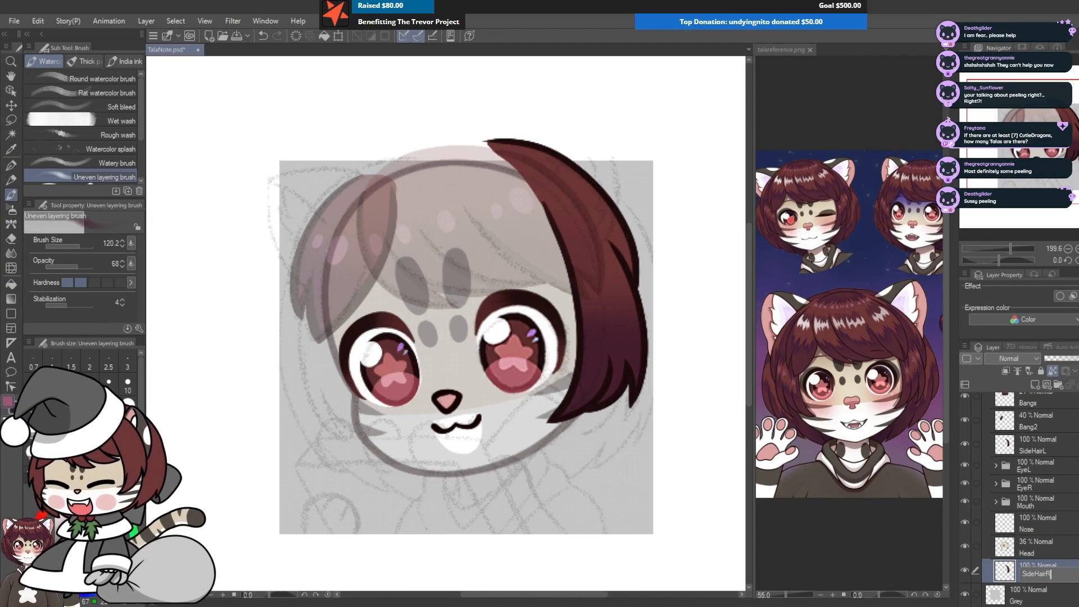
Step: Name the side-hair copy SideHairR, flip it horizontally, and fit it to the opposite side of the head
{"action": "key", "text": "Return"}
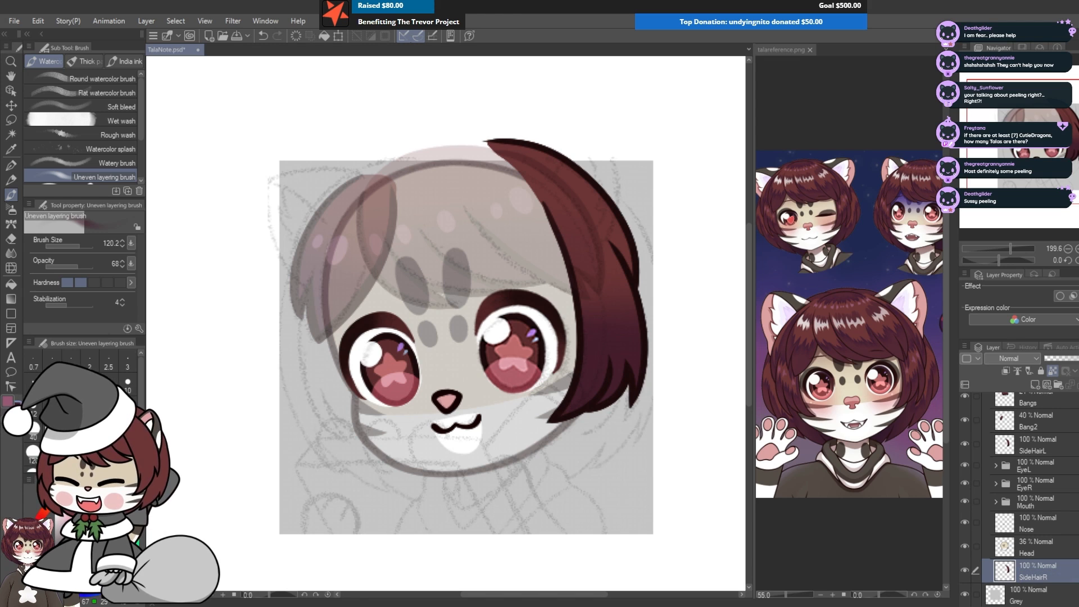
{"action": "left_click", "coordinate": [38, 21]}
{"action": "mouse_move", "coordinate": [119, 316]}
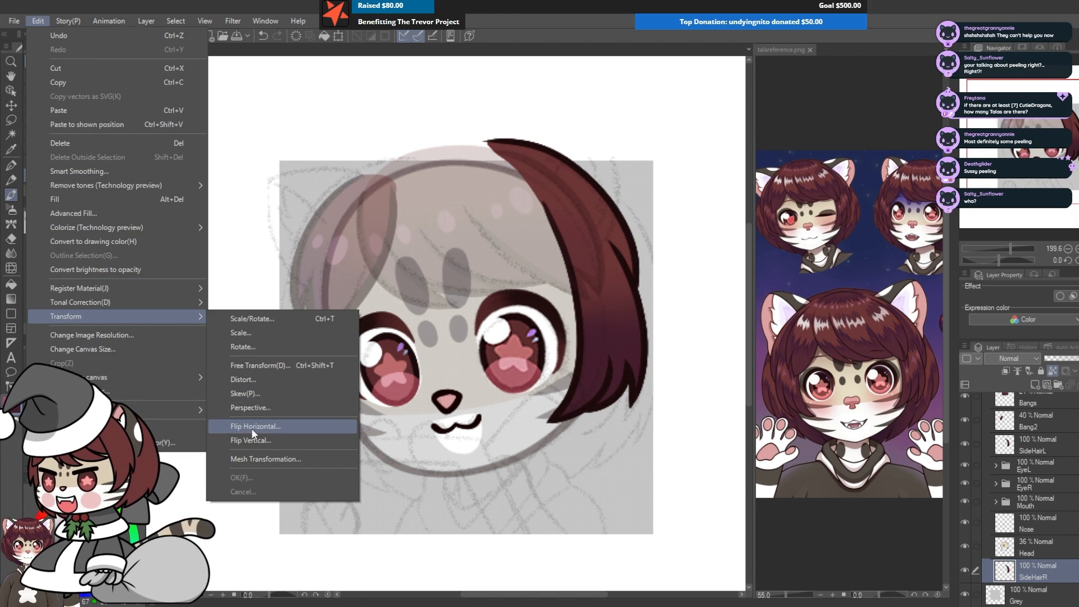
{"action": "left_click", "coordinate": [251, 429]}
{"action": "left_click_drag", "start_coordinate": [568, 240], "coordinate": [370, 271]}
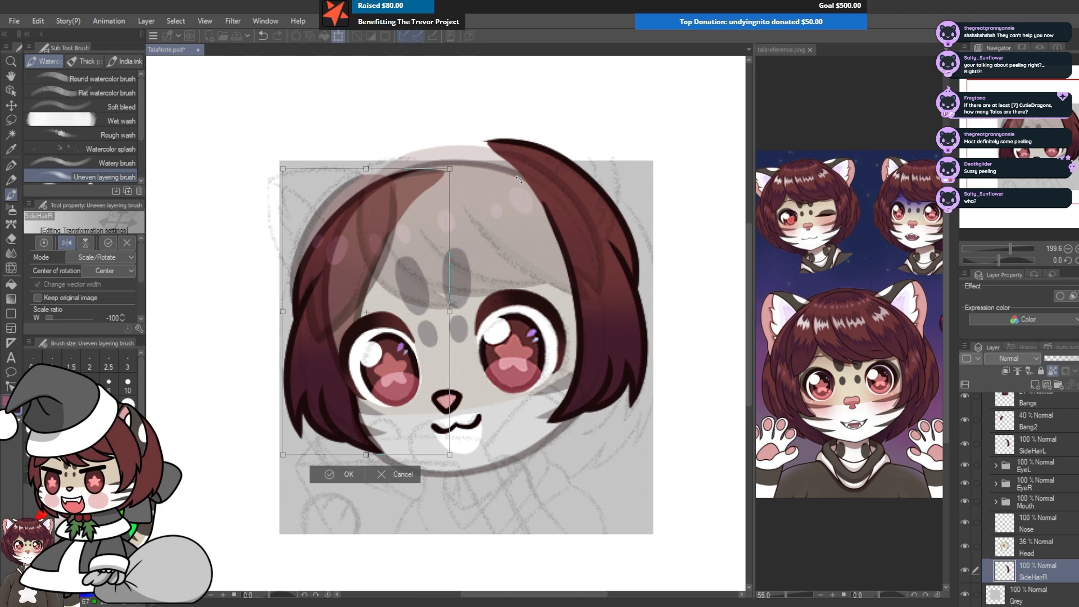
{"action": "left_click_drag", "start_coordinate": [519, 181], "coordinate": [447, 130]}
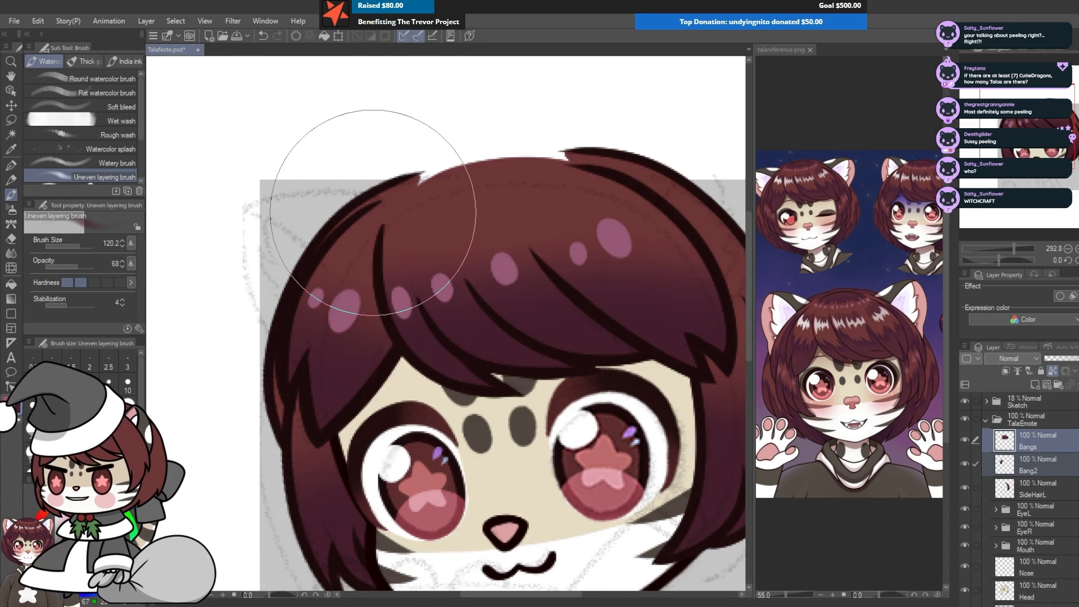
Step: Try a dark purple curve beside the notch at the top of the hair, and undo it
{"action": "scroll", "coordinate": [373, 213], "scroll_direction": "down", "scroll_amount": 3}
{"action": "scroll", "coordinate": [393, 186], "scroll_direction": "up", "scroll_amount": 6}
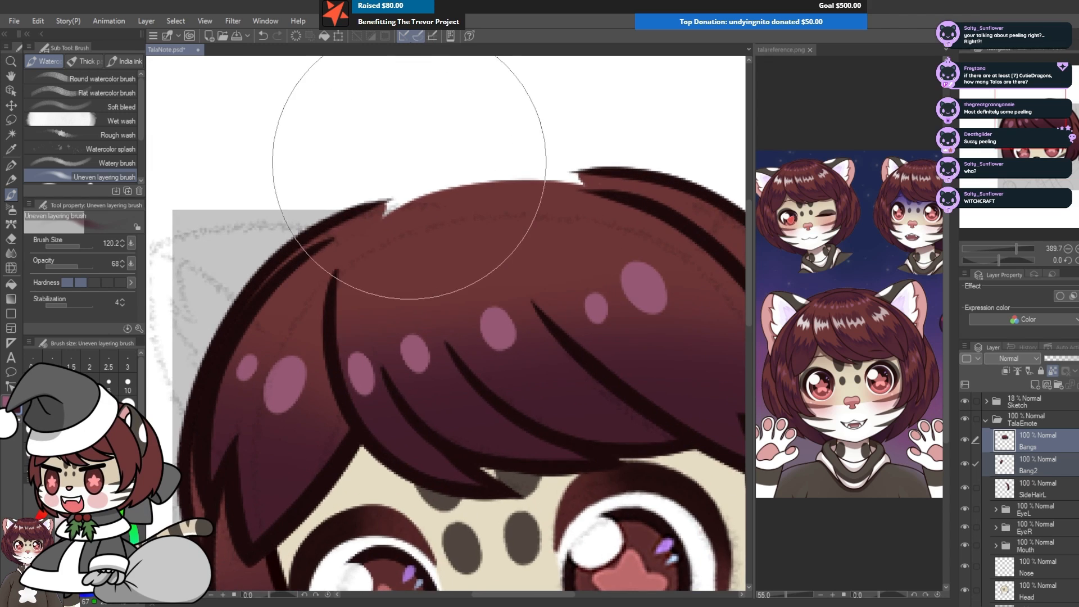
{"action": "key", "text": "p"}
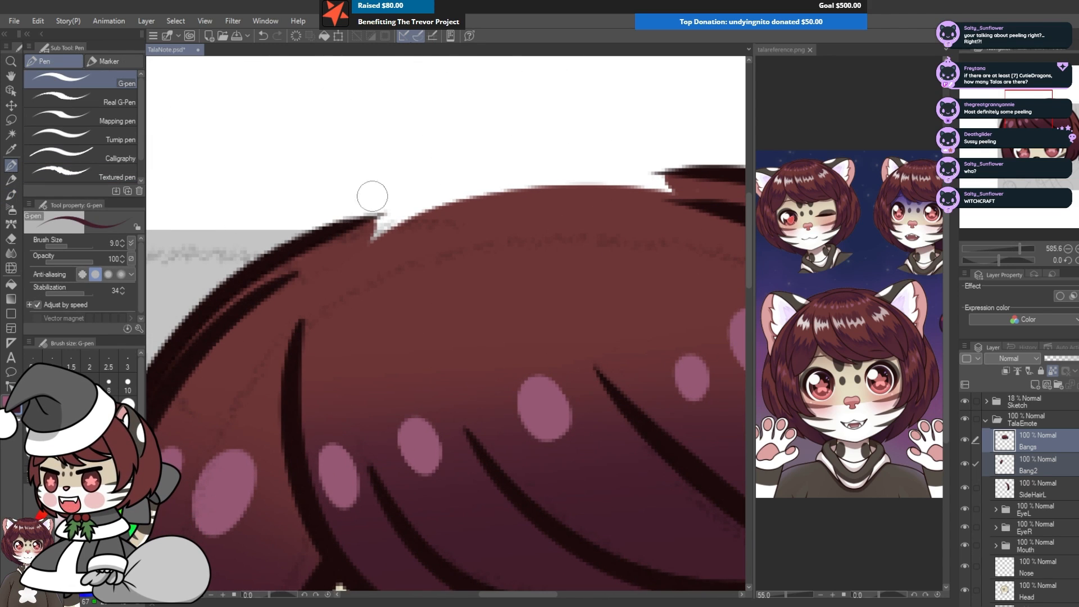
{"action": "mouse_move", "coordinate": [433, 205]}
{"action": "left_mouse_down"}
{"action": "mouse_move", "coordinate": [419, 281]}
{"action": "mouse_move", "coordinate": [323, 288]}
{"action": "left_mouse_up"}
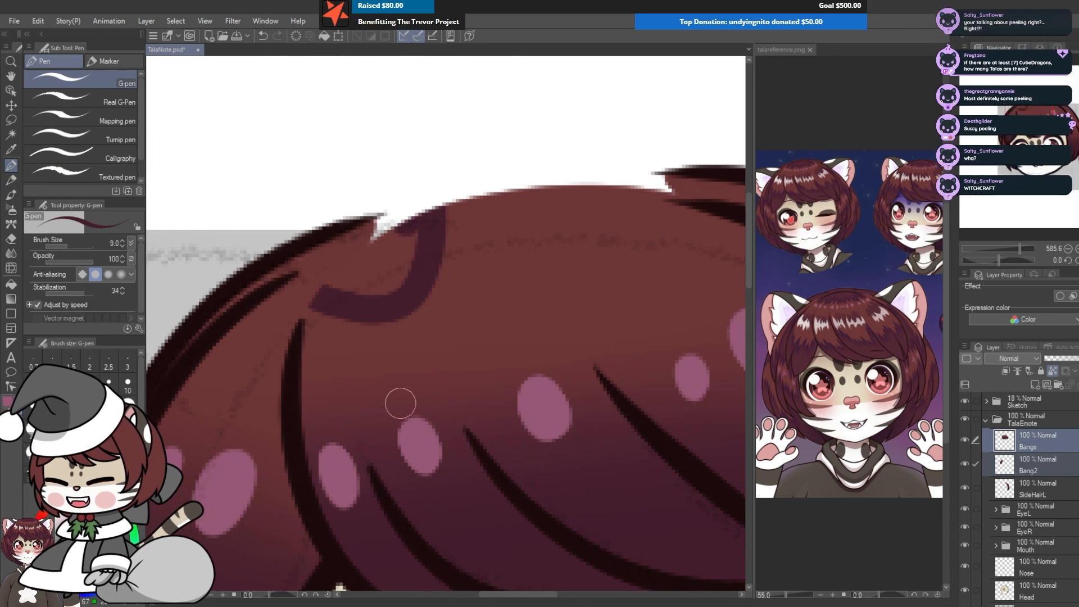
{"action": "key", "text": "ctrl+z"}
{"action": "scroll", "coordinate": [336, 345], "scroll_direction": "down", "scroll_amount": 5}
{"action": "scroll", "coordinate": [329, 339], "scroll_direction": "up", "scroll_amount": 3}
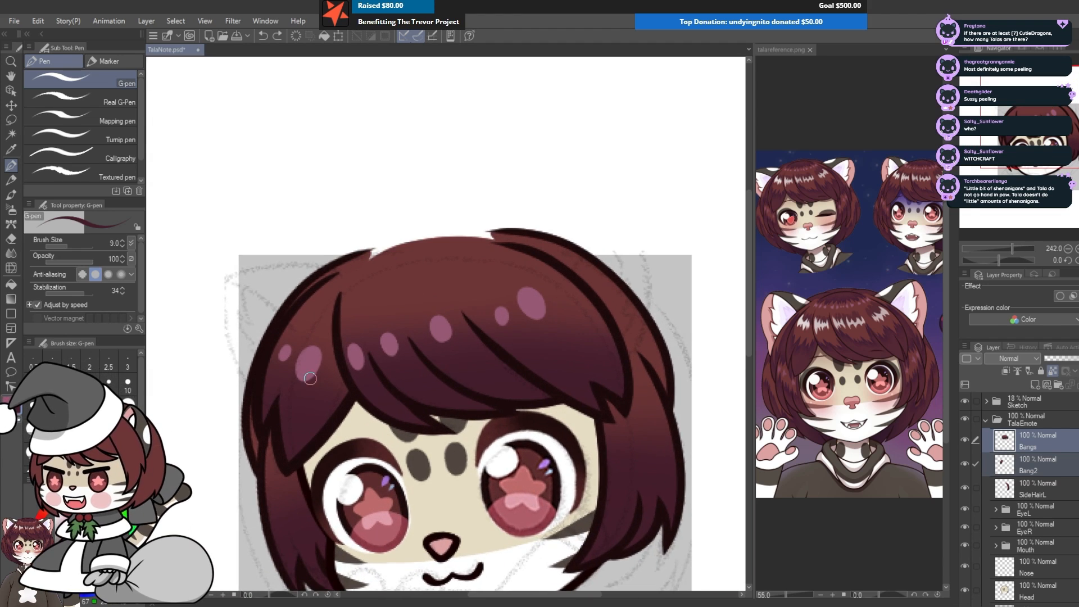
Step: Add a new layer directly above SideHairR and name it HairFiller
{"action": "scroll", "coordinate": [377, 263], "scroll_direction": "up", "scroll_amount": 2}
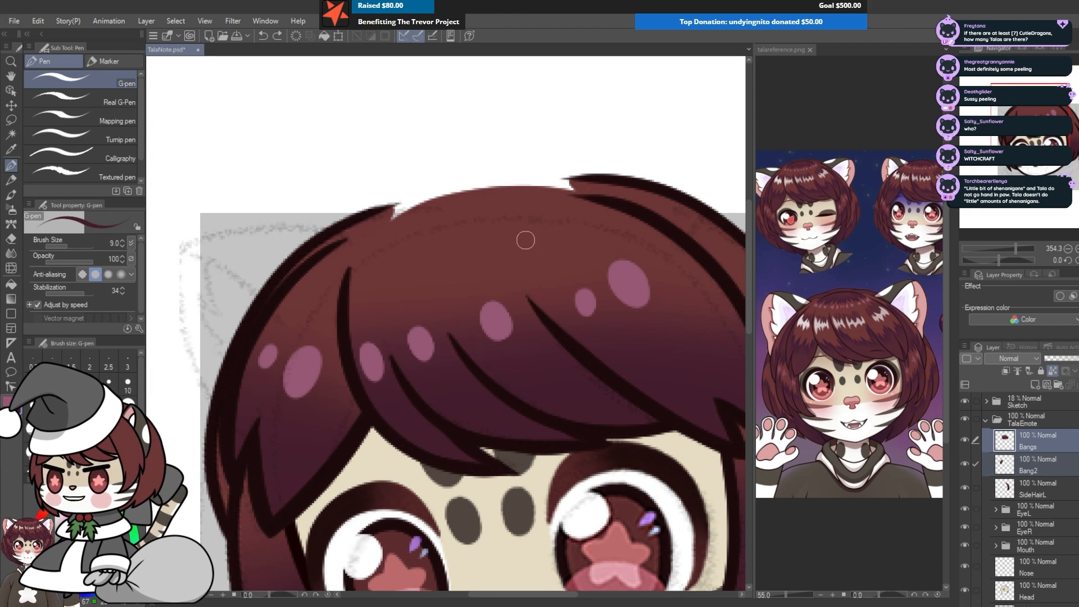
{"action": "scroll", "coordinate": [526, 240], "scroll_direction": "up", "scroll_amount": 1}
{"action": "scroll", "coordinate": [1019, 491], "scroll_direction": "down", "scroll_amount": 3}
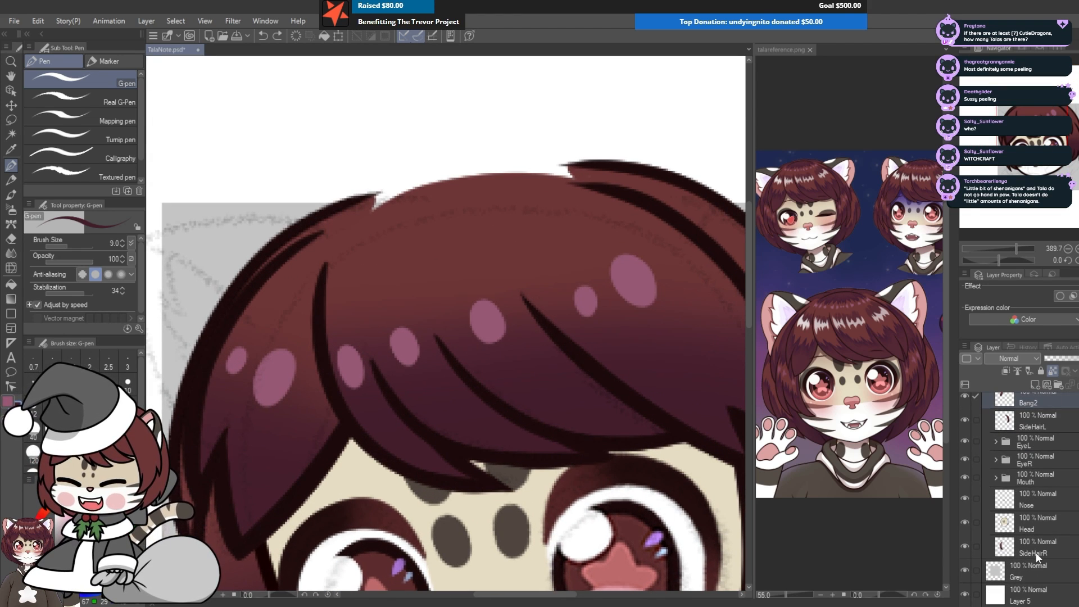
{"action": "left_click", "coordinate": [1036, 549]}
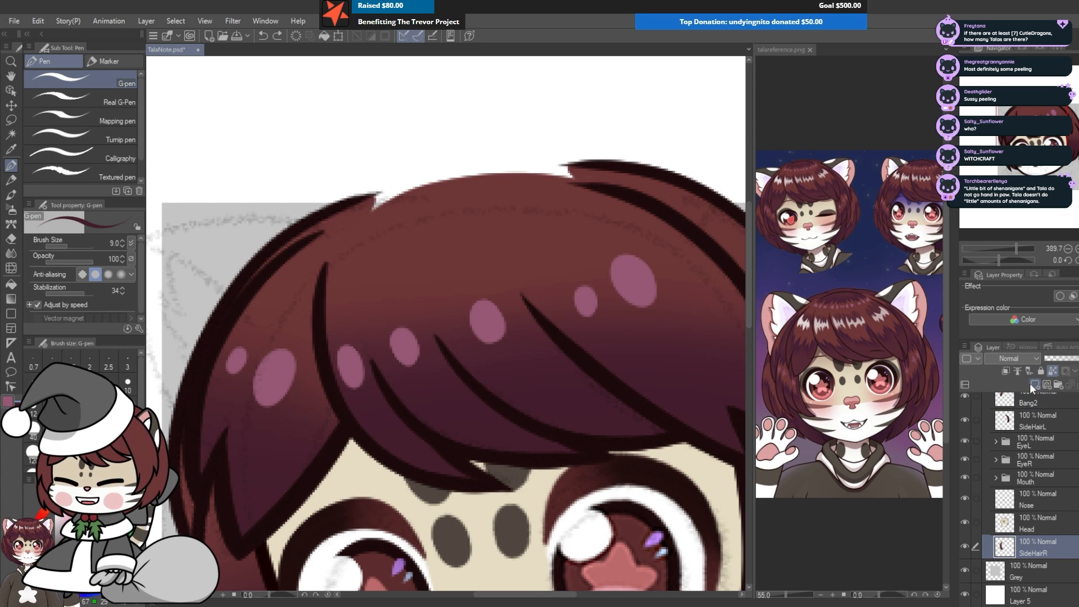
{"action": "left_click", "coordinate": [1032, 386]}
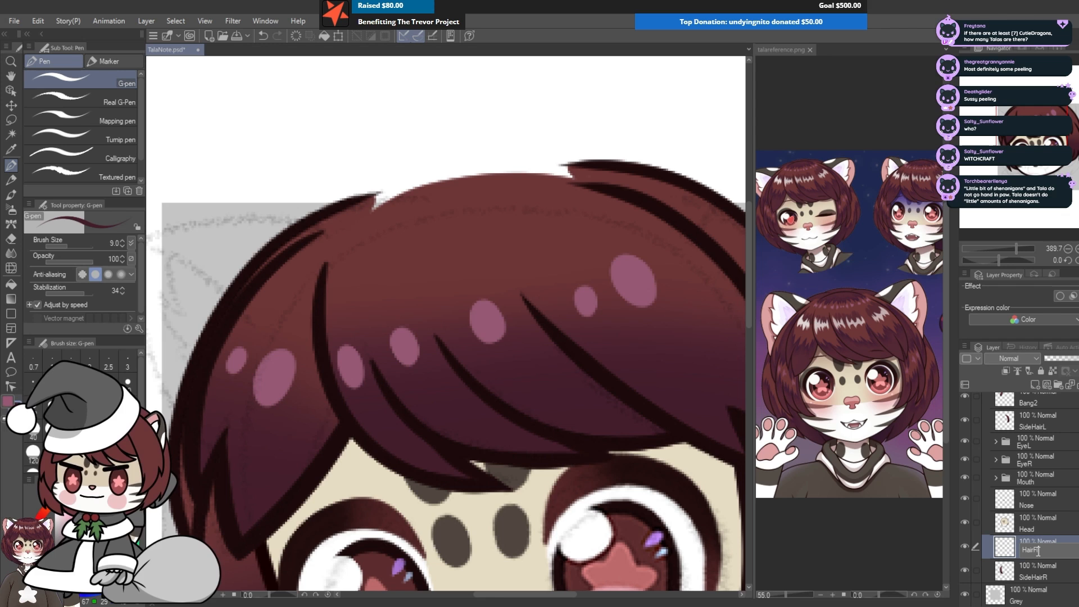
Step: Draw and fill a reddish-brown patch on HairFiller to close the gap at the top of the head
{"action": "scroll", "coordinate": [393, 309], "scroll_direction": "down", "scroll_amount": 5}
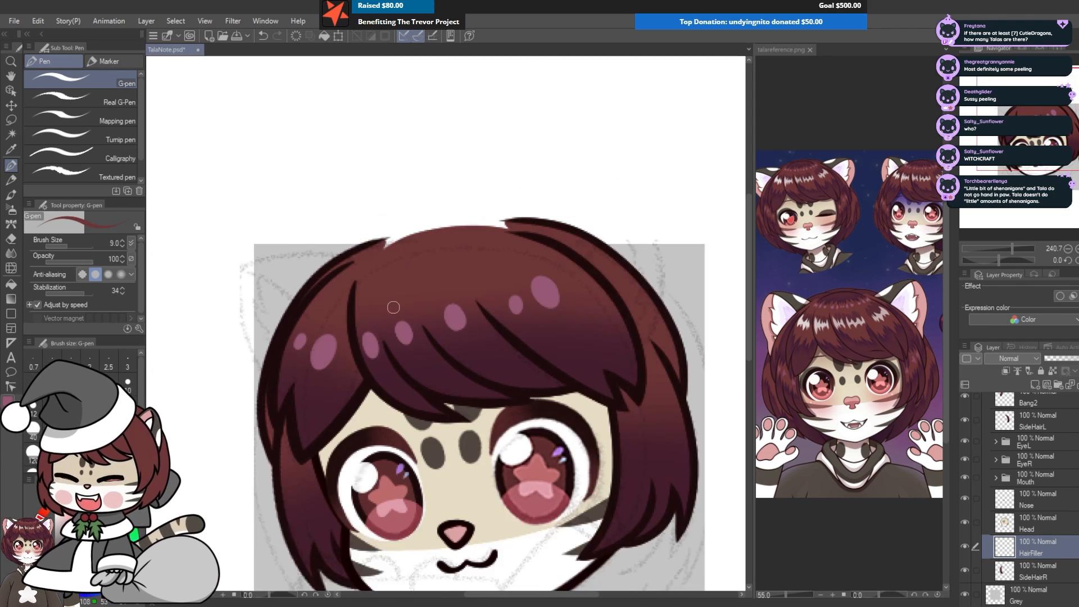
{"action": "scroll", "coordinate": [379, 295], "scroll_direction": "up", "scroll_amount": 4}
{"action": "left_click_drag", "start_coordinate": [371, 233], "coordinate": [571, 198]}
{"action": "key", "text": "g"}
{"action": "left_click", "coordinate": [440, 197]}
{"action": "scroll", "coordinate": [509, 239], "scroll_direction": "down", "scroll_amount": 12}
{"action": "scroll", "coordinate": [593, 301], "scroll_direction": "up", "scroll_amount": 10}
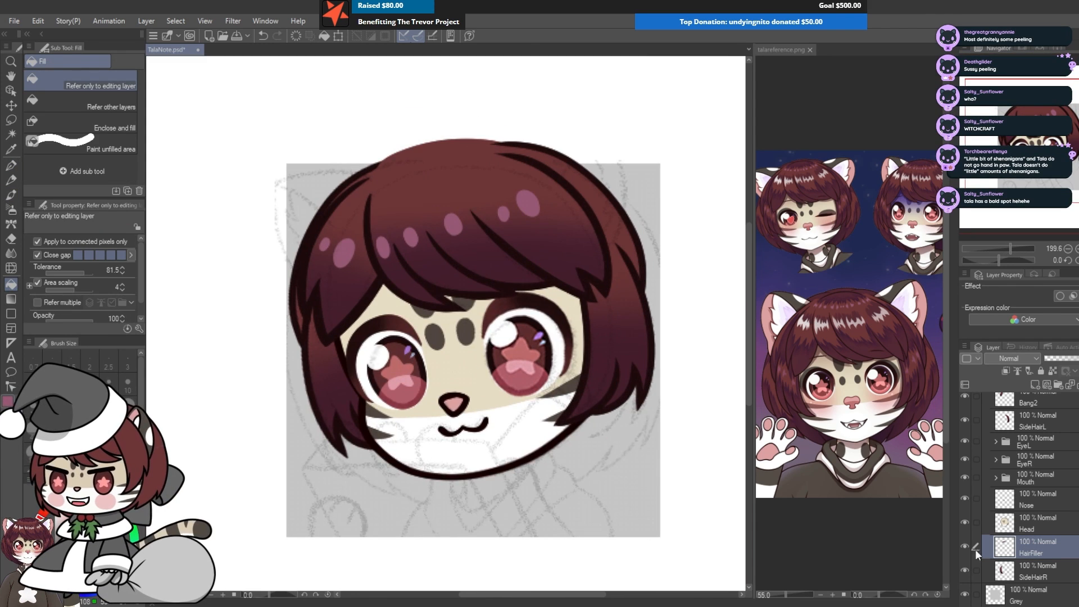
Step: Add two new layers named Ear between the Head and HairFiller layers
{"action": "left_click", "coordinate": [1039, 386]}
{"action": "double_click", "coordinate": [1038, 552]}
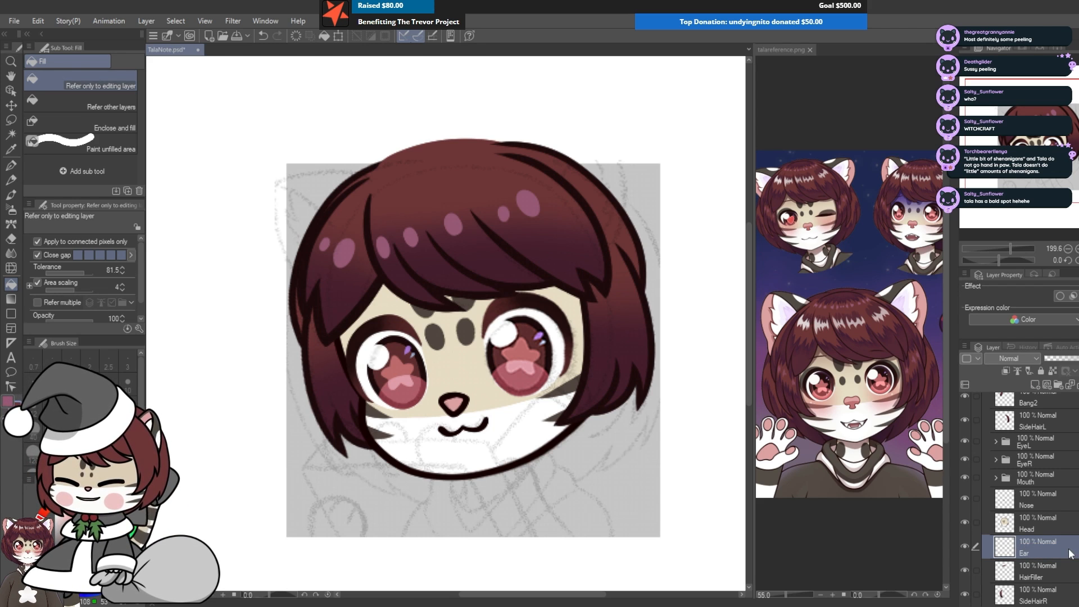
{"action": "left_click", "coordinate": [1035, 386]}
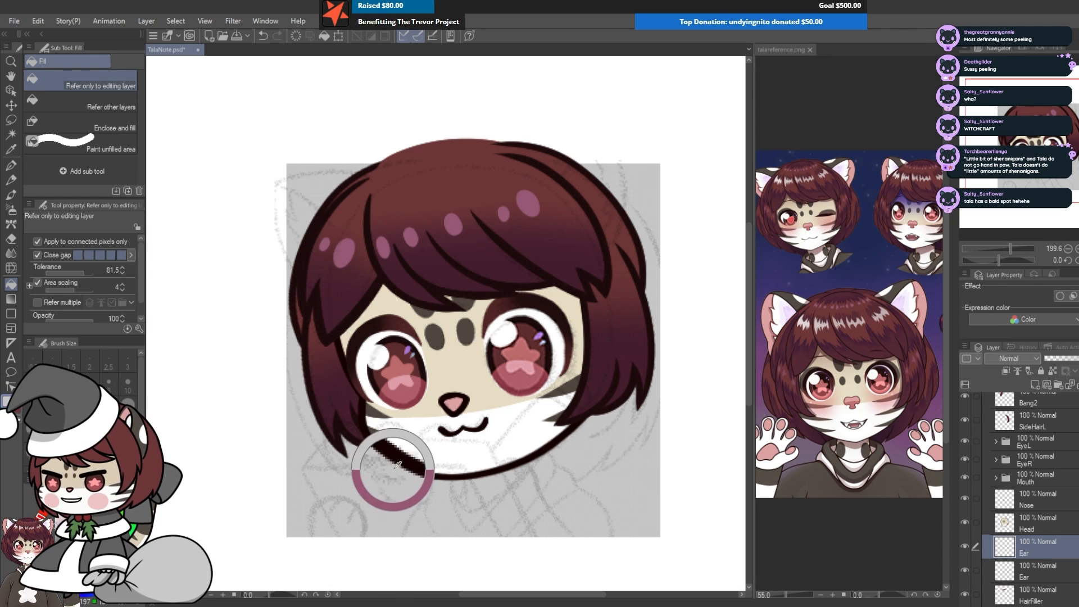
Step: Lower the opacity of the bangs, side hair and head layers to reveal the ear area underneath
{"action": "key", "text": "p"}
{"action": "left_click", "coordinate": [1061, 358]}
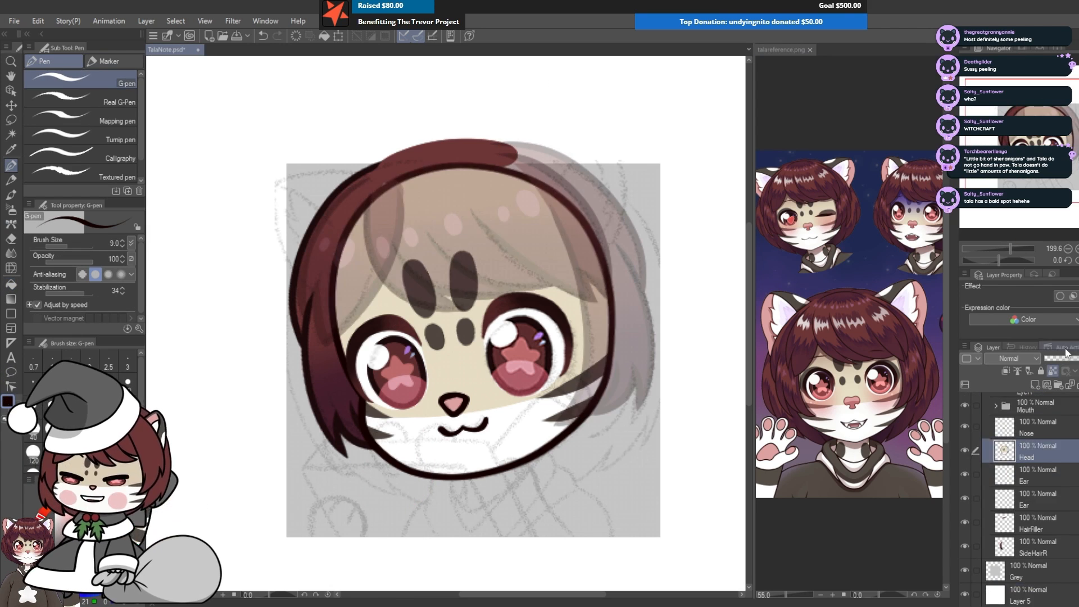
{"action": "left_click", "coordinate": [1061, 358]}
Step: Ink the dark outline of the character's ear at the upper right of the head on the Ear layer
{"action": "left_click", "coordinate": [1034, 521]}
{"action": "left_click_drag", "start_coordinate": [508, 211], "coordinate": [621, 295]}
{"action": "mouse_move", "coordinate": [576, 138]}
{"action": "left_mouse_down"}
{"action": "mouse_move", "coordinate": [534, 230]}
{"action": "mouse_move", "coordinate": [461, 255]}
{"action": "left_mouse_up"}
{"action": "scroll", "coordinate": [545, 157], "scroll_direction": "up", "scroll_amount": 3}
{"action": "scroll", "coordinate": [545, 225], "scroll_direction": "down", "scroll_amount": 1}
Step: Colour the ear with a pink interior, white fur tufts and dark grey markings
{"action": "left_click", "coordinate": [1004, 544]}
{"action": "key", "text": "g"}
{"action": "left_click", "coordinate": [486, 189]}
{"action": "key", "text": "p"}
{"action": "left_click_drag", "start_coordinate": [478, 185], "coordinate": [495, 450]}
{"action": "left_click", "coordinate": [1005, 570]}
{"action": "mouse_move", "coordinate": [455, 165]}
{"action": "left_mouse_down"}
{"action": "mouse_move", "coordinate": [494, 359]}
{"action": "mouse_move", "coordinate": [482, 467]}
{"action": "left_mouse_up"}
{"action": "mouse_move", "coordinate": [467, 203]}
{"action": "left_mouse_down"}
{"action": "mouse_move", "coordinate": [506, 262]}
{"action": "mouse_move", "coordinate": [506, 286]}
{"action": "left_mouse_up"}
{"action": "left_click", "coordinate": [1029, 594]}
{"action": "key", "text": "x"}
{"action": "mouse_move", "coordinate": [450, 191]}
{"action": "left_mouse_down"}
{"action": "mouse_move", "coordinate": [494, 433]}
{"action": "mouse_move", "coordinate": [427, 247]}
{"action": "left_mouse_up"}
{"action": "scroll", "coordinate": [502, 285], "scroll_direction": "down", "scroll_amount": 6}
{"action": "scroll", "coordinate": [510, 290], "scroll_direction": "up", "scroll_amount": 3}
Step: Flip the copied ear horizontally, place it on the opposite side of the head and rotate it to fit
{"action": "key", "text": "ctrl+t"}
{"action": "left_click", "coordinate": [490, 346]}
{"action": "left_click_drag", "start_coordinate": [520, 281], "coordinate": [372, 302]}
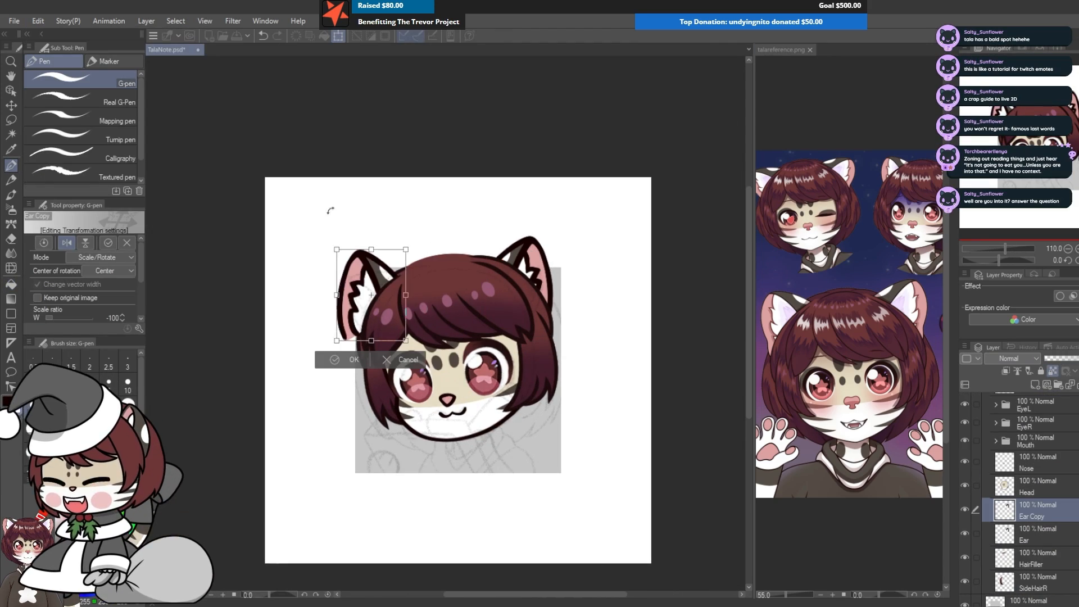
{"action": "left_click_drag", "start_coordinate": [330, 212], "coordinate": [323, 236]}
{"action": "key", "text": "Return"}
Step: Move the copied ear layer directly below SideHairR and rename it EarR
{"action": "left_click_drag", "start_coordinate": [1034, 509], "coordinate": [1034, 591]}
{"action": "key", "text": "k"}
{"action": "scroll", "coordinate": [492, 307], "scroll_direction": "down", "scroll_amount": 1}
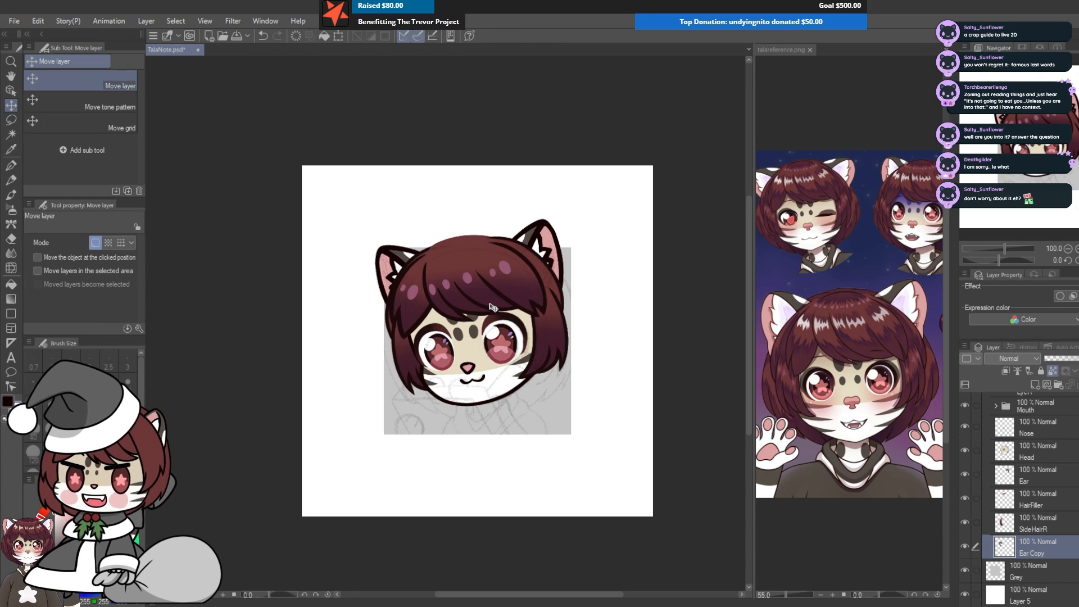
{"action": "scroll", "coordinate": [454, 442], "scroll_direction": "up", "scroll_amount": 4}
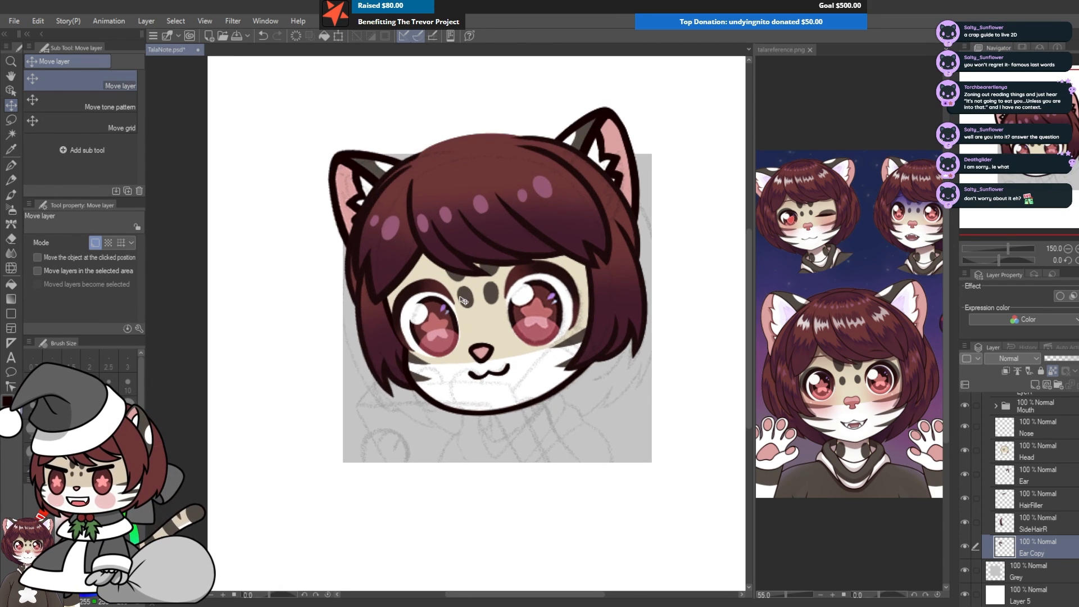
{"action": "scroll", "coordinate": [462, 302], "scroll_direction": "down", "scroll_amount": 1}
{"action": "scroll", "coordinate": [463, 302], "scroll_direction": "up", "scroll_amount": 1}
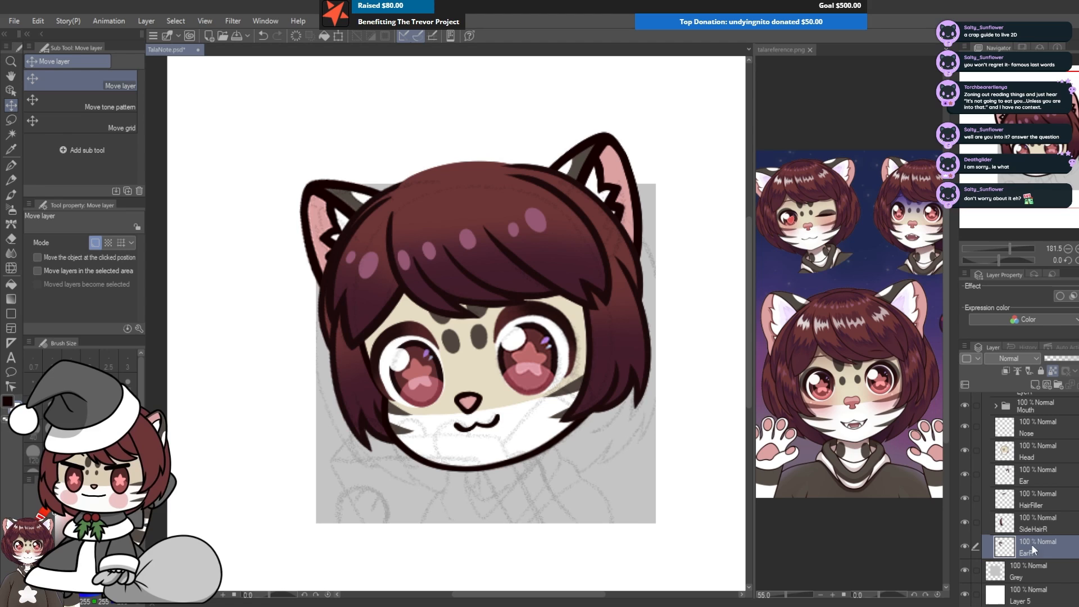
Step: Add a layer named BackHair below EarR, and lower the other TalaEmote layers to 17% opacity
{"action": "left_click", "coordinate": [1034, 385]}
{"action": "left_click_drag", "start_coordinate": [1037, 576], "coordinate": [1033, 594]}
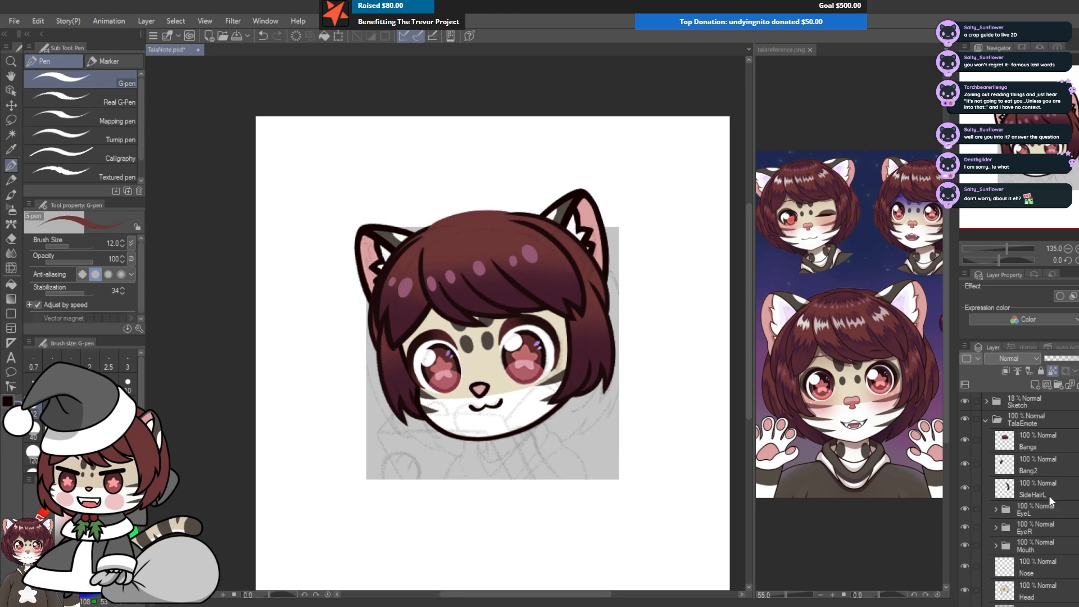
{"action": "left_click", "coordinate": [1057, 444], "text": "shift"}
{"action": "left_click_drag", "start_coordinate": [1066, 362], "coordinate": [1053, 363]}
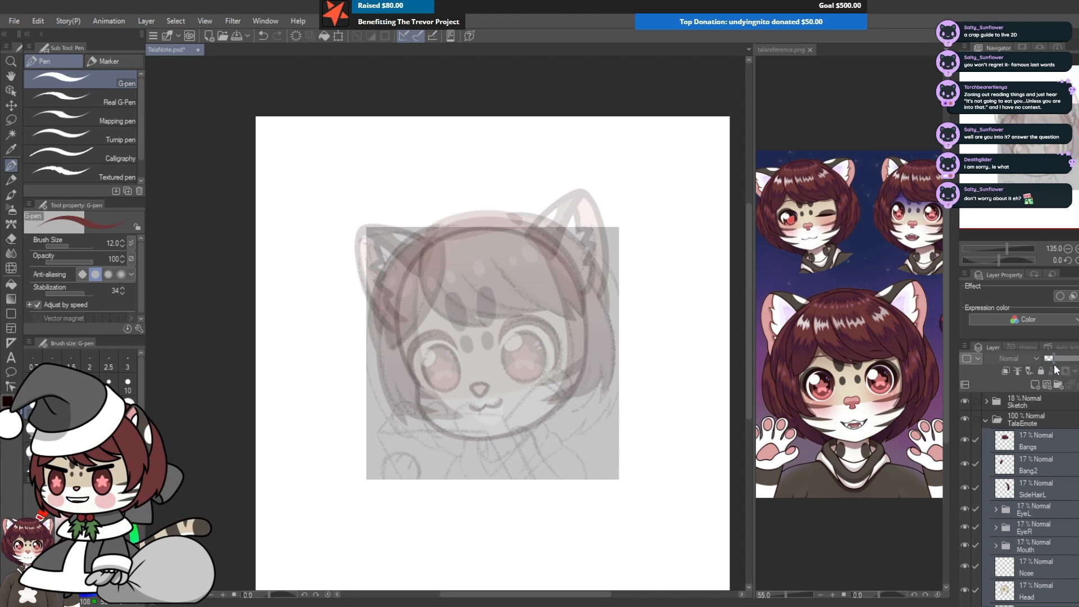
{"action": "scroll", "coordinate": [1058, 511], "scroll_direction": "down", "scroll_amount": 5}
{"action": "left_click", "coordinate": [1045, 546]}
Step: Ink the left half of the back hair as a thick dark curve ending in jagged strands below the chin
{"action": "scroll", "coordinate": [513, 392], "scroll_direction": "up", "scroll_amount": 2}
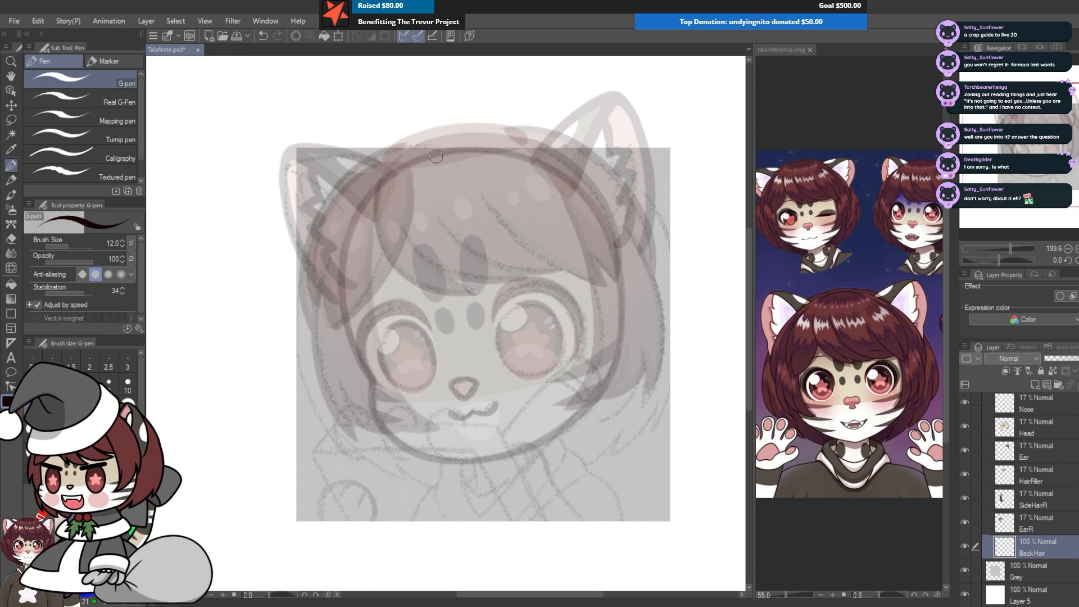
{"action": "mouse_move", "coordinate": [404, 139]}
{"action": "left_mouse_down"}
{"action": "mouse_move", "coordinate": [291, 288]}
{"action": "mouse_move", "coordinate": [303, 411]}
{"action": "left_mouse_up"}
{"action": "key", "text": "ctrl+z"}
{"action": "mouse_move", "coordinate": [430, 128]}
{"action": "left_mouse_down"}
{"action": "mouse_move", "coordinate": [369, 157]}
{"action": "mouse_move", "coordinate": [302, 393]}
{"action": "mouse_move", "coordinate": [349, 442]}
{"action": "mouse_move", "coordinate": [455, 478]}
{"action": "mouse_move", "coordinate": [432, 448]}
{"action": "mouse_move", "coordinate": [442, 449]}
{"action": "mouse_move", "coordinate": [494, 481]}
{"action": "left_mouse_up"}
{"action": "key", "text": "ctrl+z"}
{"action": "key", "text": "ctrl+z"}
{"action": "key", "text": "ctrl+z"}
{"action": "key", "text": "ctrl+z"}
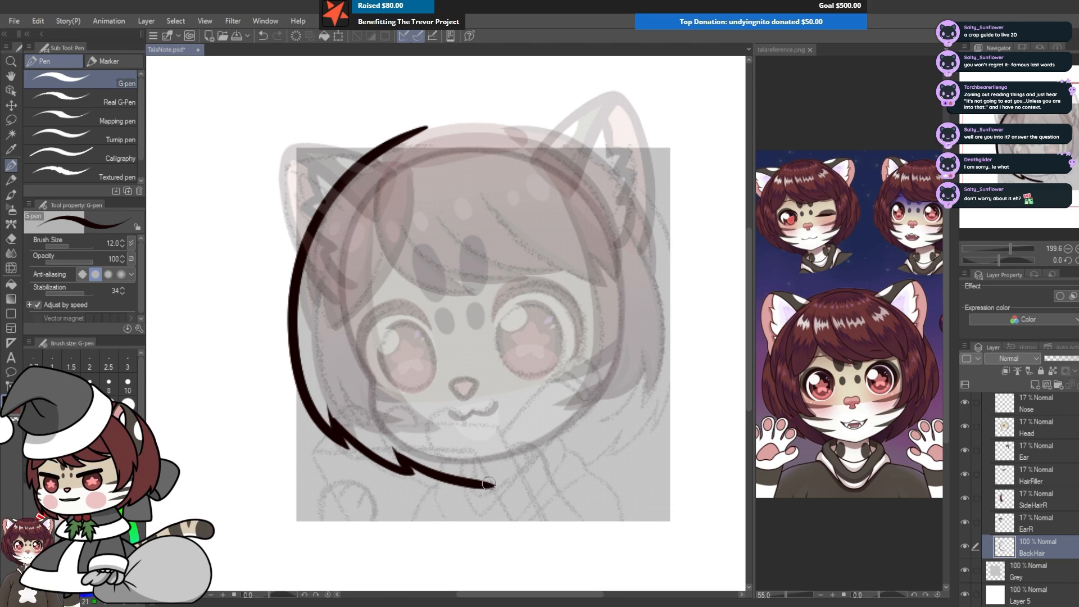
{"action": "key", "text": "ctrl+z"}
{"action": "left_click_drag", "start_coordinate": [416, 469], "coordinate": [475, 481]}
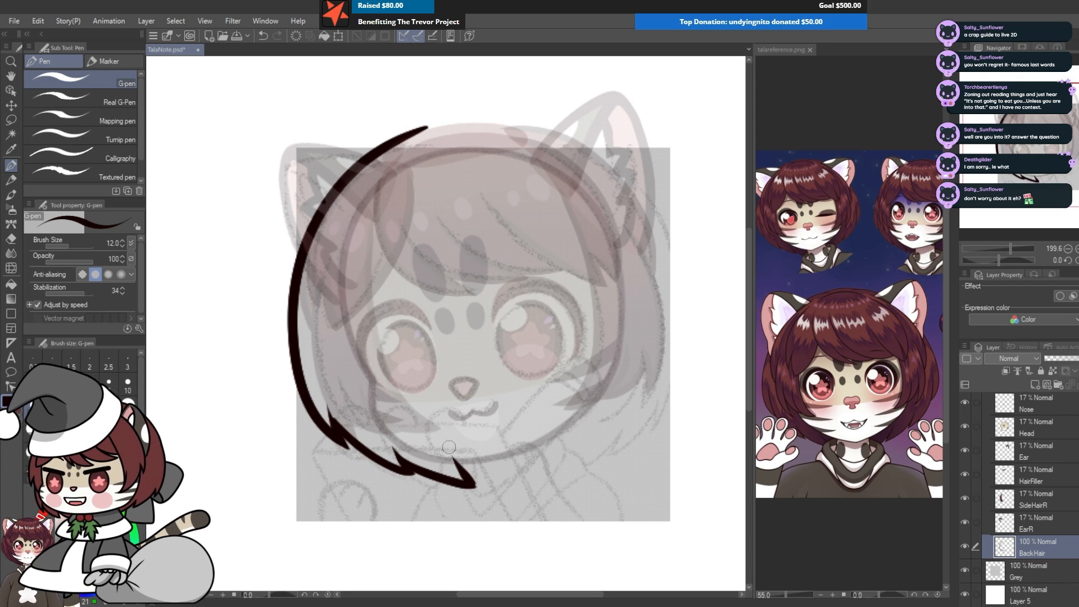
Step: Adjust the left back hair outline with a mesh transformation, pulling its lower edge slightly inward
{"action": "scroll", "coordinate": [446, 503], "scroll_direction": "up", "scroll_amount": 2}
{"action": "scroll", "coordinate": [445, 506], "scroll_direction": "up", "scroll_amount": 2}
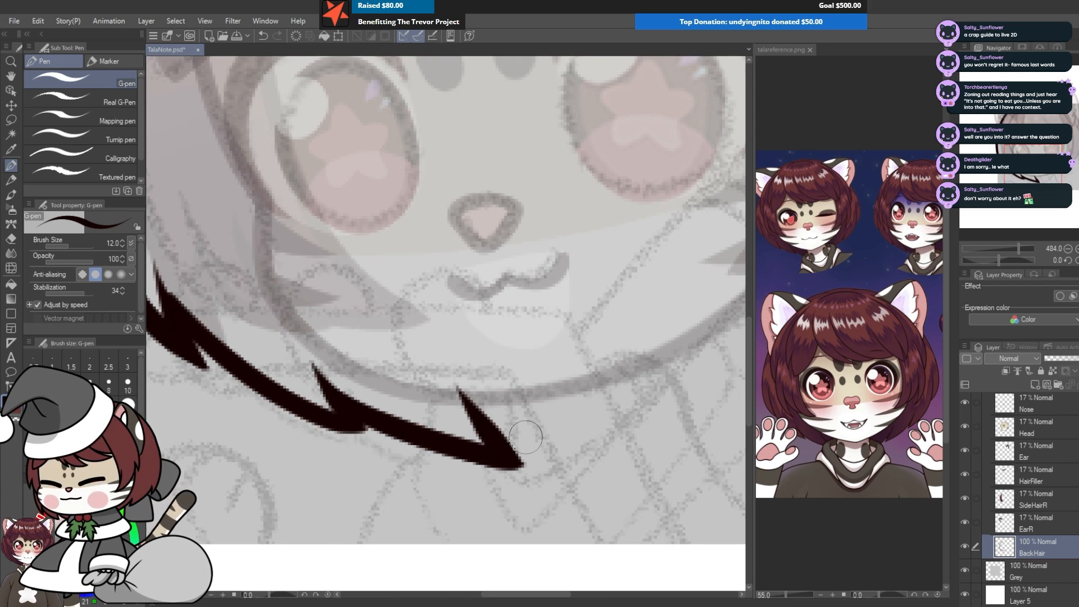
{"action": "scroll", "coordinate": [525, 436], "scroll_direction": "down", "scroll_amount": 6}
{"action": "scroll", "coordinate": [567, 474], "scroll_direction": "up", "scroll_amount": 2}
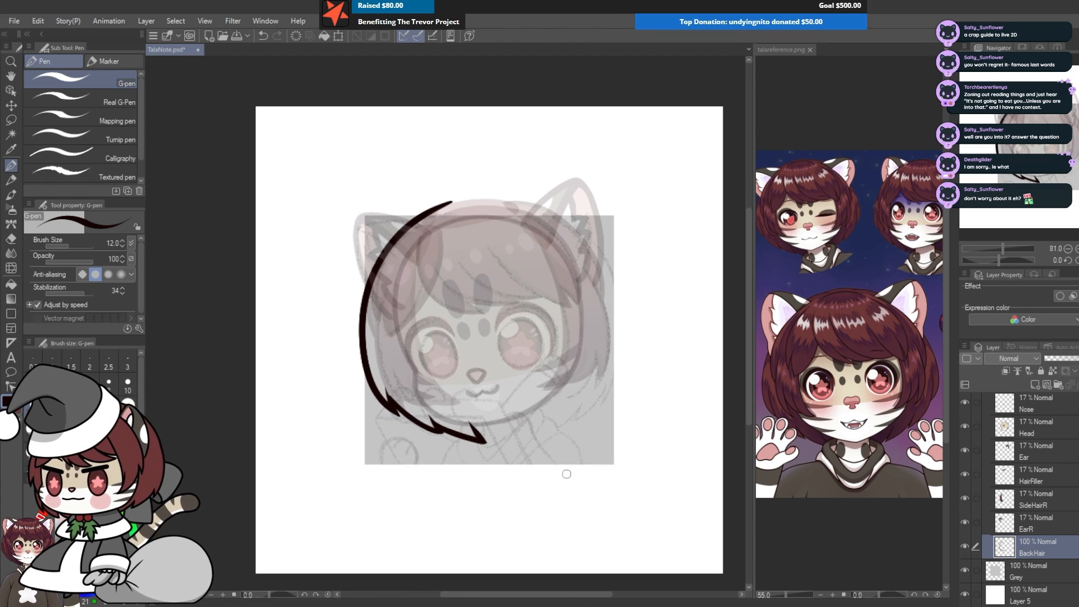
{"action": "scroll", "coordinate": [566, 473], "scroll_direction": "up", "scroll_amount": 2}
{"action": "left_click", "coordinate": [38, 21]}
{"action": "mouse_move", "coordinate": [109, 318]}
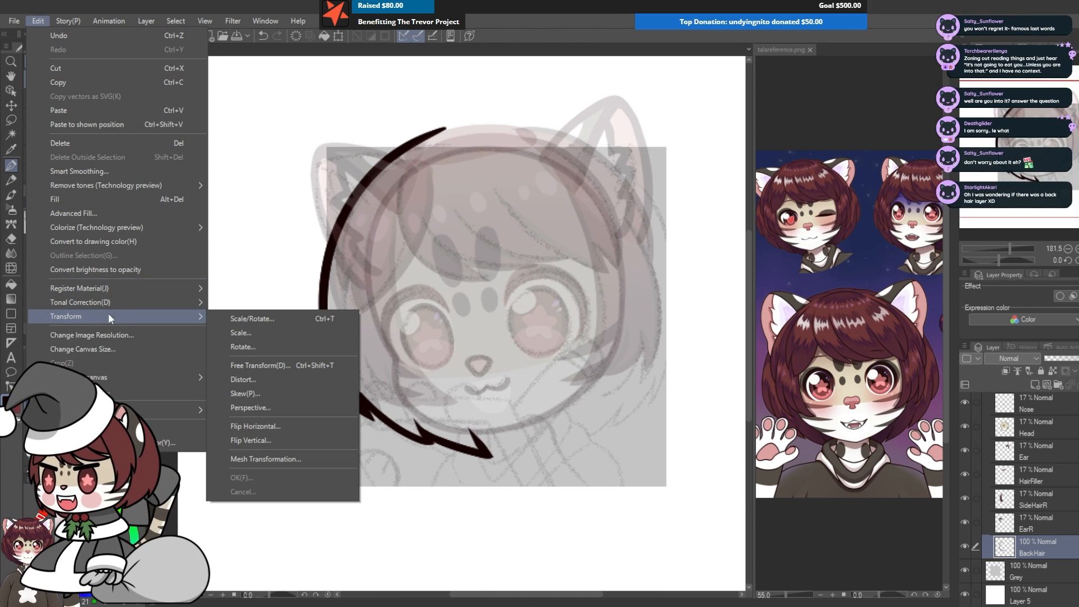
{"action": "left_click", "coordinate": [265, 459]}
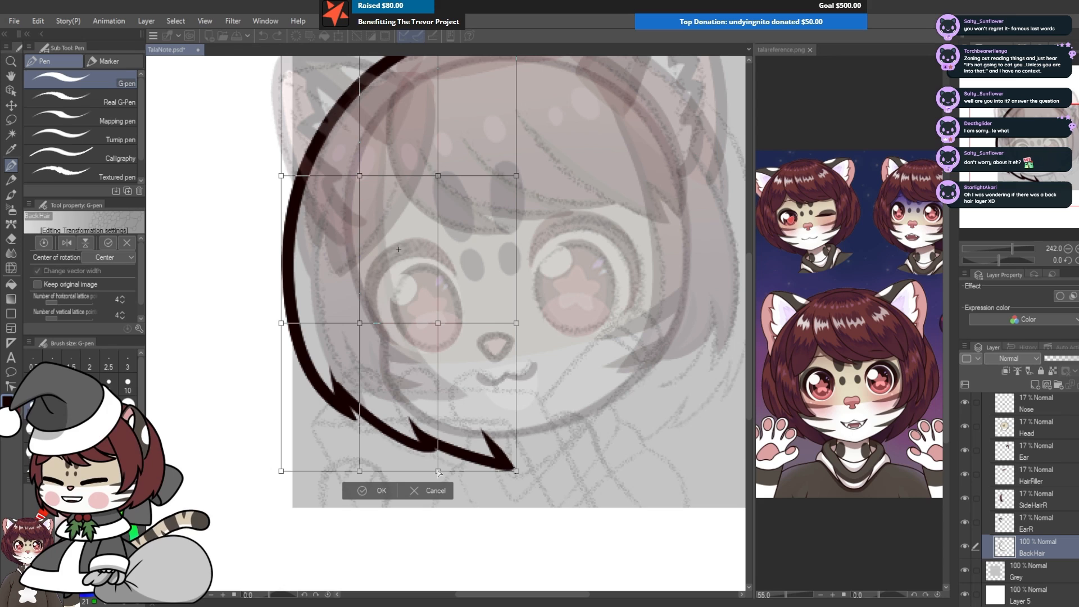
{"action": "mouse_move", "coordinate": [438, 471]}
{"action": "left_mouse_down"}
{"action": "mouse_move", "coordinate": [437, 480]}
{"action": "mouse_move", "coordinate": [414, 463]}
{"action": "mouse_move", "coordinate": [422, 465]}
{"action": "left_mouse_up"}
{"action": "key", "text": "Return"}
Step: Redraw the line into the middle strand tip along the lower edge of the back hair
{"action": "scroll", "coordinate": [440, 449], "scroll_direction": "up", "scroll_amount": 3}
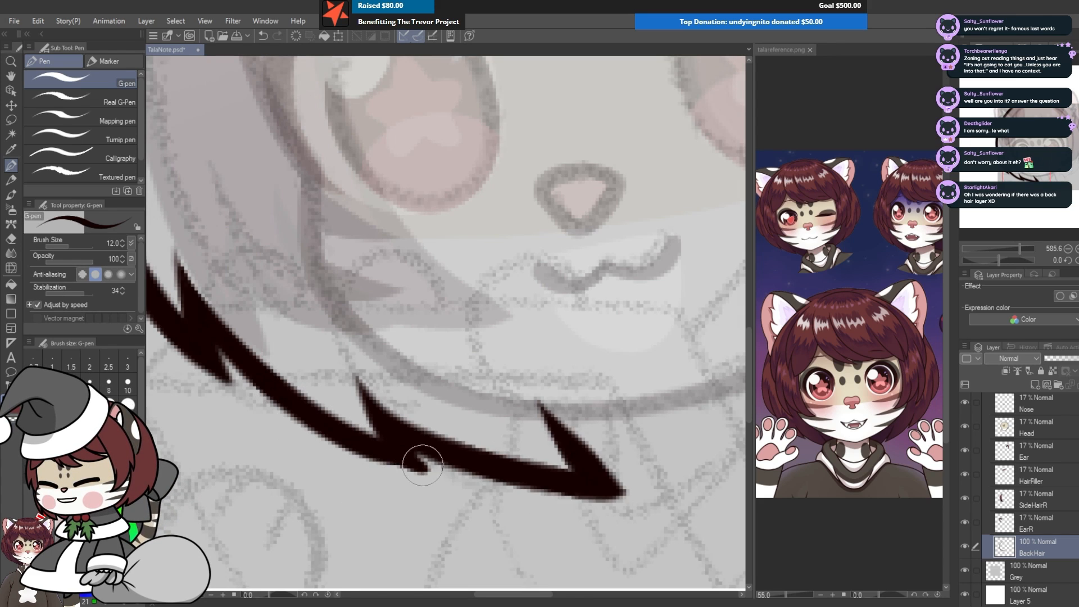
{"action": "key", "text": "ctrl+z"}
{"action": "left_click_drag", "start_coordinate": [343, 436], "coordinate": [420, 467]}
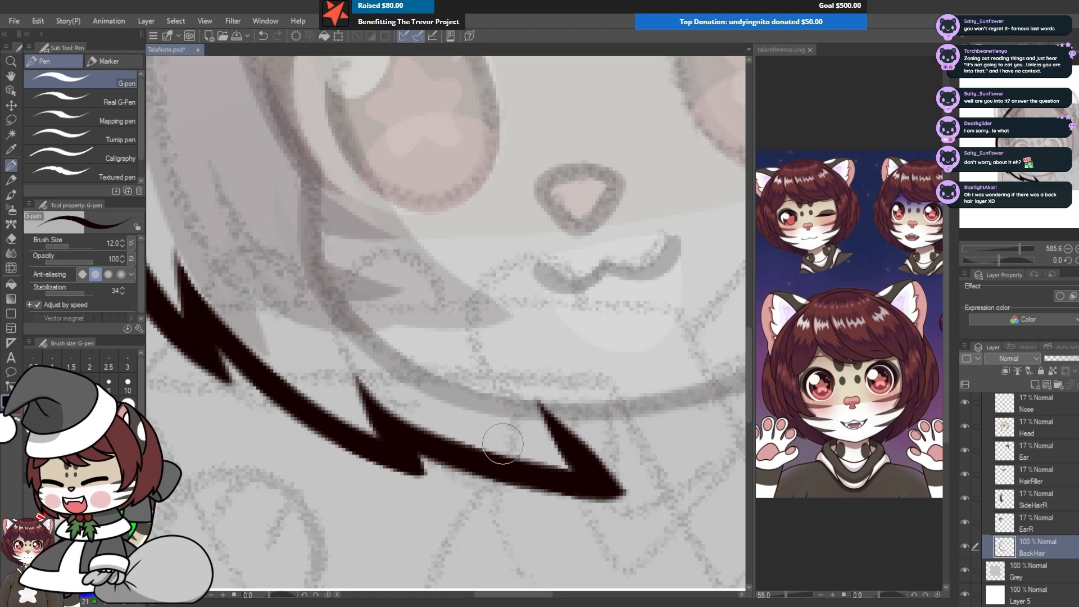
{"action": "scroll", "coordinate": [480, 370], "scroll_direction": "down", "scroll_amount": 2}
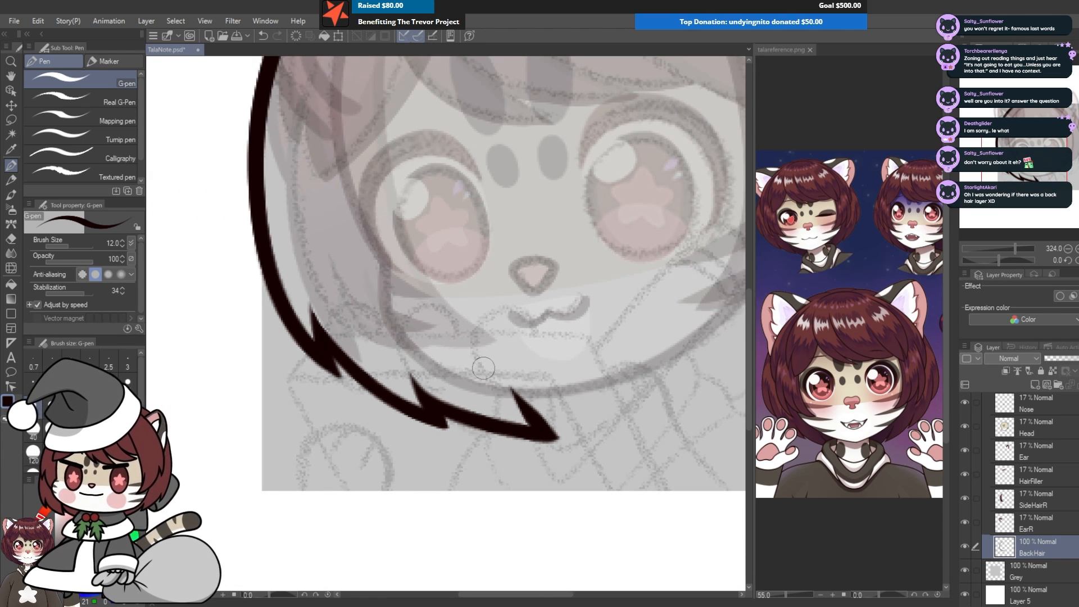
{"action": "scroll", "coordinate": [483, 368], "scroll_direction": "down", "scroll_amount": 4}
{"action": "scroll", "coordinate": [321, 270], "scroll_direction": "up", "scroll_amount": 4}
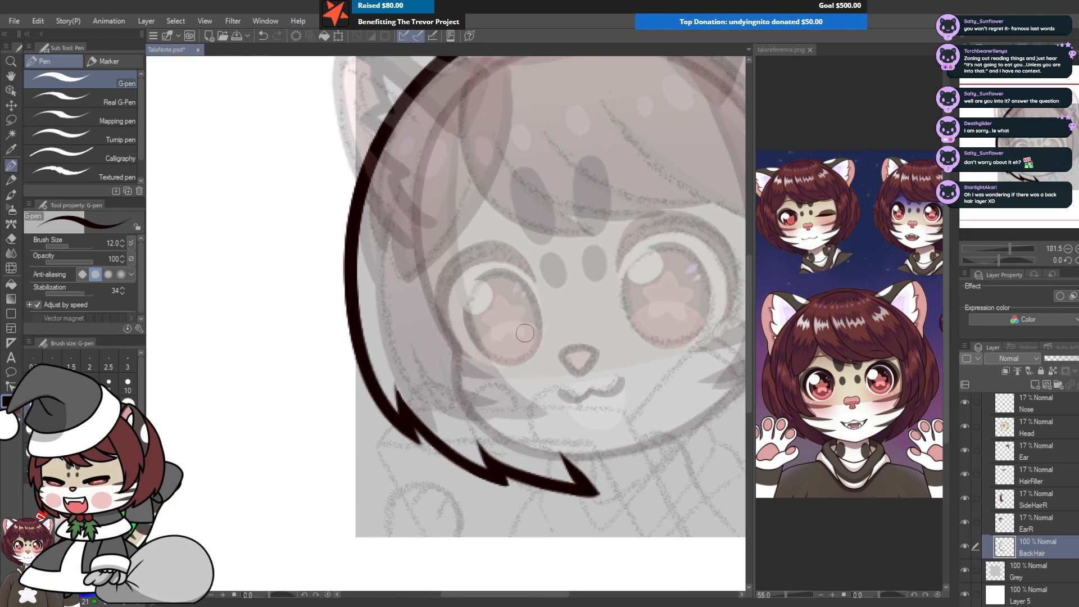
{"action": "scroll", "coordinate": [525, 334], "scroll_direction": "up", "scroll_amount": 1}
{"action": "scroll", "coordinate": [464, 332], "scroll_direction": "down", "scroll_amount": 2}
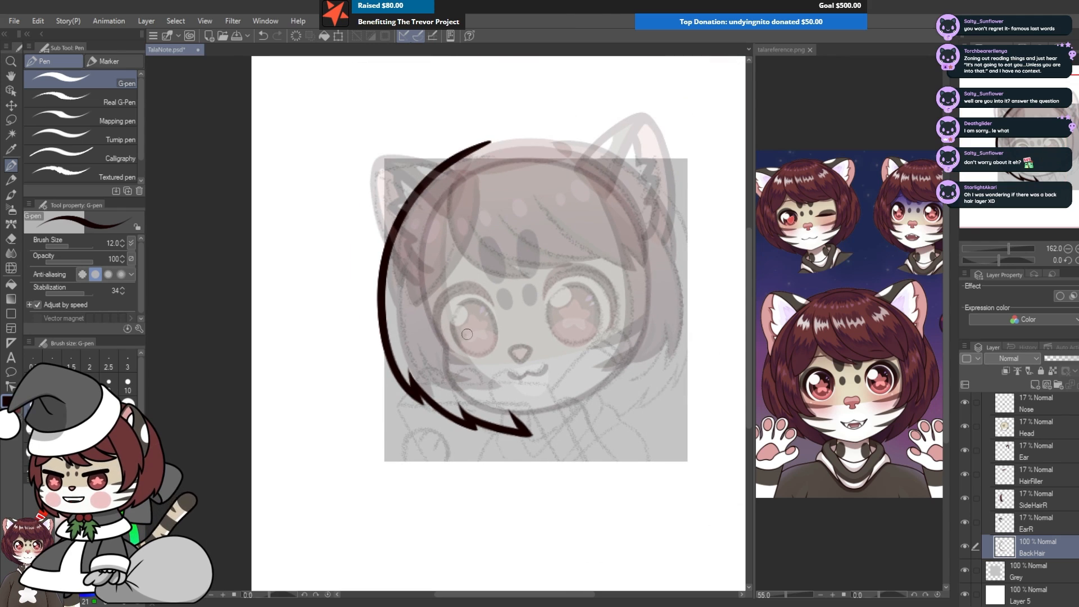
{"action": "scroll", "coordinate": [526, 349], "scroll_direction": "up", "scroll_amount": 2}
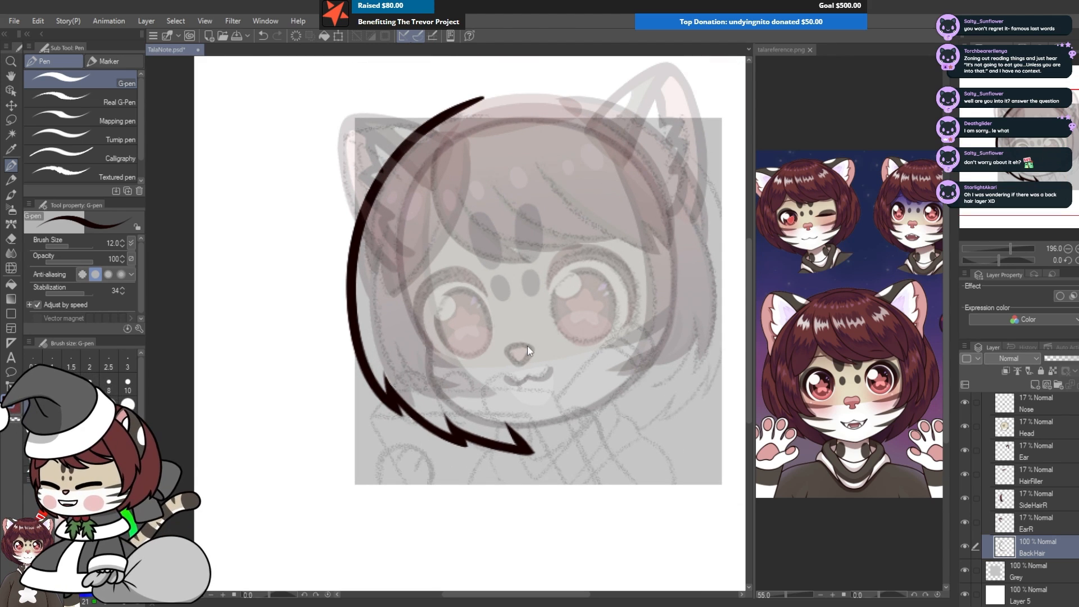
Step: Duplicate the back hair outline, flip it horizontally, fit it to the opposite side and merge it into BackHair
{"action": "key", "text": "ctrl+c"}
{"action": "key", "text": "ctrl+v"}
{"action": "scroll", "coordinate": [449, 316], "scroll_direction": "down", "scroll_amount": 1}
{"action": "left_click", "coordinate": [37, 21]}
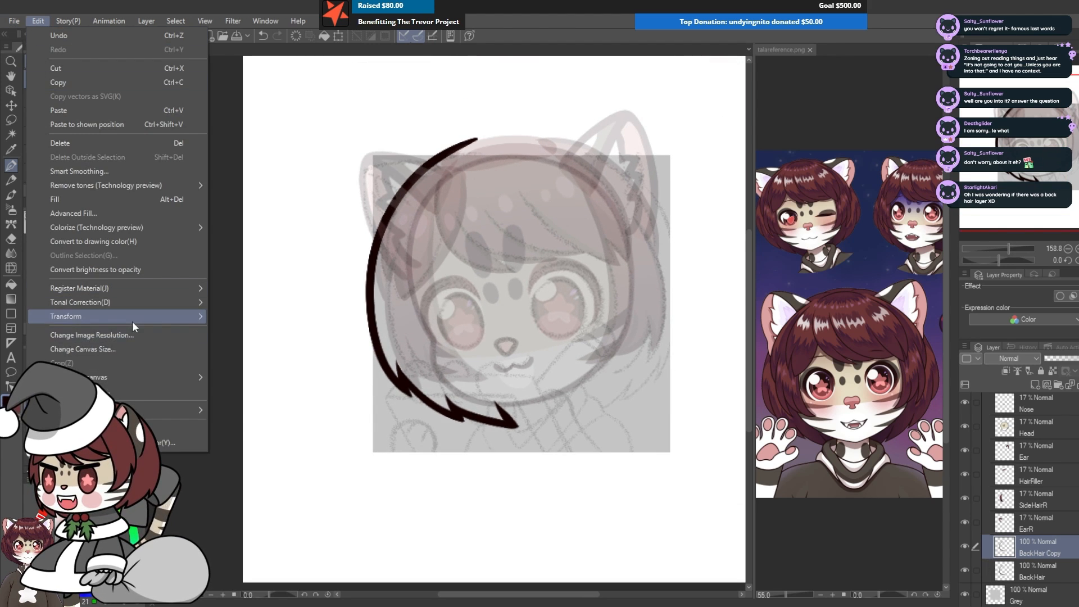
{"action": "mouse_move", "coordinate": [132, 316]}
{"action": "left_click", "coordinate": [270, 427]}
{"action": "left_click_drag", "start_coordinate": [486, 255], "coordinate": [645, 253]}
{"action": "left_click_drag", "start_coordinate": [713, 120], "coordinate": [691, 106]}
{"action": "left_click_drag", "start_coordinate": [638, 214], "coordinate": [628, 204]}
{"action": "key", "text": "Return"}
{"action": "scroll", "coordinate": [484, 105], "scroll_direction": "up", "scroll_amount": 5}
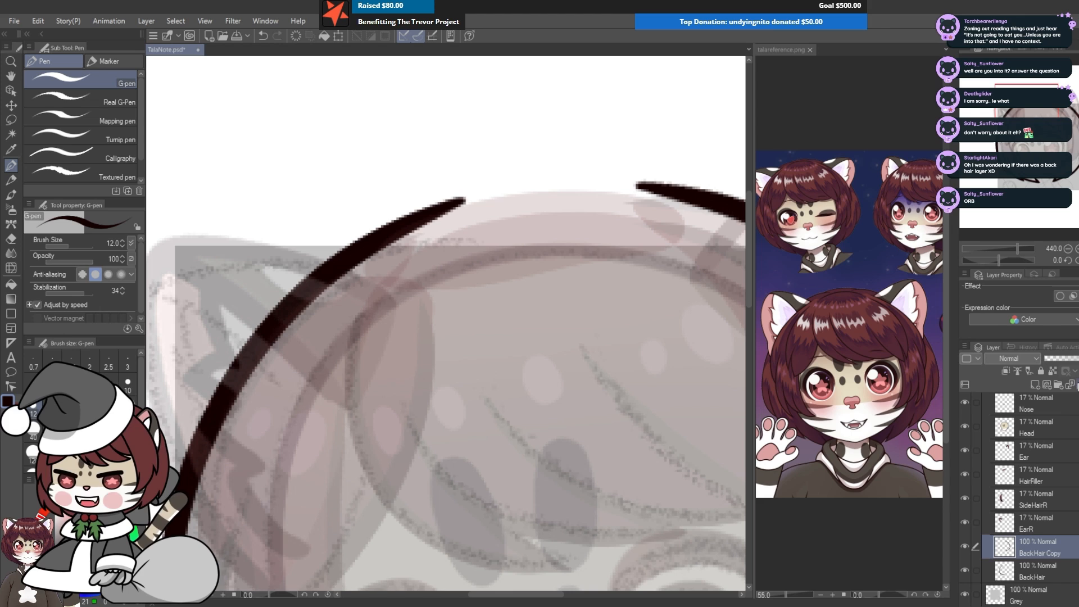
{"action": "key", "text": "ctrl+e"}
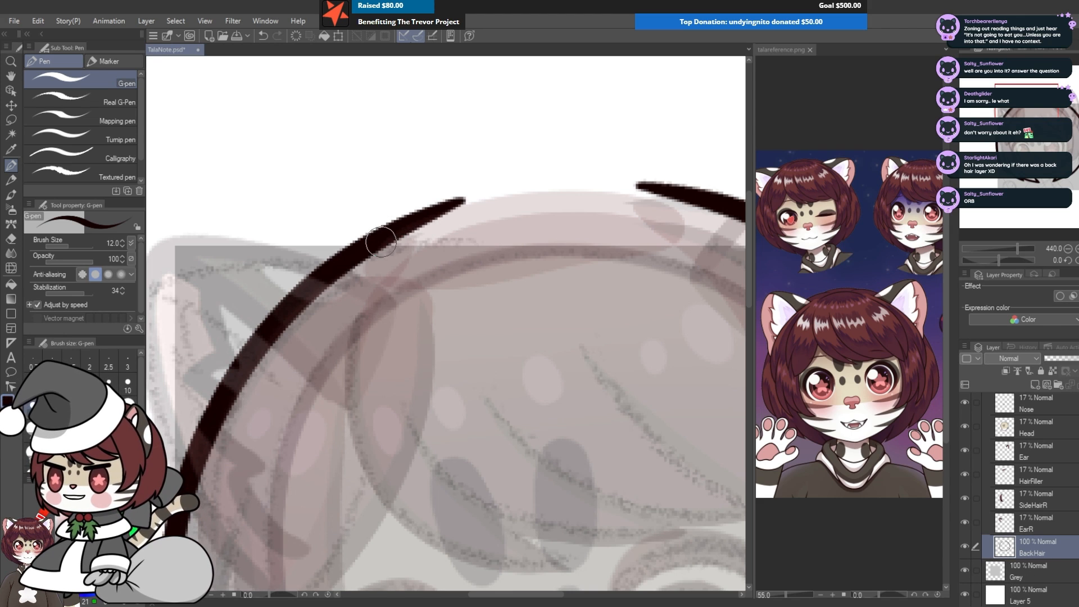
Step: Try strokes across the top of the head to connect the two back hair halves, and undo them
{"action": "mouse_move", "coordinate": [381, 240]}
{"action": "left_mouse_down"}
{"action": "mouse_move", "coordinate": [446, 193]}
{"action": "mouse_move", "coordinate": [623, 170]}
{"action": "mouse_move", "coordinate": [674, 196]}
{"action": "left_mouse_up"}
{"action": "key", "text": "ctrl+z"}
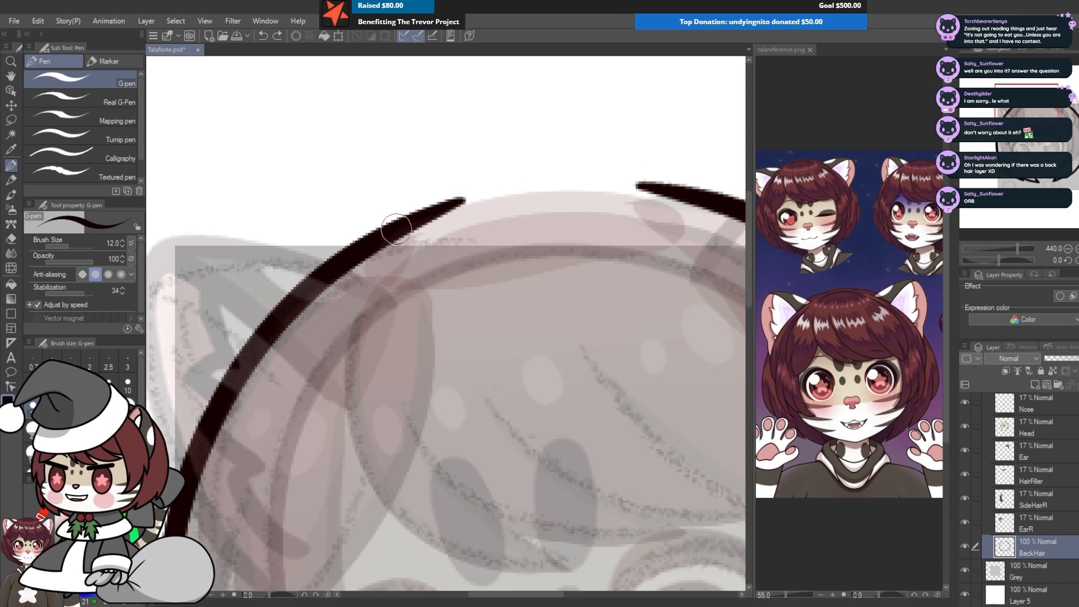
{"action": "mouse_move", "coordinate": [396, 228]}
{"action": "left_mouse_down"}
{"action": "mouse_move", "coordinate": [434, 193]}
{"action": "mouse_move", "coordinate": [554, 157]}
{"action": "mouse_move", "coordinate": [722, 198]}
{"action": "left_mouse_up"}
{"action": "key", "text": "ctrl+z"}
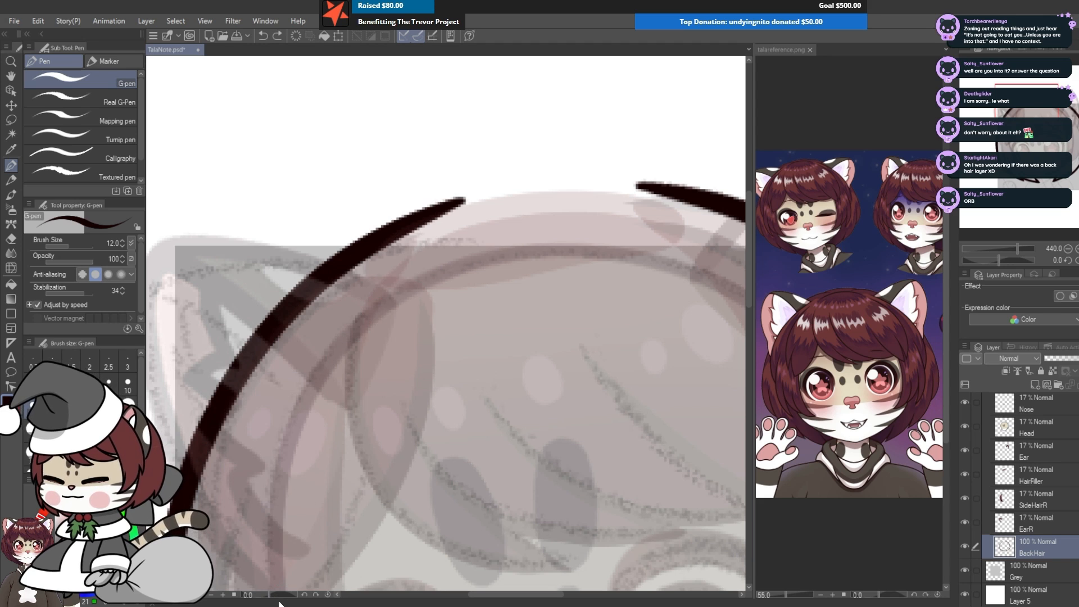
Step: Rotate the canvas to -51.4° and draw a dark curve joining the two back hair halves
{"action": "left_click_drag", "start_coordinate": [271, 599], "coordinate": [259, 599]}
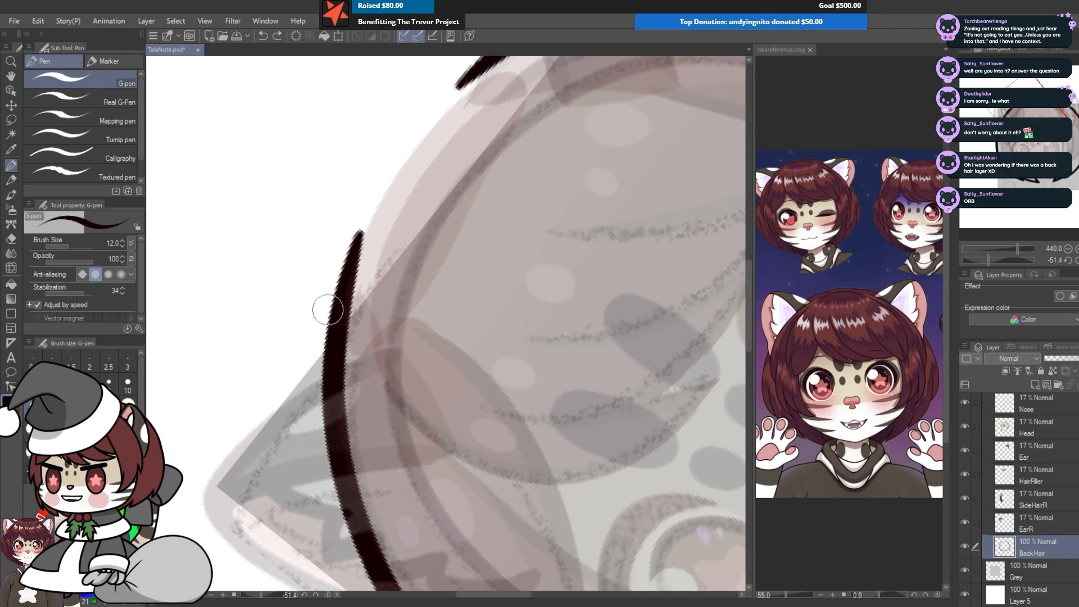
{"action": "mouse_move", "coordinate": [329, 314]}
{"action": "left_mouse_down"}
{"action": "mouse_move", "coordinate": [345, 188]}
{"action": "mouse_move", "coordinate": [463, 66]}
{"action": "mouse_move", "coordinate": [504, 59]}
{"action": "left_mouse_up"}
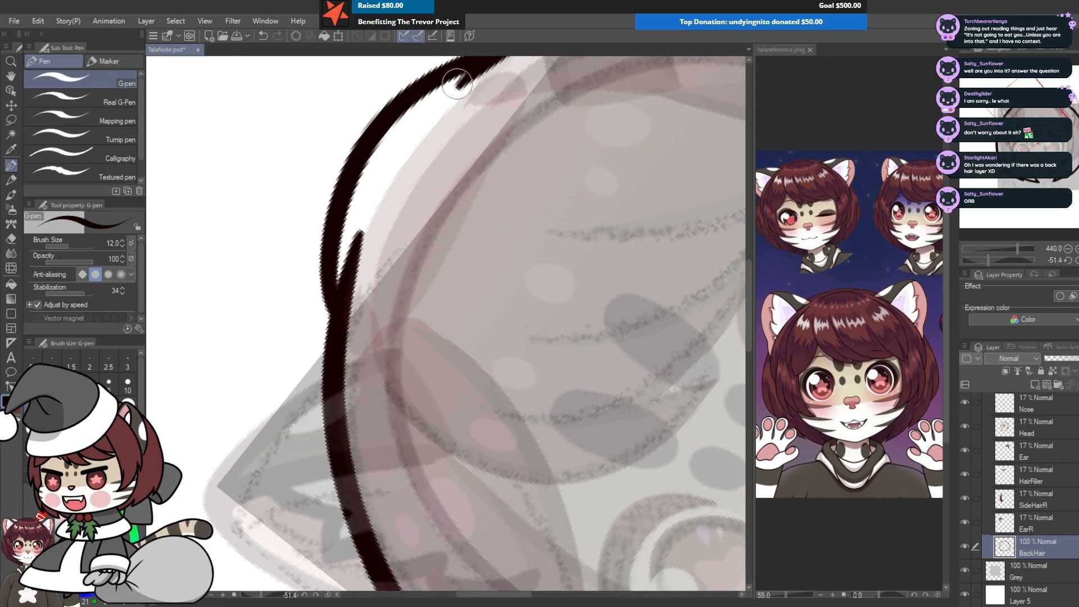
{"action": "scroll", "coordinate": [443, 214], "scroll_direction": "down", "scroll_amount": 5}
{"action": "scroll", "coordinate": [427, 178], "scroll_direction": "up", "scroll_amount": 5}
{"action": "key", "text": "ctrl+z"}
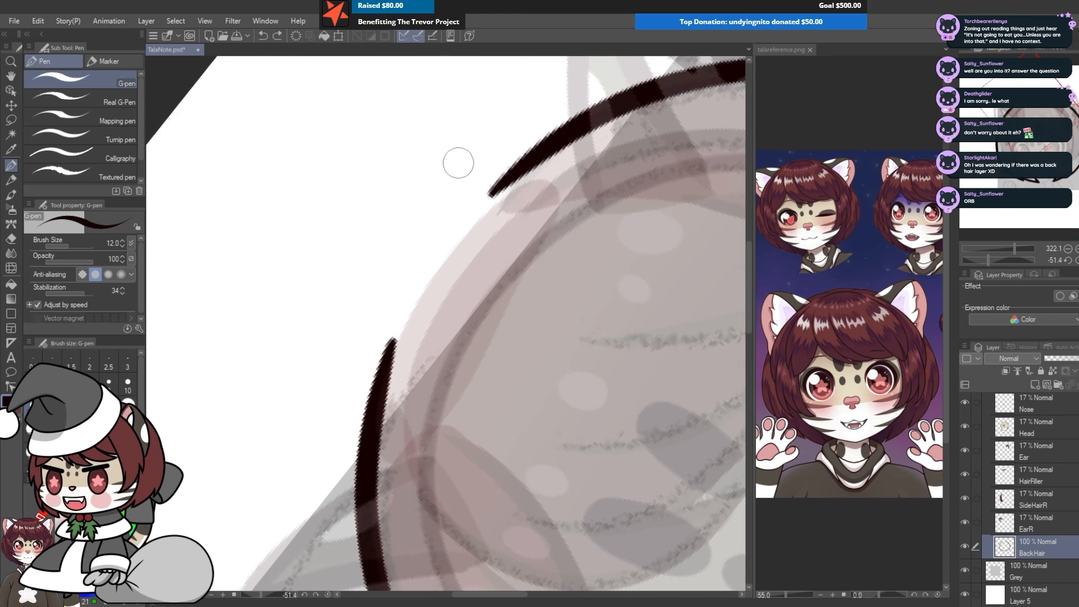
{"action": "mouse_move", "coordinate": [370, 447]}
{"action": "left_mouse_down"}
{"action": "mouse_move", "coordinate": [394, 342]}
{"action": "mouse_move", "coordinate": [562, 147]}
{"action": "left_mouse_up"}
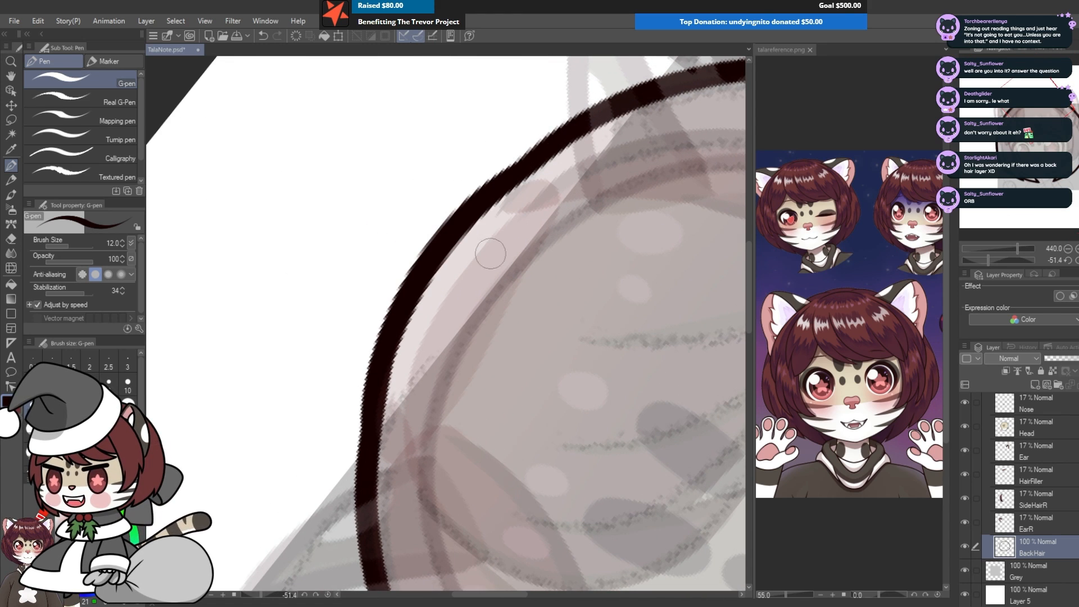
Step: Redraw and smooth the joining curve at the top of the back hair, and reset the canvas rotation
{"action": "key", "text": "ctrl+z"}
{"action": "mouse_move", "coordinate": [369, 434]}
{"action": "left_mouse_down"}
{"action": "mouse_move", "coordinate": [444, 247]}
{"action": "mouse_move", "coordinate": [585, 133]}
{"action": "mouse_move", "coordinate": [472, 210]}
{"action": "mouse_move", "coordinate": [378, 441]}
{"action": "mouse_move", "coordinate": [398, 325]}
{"action": "left_mouse_up"}
{"action": "key", "text": "ctrl+z"}
{"action": "key", "text": "ctrl+z"}
{"action": "left_click_drag", "start_coordinate": [368, 470], "coordinate": [388, 330]}
{"action": "key", "text": "ctrl+z"}
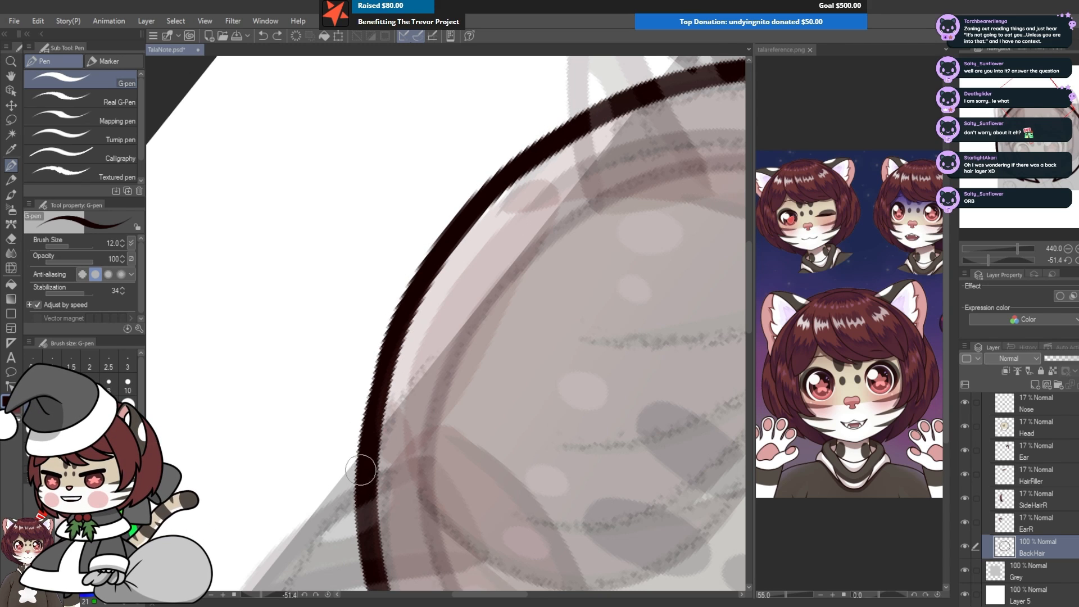
{"action": "left_click_drag", "start_coordinate": [361, 470], "coordinate": [406, 315]}
{"action": "key", "text": "ctrl+0"}
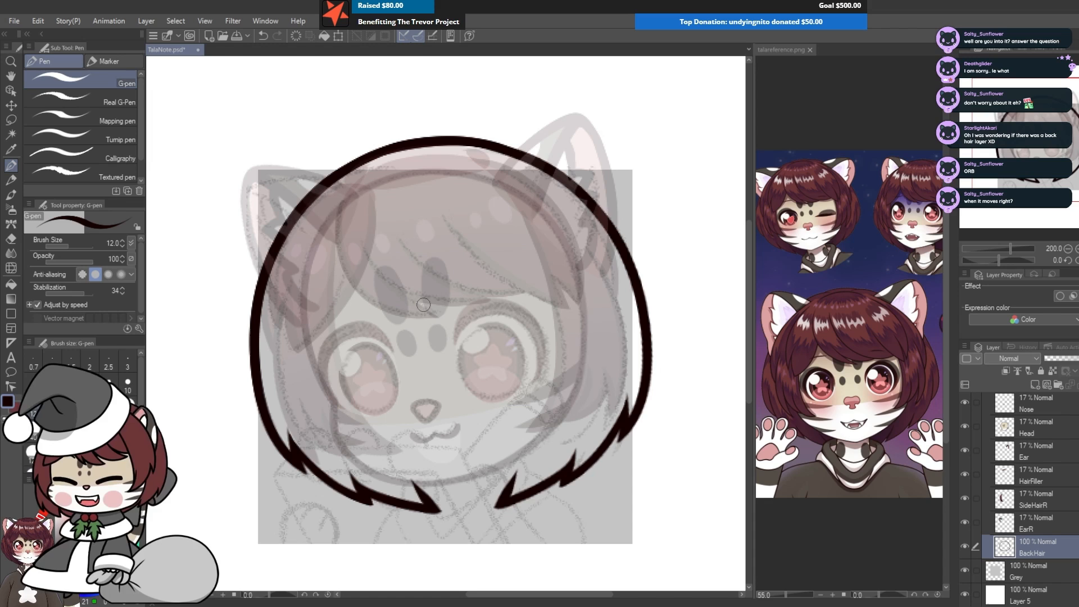
Step: Sketch a rough downward arrow and a line near the top of the head, and undo them
{"action": "left_click_drag", "start_coordinate": [428, 238], "coordinate": [413, 387]}
{"action": "left_click_drag", "start_coordinate": [382, 340], "coordinate": [425, 351]}
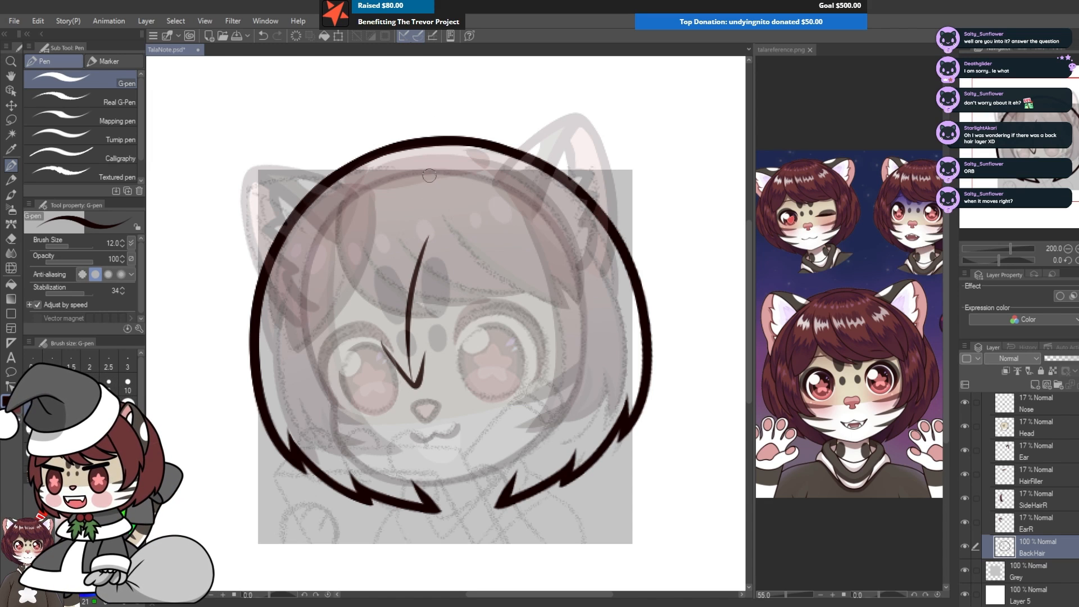
{"action": "left_click_drag", "start_coordinate": [428, 172], "coordinate": [526, 189]}
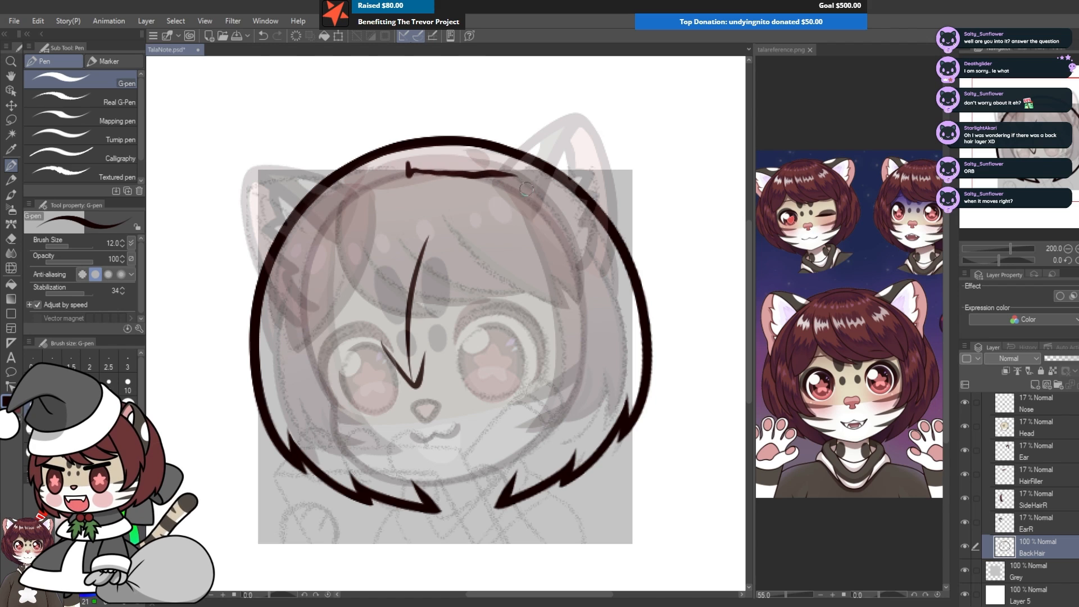
{"action": "key", "text": "ctrl+z"}
{"action": "key", "text": "ctrl+z"}
{"action": "key", "text": "ctrl+z"}
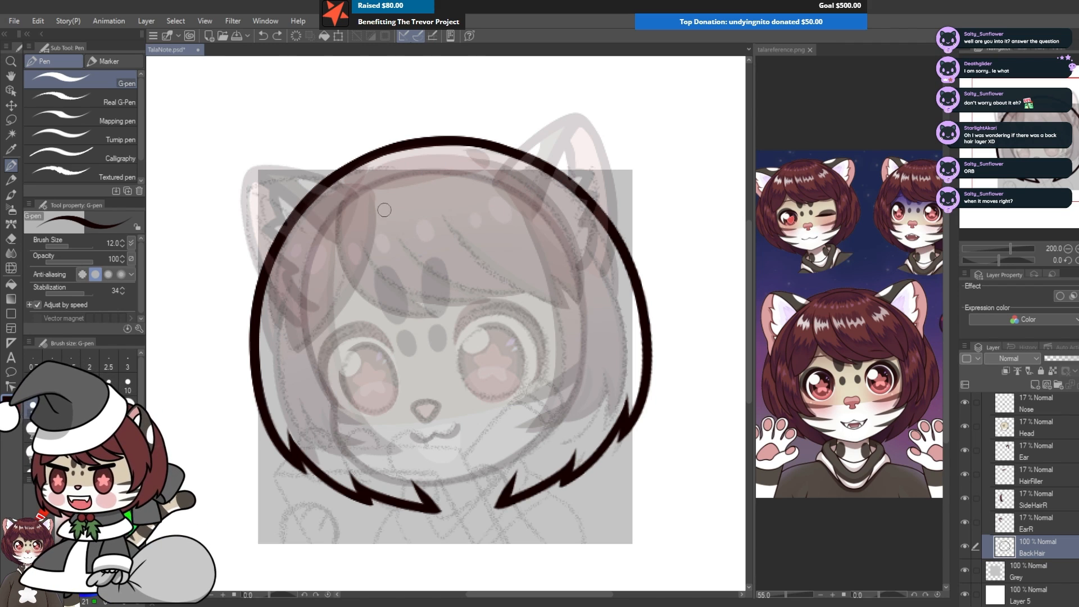
Step: Outline the open bottom of the back hair and fill it dark red on a new layer beneath the BackHair line art
{"action": "mouse_move", "coordinate": [504, 106]}
{"action": "left_mouse_down"}
{"action": "mouse_move", "coordinate": [589, 150]}
{"action": "mouse_move", "coordinate": [415, 210]}
{"action": "mouse_move", "coordinate": [310, 145]}
{"action": "mouse_move", "coordinate": [569, 121]}
{"action": "left_mouse_up"}
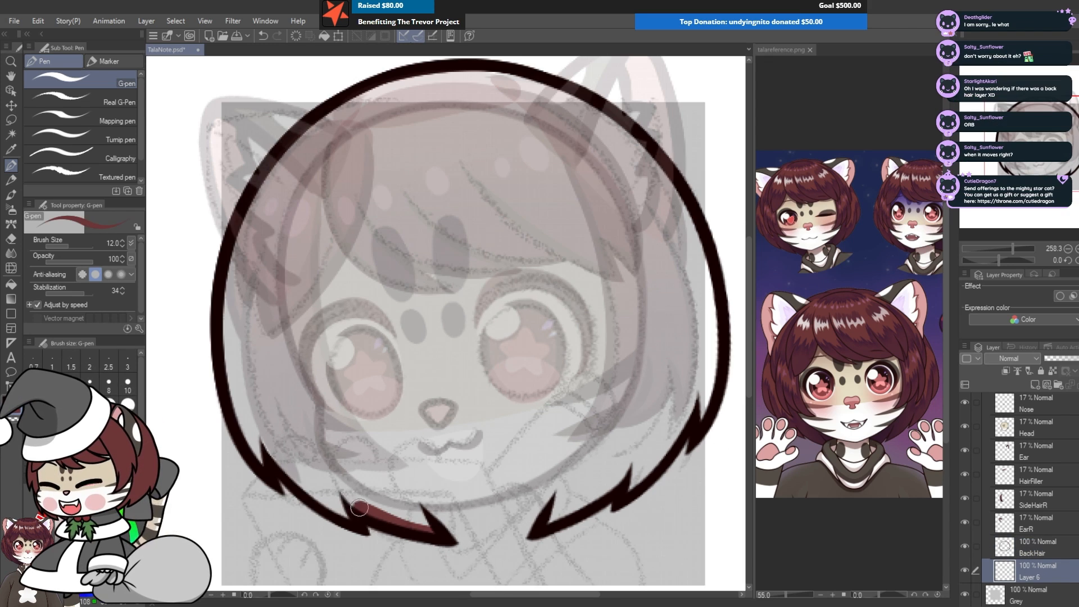
{"action": "mouse_move", "coordinate": [368, 517]}
{"action": "left_mouse_down"}
{"action": "mouse_move", "coordinate": [348, 93]}
{"action": "mouse_move", "coordinate": [703, 422]}
{"action": "left_mouse_up"}
{"action": "left_click_drag", "start_coordinate": [458, 527], "coordinate": [427, 509]}
{"action": "key", "text": "g"}
{"action": "left_click", "coordinate": [535, 234]}
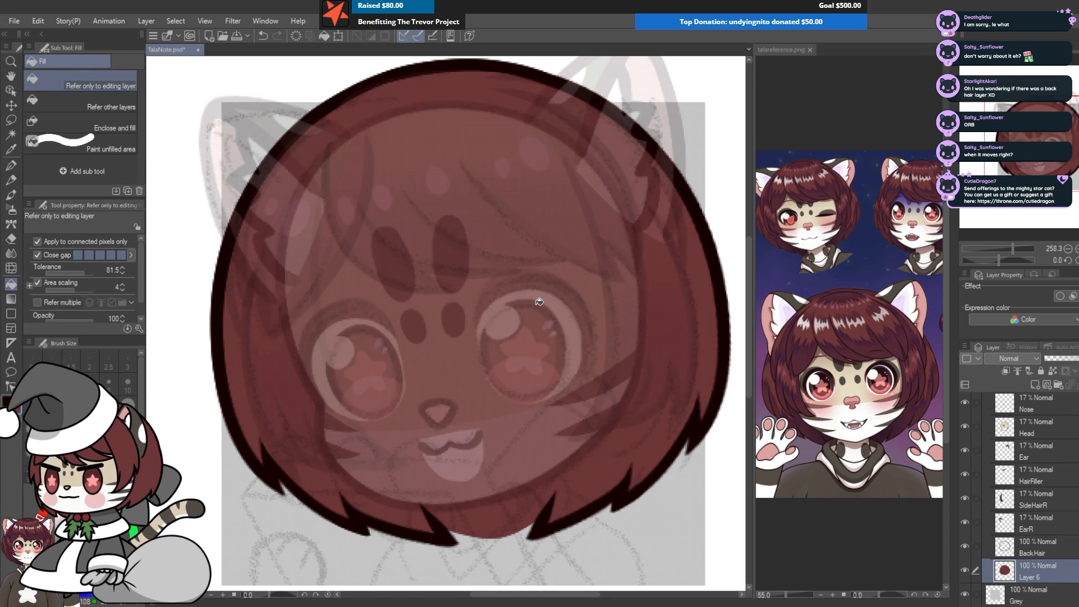
{"action": "scroll", "coordinate": [535, 234], "scroll_direction": "down", "scroll_amount": 1}
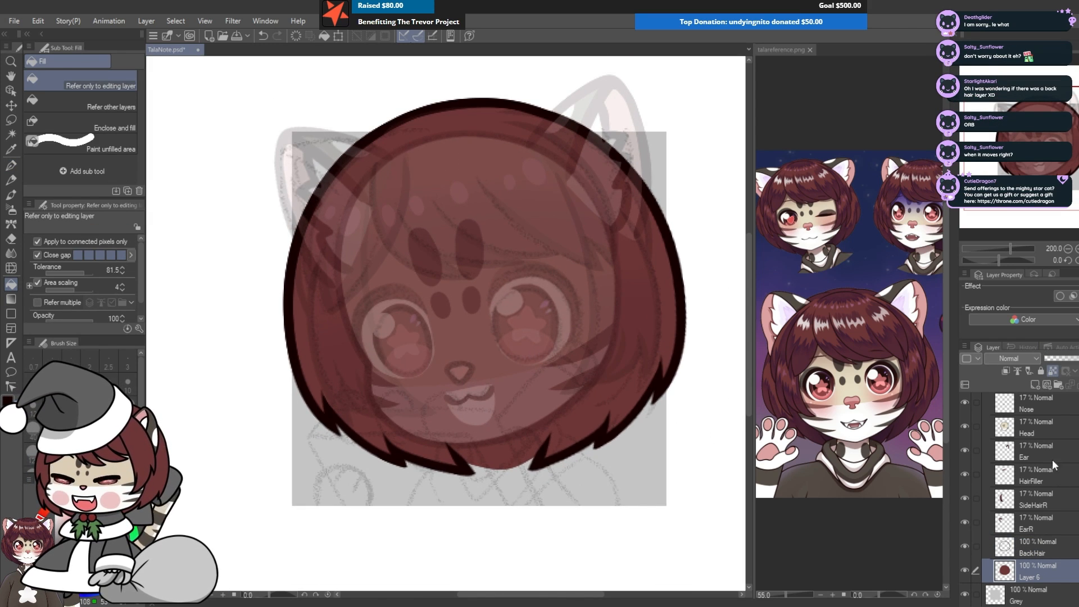
Step: Shade the back hair fill with dark purple using the Real G-Pen at size 2000, and merge it with the BackHair line art
{"action": "scroll", "coordinate": [1039, 444], "scroll_direction": "up", "scroll_amount": 3}
{"action": "left_click", "coordinate": [1036, 441]}
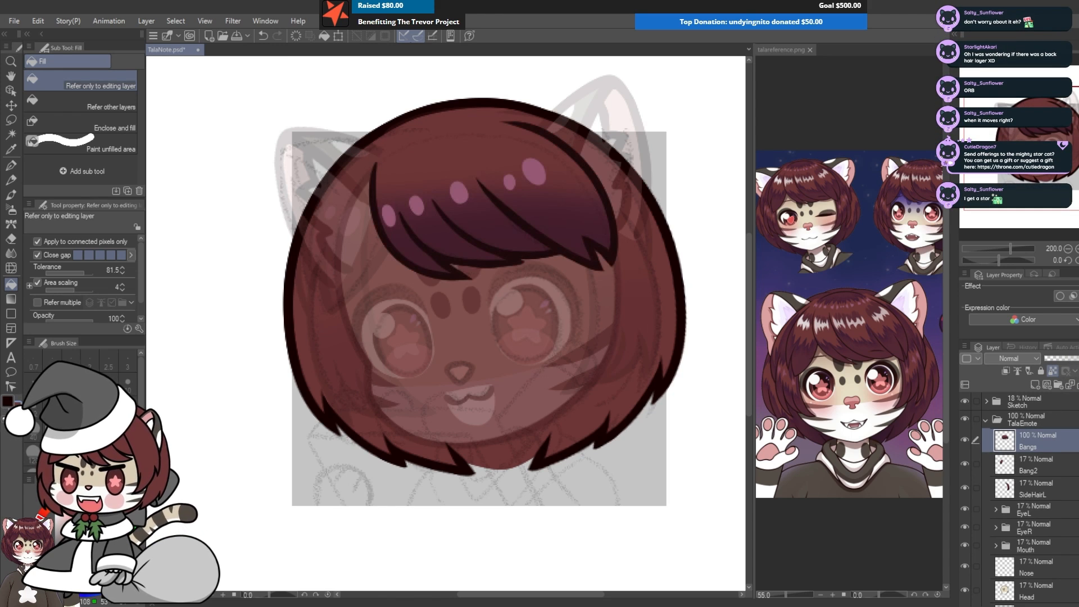
{"action": "left_click", "coordinate": [10, 166]}
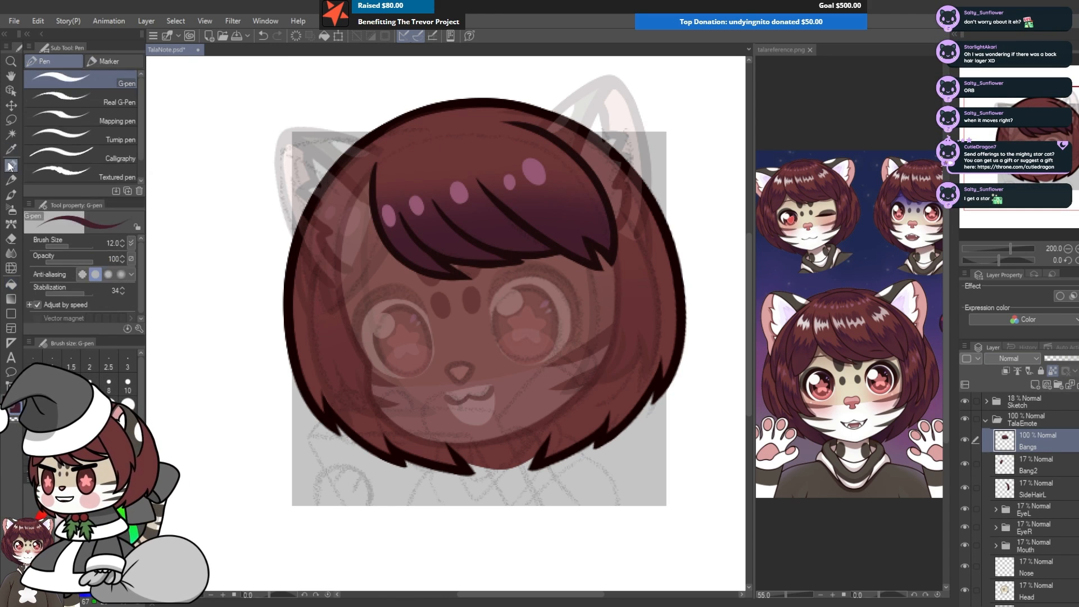
{"action": "left_click", "coordinate": [85, 99]}
{"action": "scroll", "coordinate": [1027, 505], "scroll_direction": "down", "scroll_amount": 5}
{"action": "left_click", "coordinate": [1026, 554]}
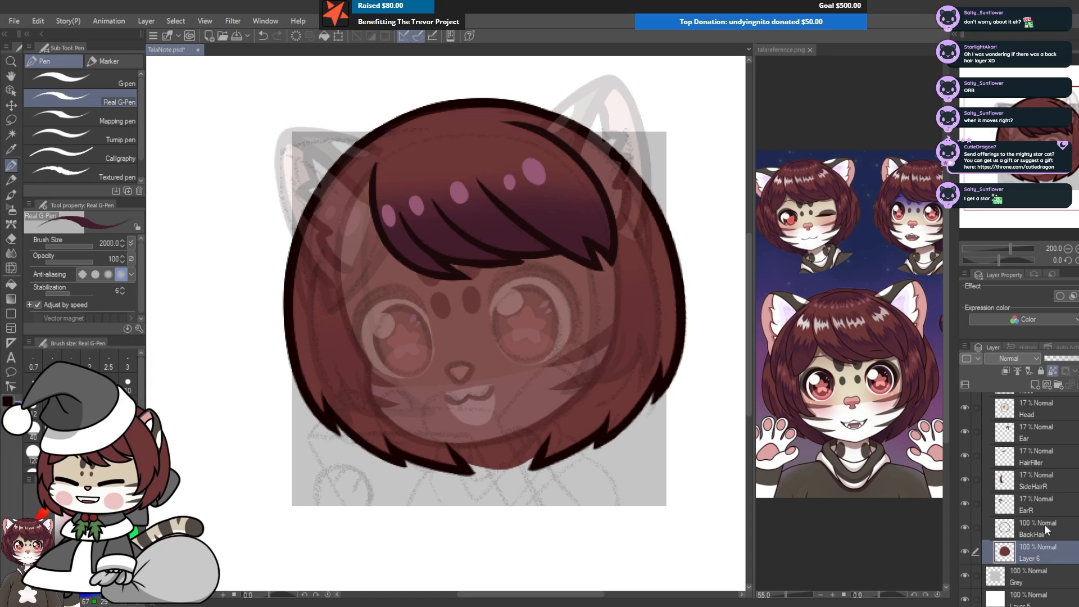
{"action": "left_click_drag", "start_coordinate": [393, 264], "coordinate": [562, 382]}
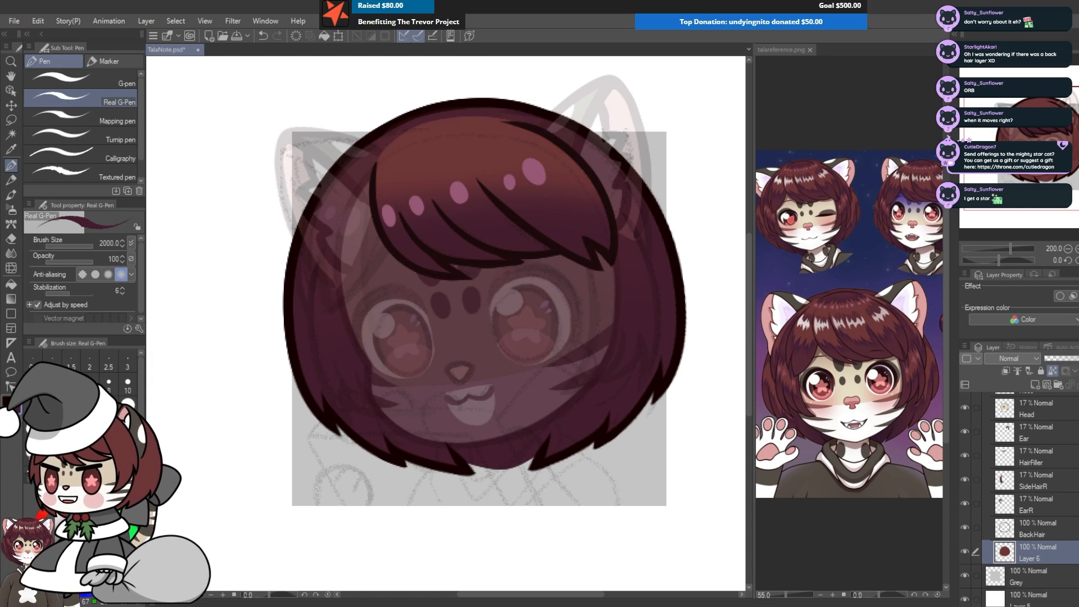
{"action": "left_click", "coordinate": [991, 526]}
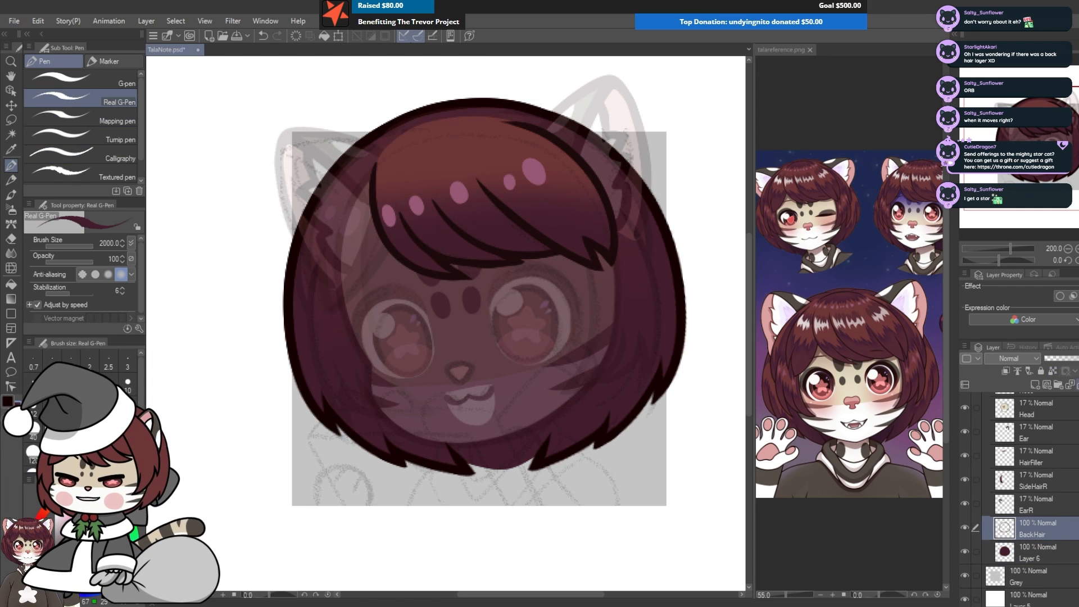
{"action": "key", "text": "ctrl+e"}
Step: Set the opacity of the faded head layers and folders from Bang2 down to EarR to 100%
{"action": "scroll", "coordinate": [1049, 528], "scroll_direction": "up", "scroll_amount": 5}
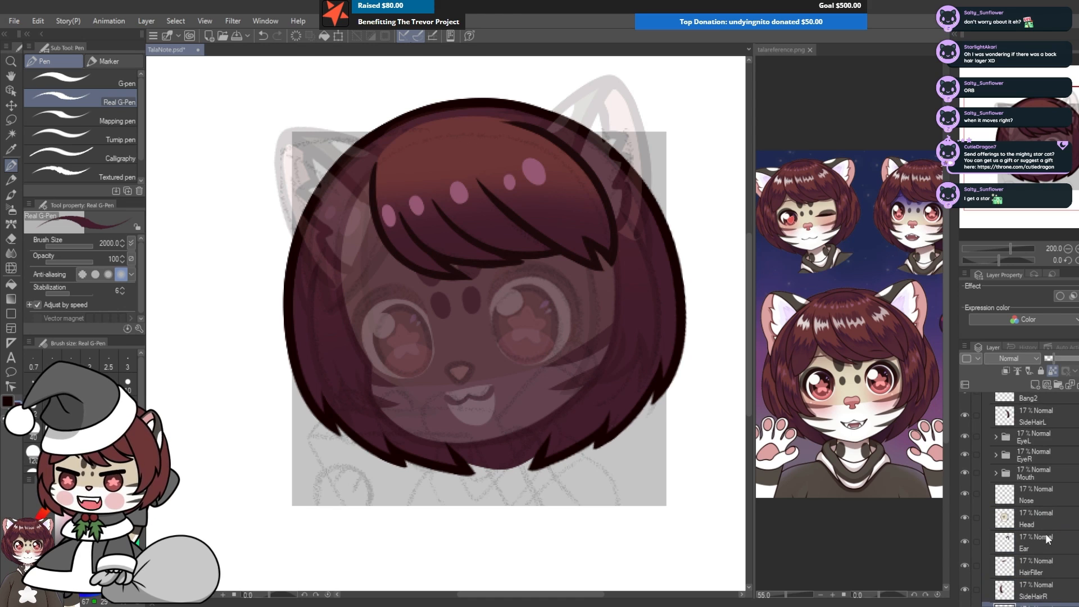
{"action": "left_click", "coordinate": [1044, 467], "text": "shift"}
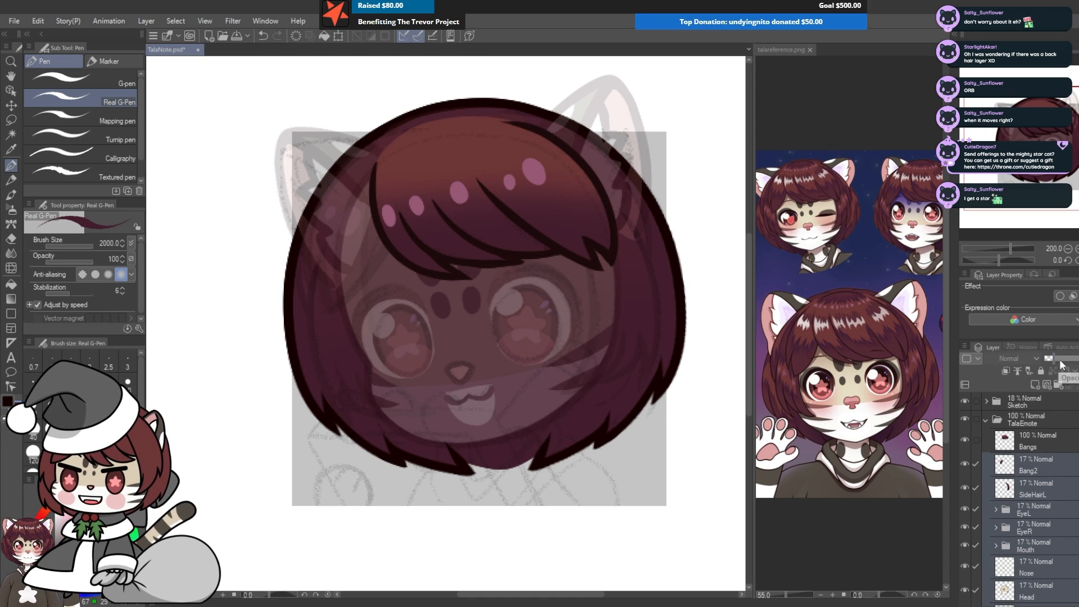
{"action": "left_click_drag", "start_coordinate": [1059, 360], "coordinate": [1078, 358]}
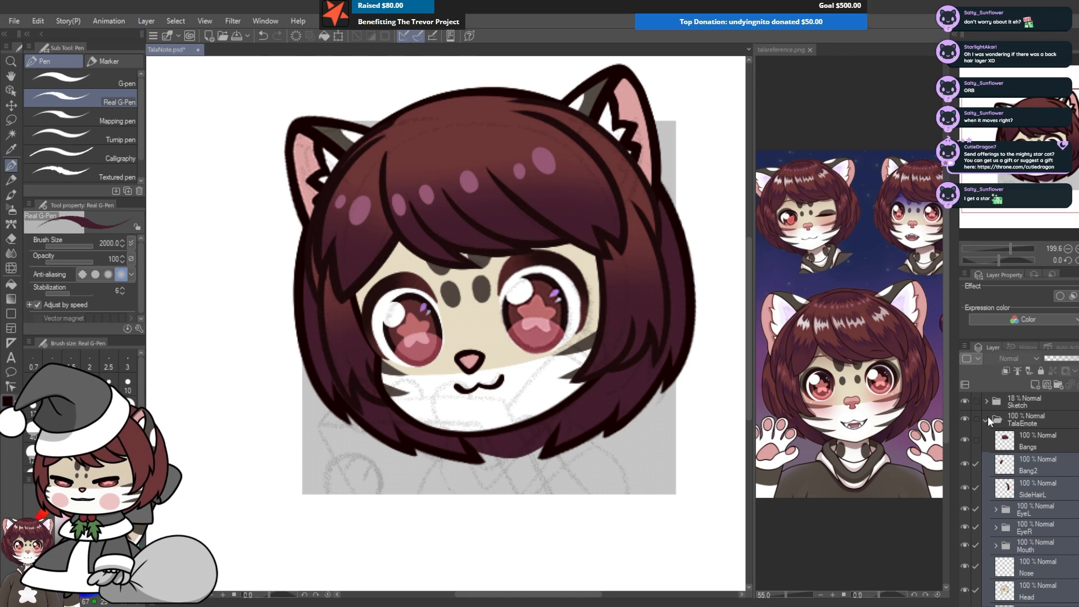
{"action": "left_click", "coordinate": [1028, 464]}
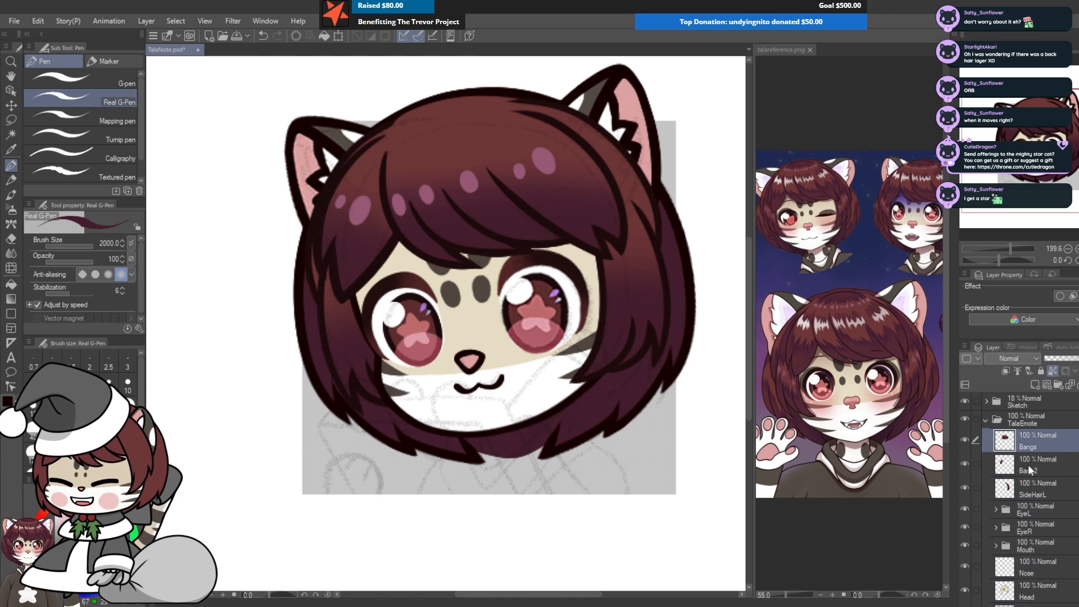
Step: Rename the TalaEmote folder as TalaHead and add a folder named TalaBody beneath it
{"action": "left_click", "coordinate": [985, 419]}
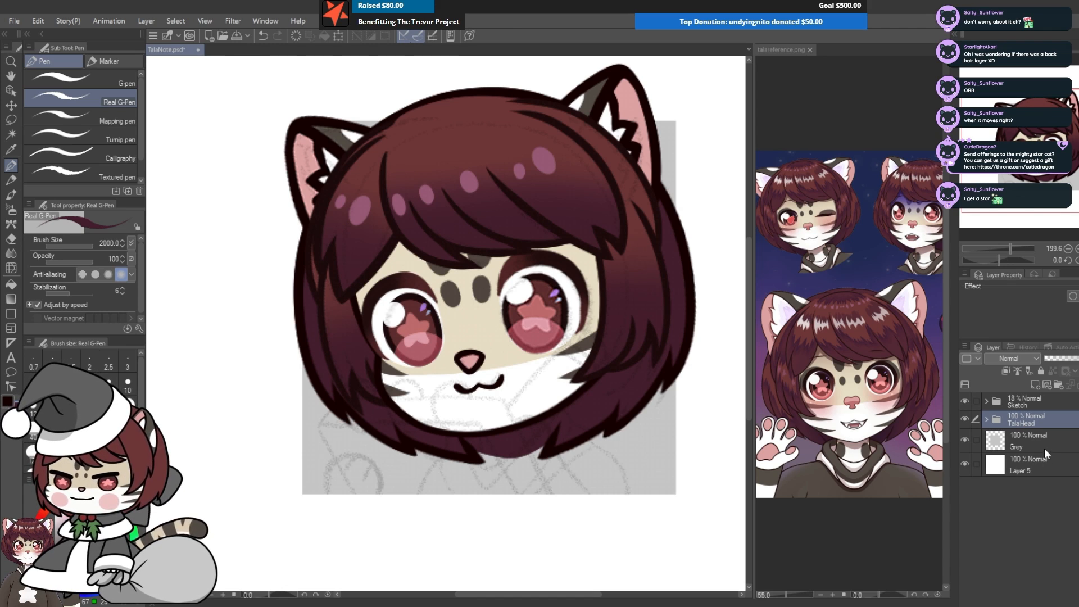
{"action": "left_click", "coordinate": [1058, 384]}
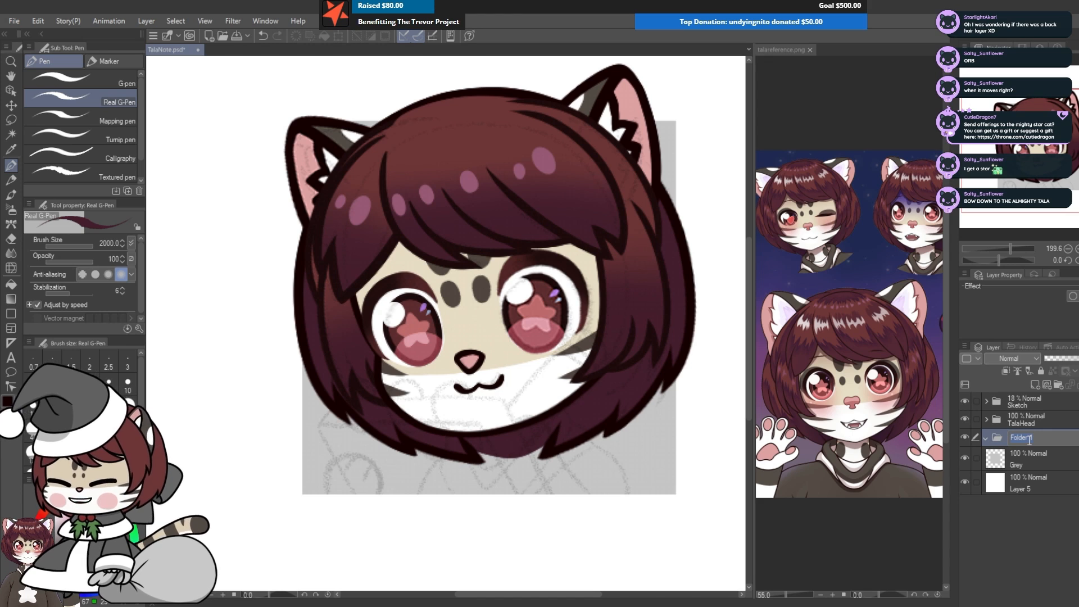
{"action": "type", "text": "Tala"}
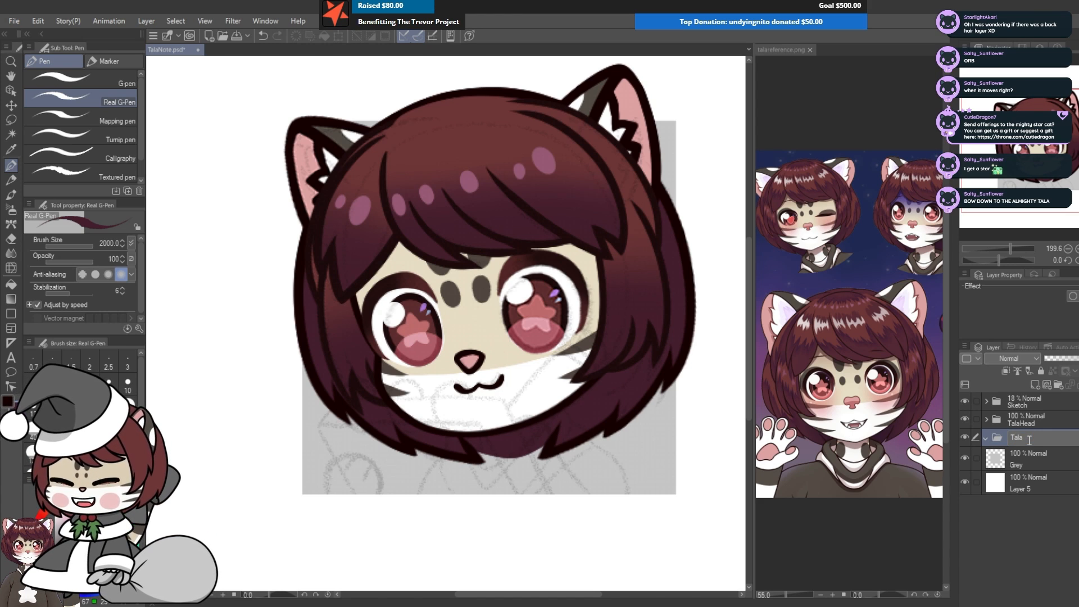
{"action": "double_click", "coordinate": [1027, 439]}
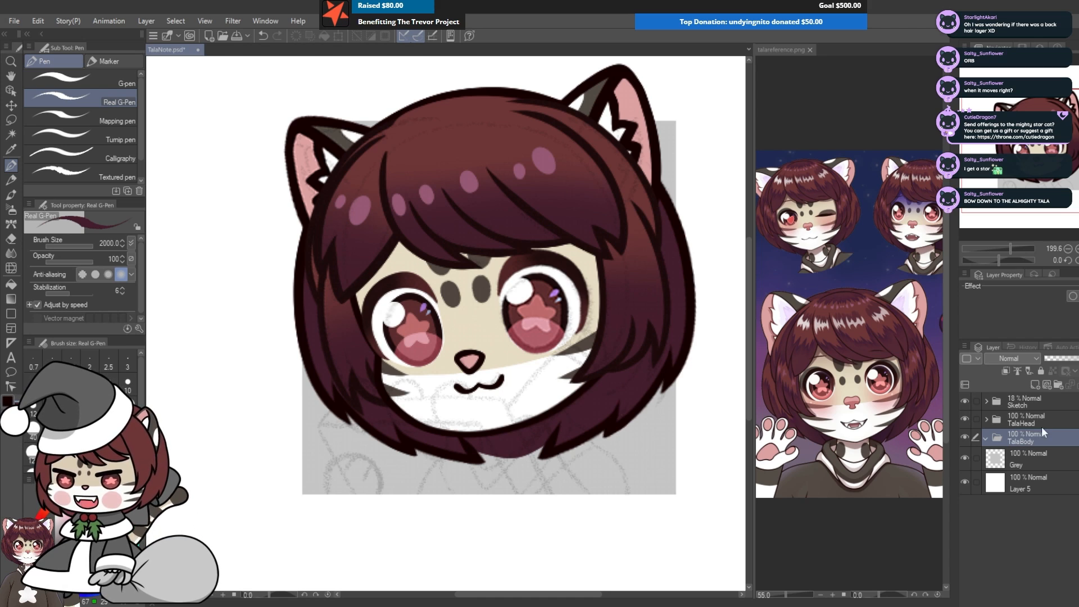
Step: Add a folder named Notebook above the TalaHead folder
{"action": "left_click", "coordinate": [1044, 417]}
{"action": "left_click", "coordinate": [1058, 383]}
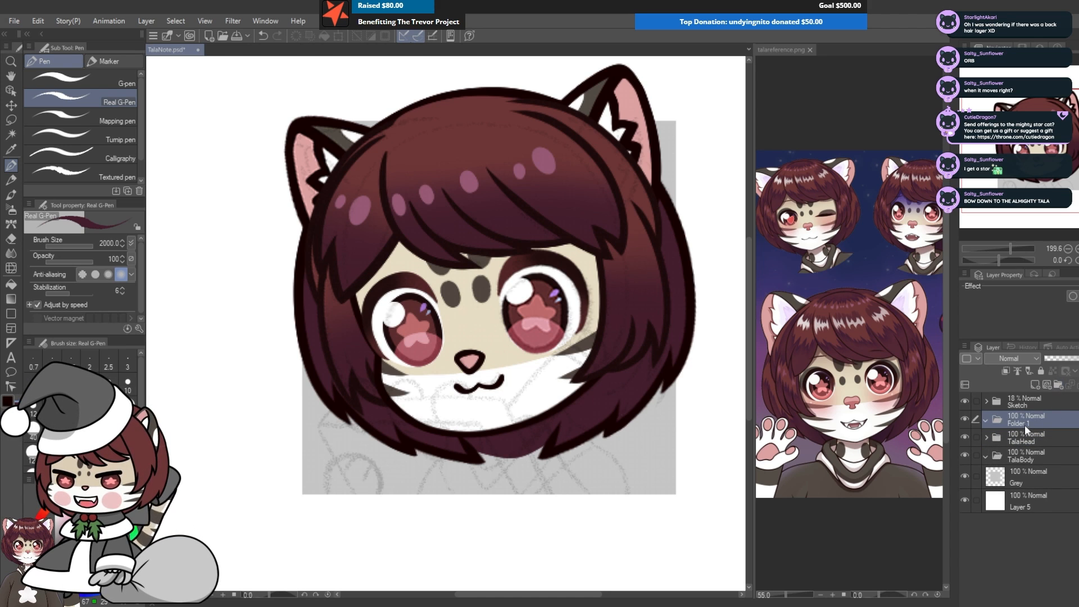
{"action": "left_click", "coordinate": [1024, 456]}
Step: Rename the merged back hair layer as BackHair and move it out of TalaHead to below the TalaBody folder
{"action": "left_click", "coordinate": [986, 437]}
{"action": "scroll", "coordinate": [1012, 453], "scroll_direction": "down", "scroll_amount": 5}
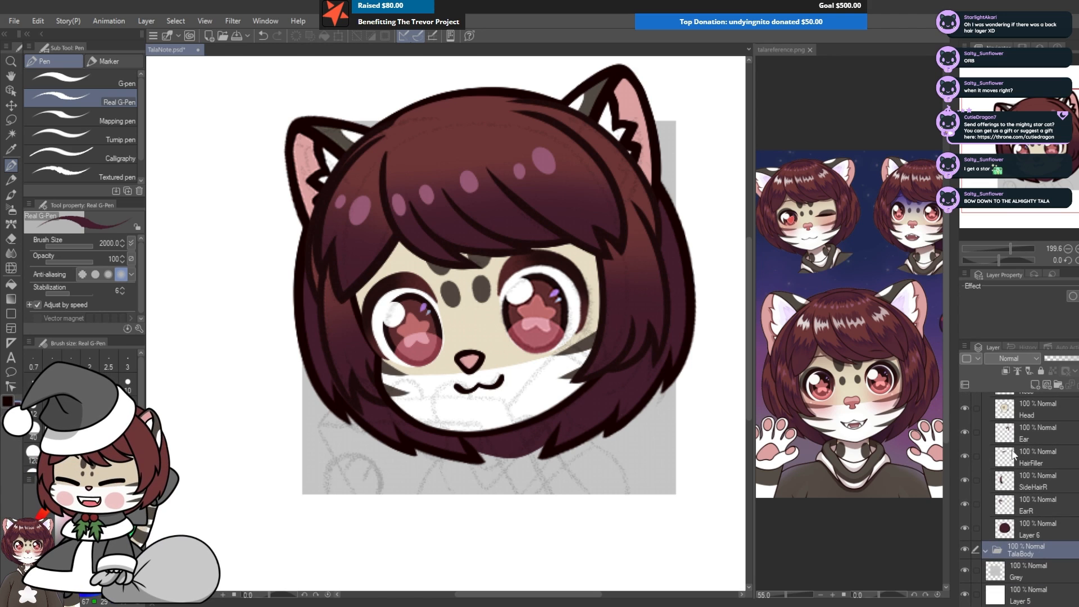
{"action": "left_click", "coordinate": [1026, 533]}
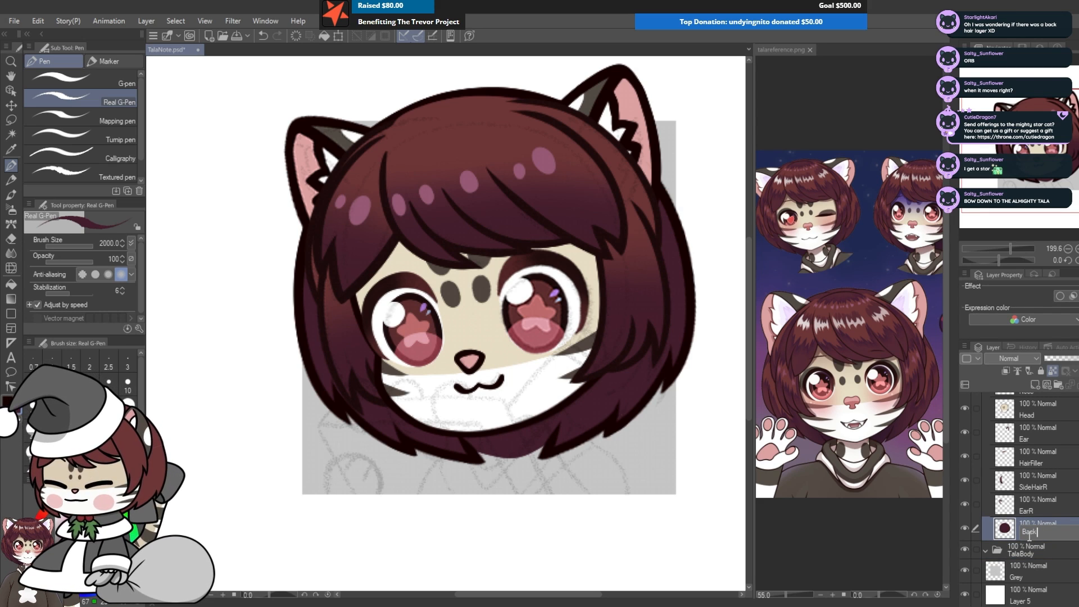
{"action": "left_click_drag", "start_coordinate": [1028, 535], "coordinate": [1051, 556]}
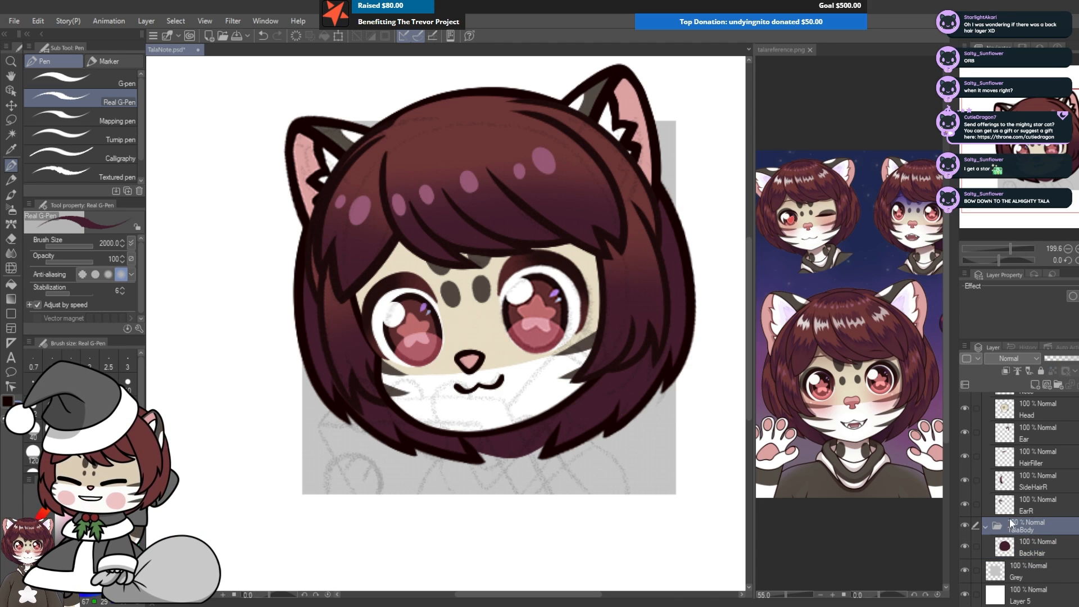
{"action": "scroll", "coordinate": [1027, 452], "scroll_direction": "up", "scroll_amount": 5}
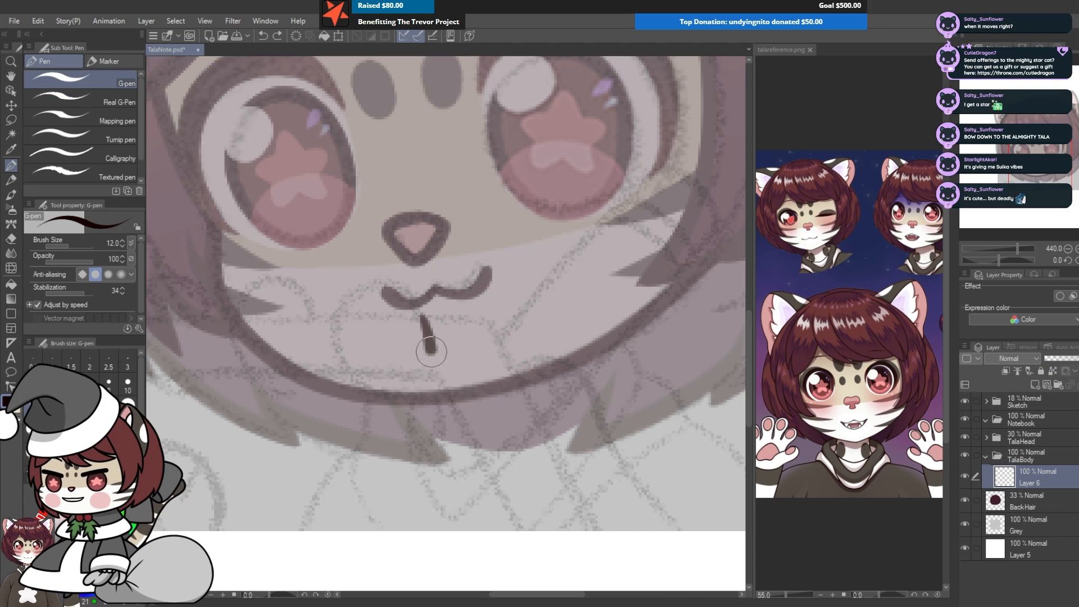
Step: Ink the two sides of the neck below the mouth with the G-pen at size 12
{"action": "left_click_drag", "start_coordinate": [431, 352], "coordinate": [432, 462]}
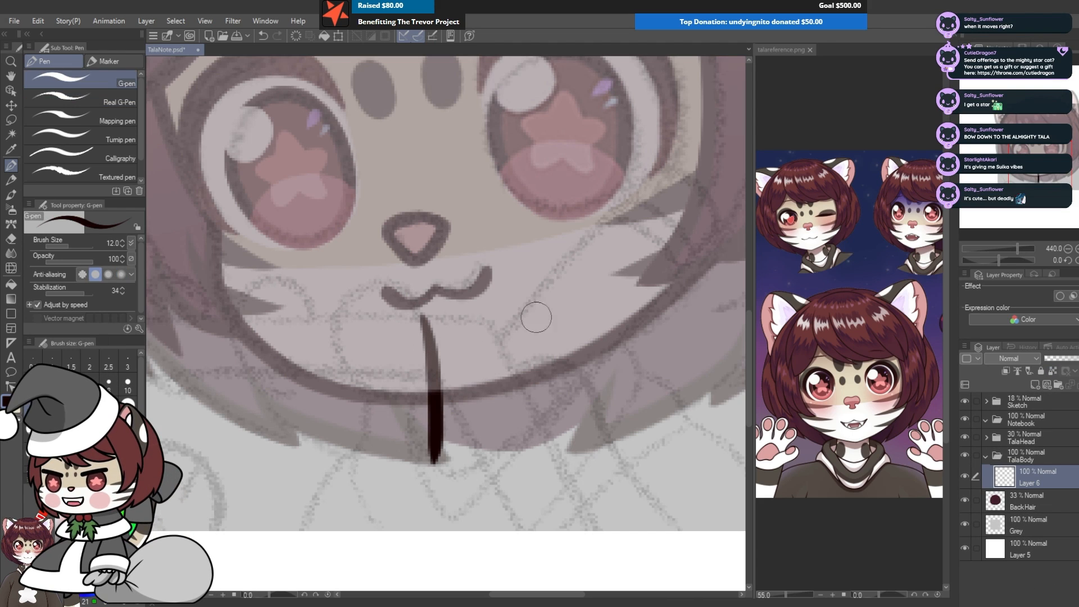
{"action": "left_click_drag", "start_coordinate": [537, 297], "coordinate": [556, 404]}
{"action": "key", "text": "ctrl+z"}
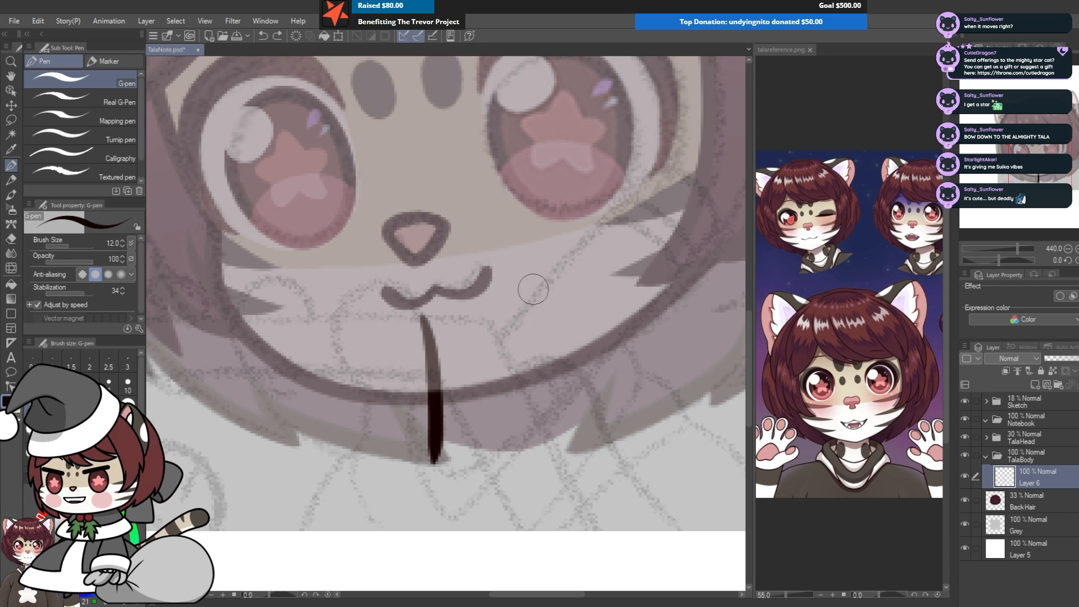
{"action": "left_click_drag", "start_coordinate": [533, 280], "coordinate": [557, 402]}
Step: Try strokes that extend and join the tops of the two neck lines, and undo them
{"action": "mouse_move", "coordinate": [433, 409]}
{"action": "left_mouse_down"}
{"action": "mouse_move", "coordinate": [417, 316]}
{"action": "mouse_move", "coordinate": [370, 207]}
{"action": "mouse_move", "coordinate": [408, 102]}
{"action": "mouse_move", "coordinate": [509, 117]}
{"action": "mouse_move", "coordinate": [540, 232]}
{"action": "mouse_move", "coordinate": [537, 350]}
{"action": "left_mouse_up"}
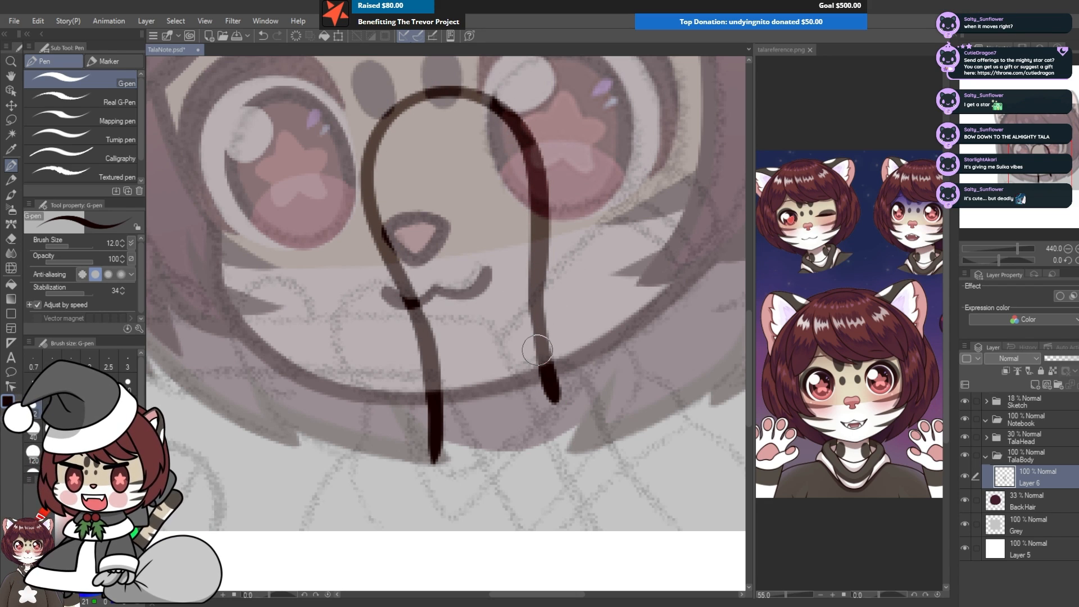
{"action": "key", "text": "ctrl+z"}
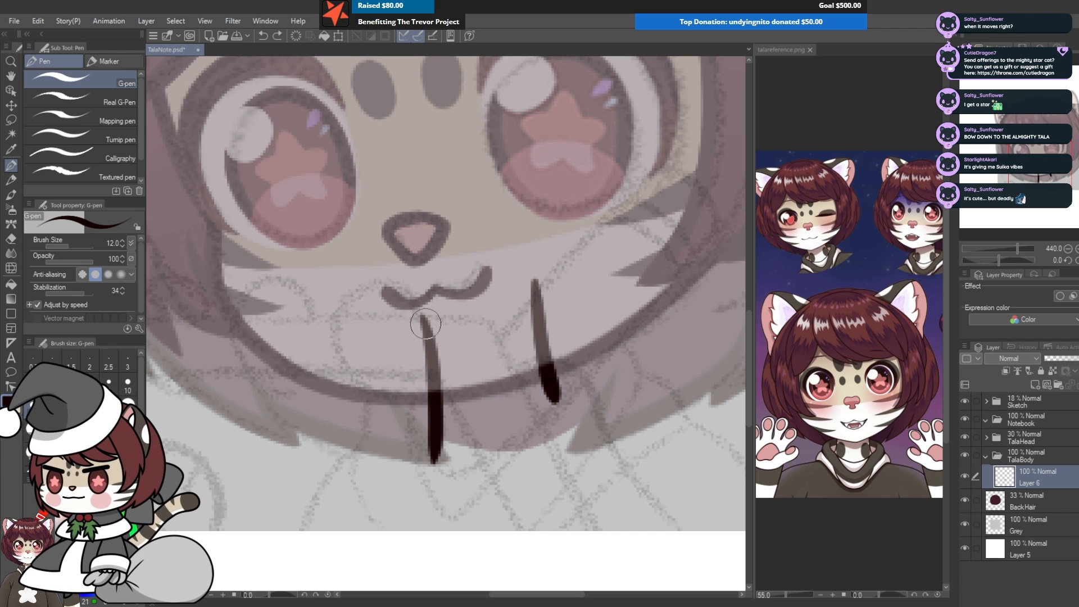
{"action": "left_click_drag", "start_coordinate": [431, 351], "coordinate": [422, 299]}
{"action": "key", "text": "ctrl+z"}
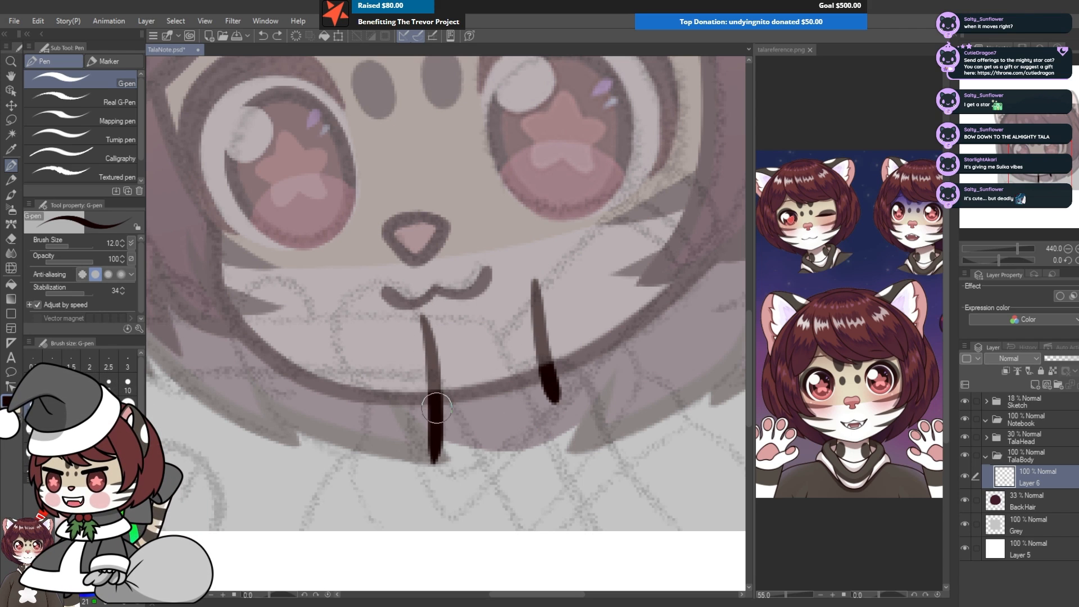
{"action": "left_click_drag", "start_coordinate": [436, 399], "coordinate": [421, 318]}
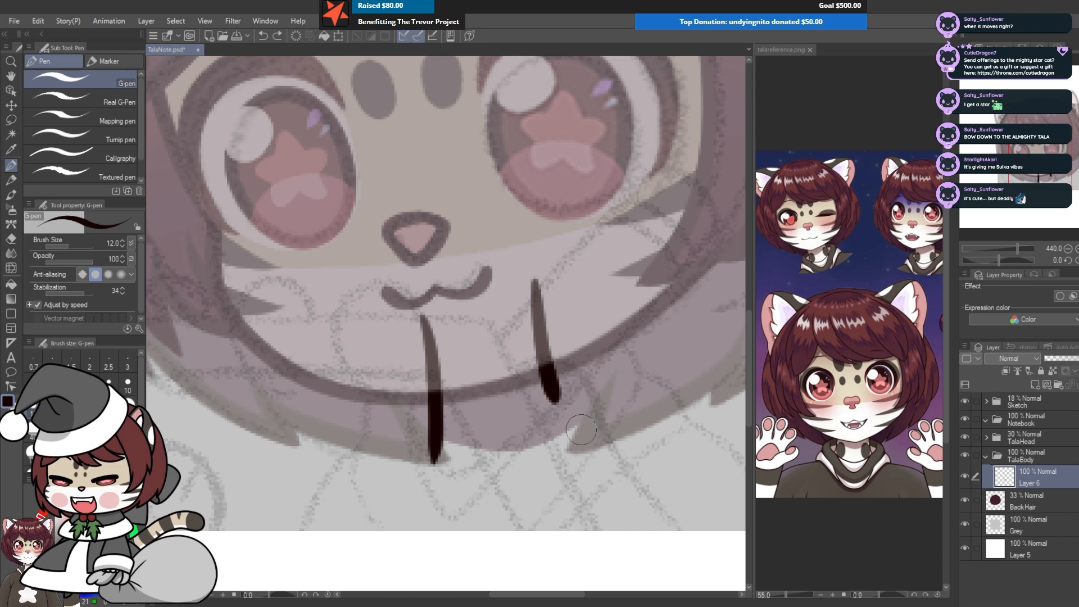
Step: Name the neck line layer Neck and add a layer named Collar above it
{"action": "left_click", "coordinate": [1030, 386]}
{"action": "double_click", "coordinate": [1031, 506]}
{"action": "type", "text": "Neck"}
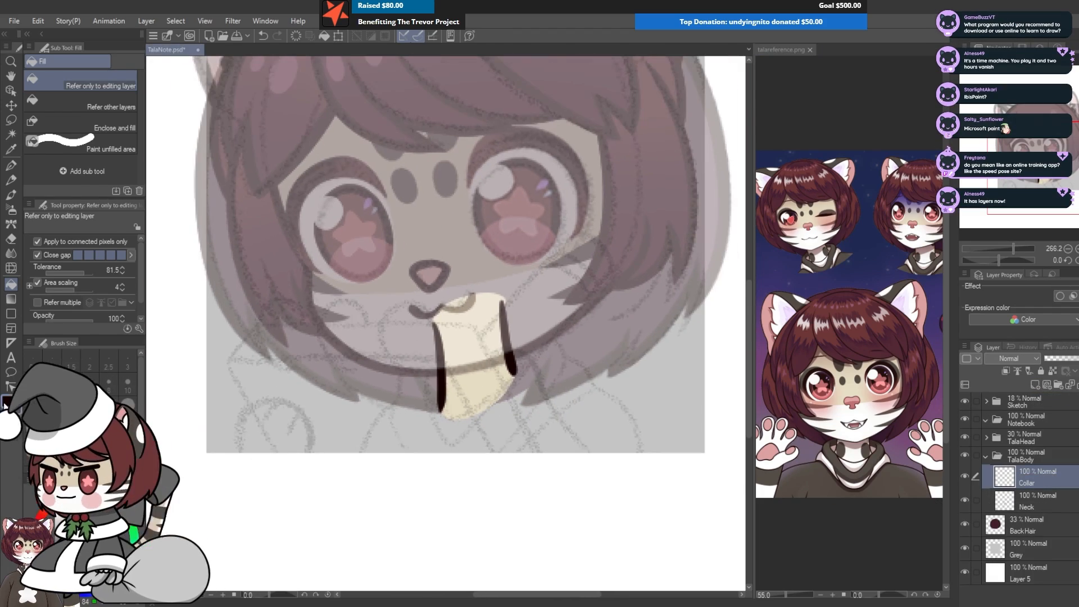
Step: Ink the folded V-shaped collar around the base of the neck on the Collar layer with the G-pen
{"action": "key", "text": "p"}
{"action": "scroll", "coordinate": [450, 281], "scroll_direction": "up", "scroll_amount": 3}
{"action": "left_click_drag", "start_coordinate": [396, 308], "coordinate": [661, 247]}
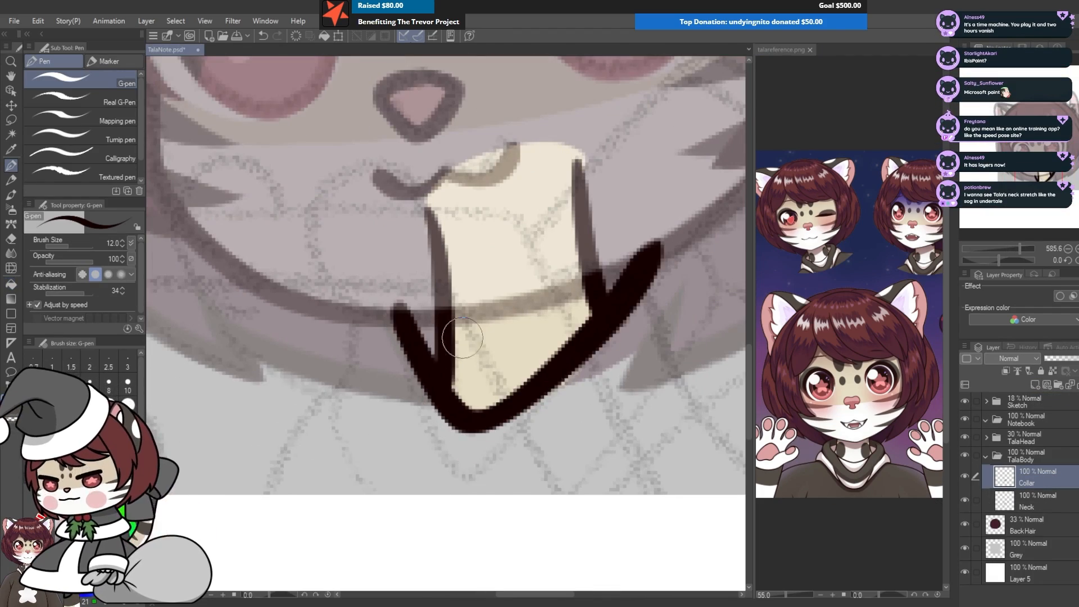
{"action": "scroll", "coordinate": [463, 337], "scroll_direction": "down", "scroll_amount": 2}
{"action": "left_click_drag", "start_coordinate": [355, 230], "coordinate": [354, 352]}
{"action": "left_click_drag", "start_coordinate": [679, 294], "coordinate": [303, 341]}
{"action": "left_click_drag", "start_coordinate": [594, 186], "coordinate": [435, 443]}
{"action": "scroll", "coordinate": [618, 242], "scroll_direction": "down", "scroll_amount": 3}
{"action": "scroll", "coordinate": [610, 273], "scroll_direction": "up", "scroll_amount": 4}
{"action": "scroll", "coordinate": [652, 475], "scroll_direction": "down", "scroll_amount": 2}
Step: Add a layer named Collar between the collar line art and the Neck layer
{"action": "left_click", "coordinate": [1034, 500]}
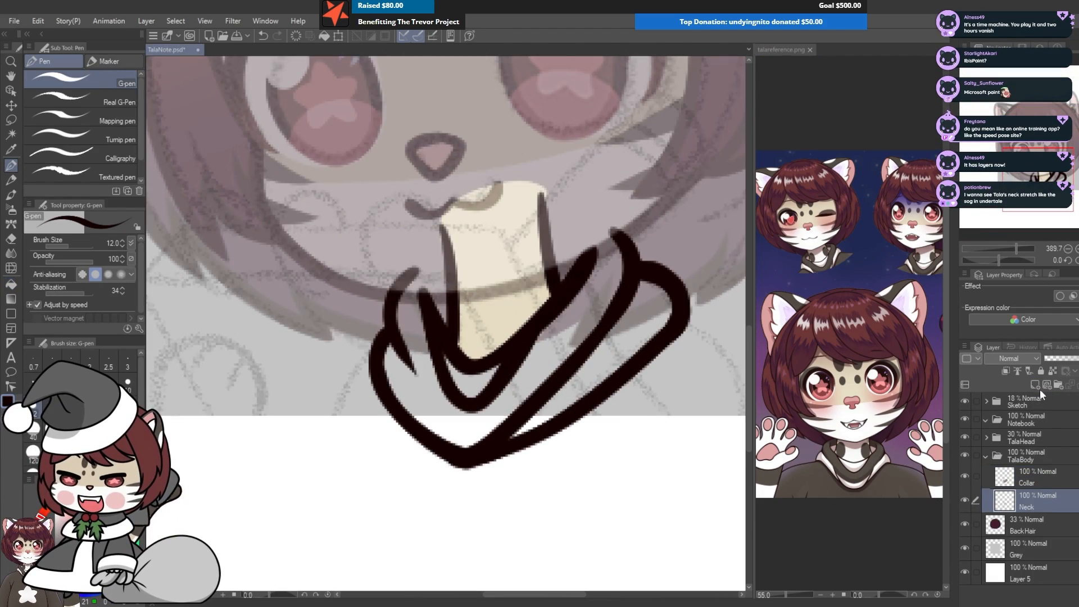
{"action": "left_click", "coordinate": [1038, 387]}
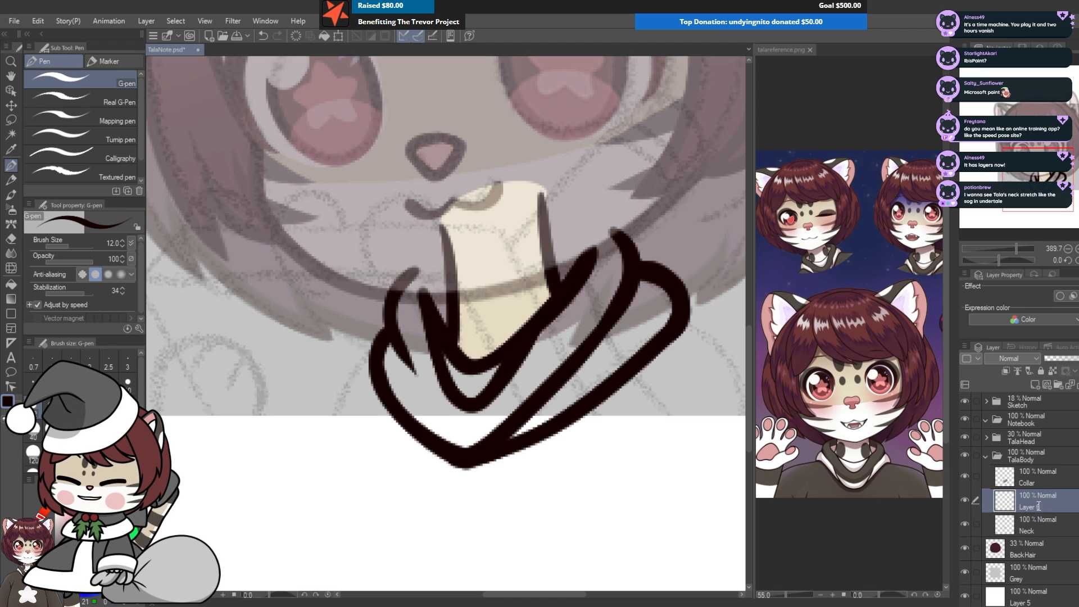
{"action": "double_click", "coordinate": [1038, 506]}
{"action": "type", "text": "Collar"}
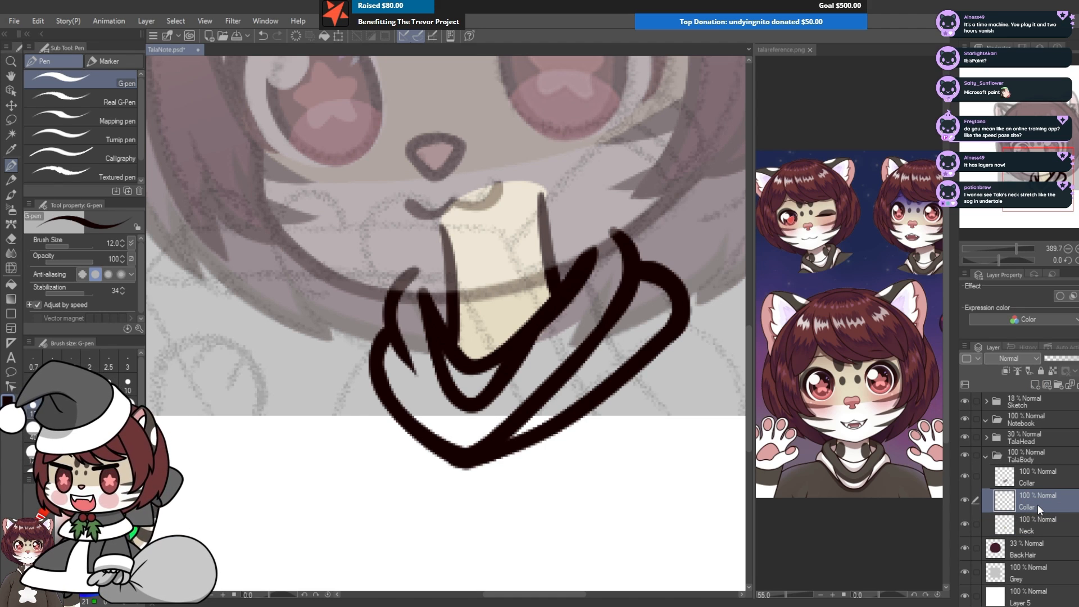
Step: Trace inside the collar's line art in dark grey and fill the collar folds on the lower Collar layer
{"action": "left_click", "coordinate": [72, 541]}
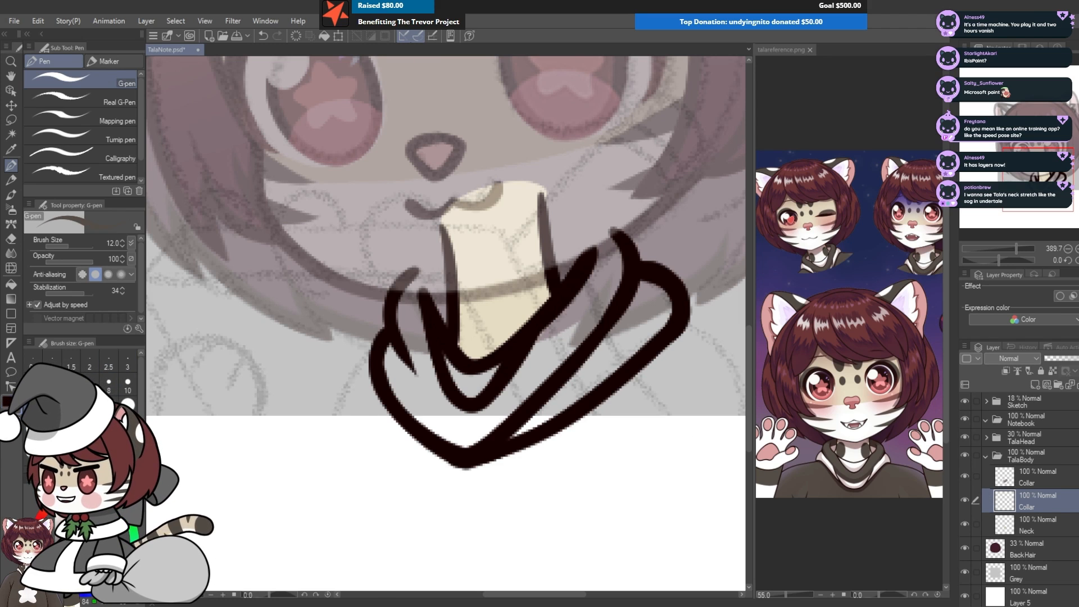
{"action": "scroll", "coordinate": [525, 290], "scroll_direction": "up", "scroll_amount": 1}
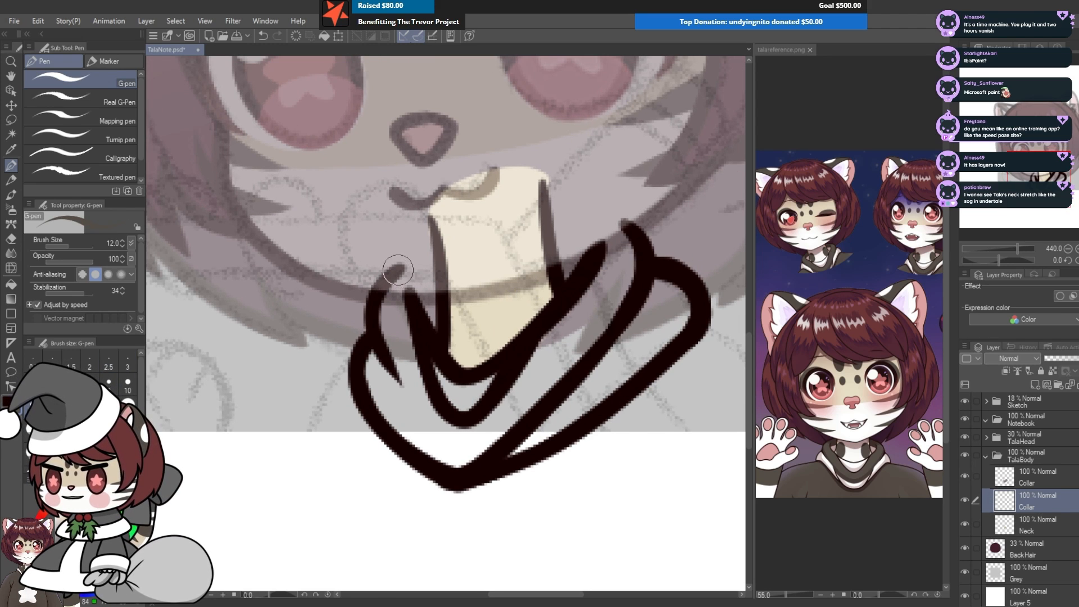
{"action": "mouse_move", "coordinate": [398, 270]}
{"action": "left_mouse_down"}
{"action": "mouse_move", "coordinate": [388, 336]}
{"action": "mouse_move", "coordinate": [367, 365]}
{"action": "mouse_move", "coordinate": [383, 413]}
{"action": "mouse_move", "coordinate": [429, 459]}
{"action": "mouse_move", "coordinate": [480, 469]}
{"action": "mouse_move", "coordinate": [611, 399]}
{"action": "mouse_move", "coordinate": [531, 348]}
{"action": "left_mouse_up"}
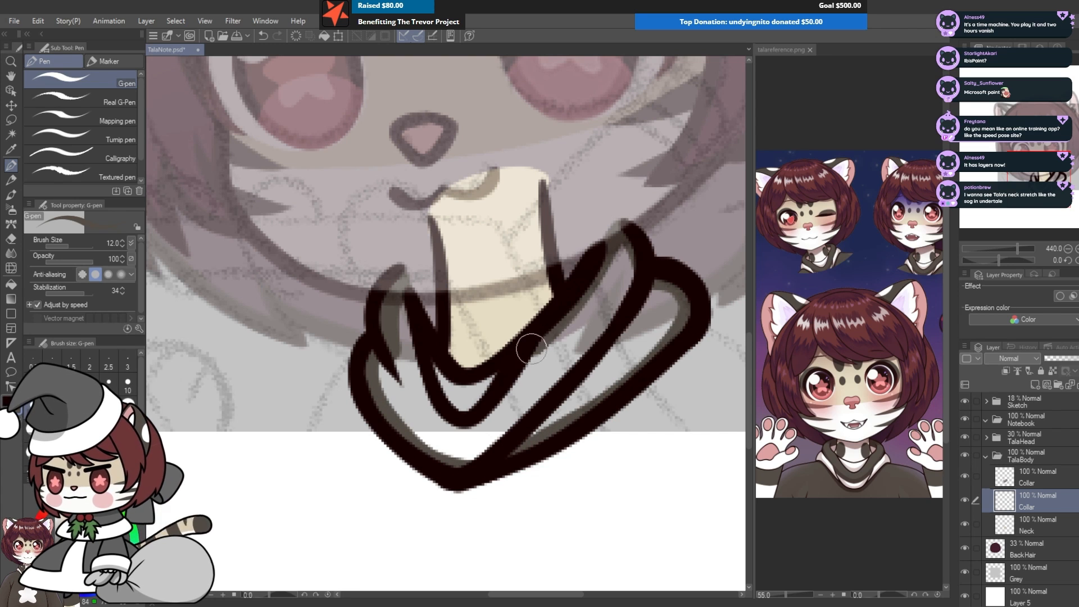
{"action": "key", "text": "g"}
{"action": "left_click", "coordinate": [624, 288]}
{"action": "left_click_drag", "start_coordinate": [449, 380], "coordinate": [476, 379]}
{"action": "left_click", "coordinate": [618, 264]}
Step: Paint the collar's outer folds and inner strip white and merge the colour layer with the collar line art
{"action": "left_click", "coordinate": [851, 467], "text": "alt"}
{"action": "key", "text": "p"}
{"action": "left_click_drag", "start_coordinate": [518, 447], "coordinate": [674, 292]}
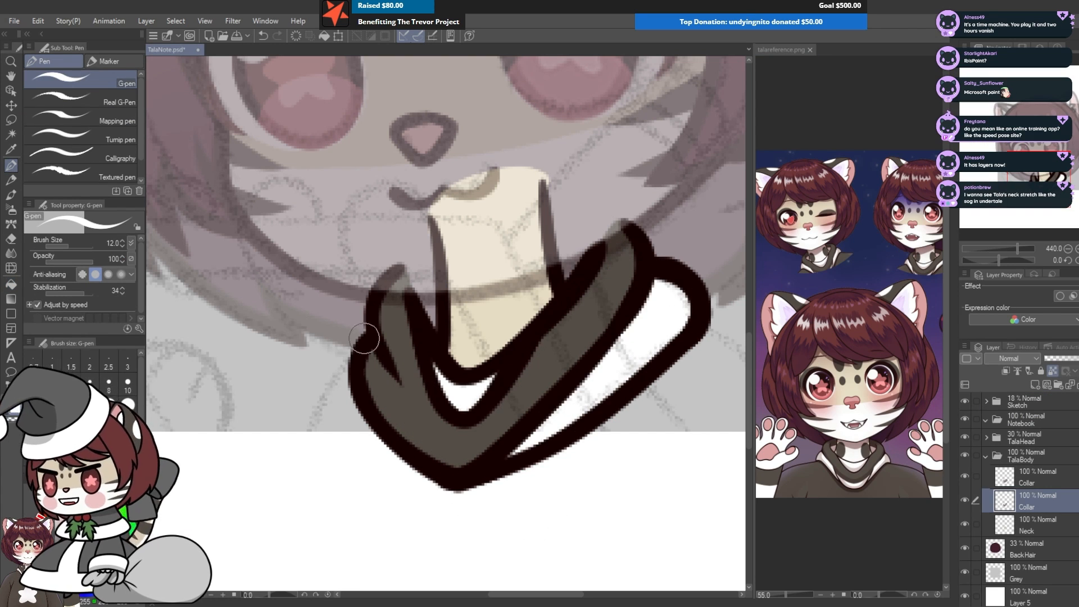
{"action": "left_click_drag", "start_coordinate": [364, 338], "coordinate": [469, 461]}
{"action": "scroll", "coordinate": [534, 450], "scroll_direction": "down", "scroll_amount": 4}
{"action": "key", "text": "ctrl+e"}
Step: Add a layer named CollarFiller and place it below the Neck layer
{"action": "scroll", "coordinate": [509, 385], "scroll_direction": "up", "scroll_amount": 4}
{"action": "scroll", "coordinate": [619, 365], "scroll_direction": "down", "scroll_amount": 1}
{"action": "left_click", "coordinate": [1038, 501]}
{"action": "left_click", "coordinate": [1034, 384]}
{"action": "left_click_drag", "start_coordinate": [1037, 500], "coordinate": [1044, 532]}
{"action": "type", "text": "Collar"}
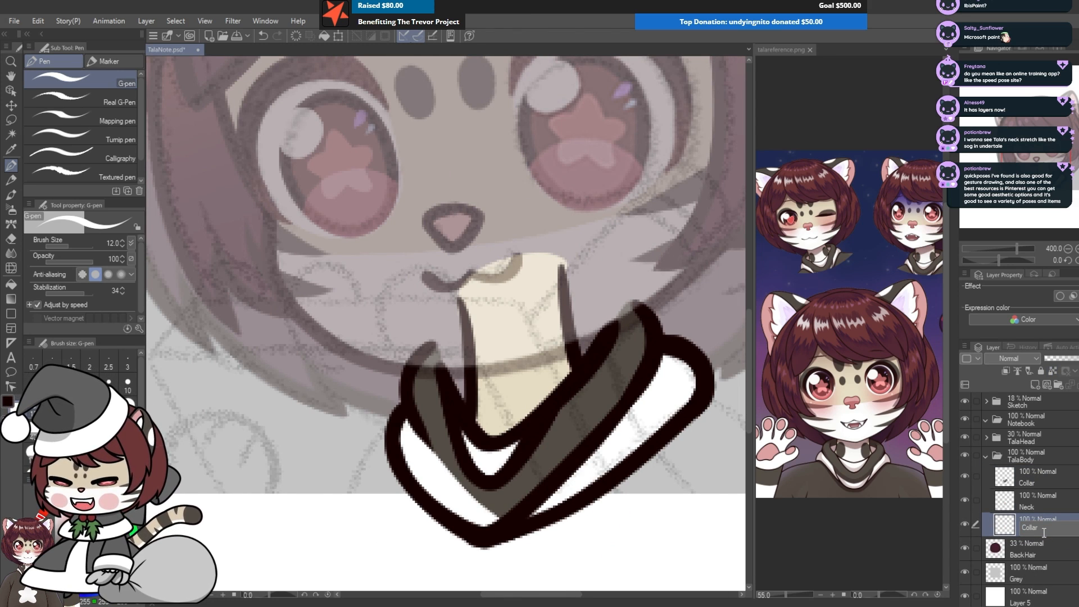
{"action": "type", "text": "Filler"}
{"action": "key", "text": "Return"}
Step: Draw the back of the collar behind the neck on the CollarFiller layer and fill it dark grey
{"action": "scroll", "coordinate": [481, 417], "scroll_direction": "down", "scroll_amount": 1}
{"action": "scroll", "coordinate": [494, 357], "scroll_direction": "down", "scroll_amount": 1}
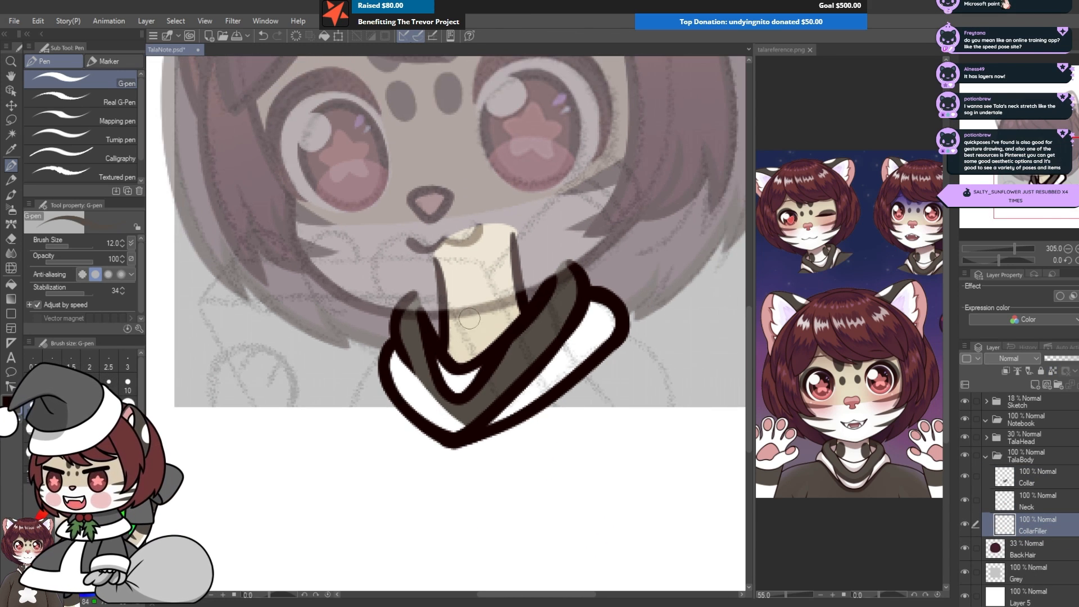
{"action": "scroll", "coordinate": [469, 318], "scroll_direction": "up", "scroll_amount": 2}
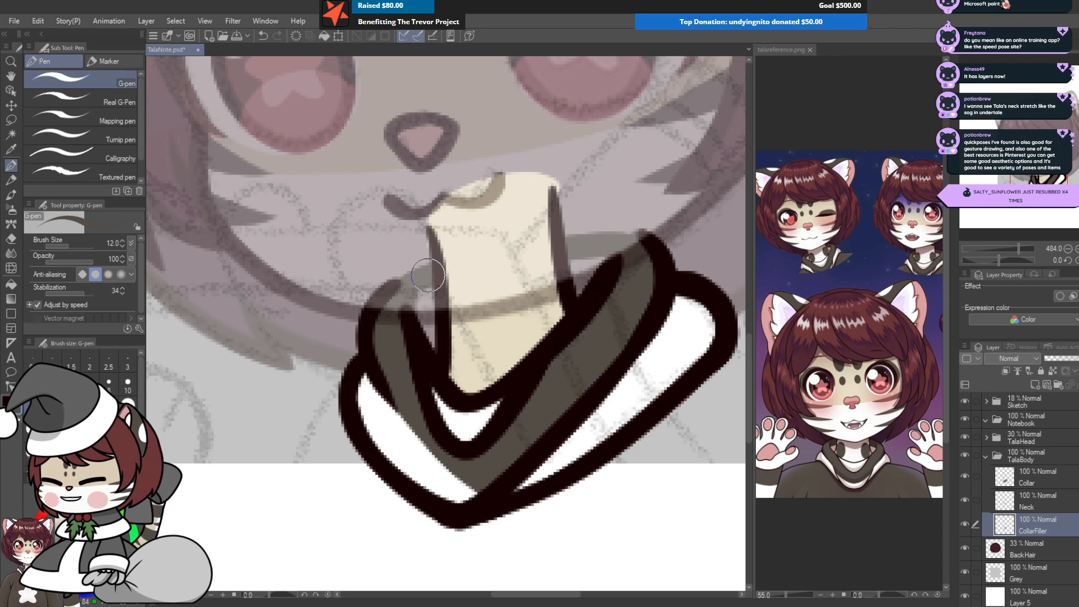
{"action": "key", "text": "g"}
{"action": "left_click", "coordinate": [378, 309]}
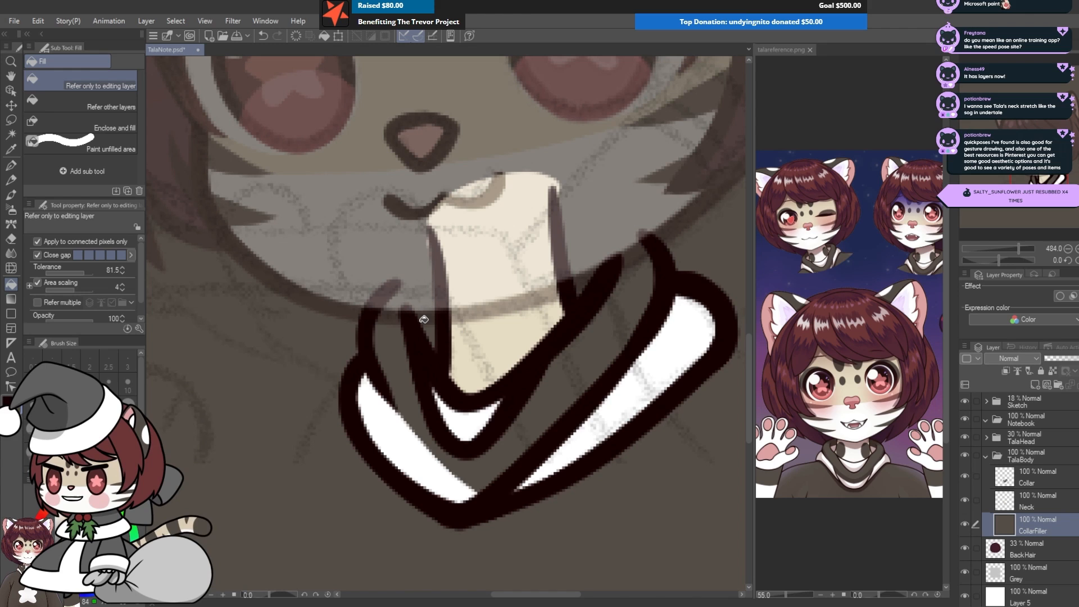
{"action": "key", "text": "ctrl+z"}
{"action": "left_click", "coordinate": [11, 166]}
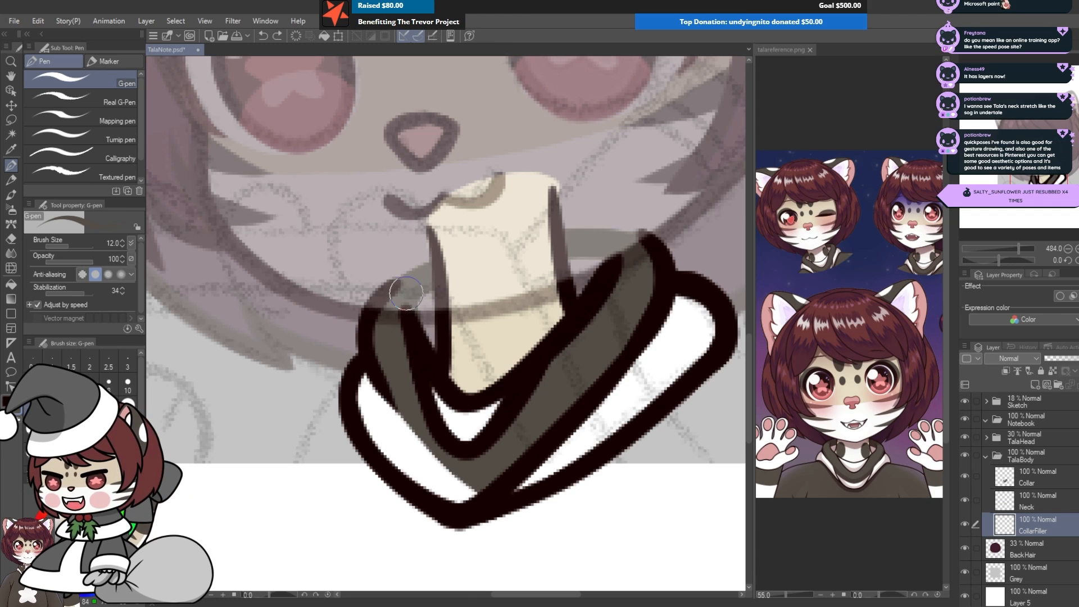
{"action": "left_click", "coordinate": [11, 284]}
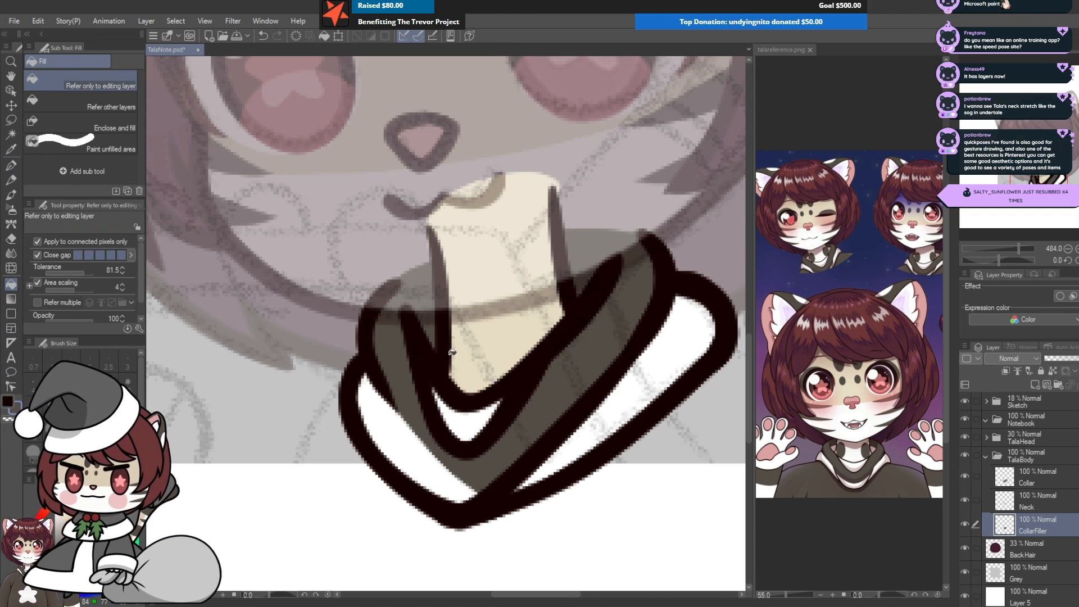
Step: Try the CollarFiller layer above the Neck layer, and move it back below
{"action": "scroll", "coordinate": [441, 406], "scroll_direction": "down", "scroll_amount": 3}
{"action": "scroll", "coordinate": [441, 406], "scroll_direction": "down", "scroll_amount": 5}
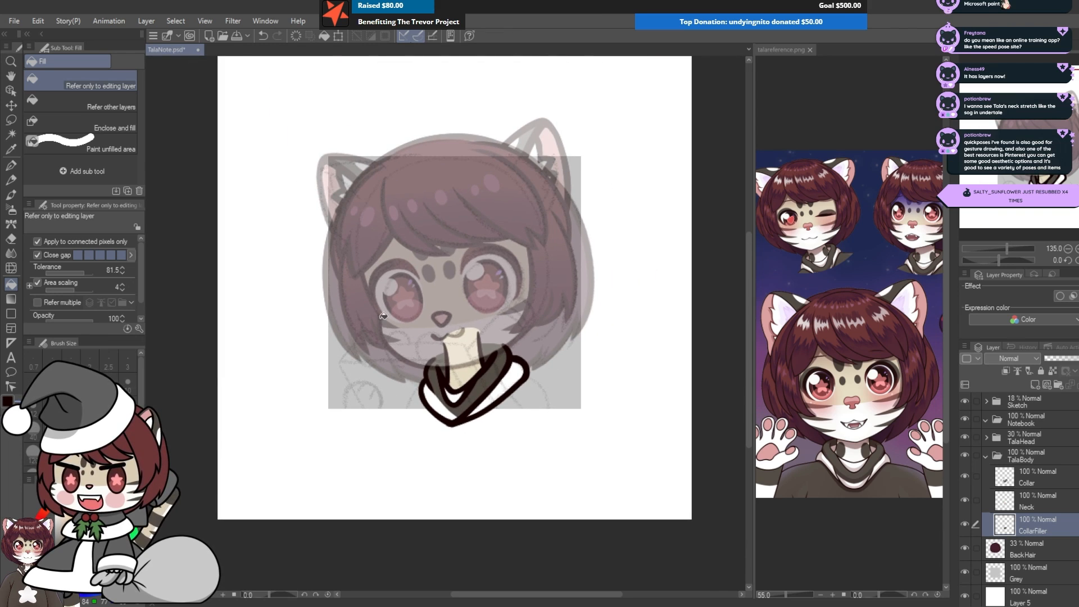
{"action": "scroll", "coordinate": [451, 374], "scroll_direction": "up", "scroll_amount": 4}
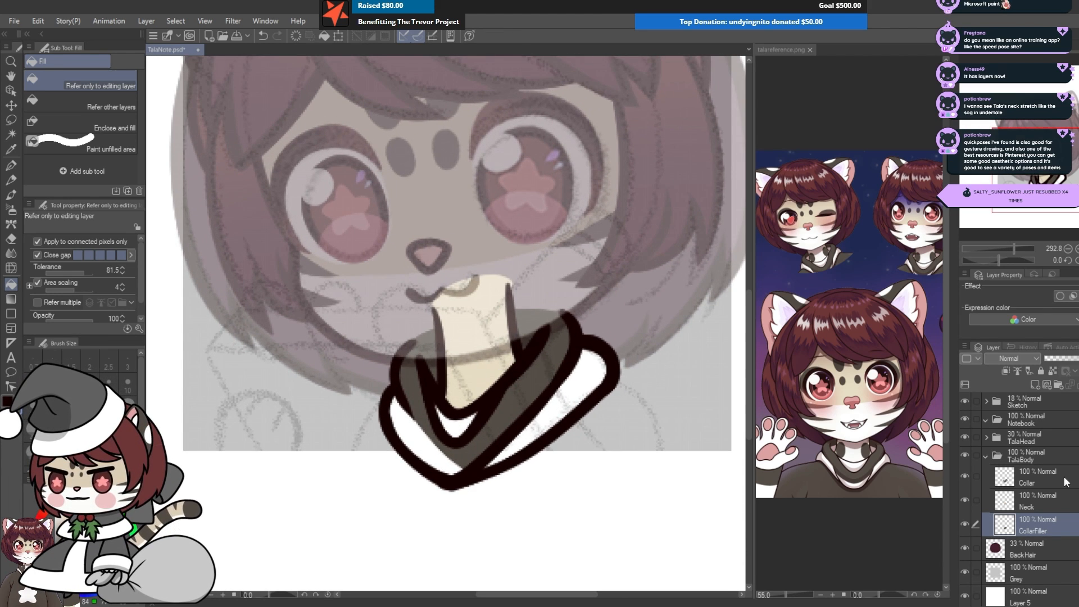
{"action": "left_click_drag", "start_coordinate": [1044, 532], "coordinate": [1059, 495]}
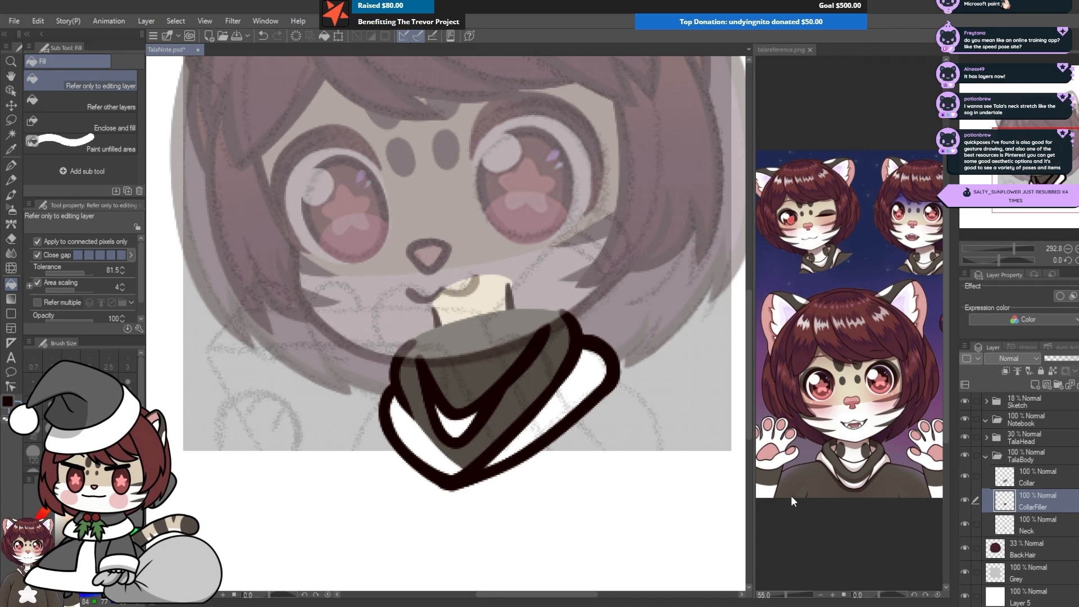
{"action": "left_click_drag", "start_coordinate": [1034, 501], "coordinate": [1041, 532]}
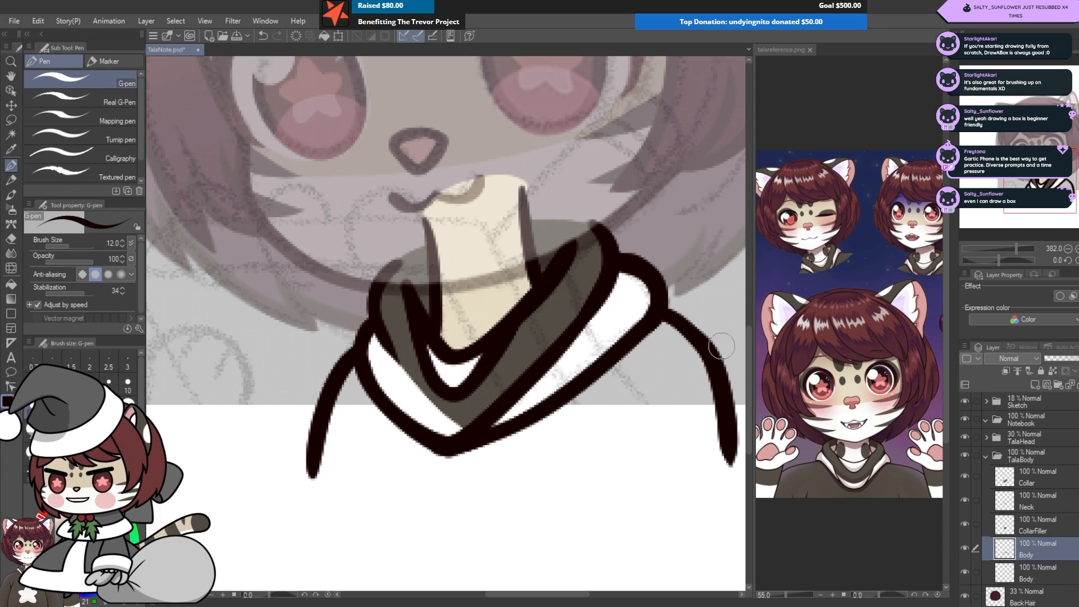
Step: Fill the hoodie torso dark grey on the lower Body layer beneath the shoulder lines
{"action": "scroll", "coordinate": [444, 323], "scroll_direction": "down", "scroll_amount": 3}
{"action": "scroll", "coordinate": [283, 325], "scroll_direction": "up", "scroll_amount": 4}
{"action": "key", "text": "g"}
{"action": "left_click", "coordinate": [443, 392]}
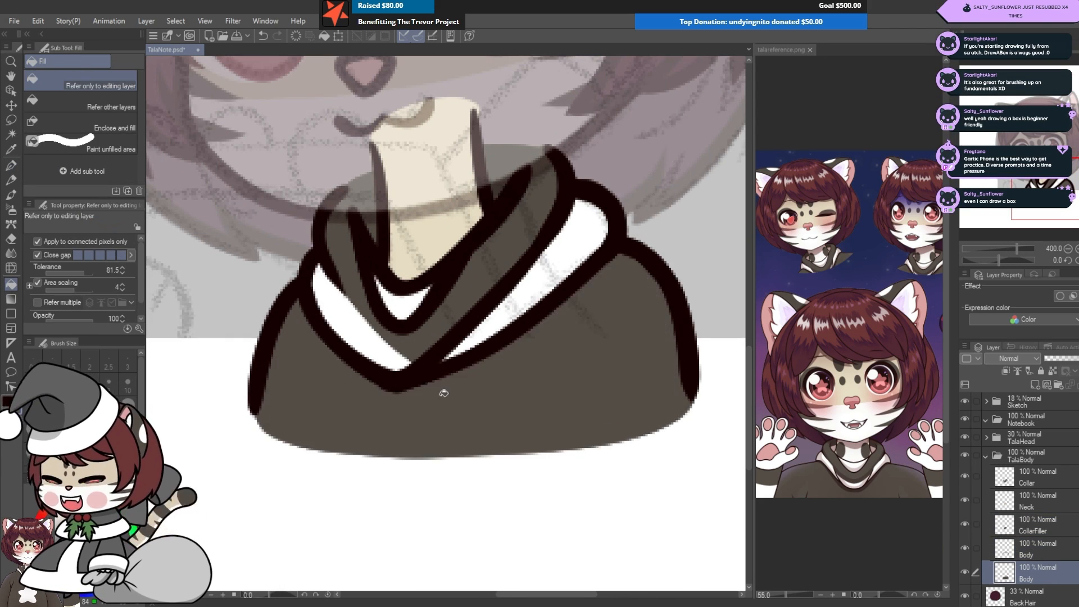
{"action": "scroll", "coordinate": [520, 436], "scroll_direction": "down", "scroll_amount": 3}
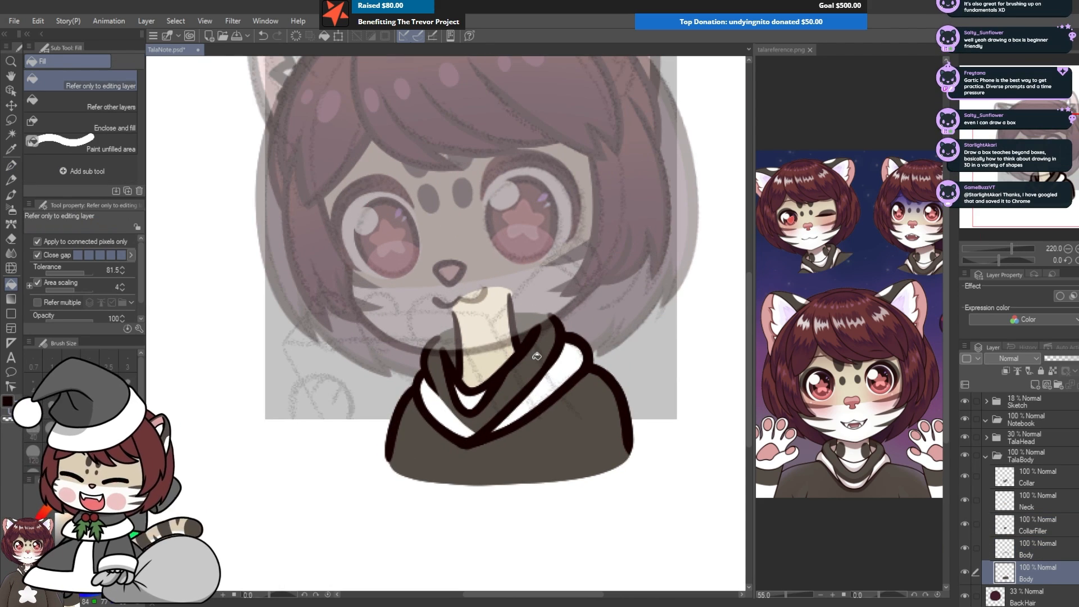
Step: Set TalaHead, TalaBody and BackHair to 20% opacity and Sketch to 28%, and add a layer in the Notebook folder
{"action": "left_click", "coordinate": [1035, 548]}
{"action": "left_click", "coordinate": [986, 456]}
{"action": "left_click", "coordinate": [1016, 440]}
{"action": "left_click_drag", "start_coordinate": [1059, 358], "coordinate": [1078, 359]}
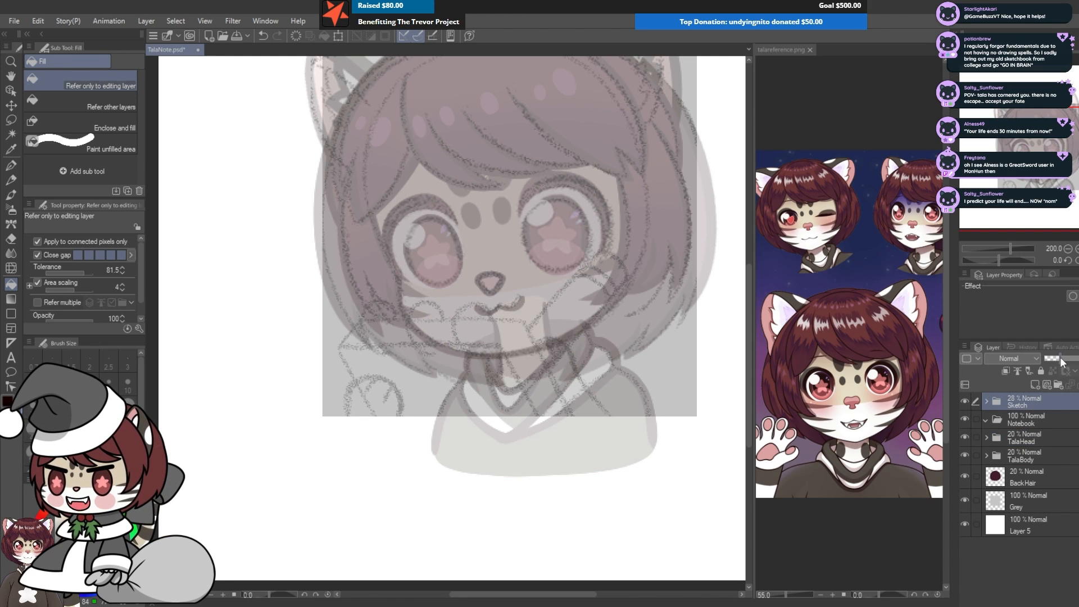
{"action": "left_click", "coordinate": [1034, 420]}
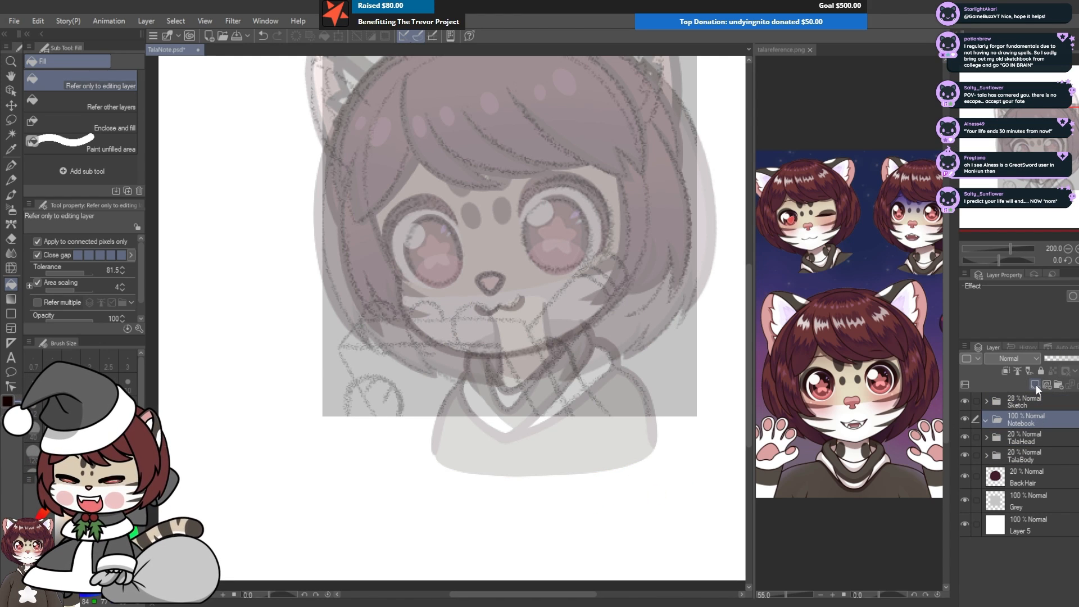
{"action": "left_click", "coordinate": [1037, 385]}
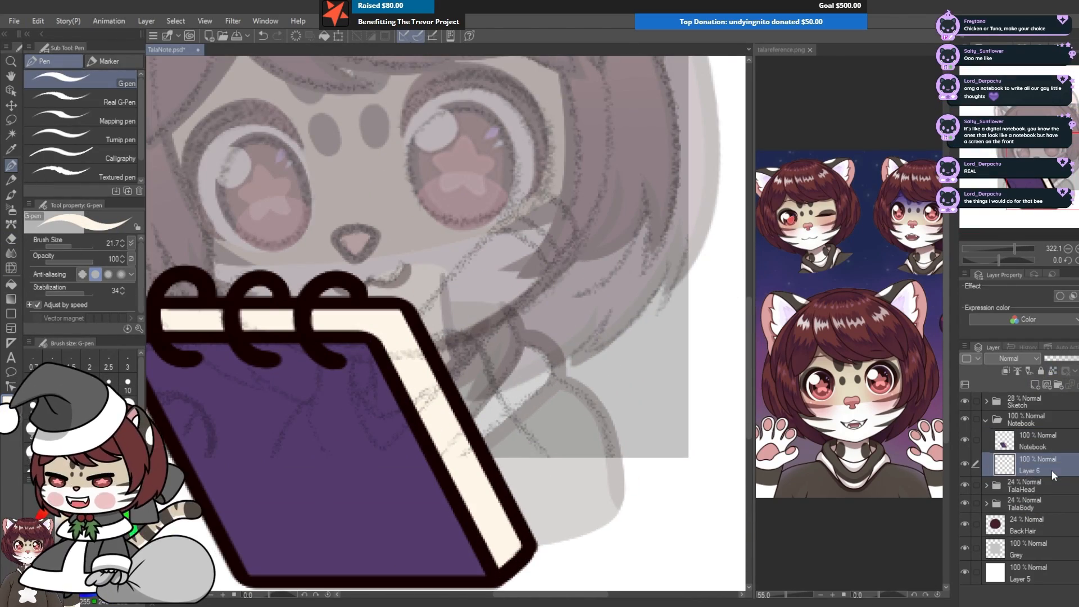
Step: Name the layer beneath the notebook drawing Pencil and add a blank layer above it
{"action": "type", "text": "Pencil"}
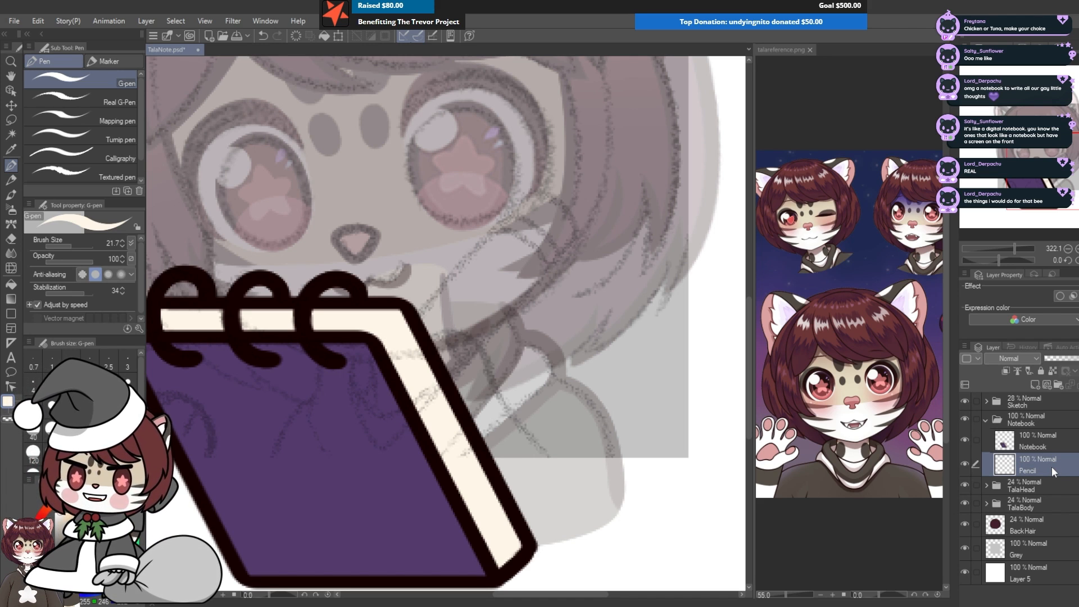
{"action": "left_click", "coordinate": [1032, 383]}
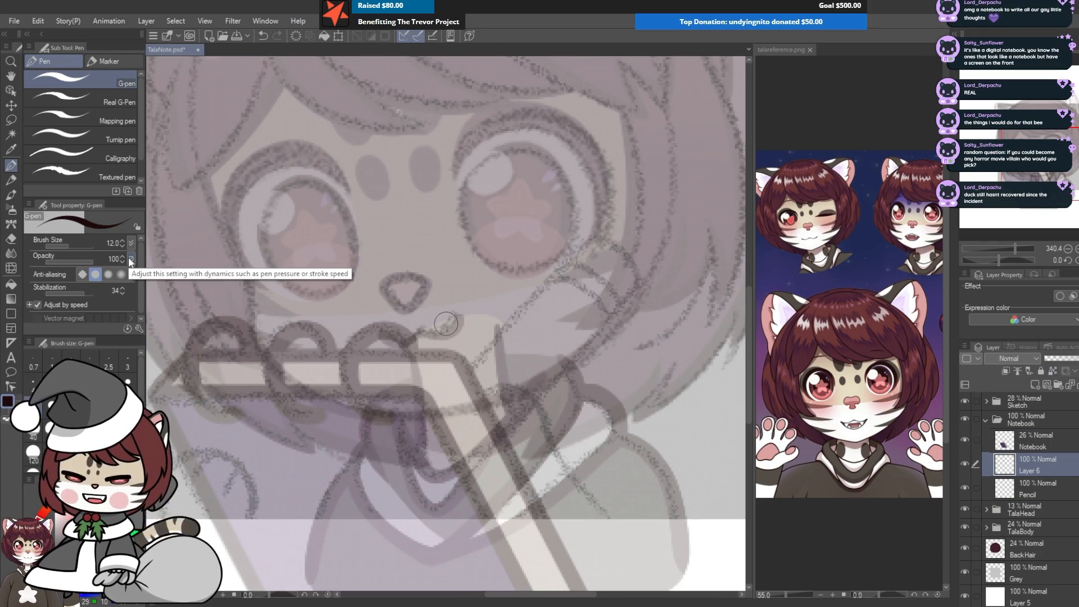
Step: Ink a diagonal pencil with the G-pen at size 12, including its long sides, rounded eraser, metal band and pointed tip
{"action": "left_click_drag", "start_coordinate": [422, 418], "coordinate": [589, 241]}
{"action": "left_click_drag", "start_coordinate": [463, 480], "coordinate": [646, 272]}
{"action": "mouse_move", "coordinate": [565, 265]}
{"action": "left_mouse_down"}
{"action": "mouse_move", "coordinate": [638, 281]}
{"action": "mouse_move", "coordinate": [614, 291]}
{"action": "left_mouse_up"}
{"action": "left_click_drag", "start_coordinate": [555, 280], "coordinate": [596, 318]}
{"action": "scroll", "coordinate": [394, 562], "scroll_direction": "up", "scroll_amount": 2}
{"action": "left_click_drag", "start_coordinate": [447, 334], "coordinate": [397, 457]}
{"action": "left_click_drag", "start_coordinate": [520, 421], "coordinate": [400, 455]}
{"action": "scroll", "coordinate": [444, 436], "scroll_direction": "down", "scroll_amount": 5}
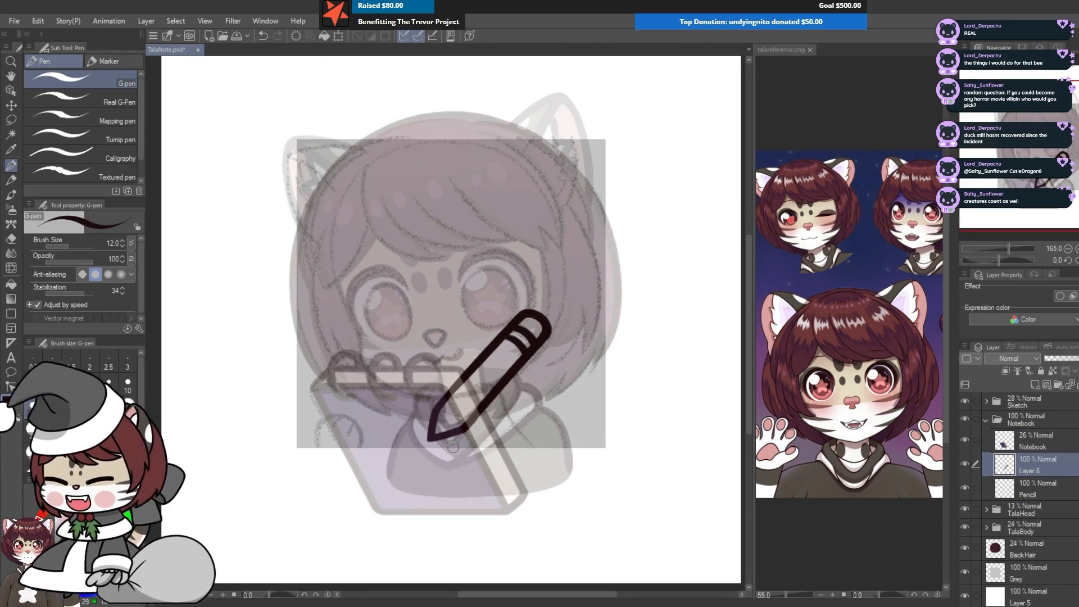
Step: Fill the pencil's shape on the Pencil layer, lock its transparent pixels and colour the shaft yellow
{"action": "scroll", "coordinate": [453, 447], "scroll_direction": "up", "scroll_amount": 4}
{"action": "left_click", "coordinate": [1036, 489]}
{"action": "key", "text": "x"}
{"action": "key", "text": "g"}
{"action": "left_click", "coordinate": [500, 312]}
{"action": "left_click", "coordinate": [1053, 370]}
{"action": "scroll", "coordinate": [449, 394], "scroll_direction": "down", "scroll_amount": 1}
{"action": "key", "text": "p"}
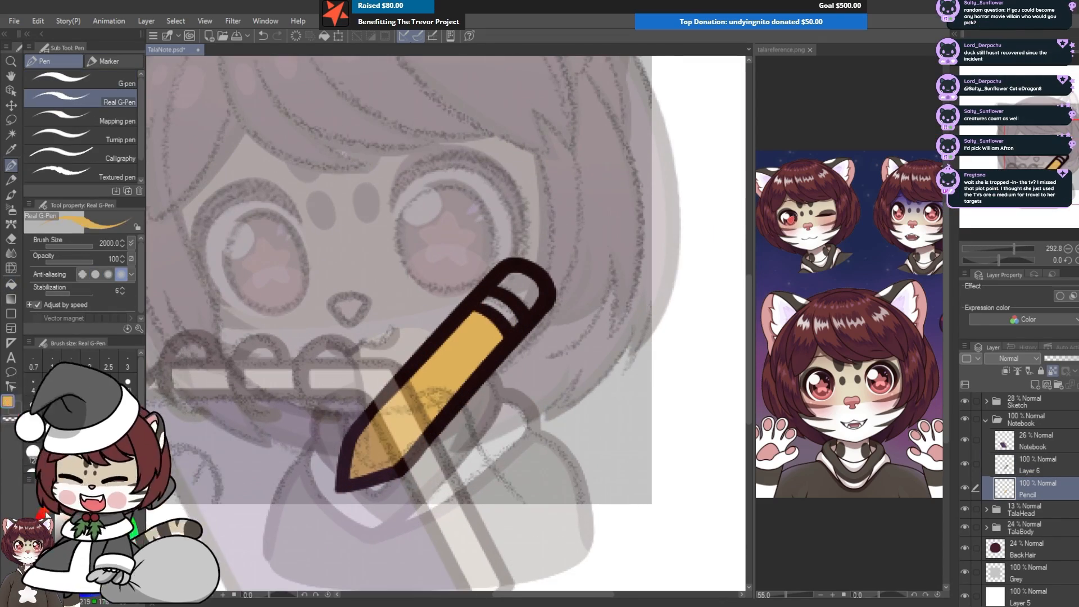
Step: Colour the pencil's band red and its eraser pink with the G-pen
{"action": "left_click", "coordinate": [46, 514]}
{"action": "left_click", "coordinate": [80, 80]}
{"action": "left_click", "coordinate": [1053, 370]}
{"action": "scroll", "coordinate": [534, 312], "scroll_direction": "up", "scroll_amount": 3}
{"action": "left_click_drag", "start_coordinate": [442, 298], "coordinate": [469, 313]}
{"action": "mouse_move", "coordinate": [477, 264]}
{"action": "left_mouse_down"}
{"action": "mouse_move", "coordinate": [528, 300]}
{"action": "mouse_move", "coordinate": [505, 256]}
{"action": "left_mouse_up"}
{"action": "scroll", "coordinate": [408, 169], "scroll_direction": "down", "scroll_amount": 2}
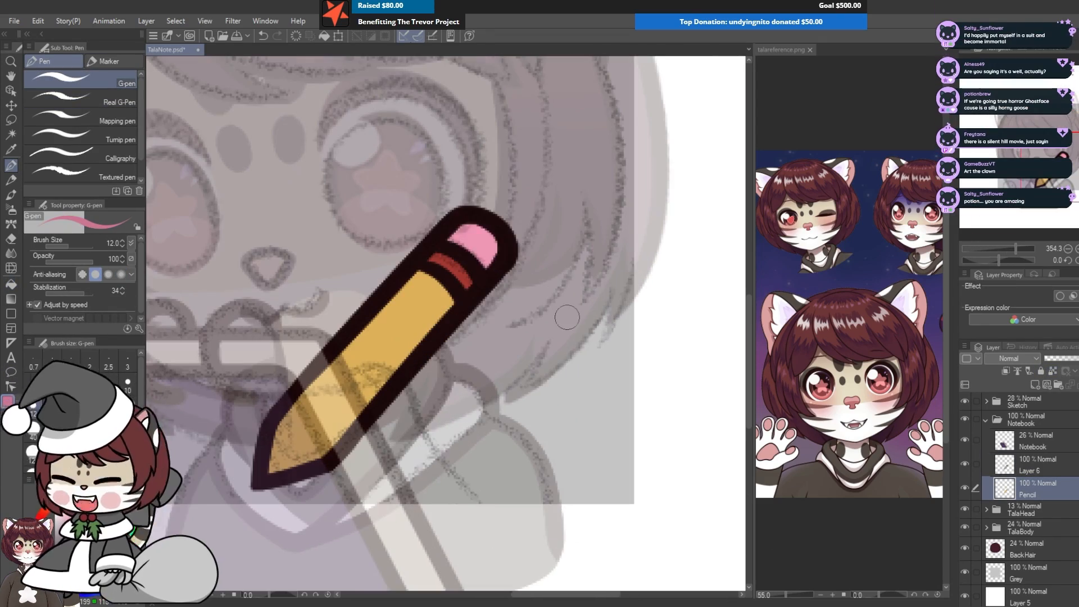
Step: Merge the pencil's line art with its colour layer and check the result by hiding and showing it
{"action": "scroll", "coordinate": [567, 317], "scroll_direction": "down", "scroll_amount": 4}
{"action": "left_click", "coordinate": [965, 462]}
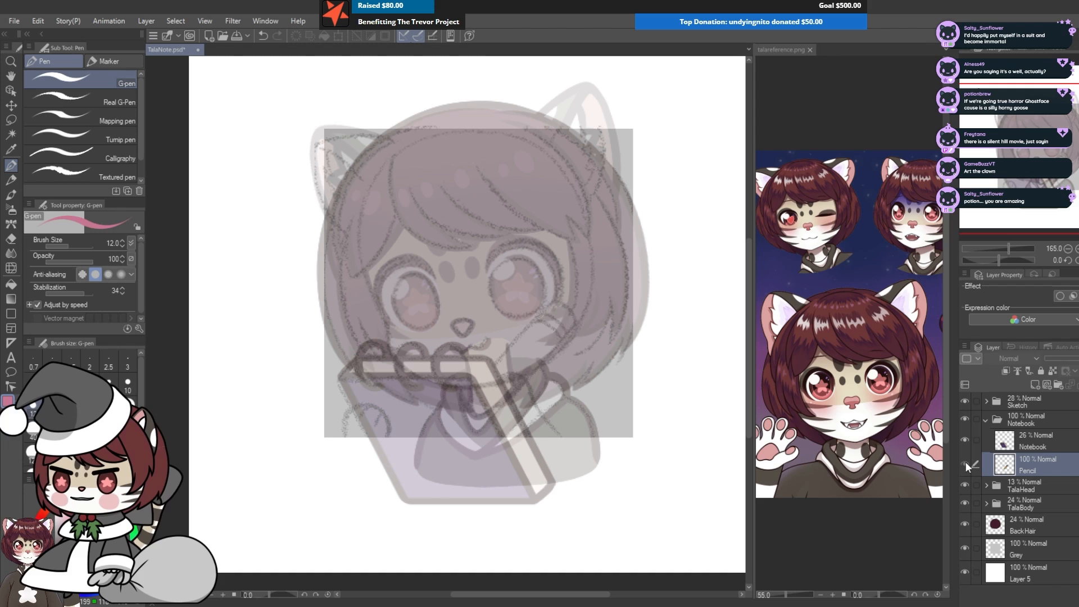
{"action": "left_click", "coordinate": [965, 462]}
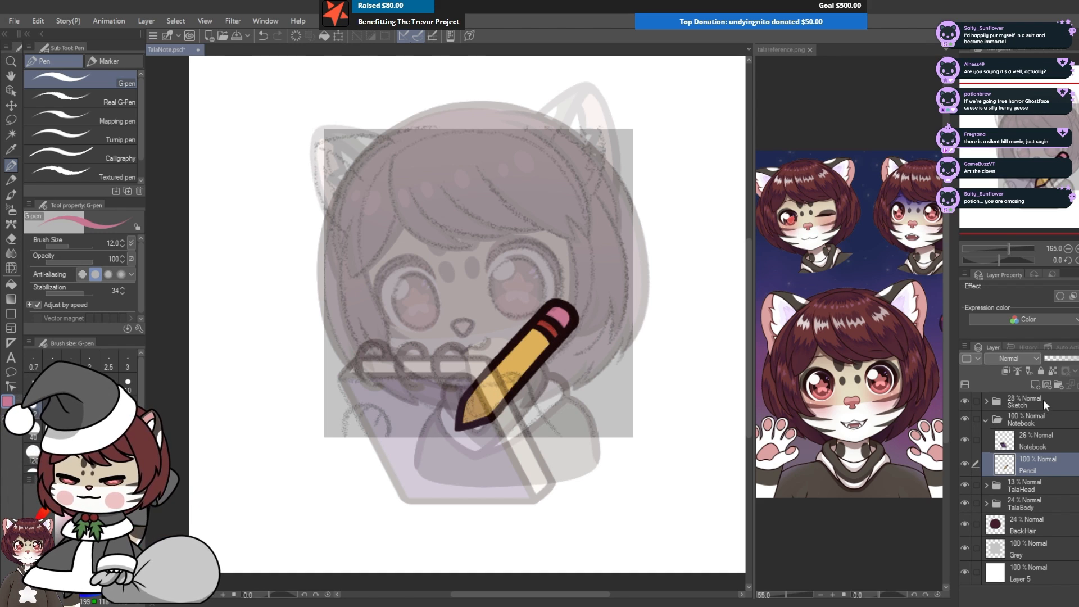
Step: Restore the Notebook layer to 100% opacity and add a layer named PawR above it
{"action": "left_click", "coordinate": [1033, 441]}
{"action": "left_click_drag", "start_coordinate": [1062, 357], "coordinate": [1078, 358]}
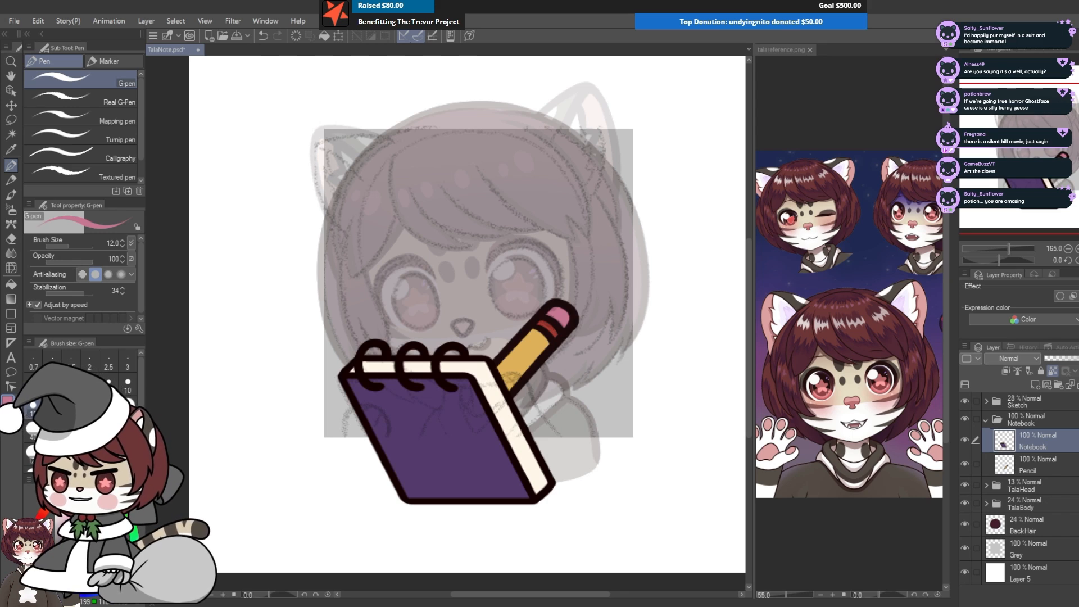
{"action": "left_click", "coordinate": [1034, 385]}
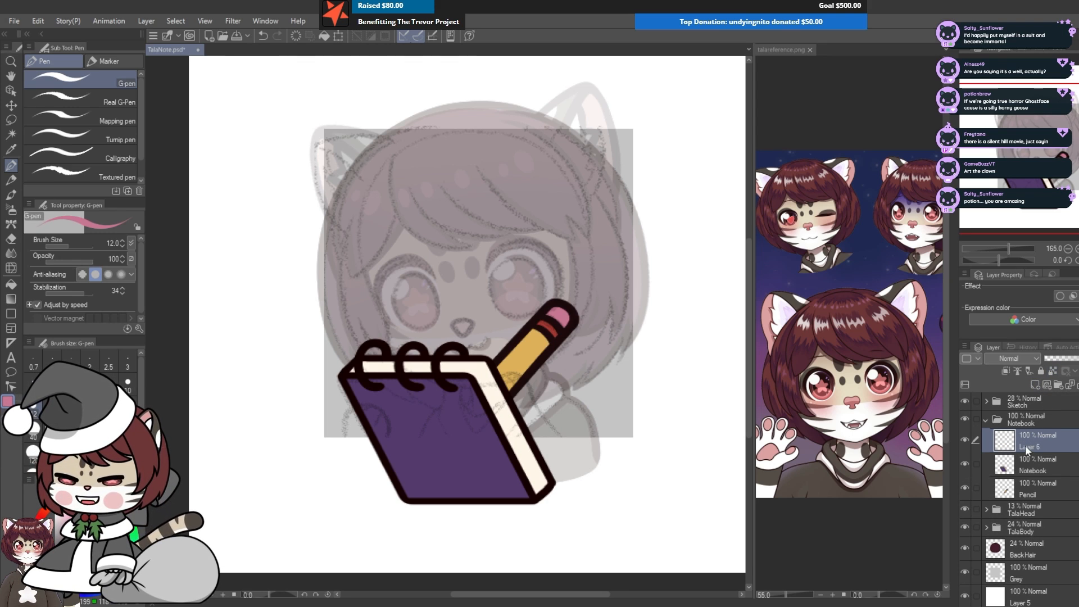
{"action": "type", "text": "PawR"}
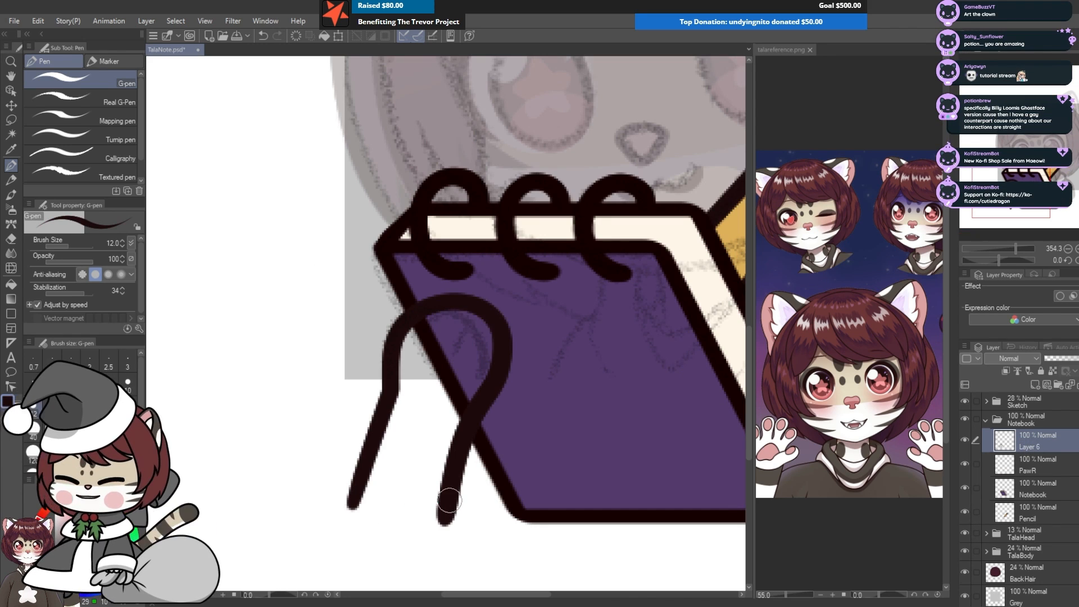
Step: Paste a copy of the finished paw directly above the Pencil layer and flip it horizontally
{"action": "left_click", "coordinate": [1034, 488]}
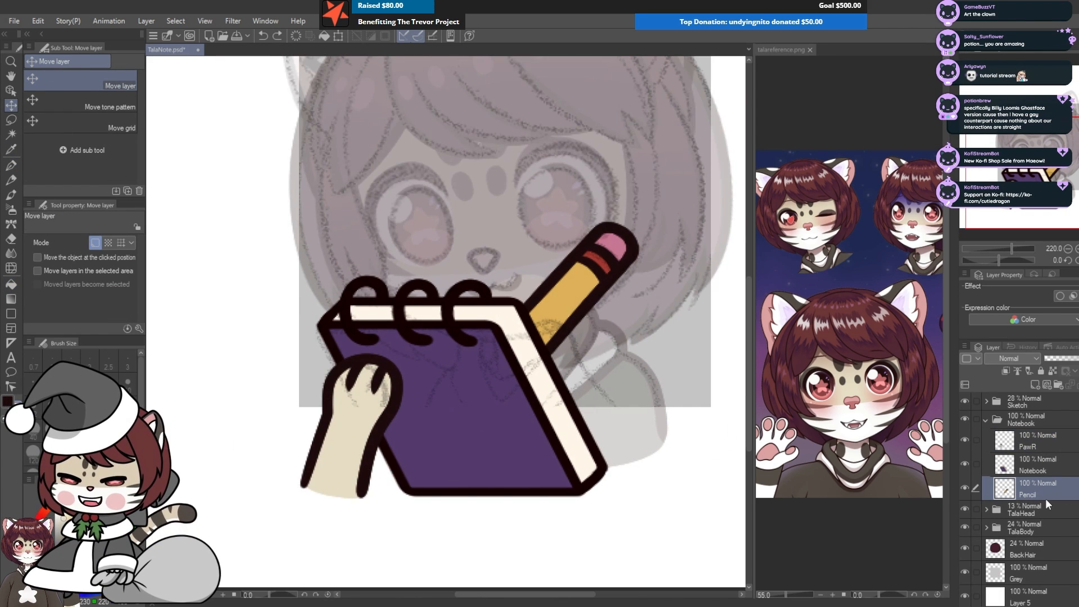
{"action": "key", "text": "ctrl+v"}
{"action": "left_click", "coordinate": [43, 21]}
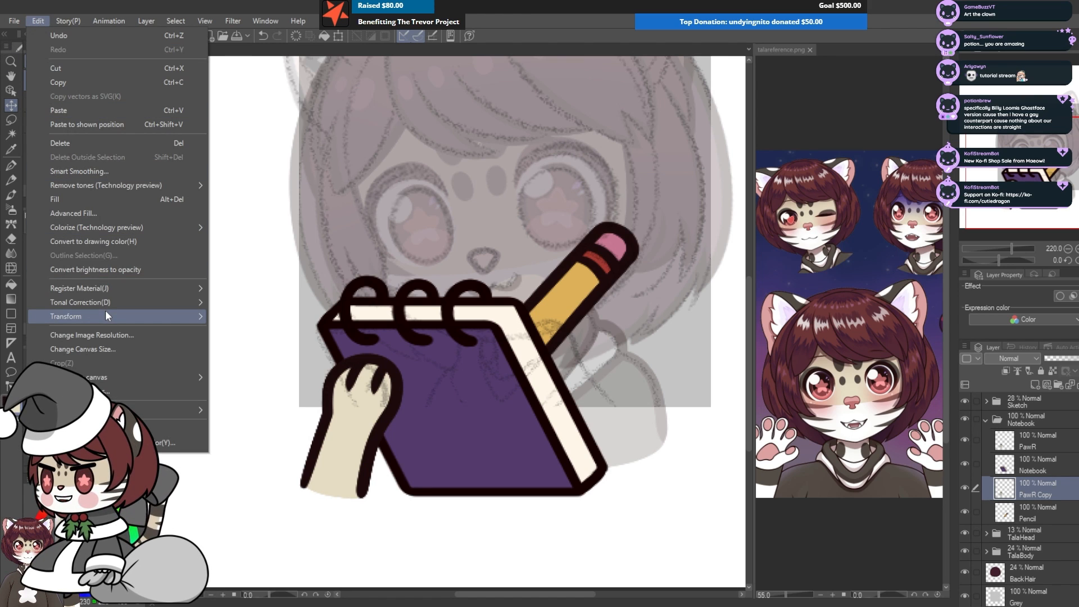
{"action": "mouse_move", "coordinate": [105, 310]}
{"action": "left_click", "coordinate": [282, 430]}
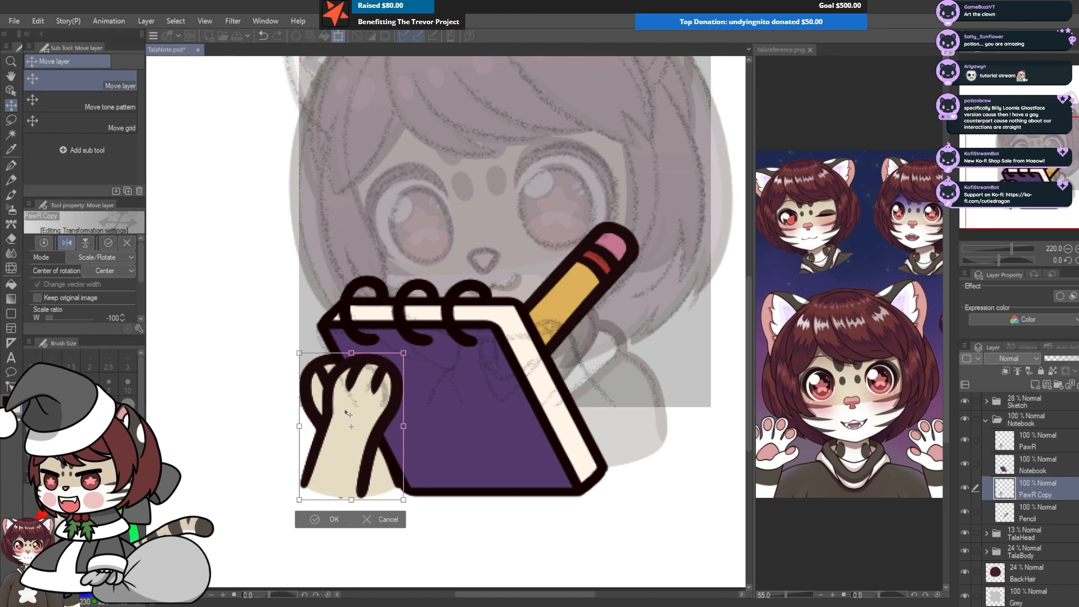
Step: Move and rotate the flipped paw copy so it grips the pencil from behind the notebook's edge, and apply the transformation
{"action": "left_click_drag", "start_coordinate": [354, 427], "coordinate": [576, 395]}
{"action": "left_click_drag", "start_coordinate": [644, 320], "coordinate": [595, 293]}
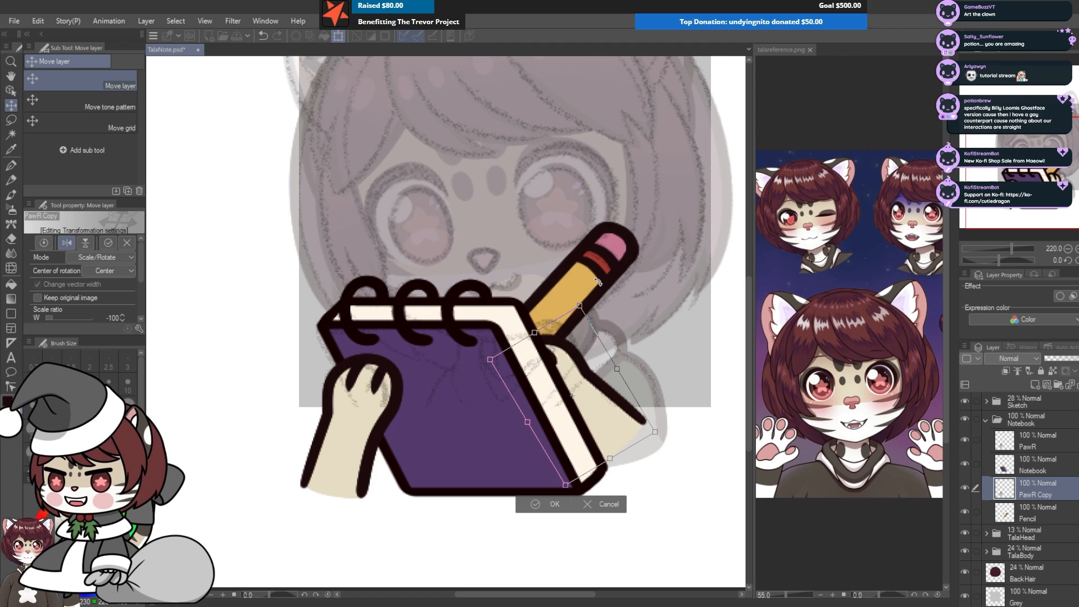
{"action": "mouse_move", "coordinate": [588, 381]}
{"action": "left_mouse_down"}
{"action": "mouse_move", "coordinate": [604, 359]}
{"action": "mouse_move", "coordinate": [594, 365]}
{"action": "mouse_move", "coordinate": [627, 356]}
{"action": "mouse_move", "coordinate": [597, 381]}
{"action": "mouse_move", "coordinate": [586, 365]}
{"action": "left_mouse_up"}
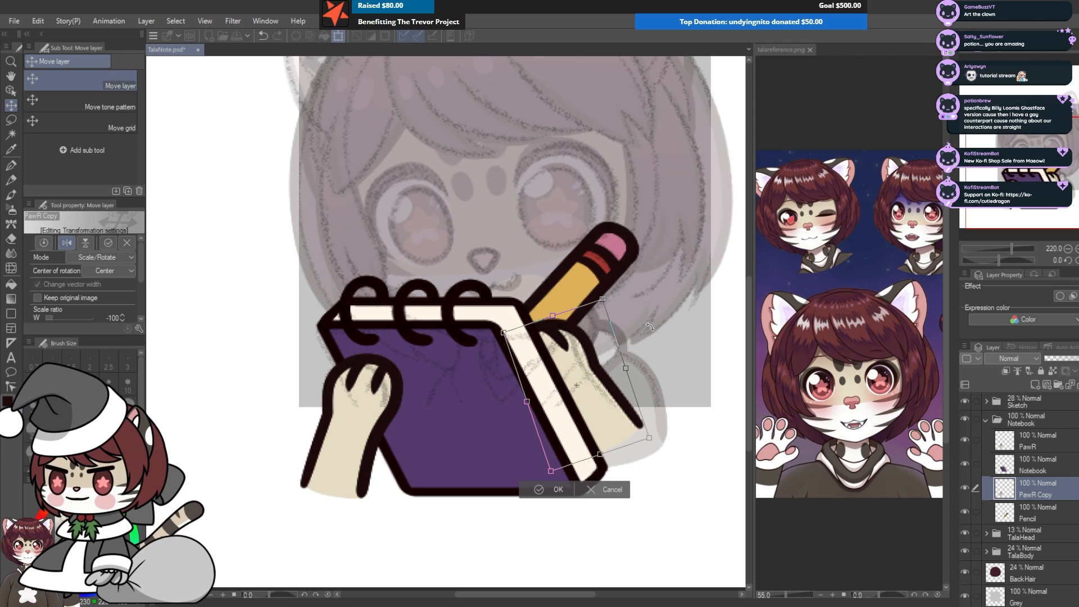
{"action": "left_click_drag", "start_coordinate": [649, 327], "coordinate": [645, 321]}
{"action": "key", "text": "p"}
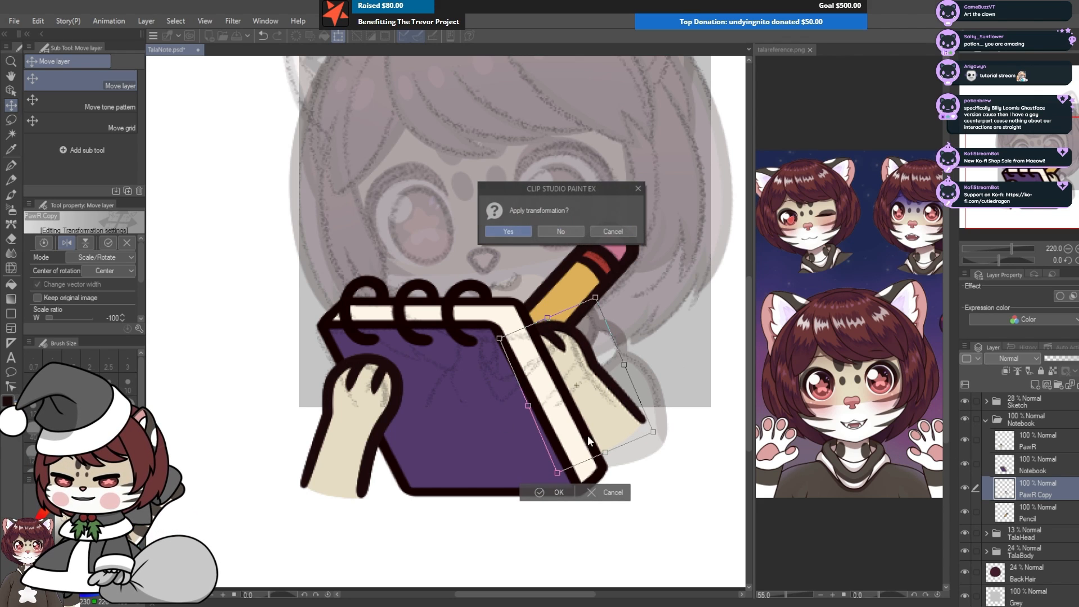
{"action": "key", "text": "Return"}
Step: Hide the Notebook layer to inspect the paw on the pencil, and leave only the PawR Copy layer selected
{"action": "left_click", "coordinate": [974, 463]}
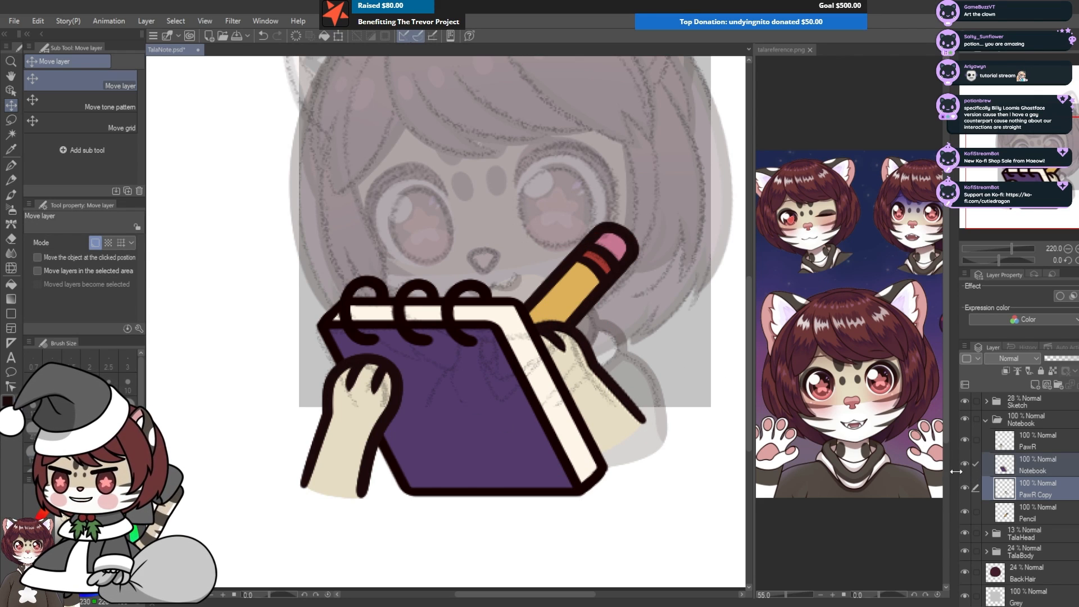
{"action": "left_click", "coordinate": [965, 463]}
{"action": "key", "text": "ctrl+0"}
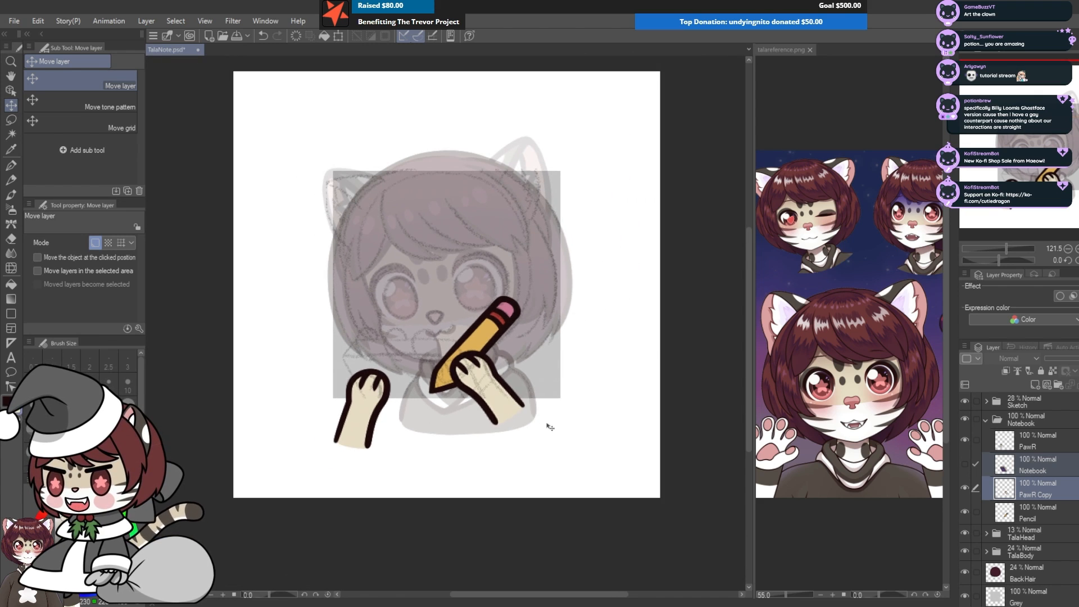
{"action": "scroll", "coordinate": [550, 427], "scroll_direction": "up", "scroll_amount": 2}
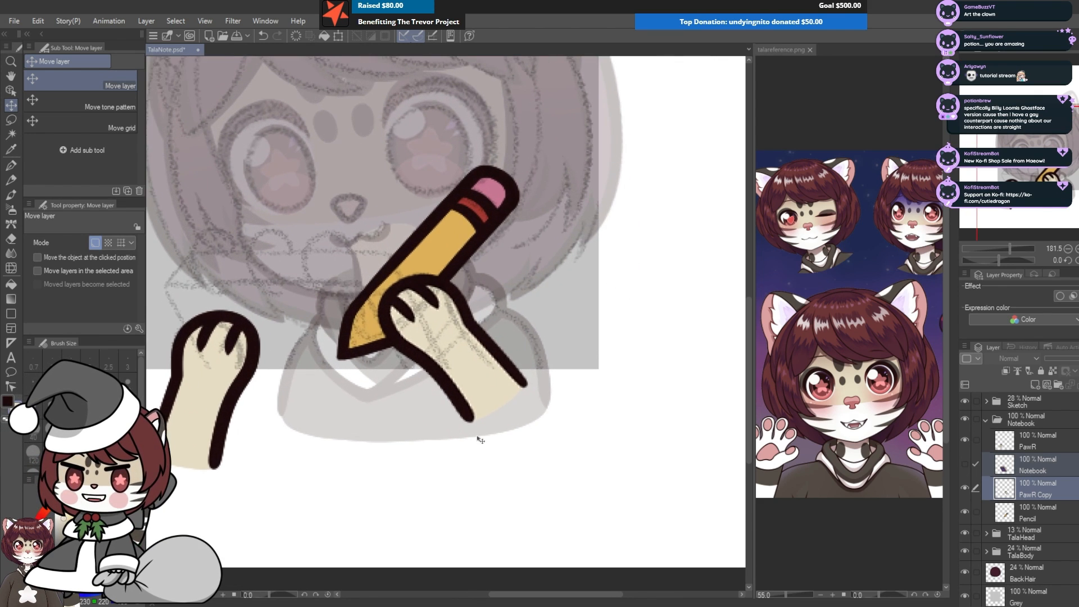
{"action": "scroll", "coordinate": [465, 436], "scroll_direction": "up", "scroll_amount": 1}
{"action": "scroll", "coordinate": [452, 443], "scroll_direction": "down", "scroll_amount": 2}
{"action": "scroll", "coordinate": [452, 443], "scroll_direction": "up", "scroll_amount": 4}
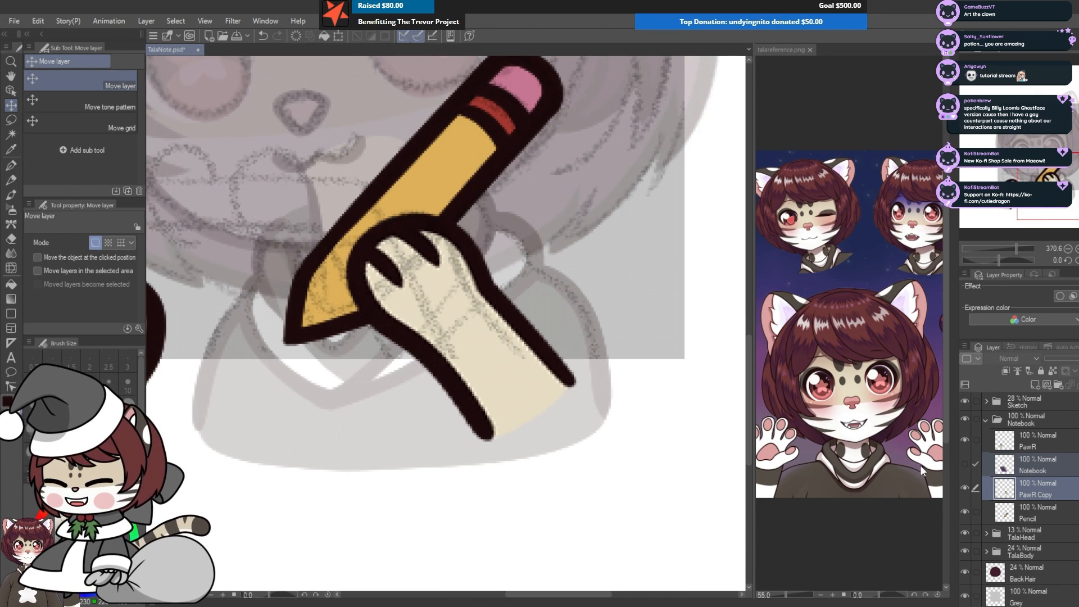
{"action": "left_click", "coordinate": [964, 489]}
{"action": "left_click", "coordinate": [965, 493]}
{"action": "left_click", "coordinate": [1046, 494]}
Step: Mesh-transform the PawR Copy layer, stretching the lower end of its arm down and outward to lengthen it
{"action": "scroll", "coordinate": [458, 396], "scroll_direction": "down", "scroll_amount": 3}
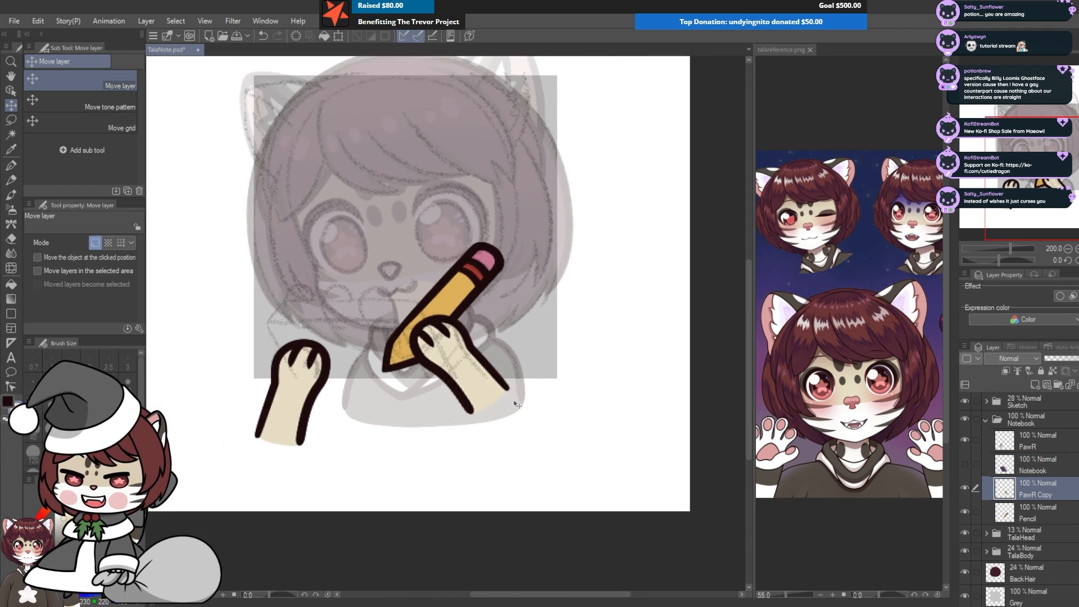
{"action": "scroll", "coordinate": [520, 411], "scroll_direction": "up", "scroll_amount": 3}
{"action": "left_click", "coordinate": [38, 20]}
{"action": "mouse_move", "coordinate": [168, 316]}
{"action": "left_click", "coordinate": [307, 459]}
{"action": "left_click_drag", "start_coordinate": [493, 409], "coordinate": [542, 460]}
{"action": "left_click_drag", "start_coordinate": [426, 409], "coordinate": [467, 460]}
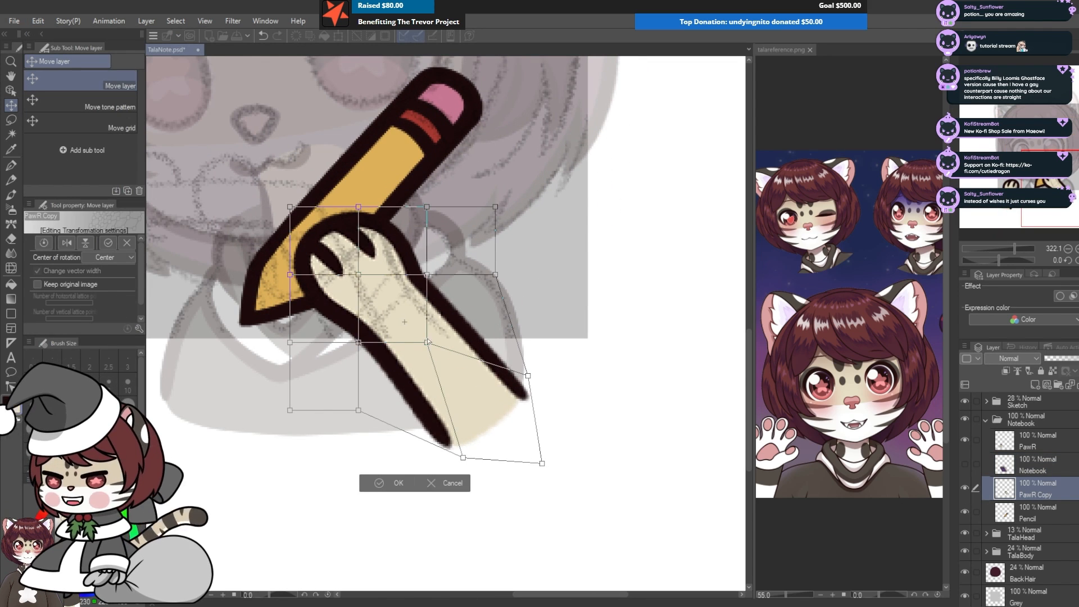
{"action": "left_click_drag", "start_coordinate": [426, 342], "coordinate": [441, 357]}
{"action": "key", "text": "Return"}
{"action": "scroll", "coordinate": [562, 386], "scroll_direction": "down", "scroll_amount": 6}
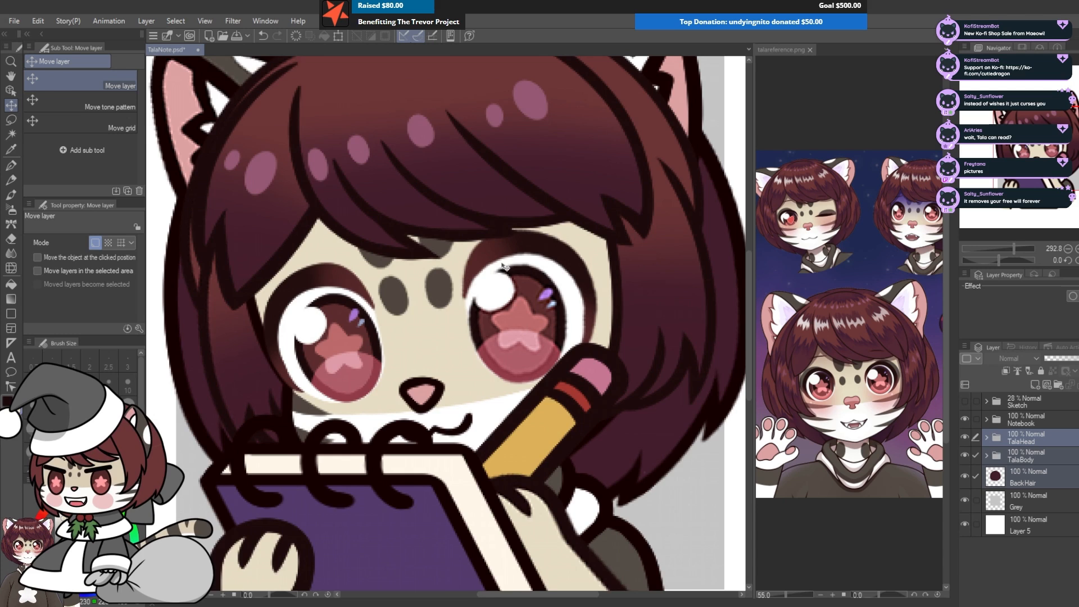
Step: Clip the Notebook, TalaHead, TalaBody and BackHair layers to the Grey square to preview the cropped emote
{"action": "scroll", "coordinate": [503, 266], "scroll_direction": "down", "scroll_amount": 3}
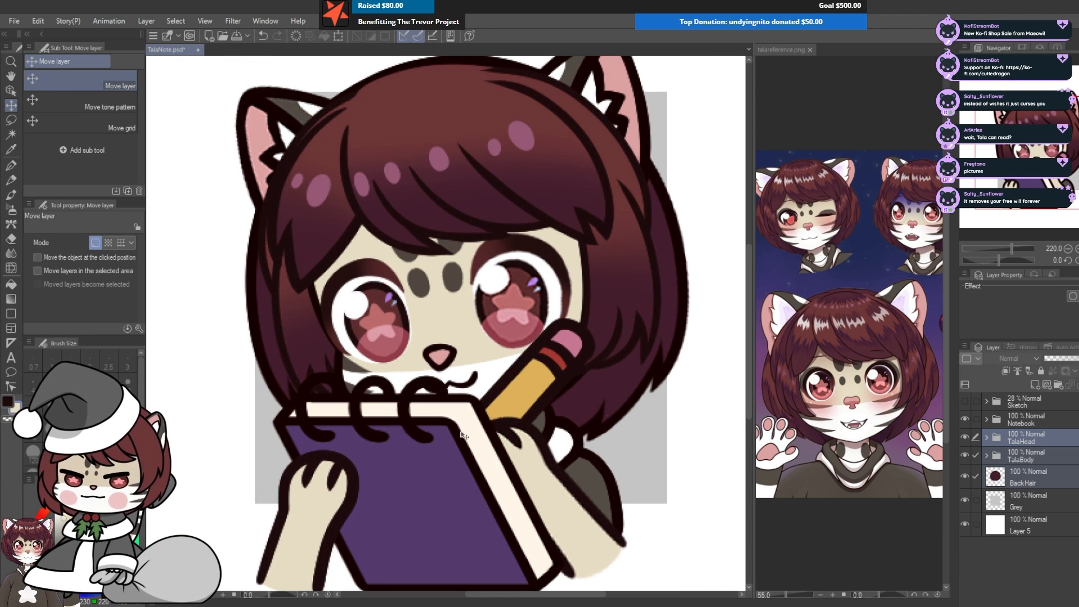
{"action": "left_click", "coordinate": [1024, 474]}
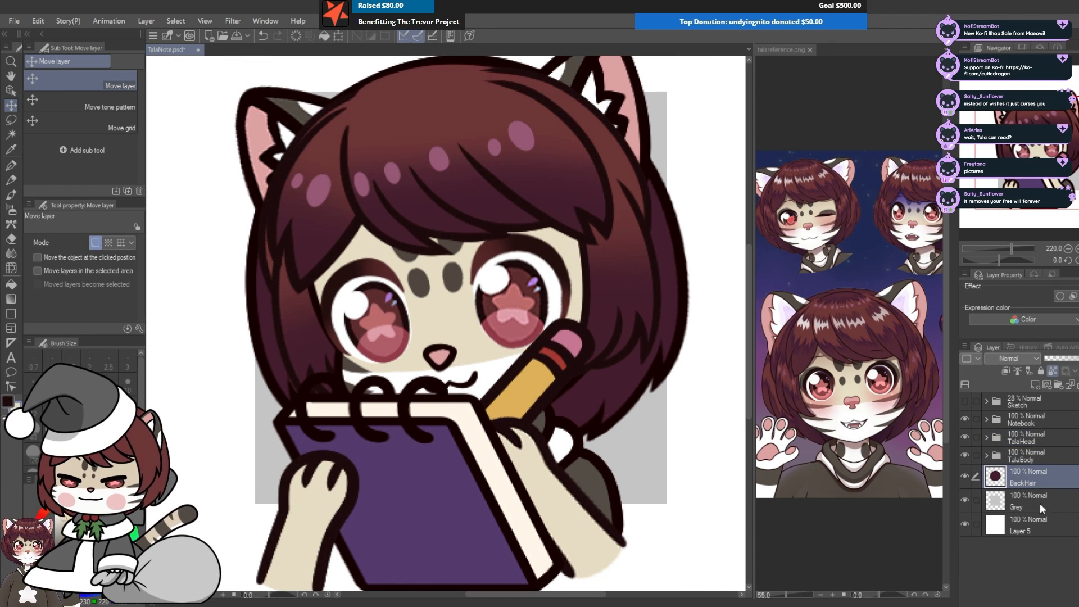
{"action": "left_click", "coordinate": [1024, 416], "text": "shift"}
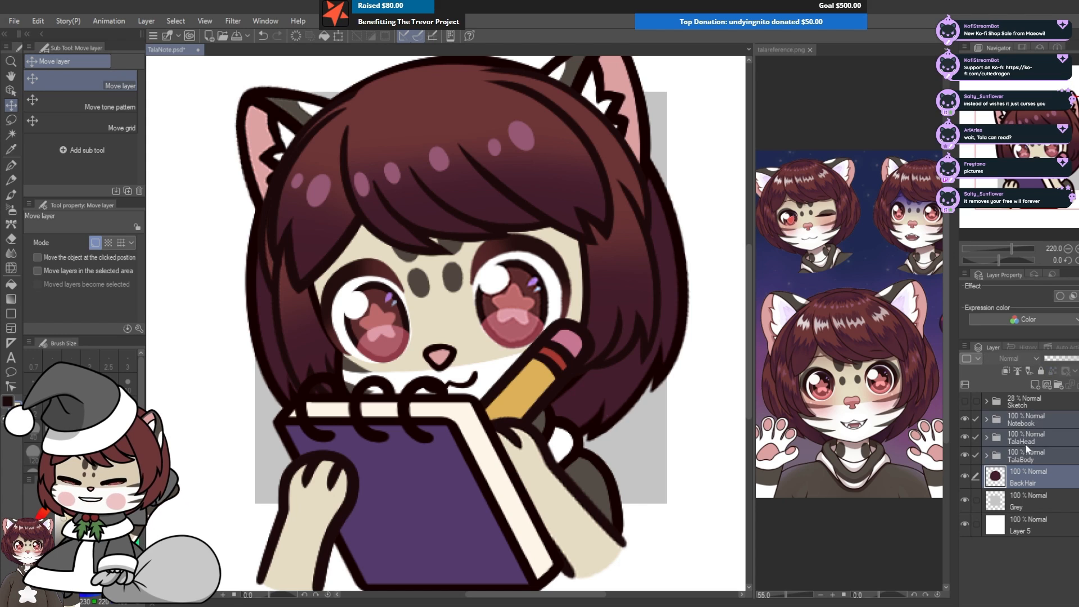
{"action": "left_click", "coordinate": [1006, 371]}
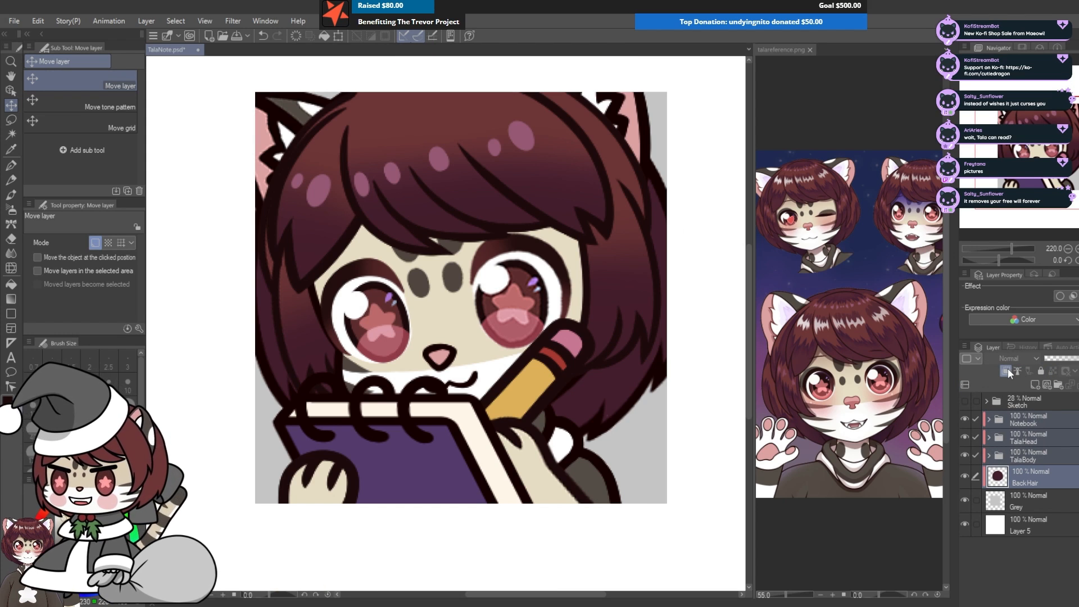
{"action": "scroll", "coordinate": [369, 302], "scroll_direction": "down", "scroll_amount": 5}
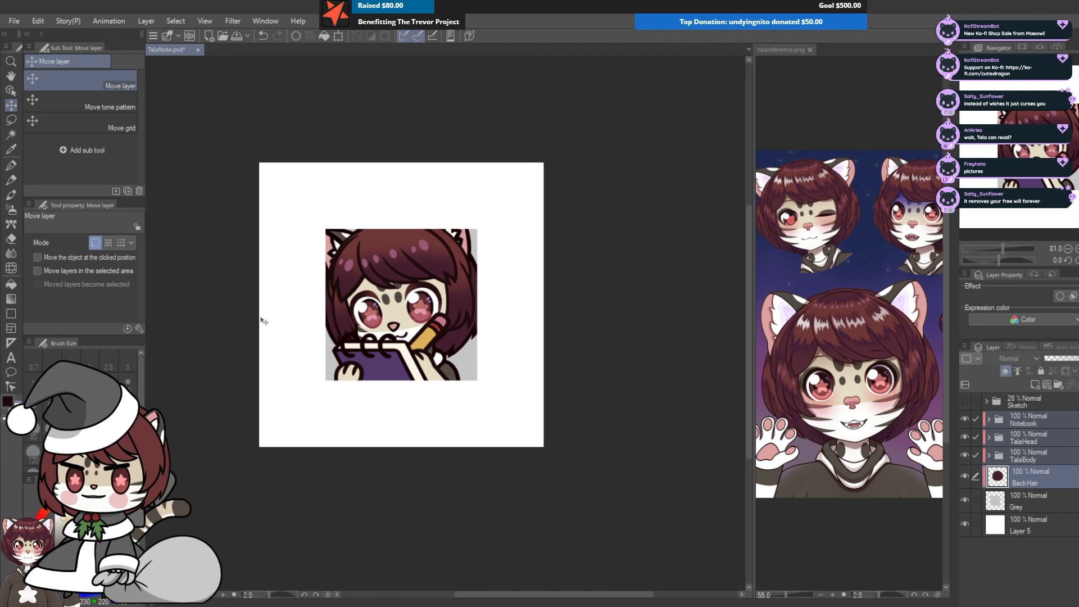
{"action": "scroll", "coordinate": [323, 300], "scroll_direction": "up", "scroll_amount": 1}
{"action": "scroll", "coordinate": [432, 225], "scroll_direction": "up", "scroll_amount": 1}
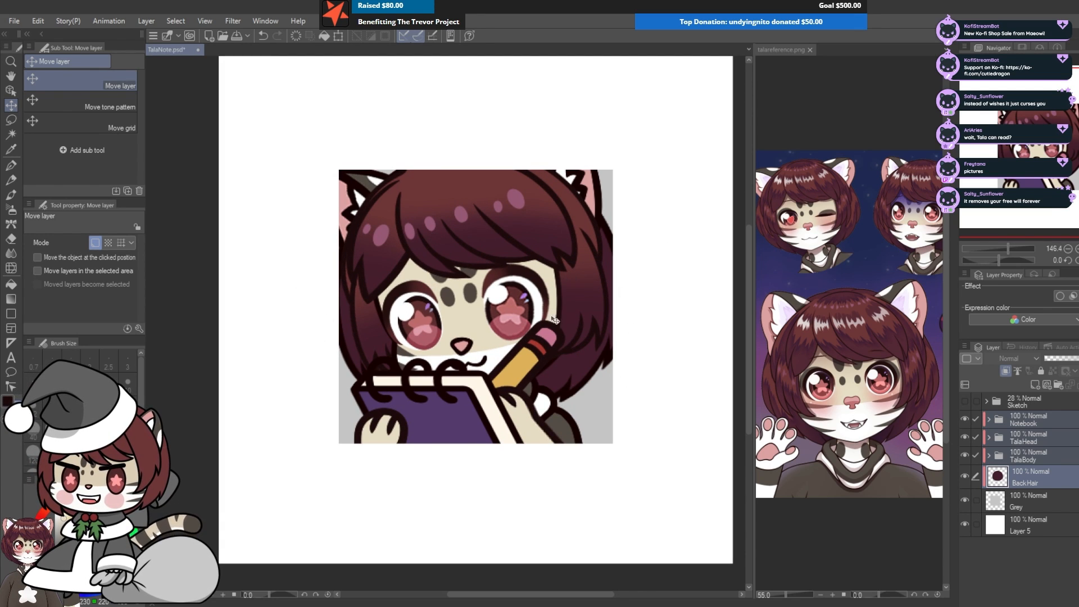
Step: Compare the cropped and full artwork by repeatedly switching the selected layers' clipping off and on, finishing with it off
{"action": "left_click", "coordinate": [1003, 373]}
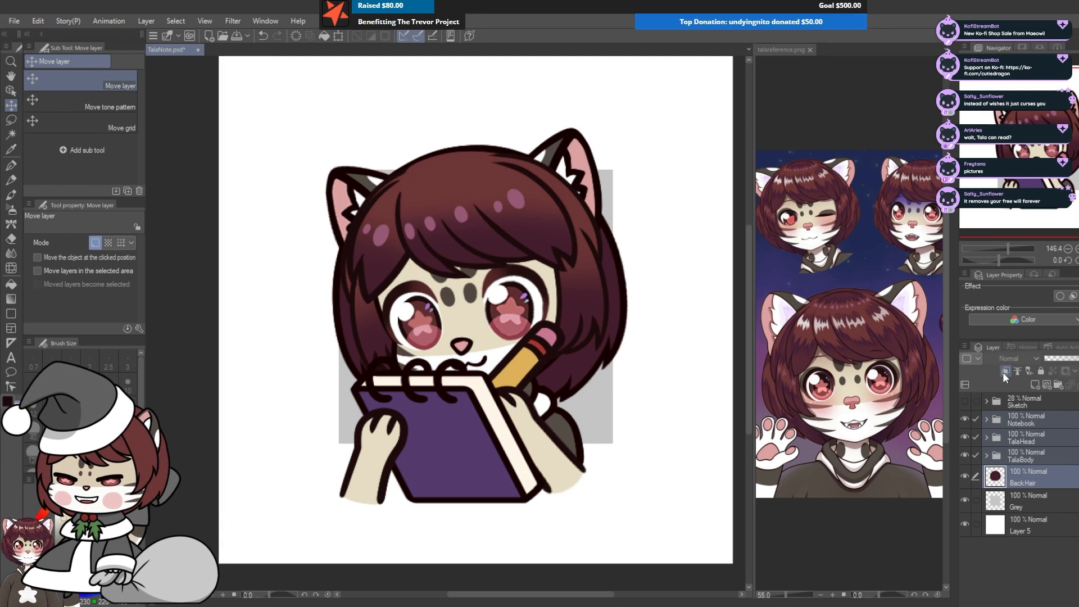
{"action": "left_click", "coordinate": [1003, 372]}
{"action": "left_click", "coordinate": [1003, 372]}
{"action": "left_click", "coordinate": [1003, 372]}
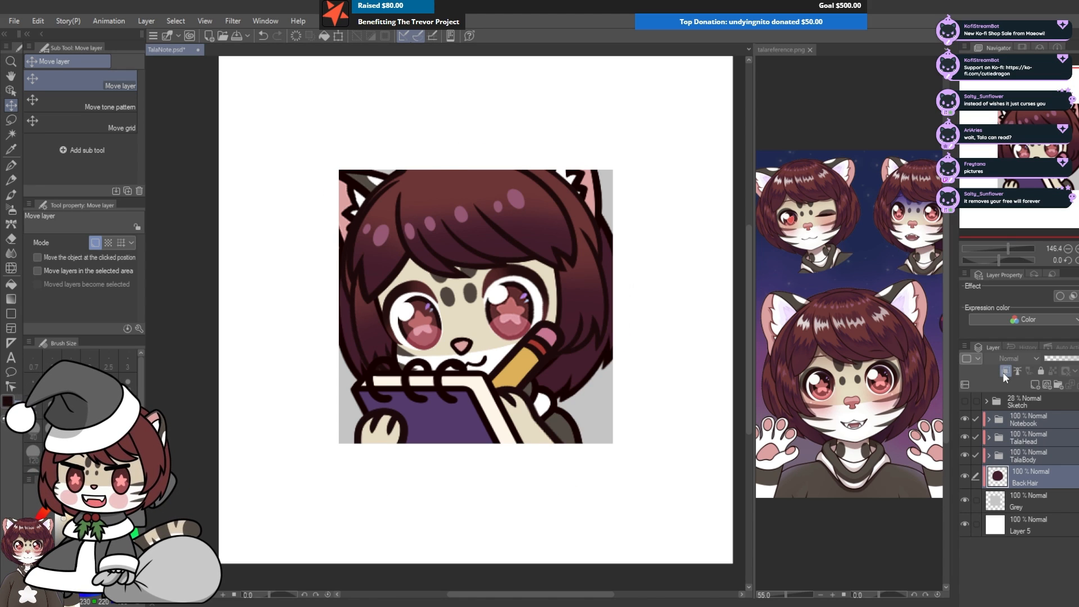
{"action": "left_click", "coordinate": [1003, 372]}
{"action": "left_click", "coordinate": [1003, 372]}
{"action": "left_click", "coordinate": [1003, 372]}
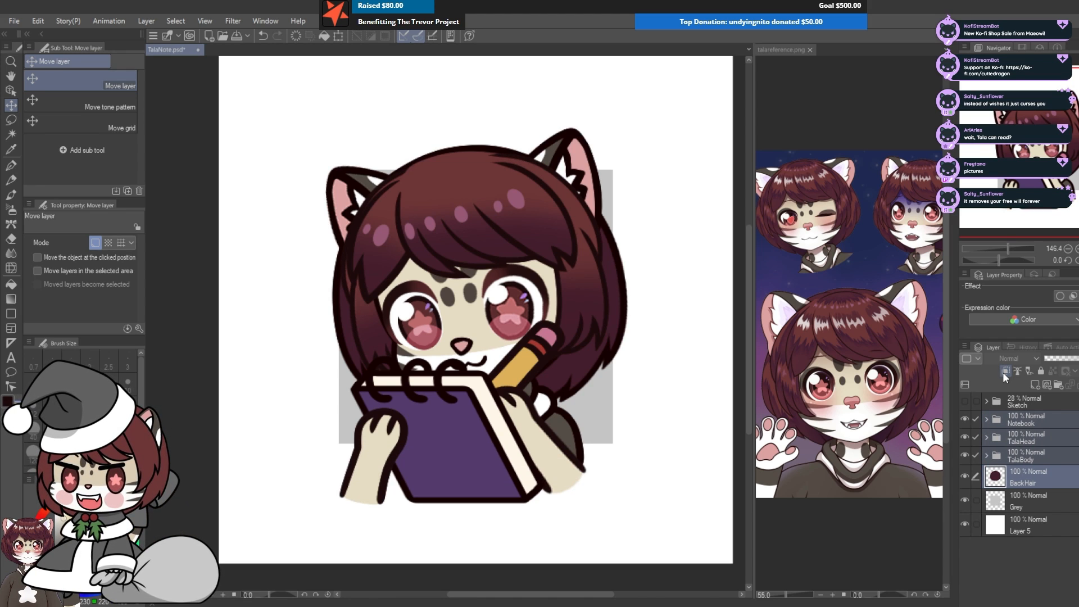
{"action": "left_click", "coordinate": [1003, 372]}
{"action": "left_click", "coordinate": [1003, 372]}
{"action": "left_click", "coordinate": [1002, 372]}
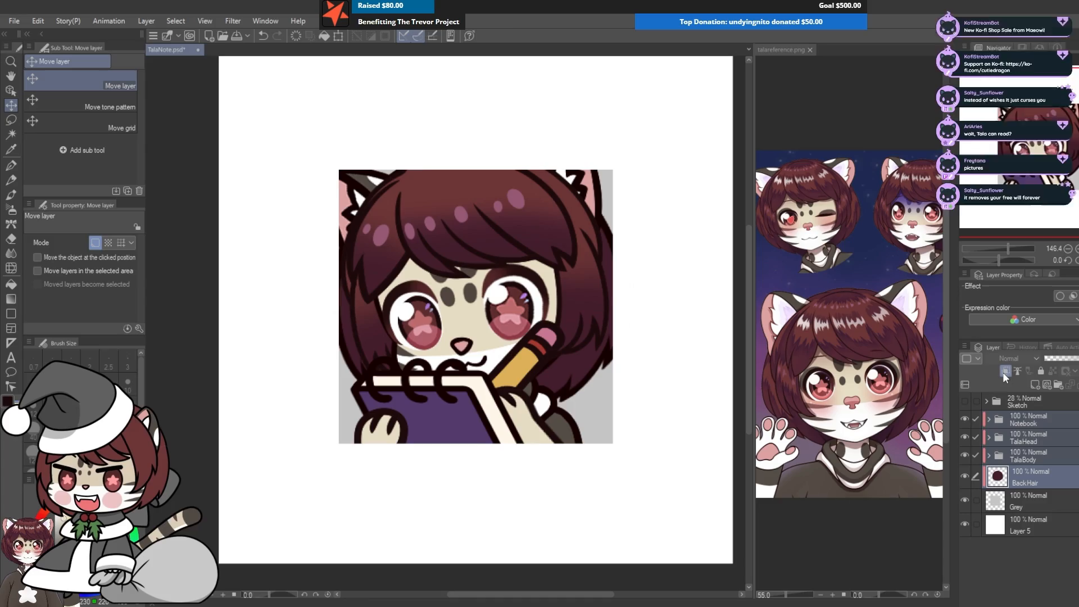
{"action": "left_click", "coordinate": [1002, 372]}
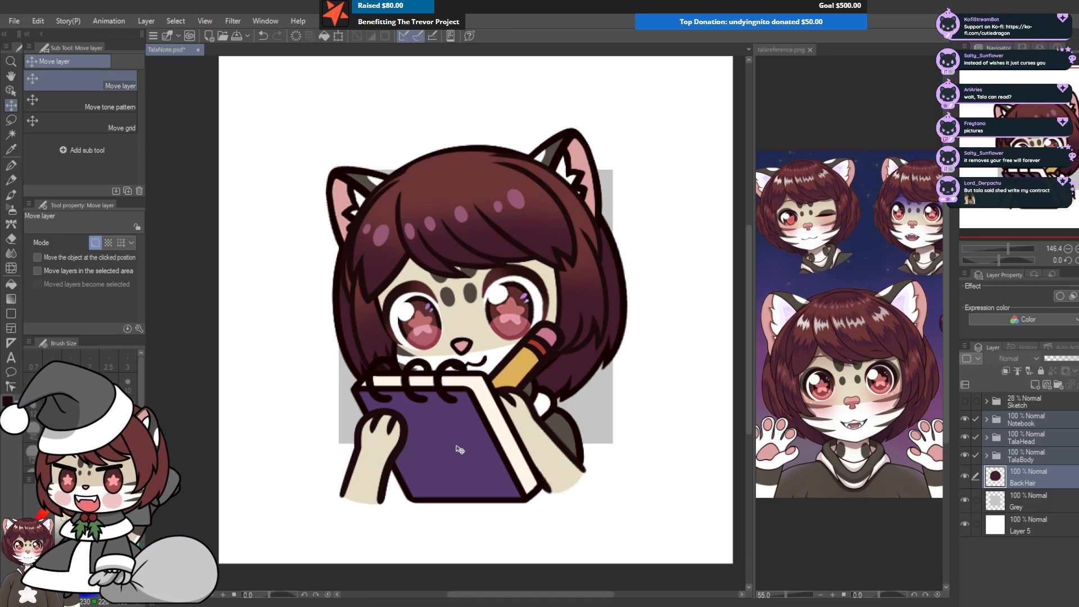